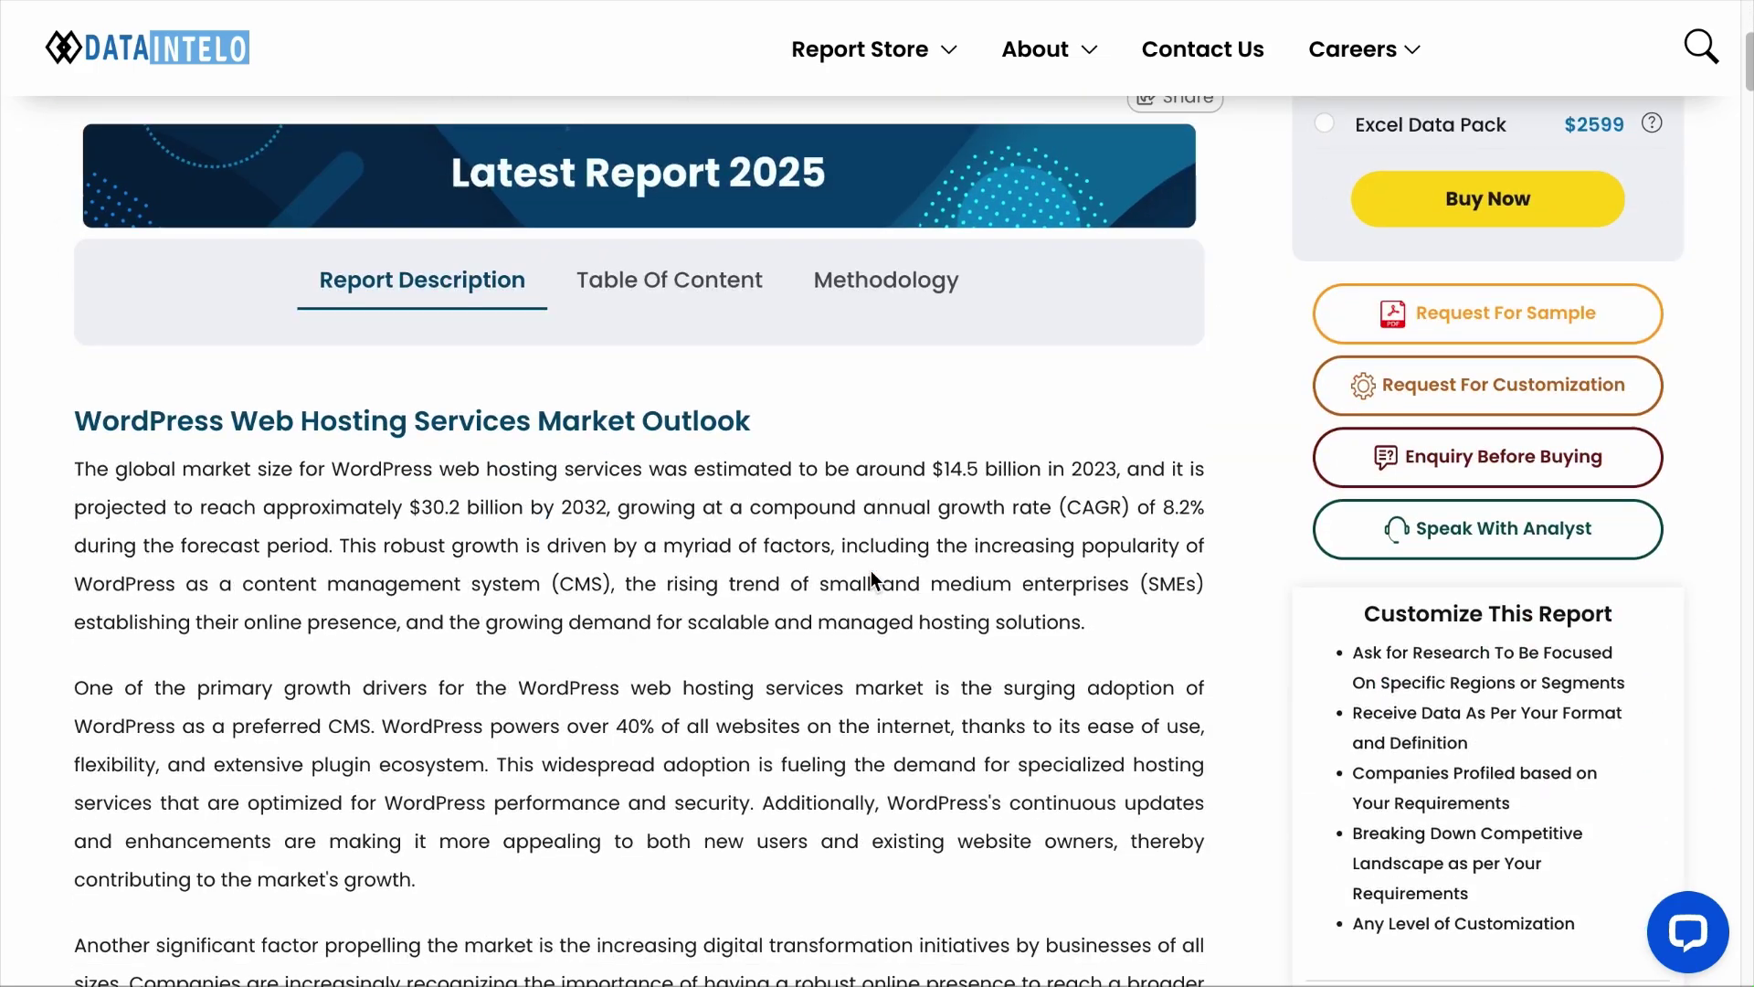
scroll(869, 572, down, 12)
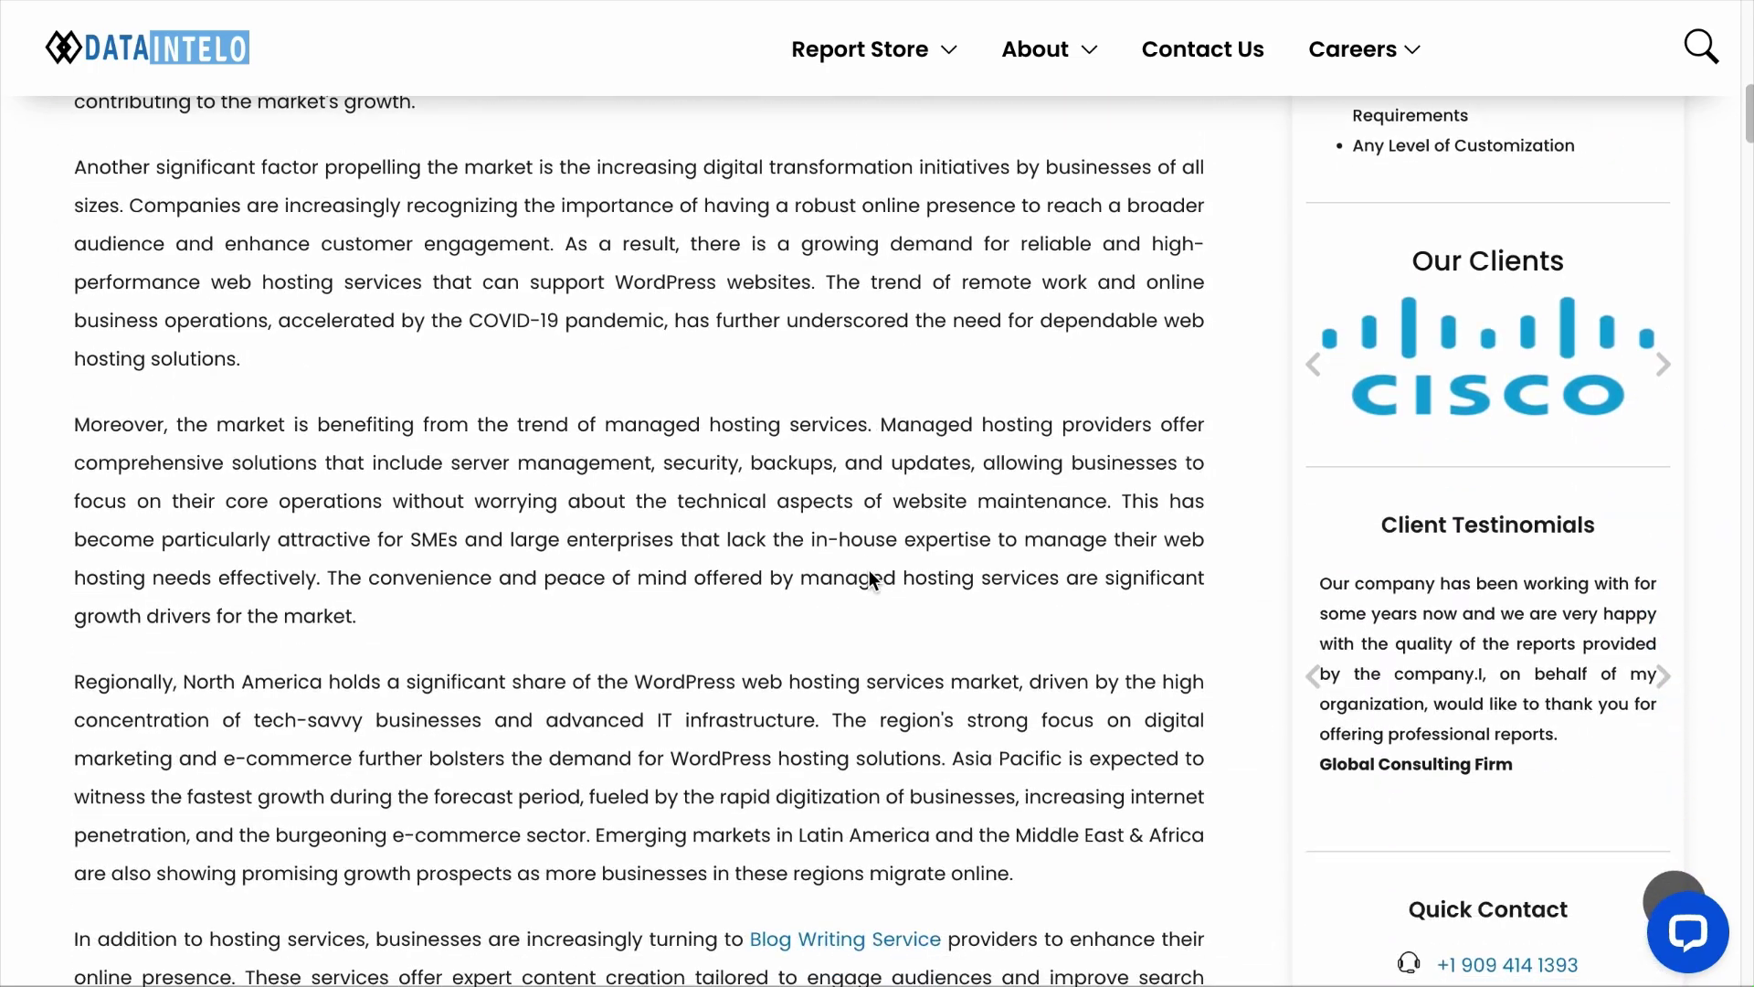
scroll(869, 572, up, 14)
scroll(869, 580, up, 8)
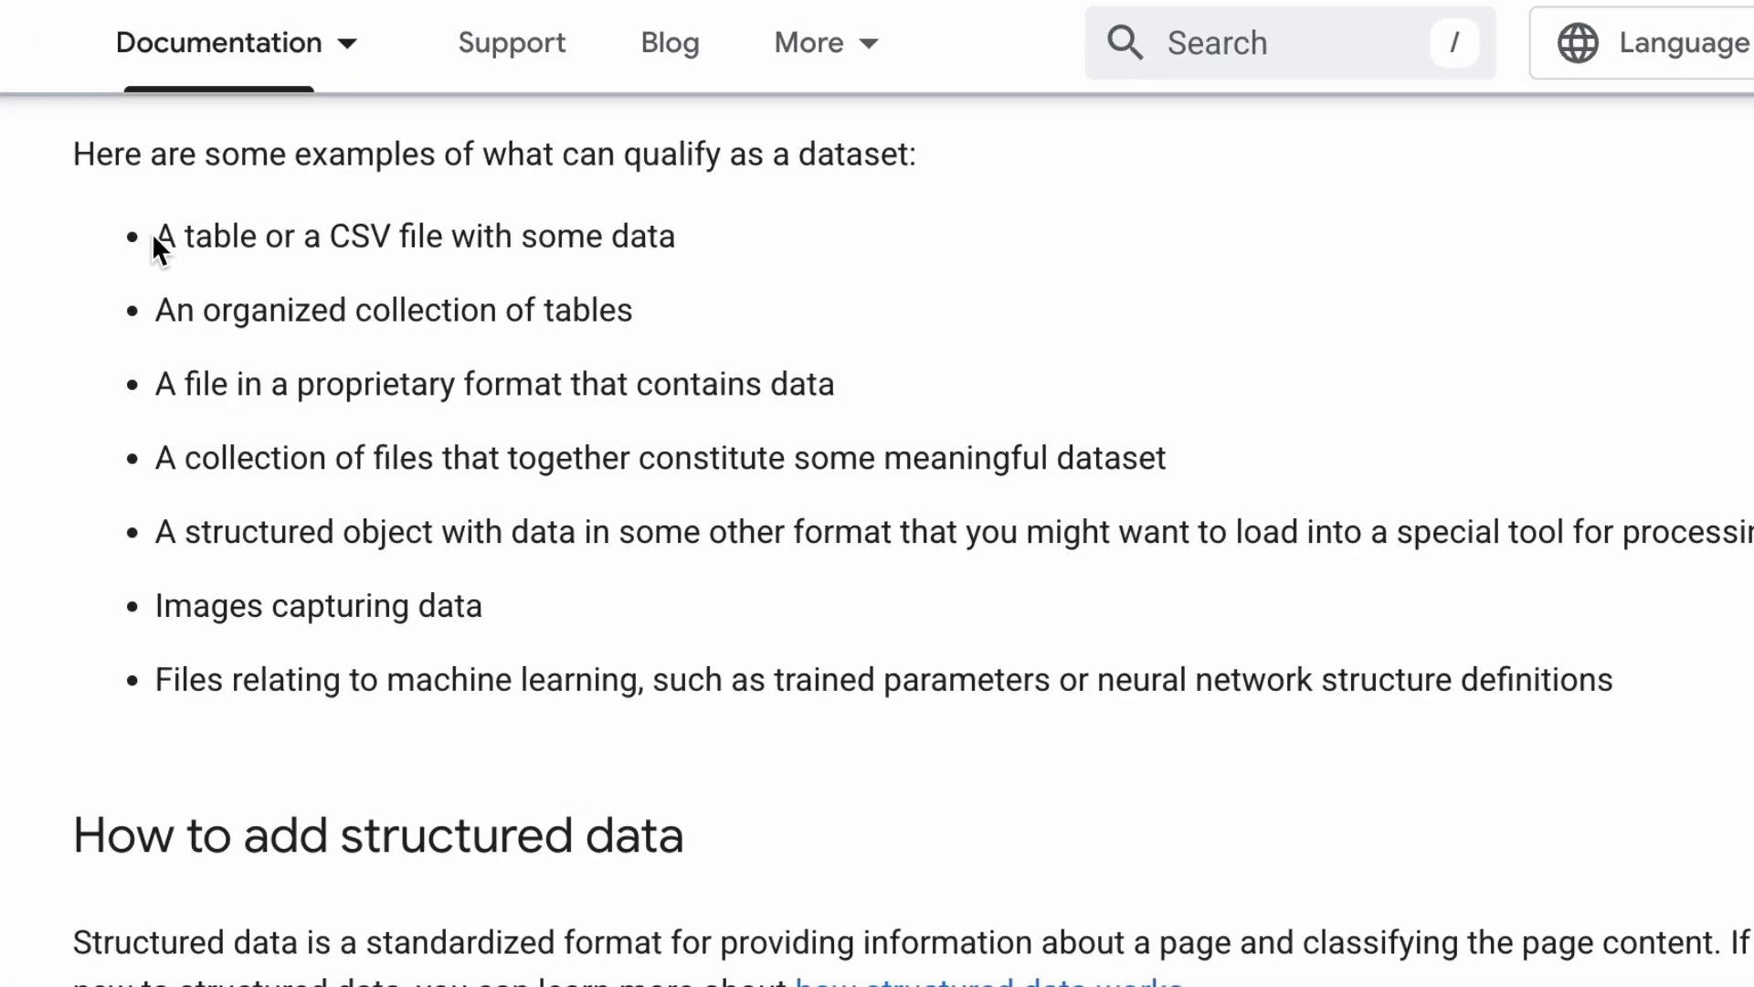
drag(509, 160, 879, 156)
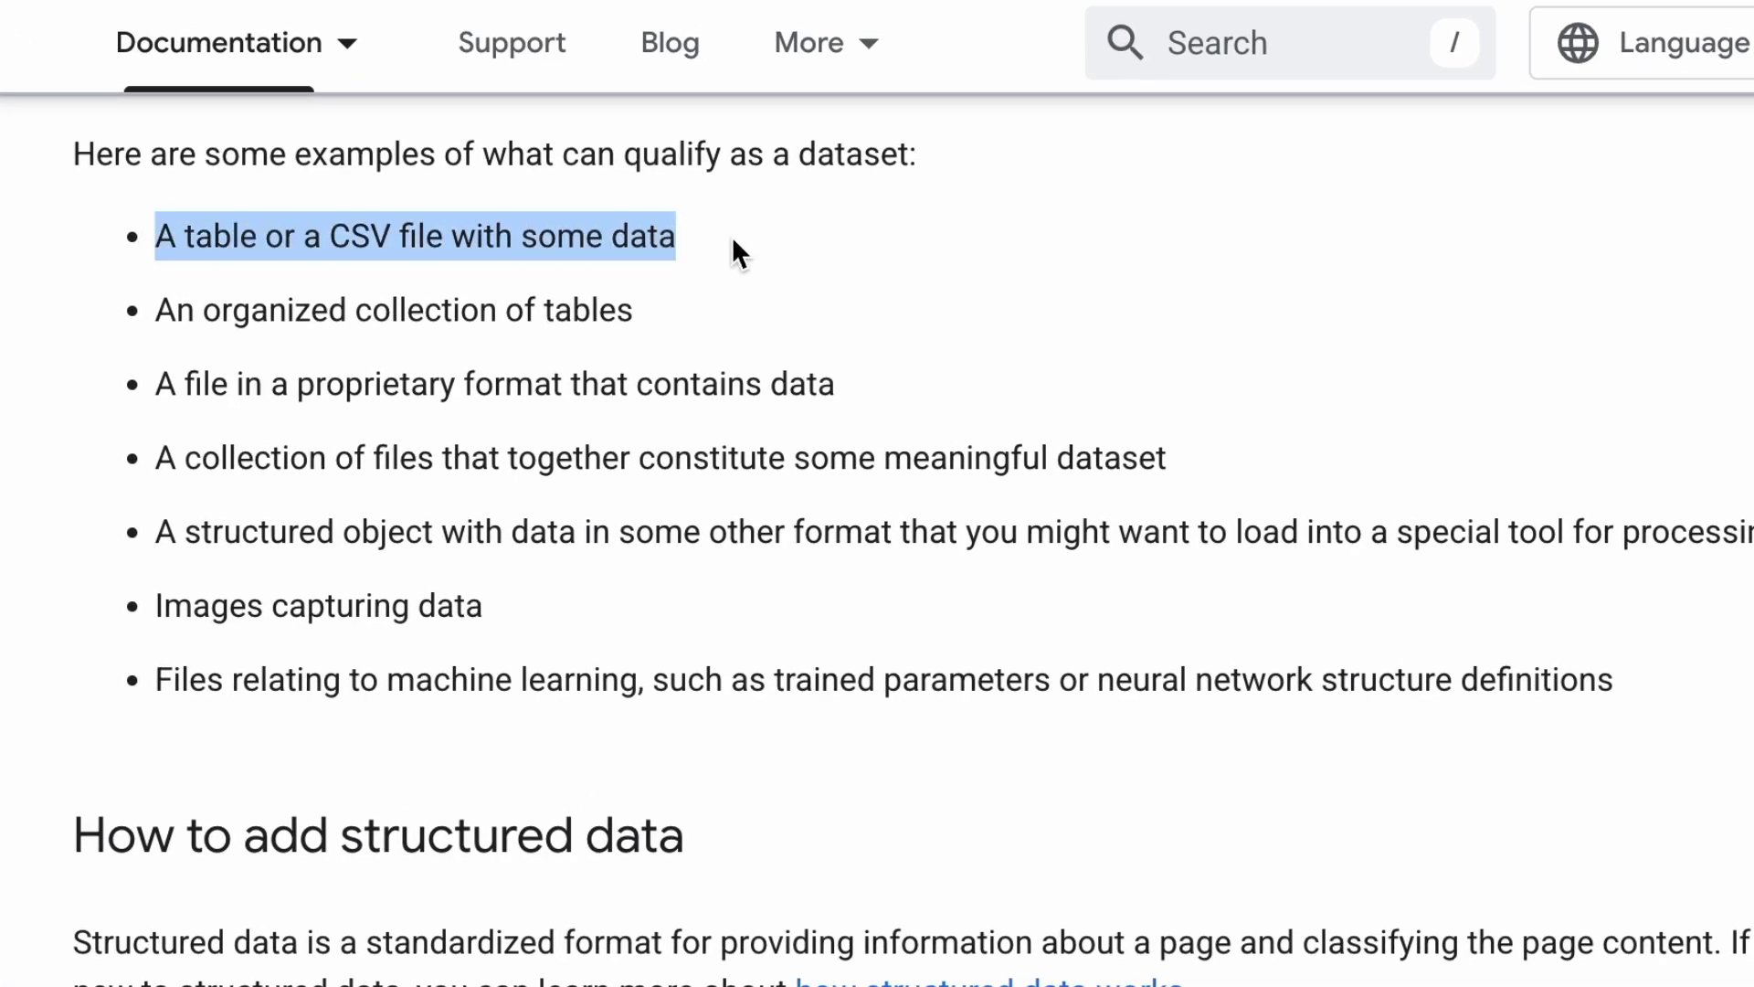
drag(156, 312, 659, 306)
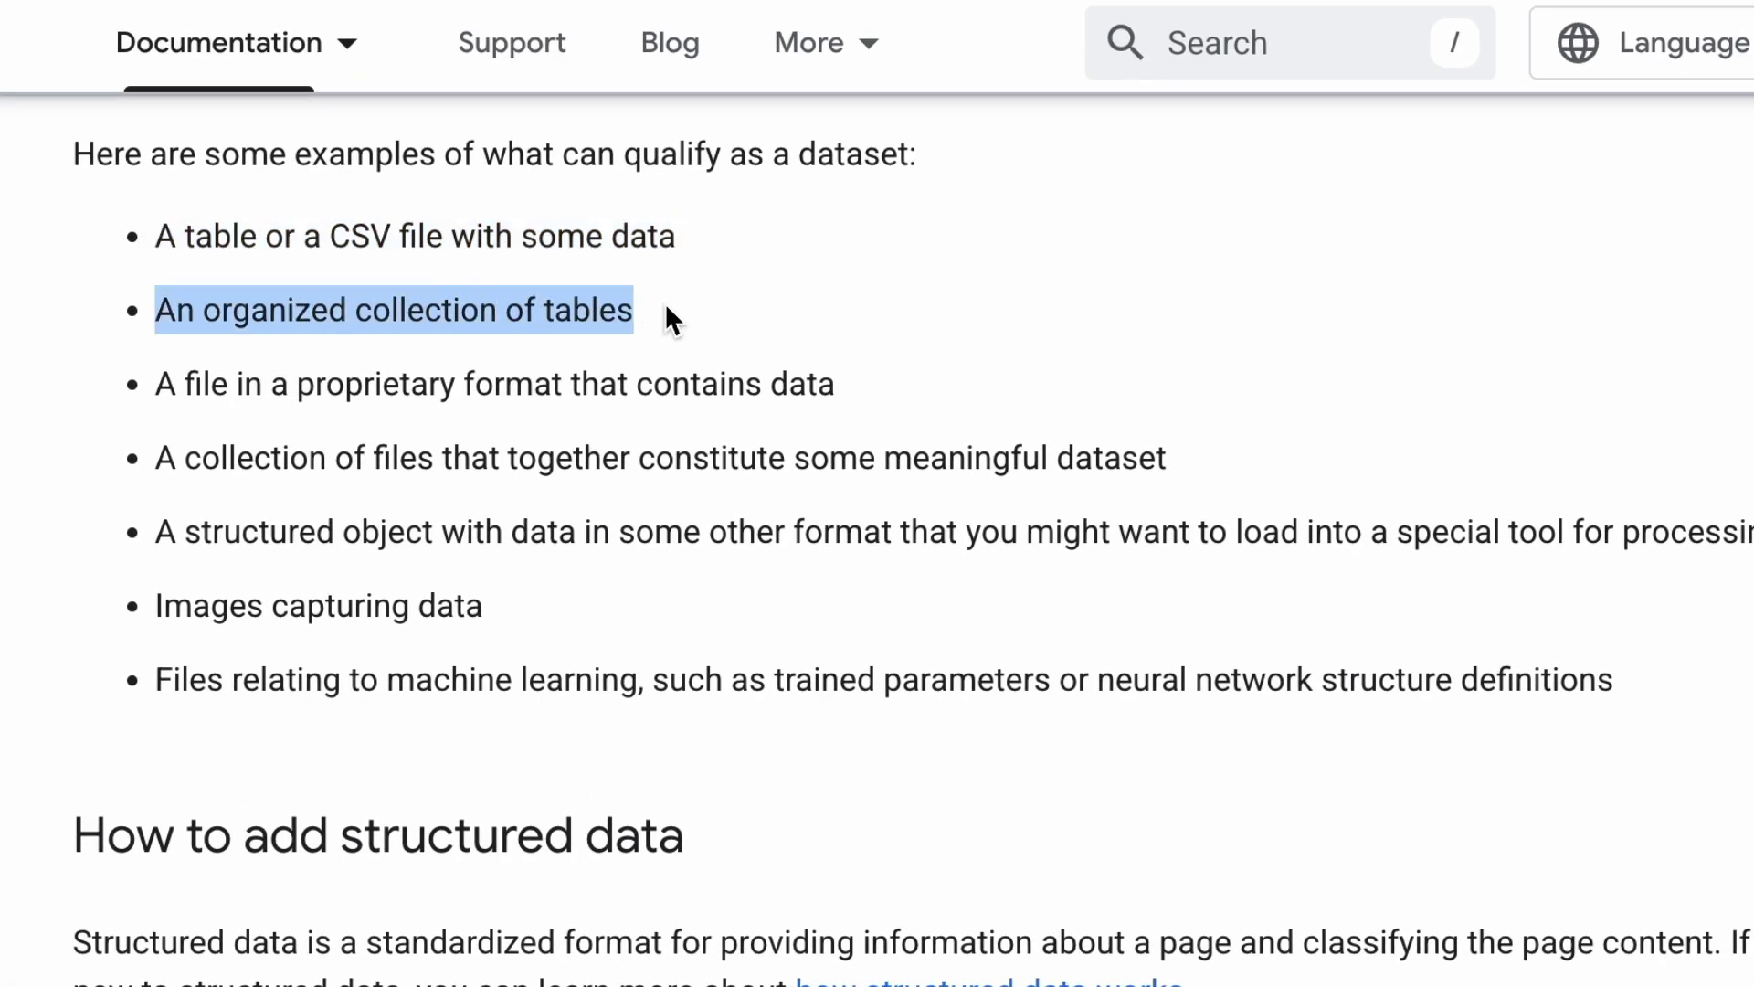
drag(159, 383, 848, 385)
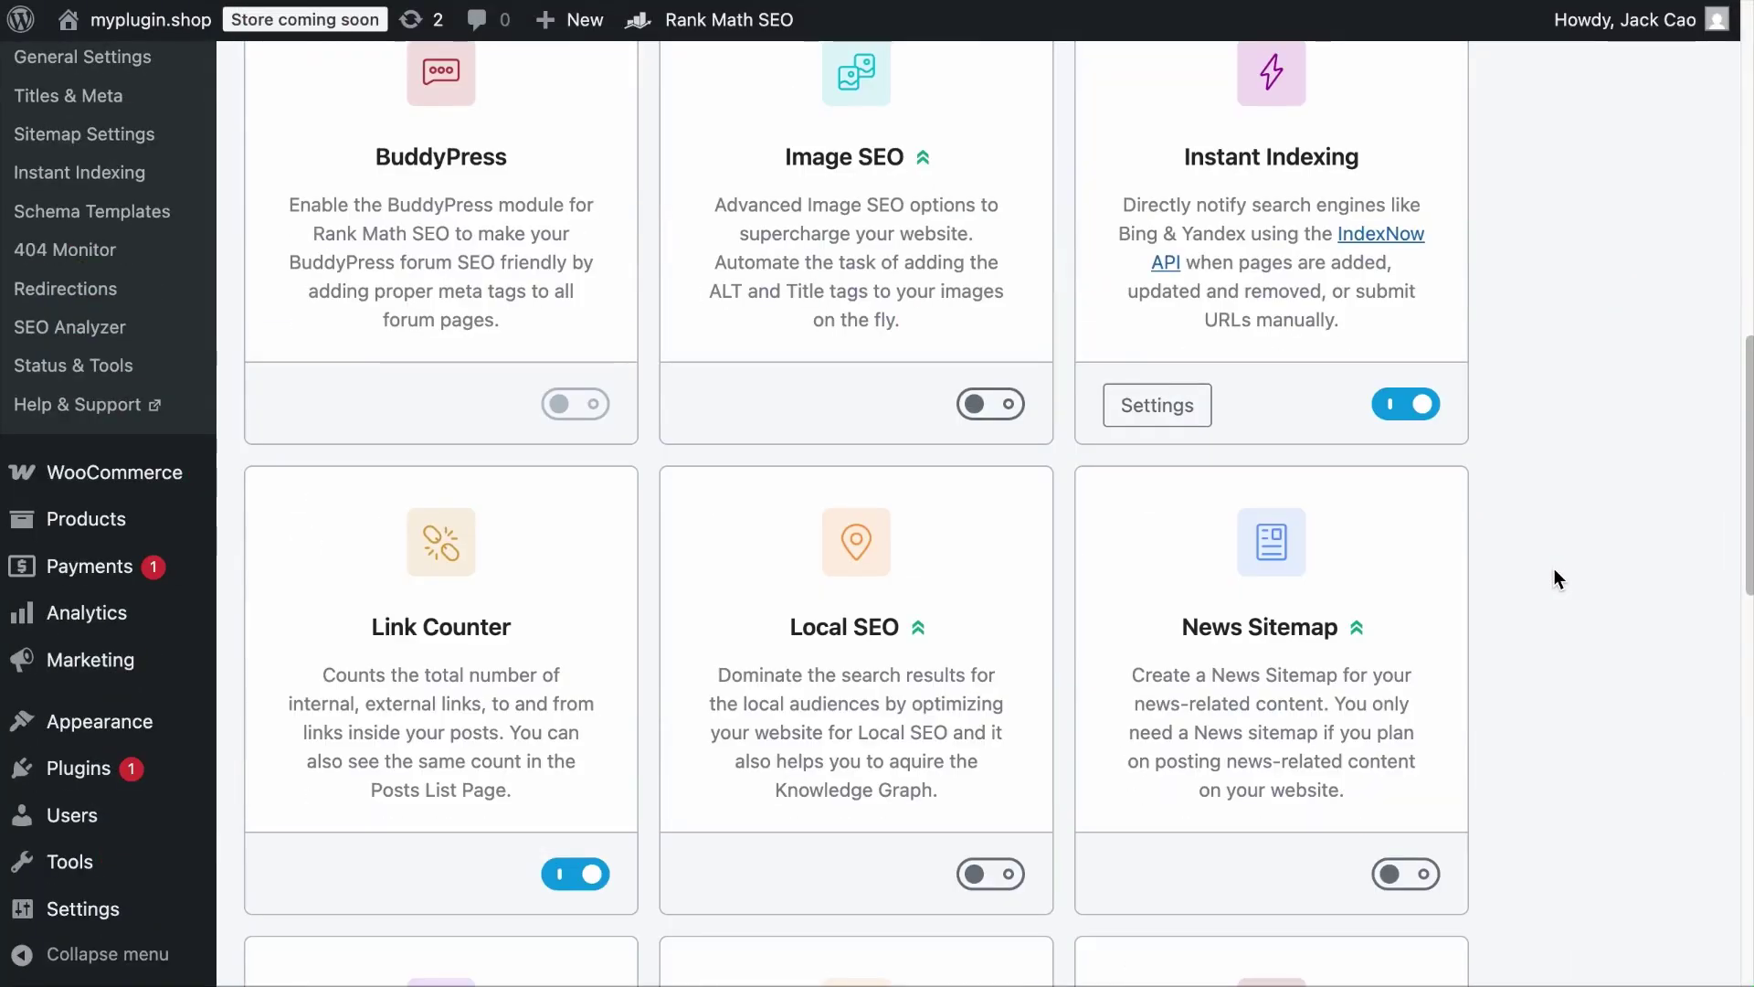
Step: Scroll down the Rank Math Modules page
scroll(1554, 570, down, 8)
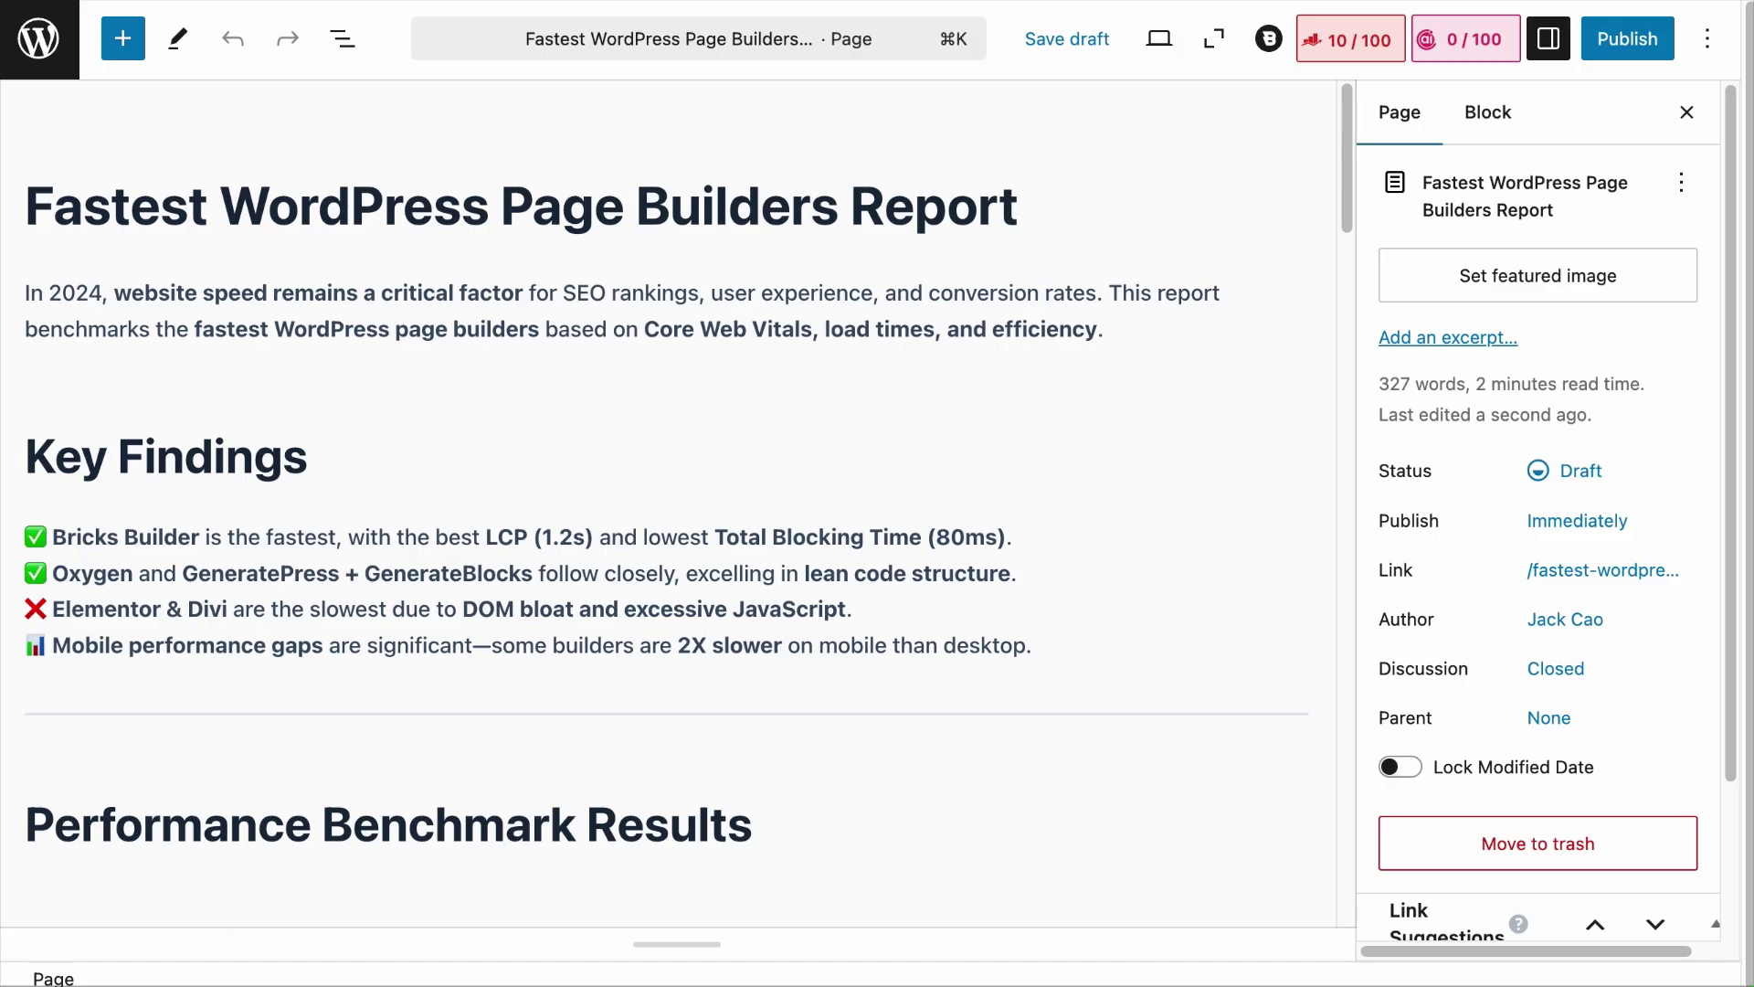
Step: In Rank Math's Schema tab, preview the Dataset template from the Schema Generator, leaving Article as the only schema
click(1367, 55)
click(1592, 179)
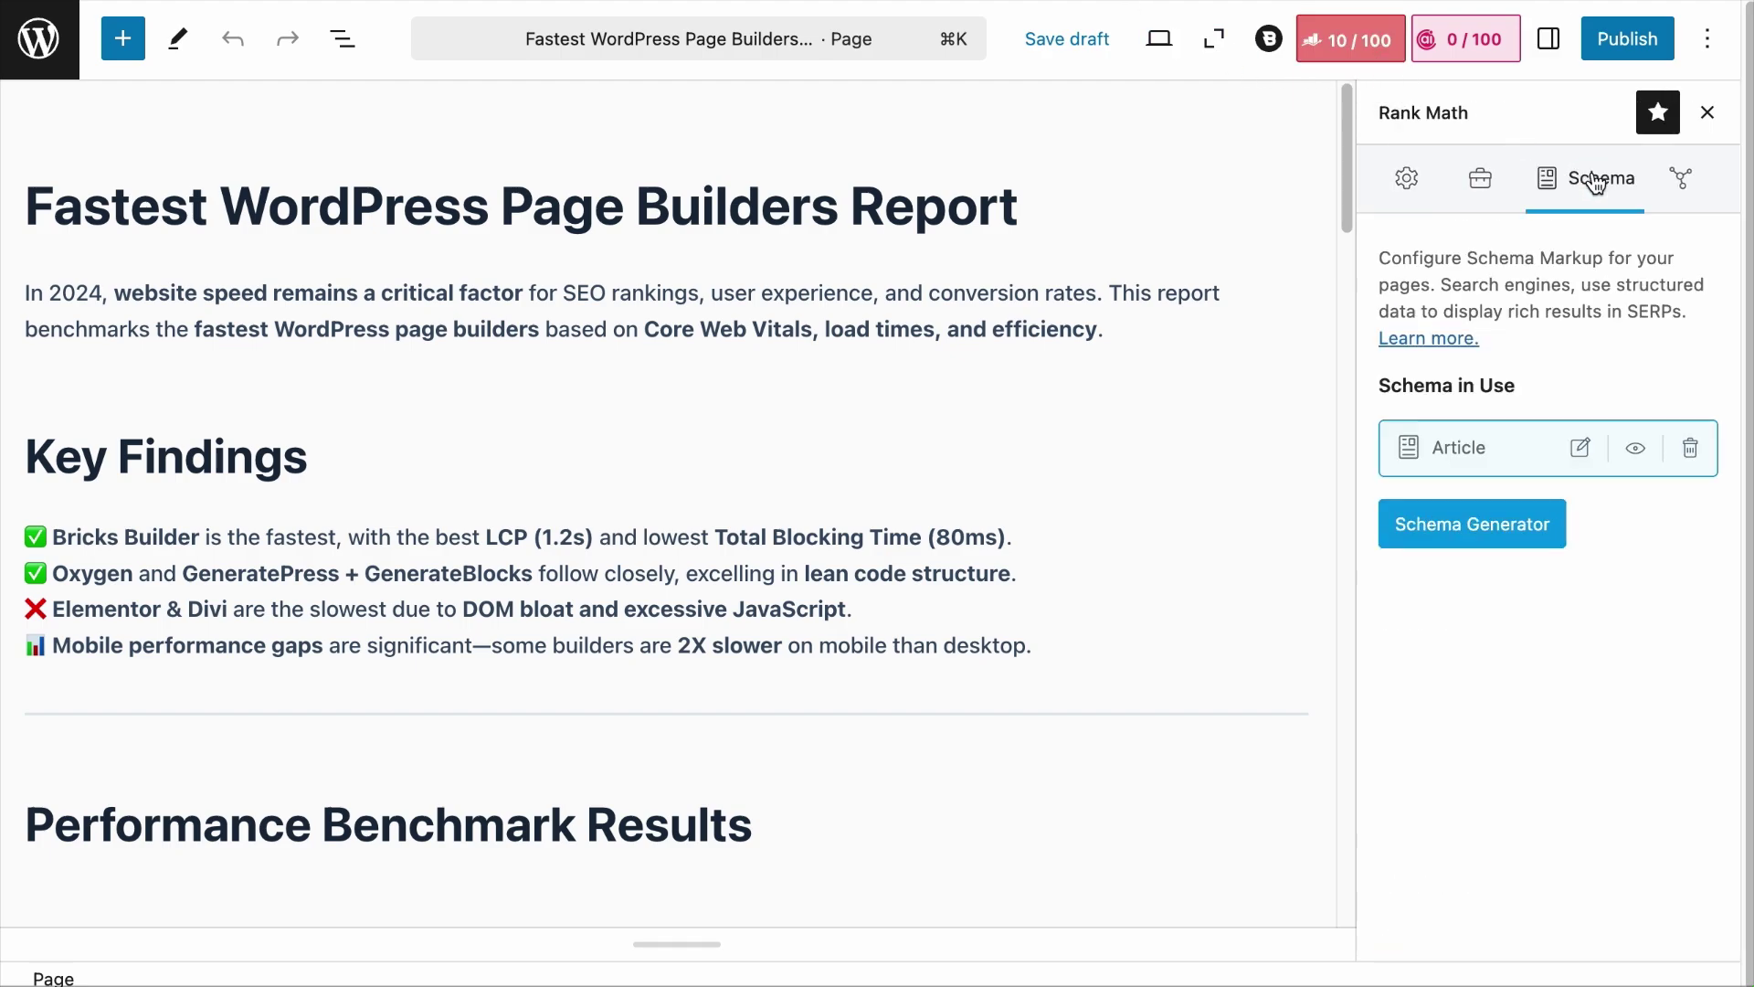
click(1440, 528)
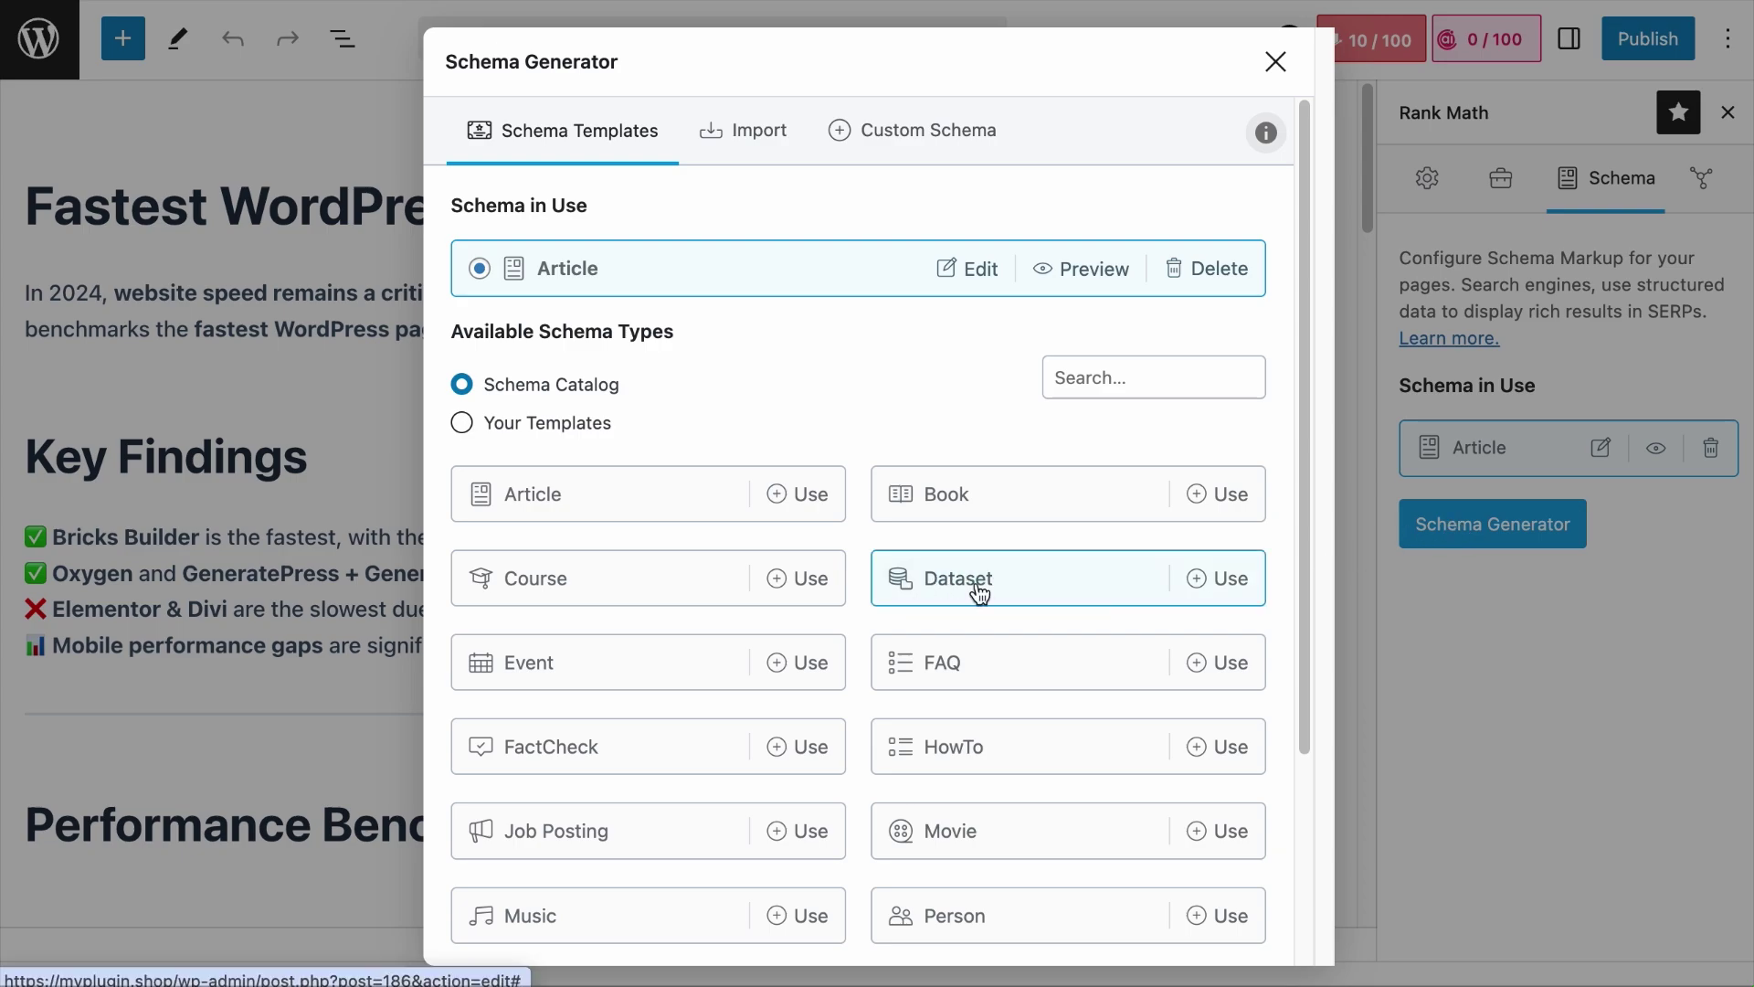
click(1053, 583)
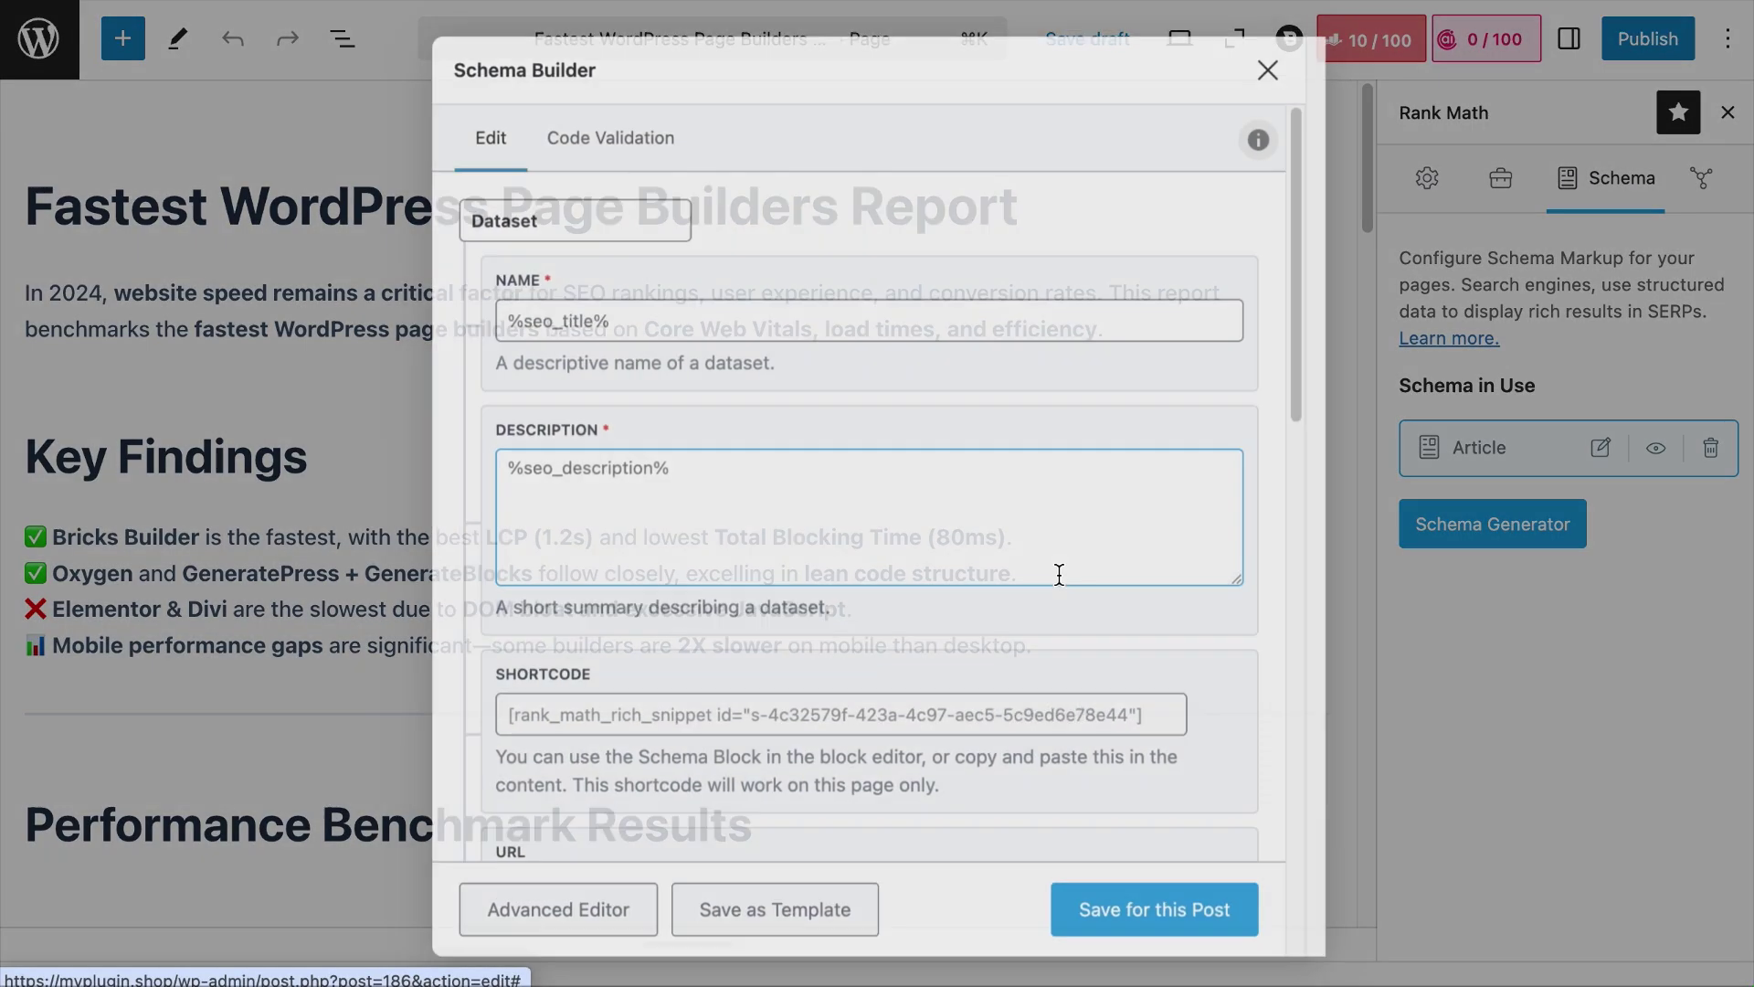
scroll(906, 629, down, 10)
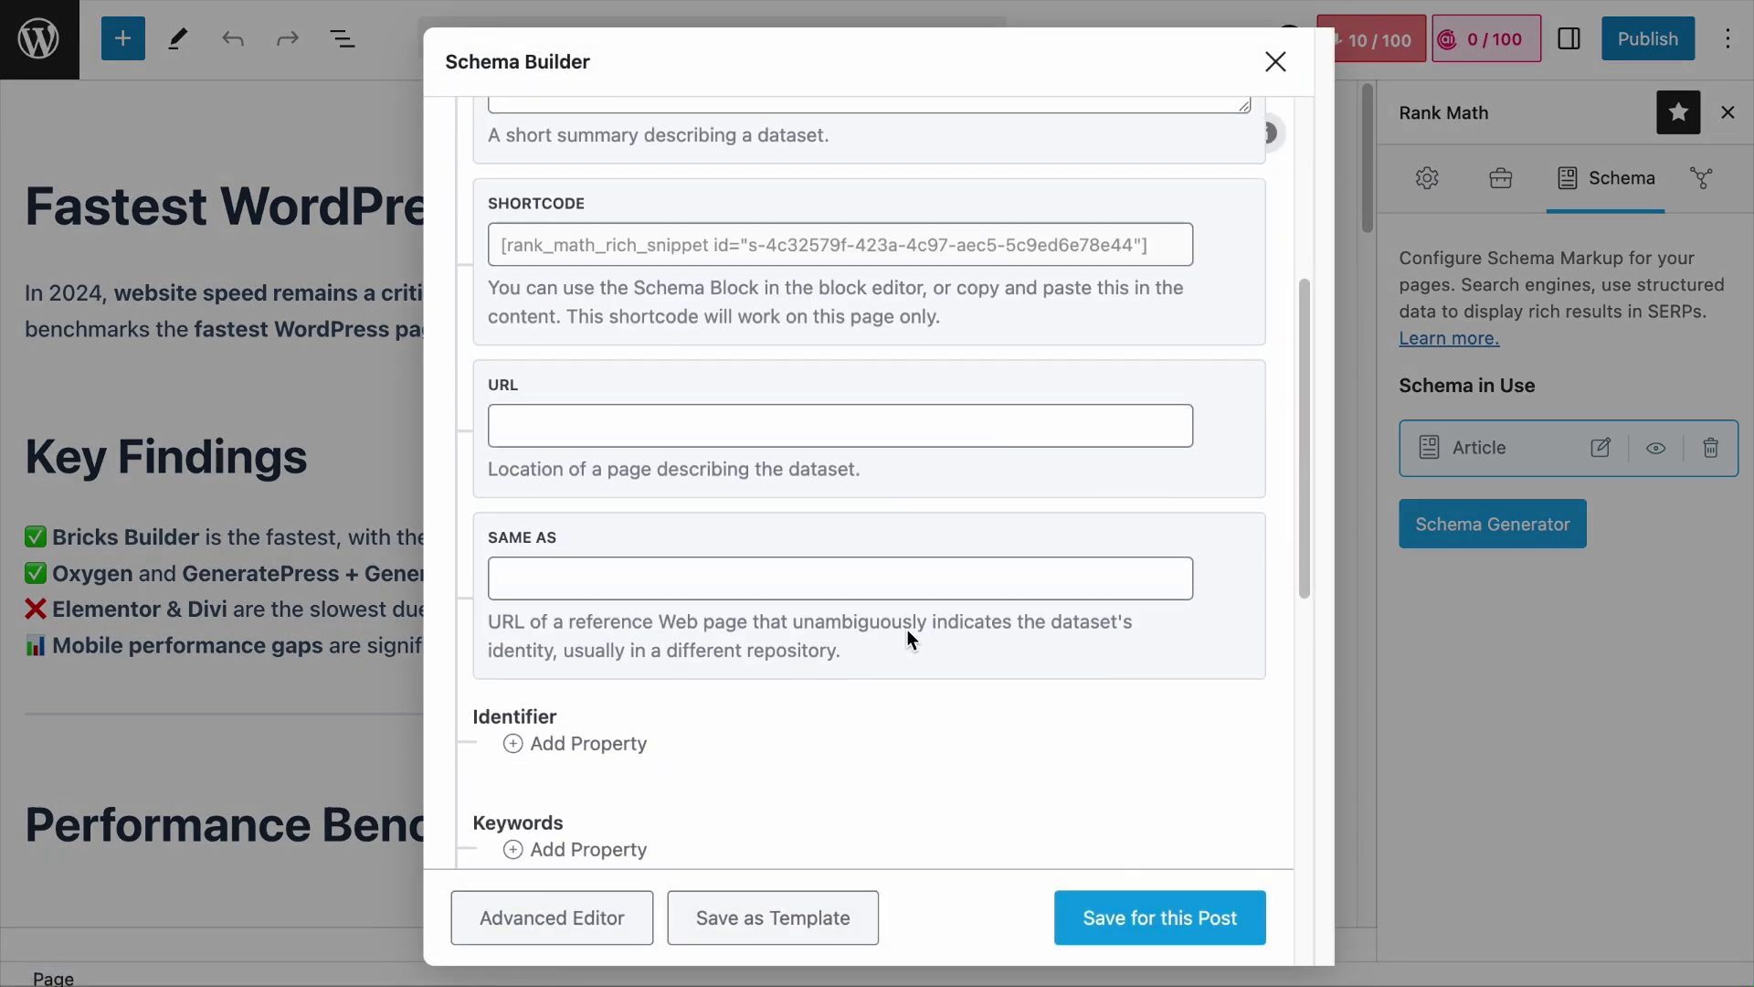
scroll(907, 628, down, 3)
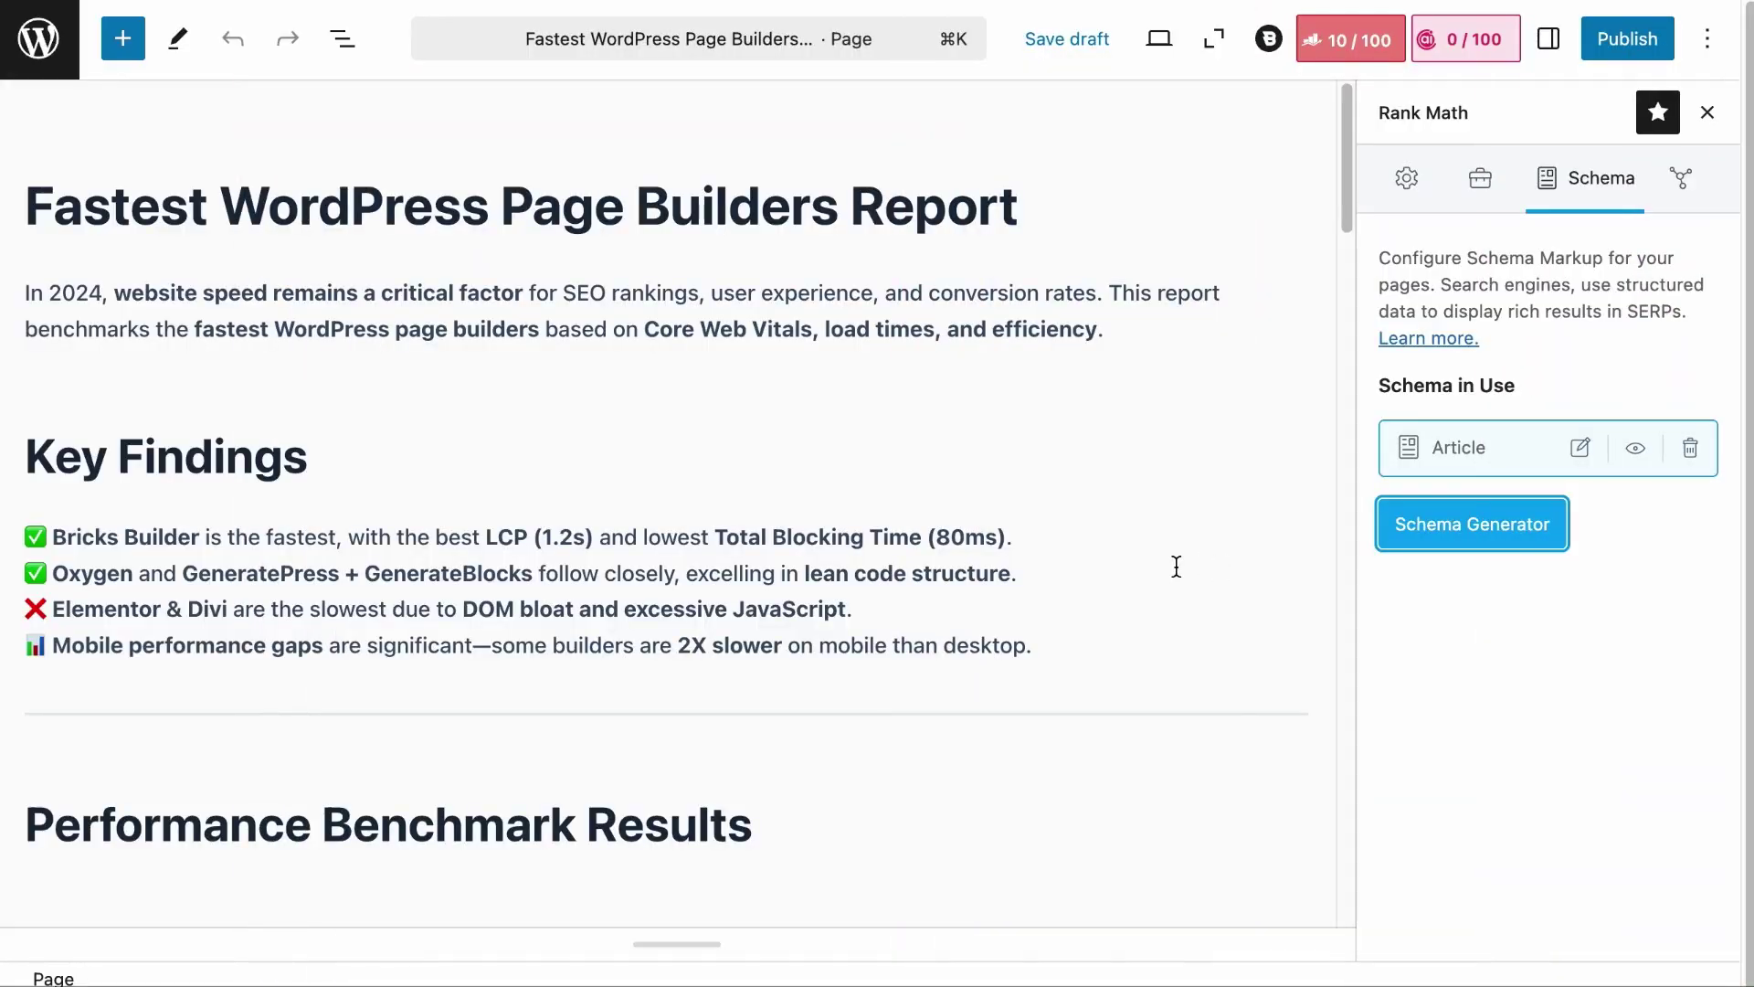
Step: Start a new Dataset schema from the Schema Generator templates
scroll(924, 461, down, 15)
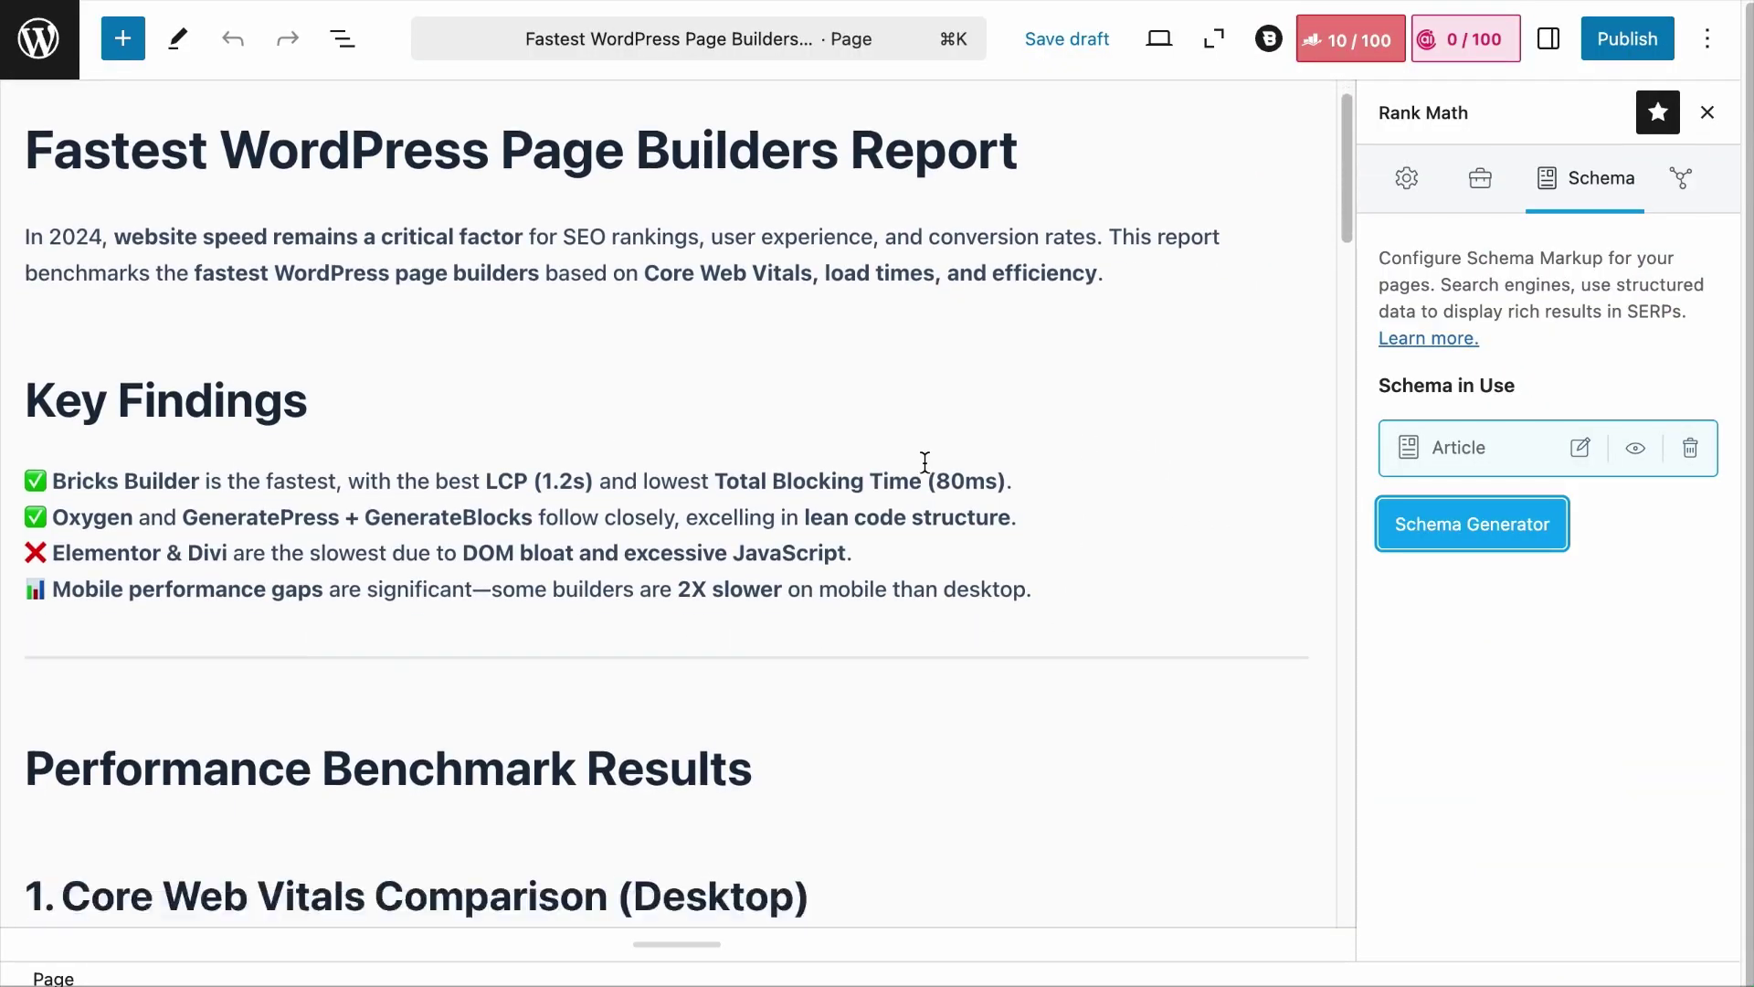
scroll(924, 461, down, 4)
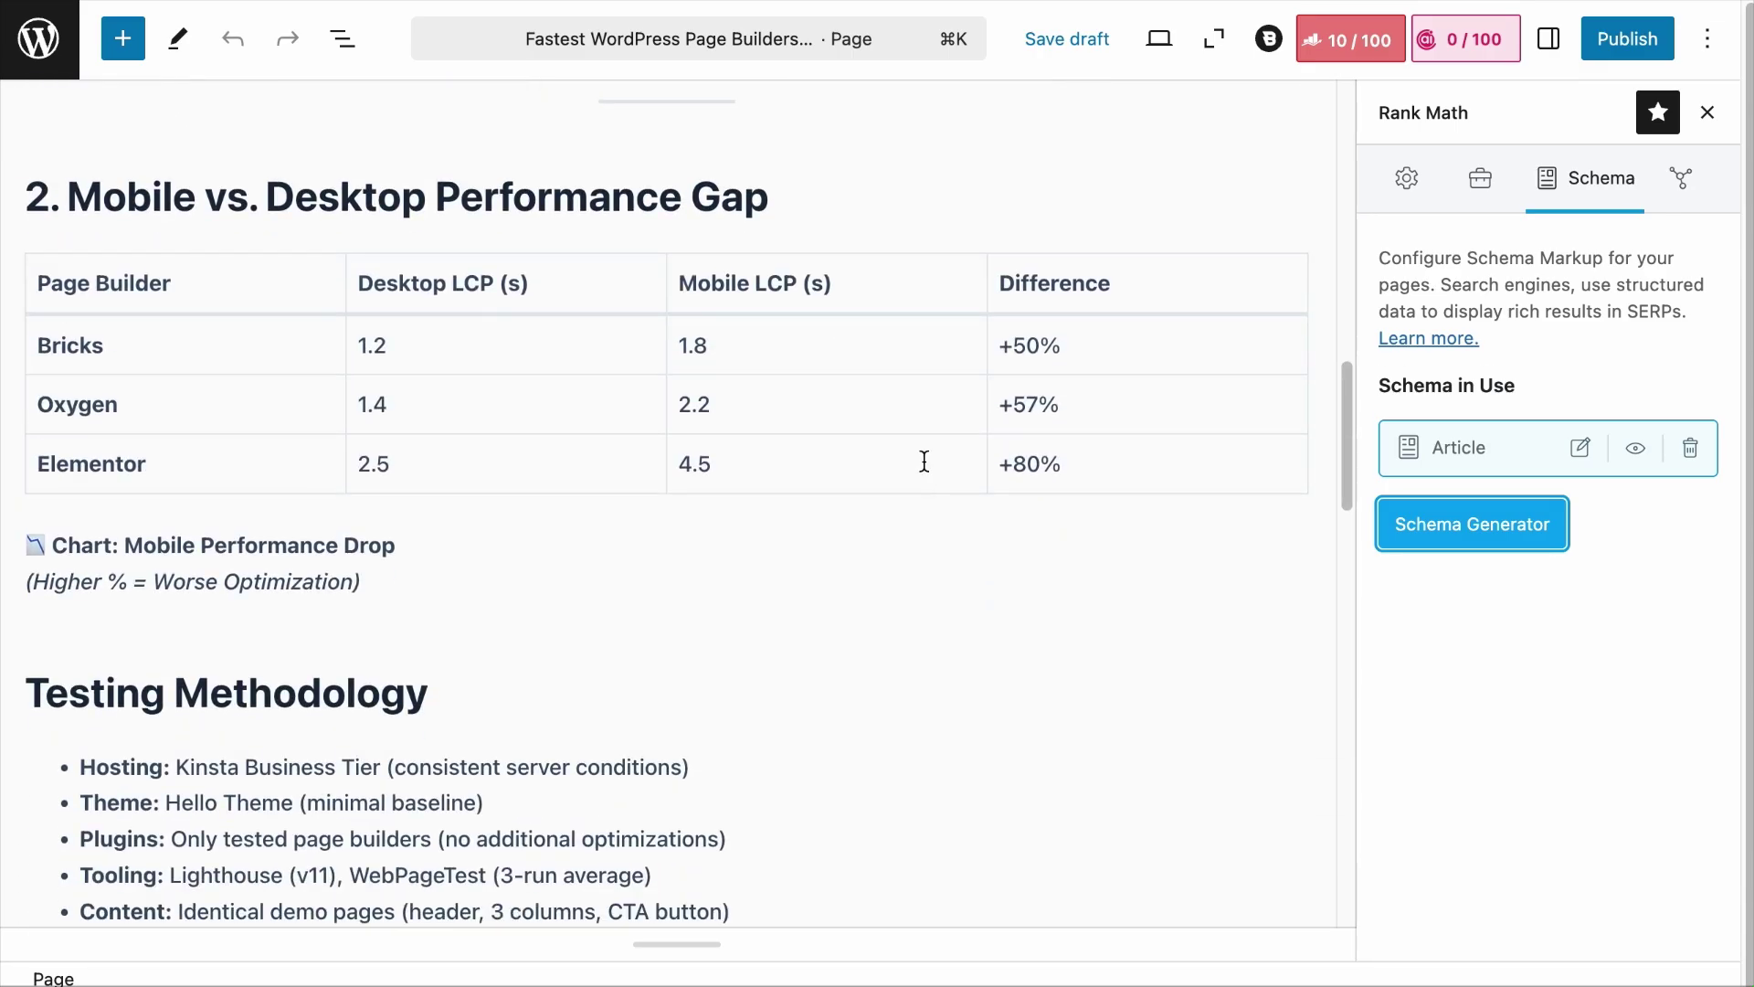
scroll(925, 461, up, 20)
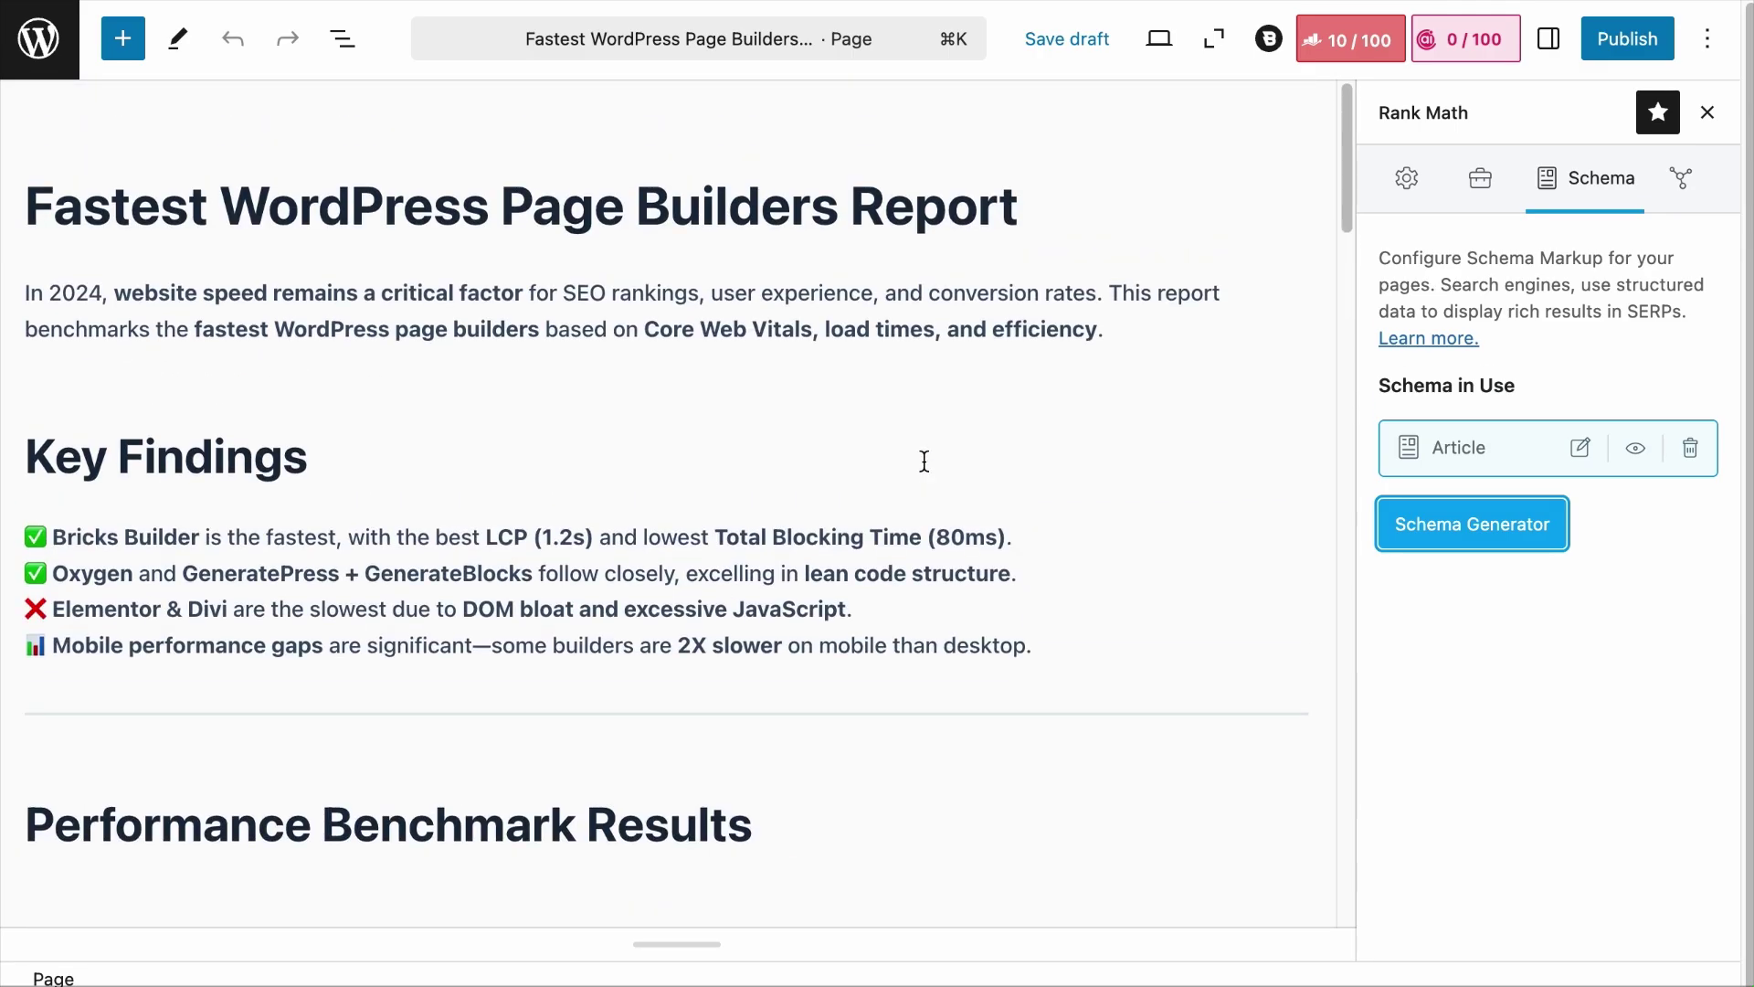
click(1500, 530)
click(1074, 568)
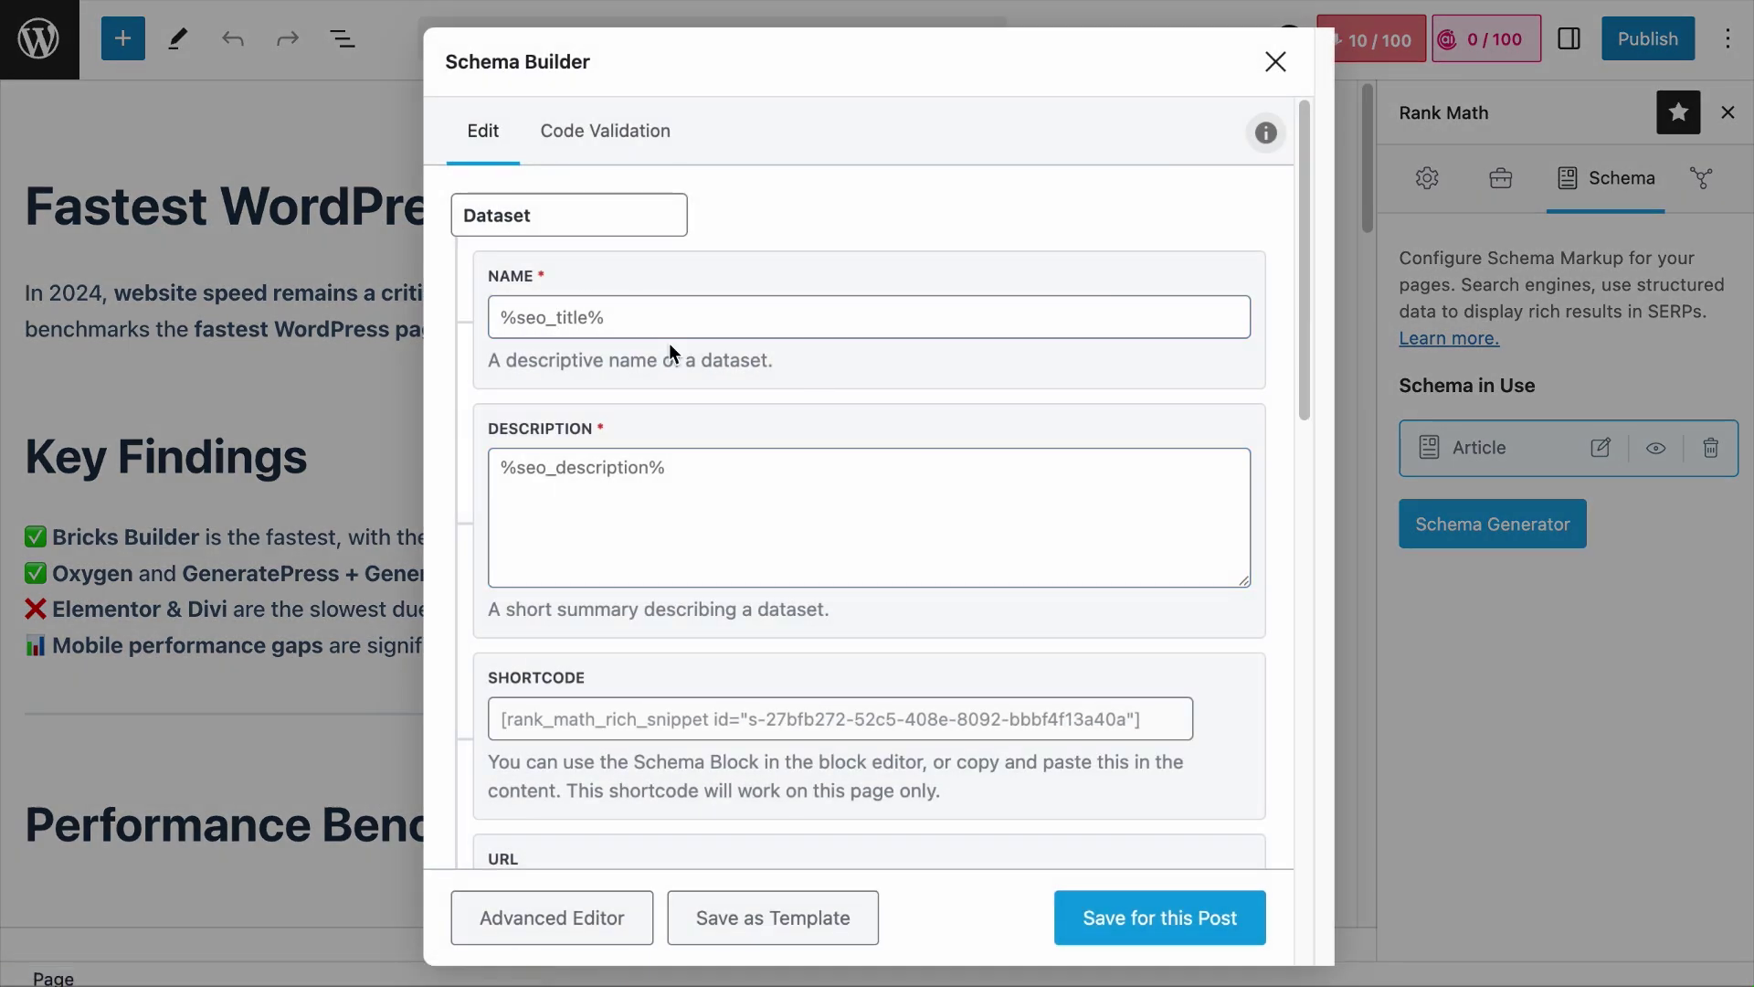
Step: Inspect the Dataset Name (%seo_title%) and Description (%seo_description%) fields in the Schema Builder
click(573, 277)
click(614, 444)
scroll(609, 441, down, 10)
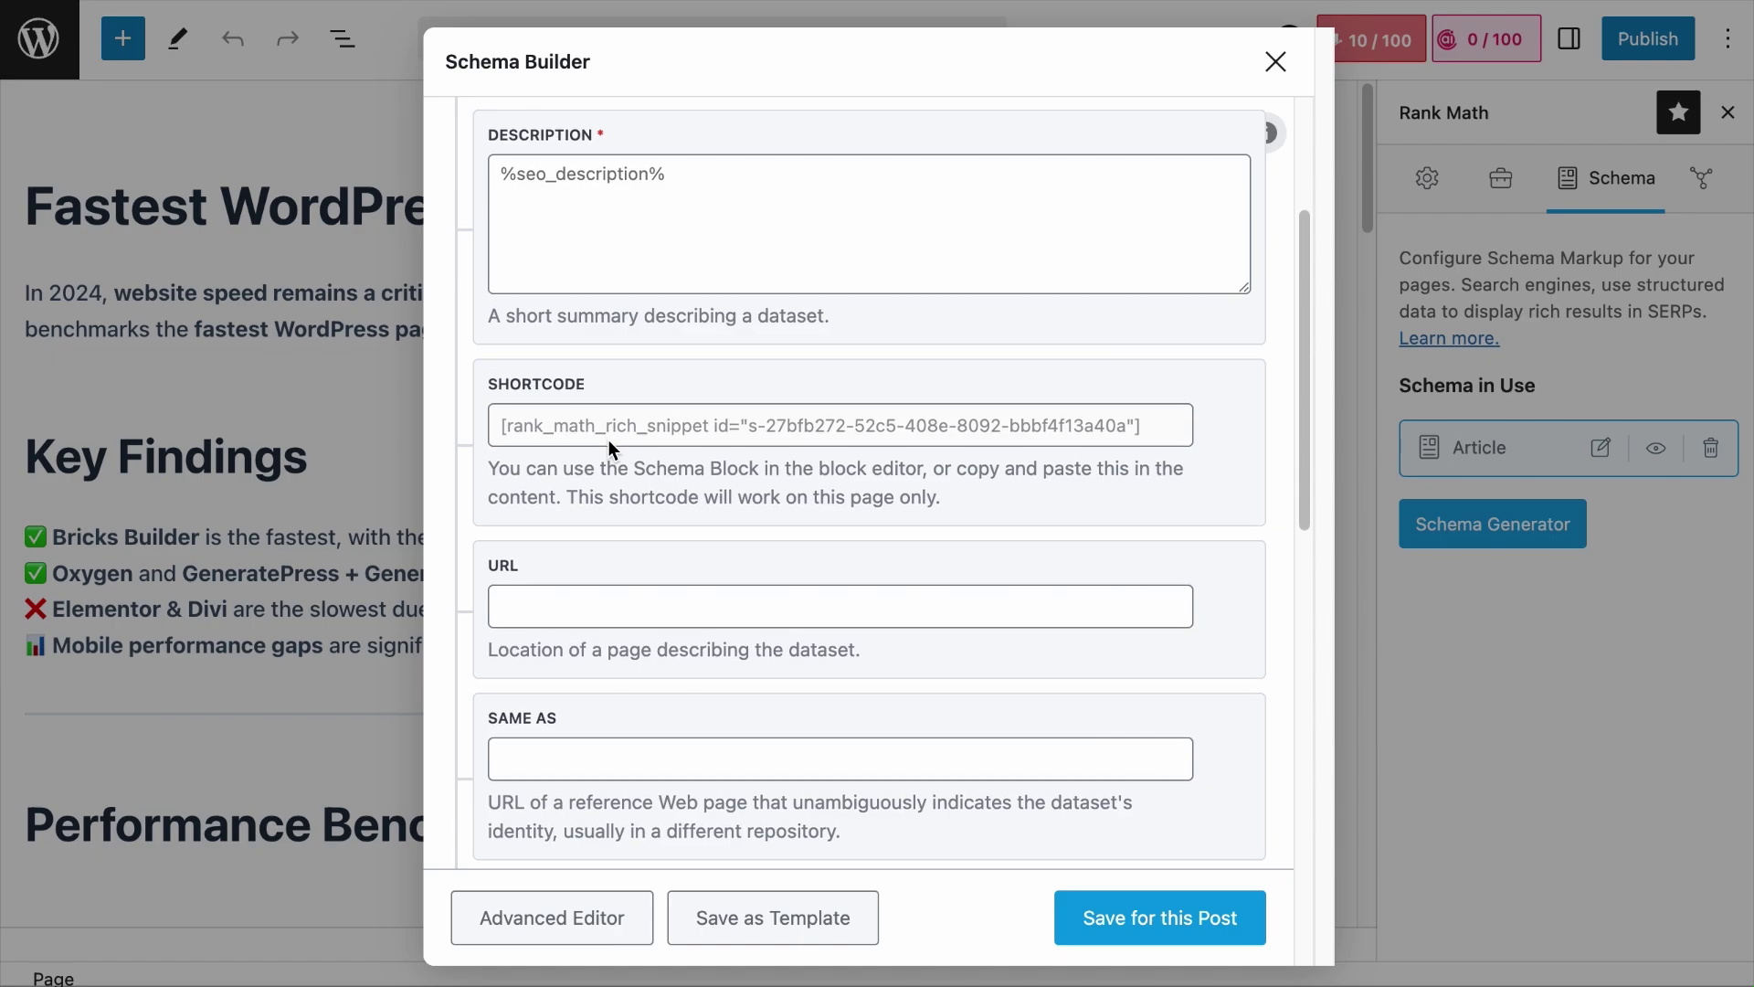
scroll(609, 441, down, 3)
scroll(608, 440, up, 15)
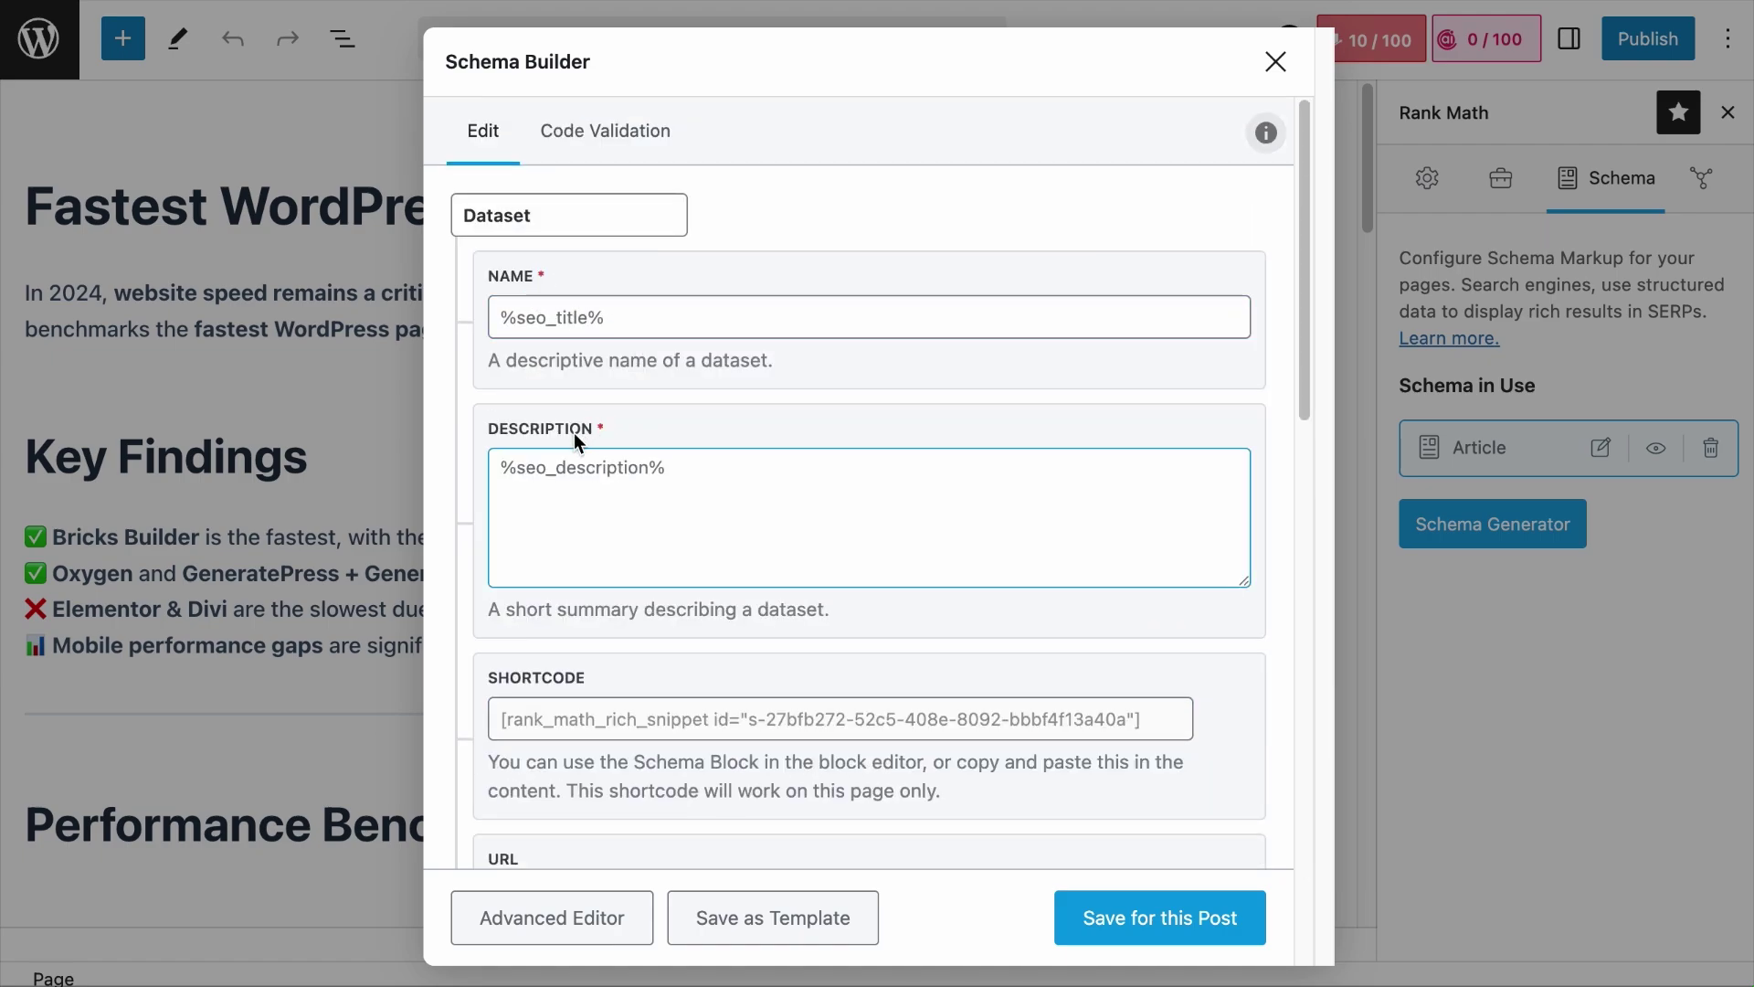
click(664, 318)
click(721, 527)
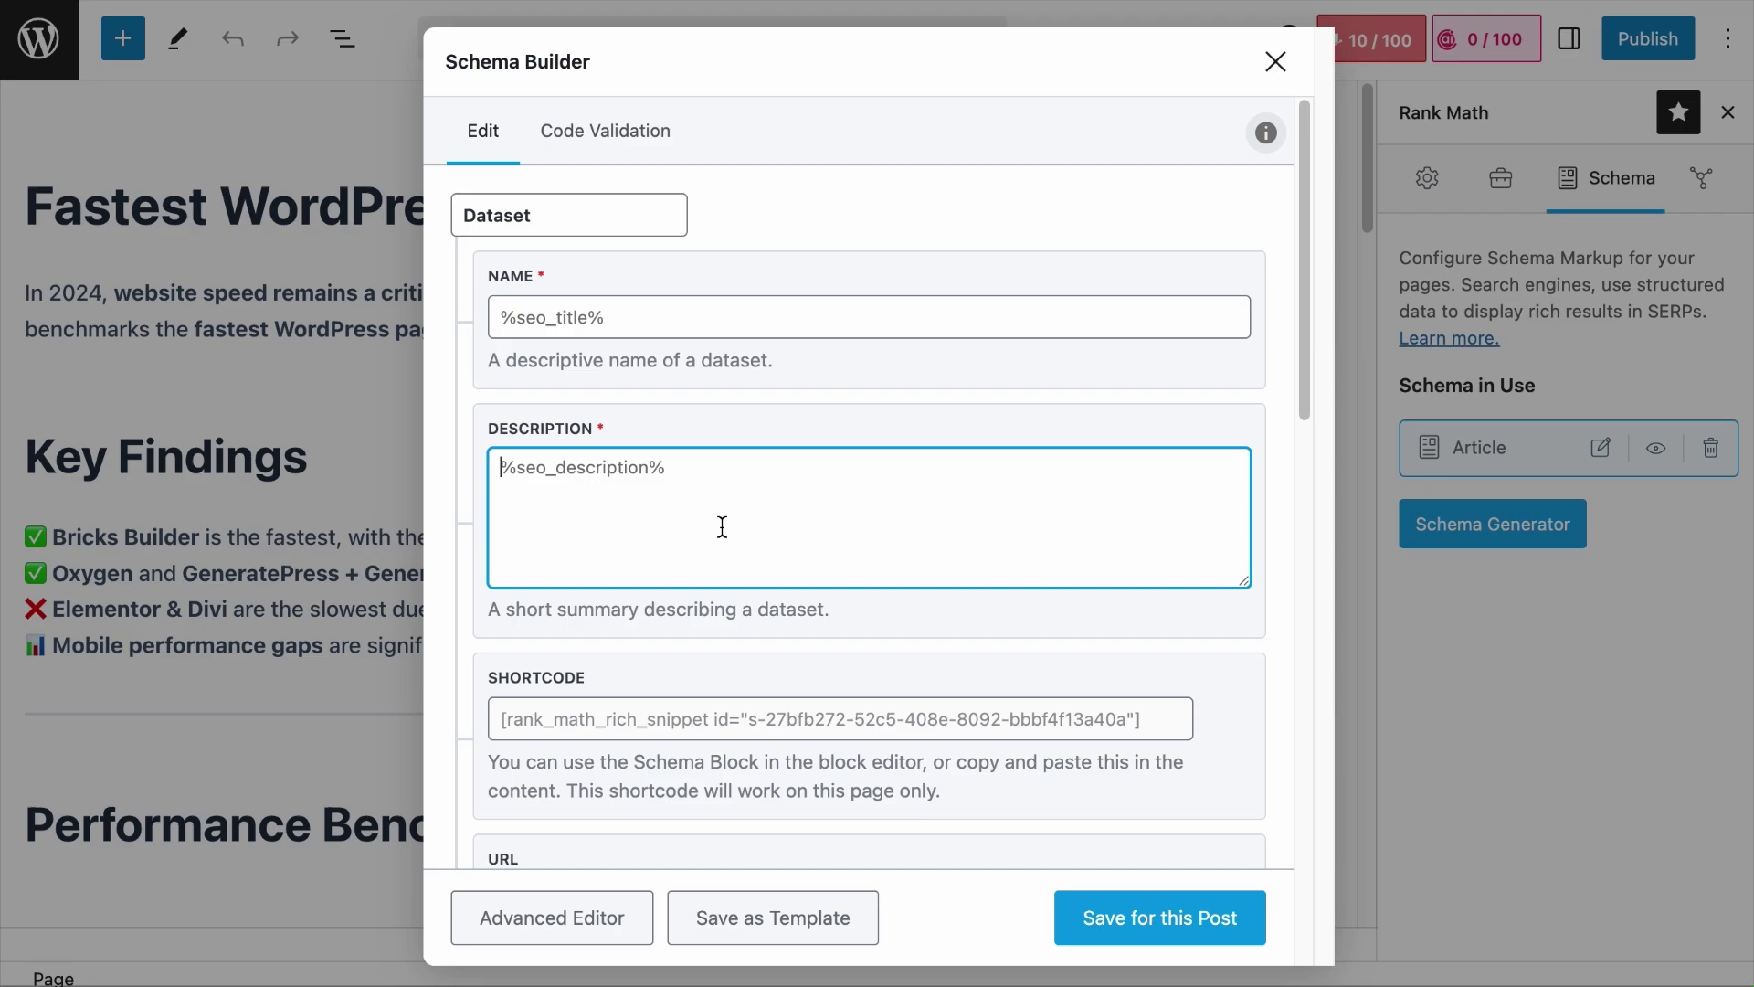
click(691, 334)
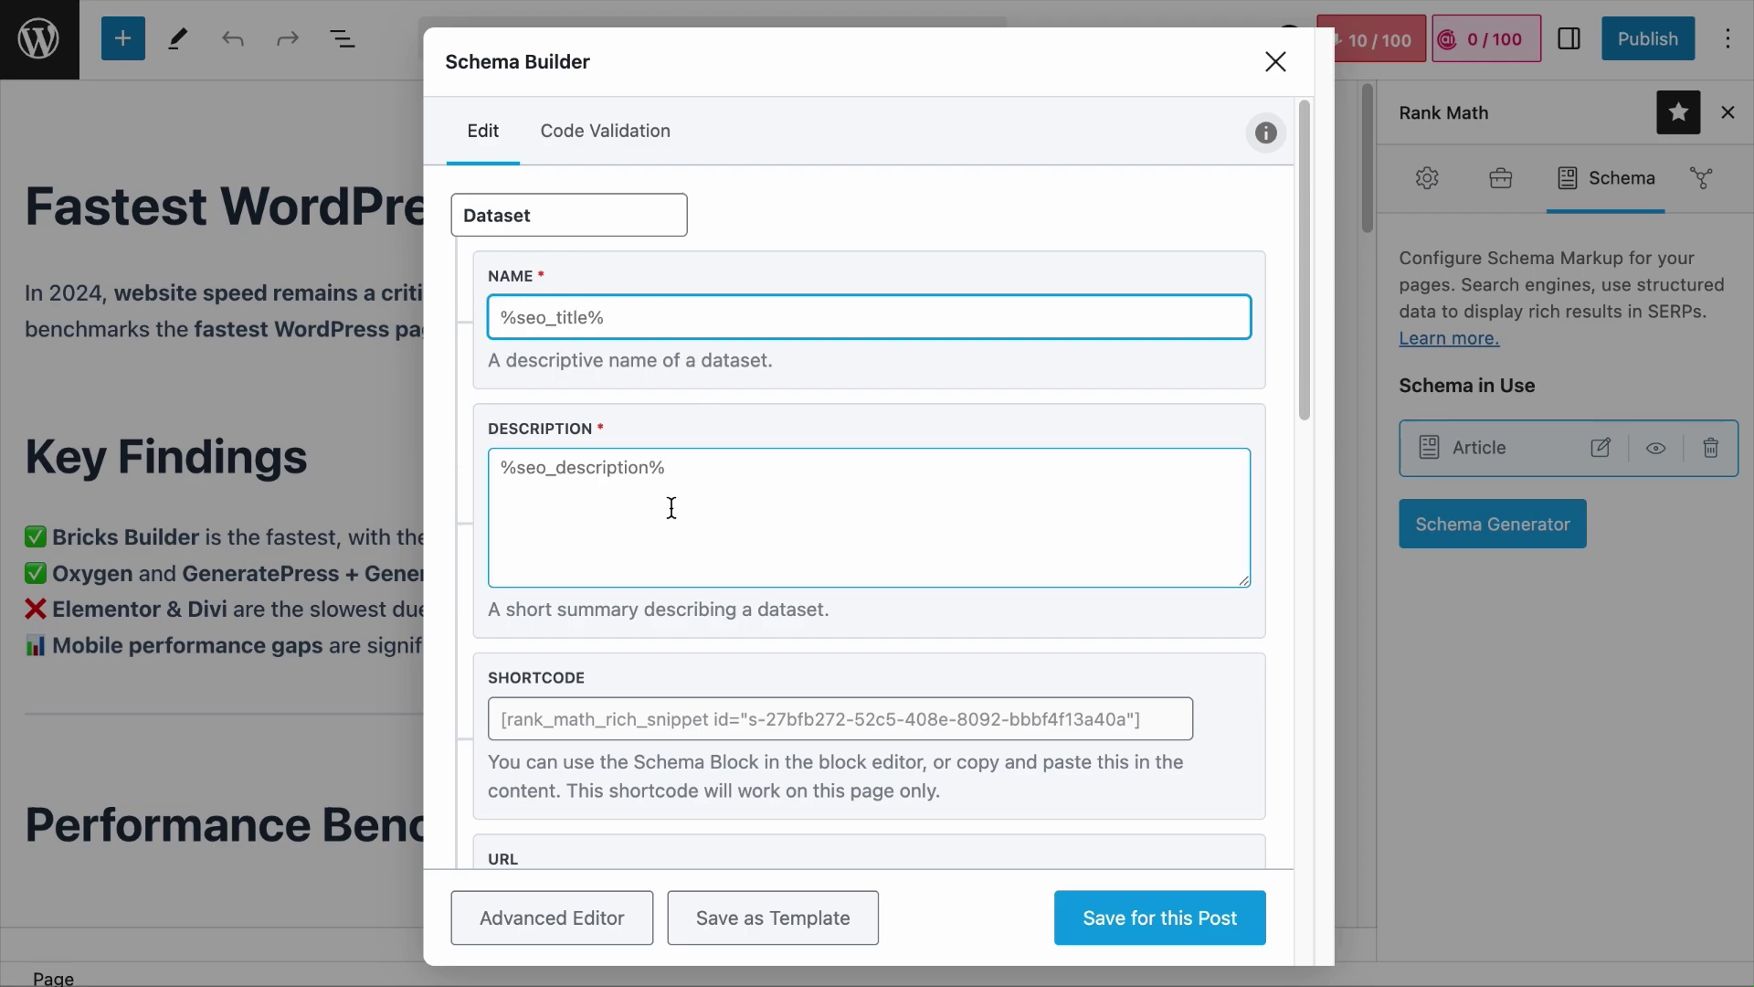
click(1274, 61)
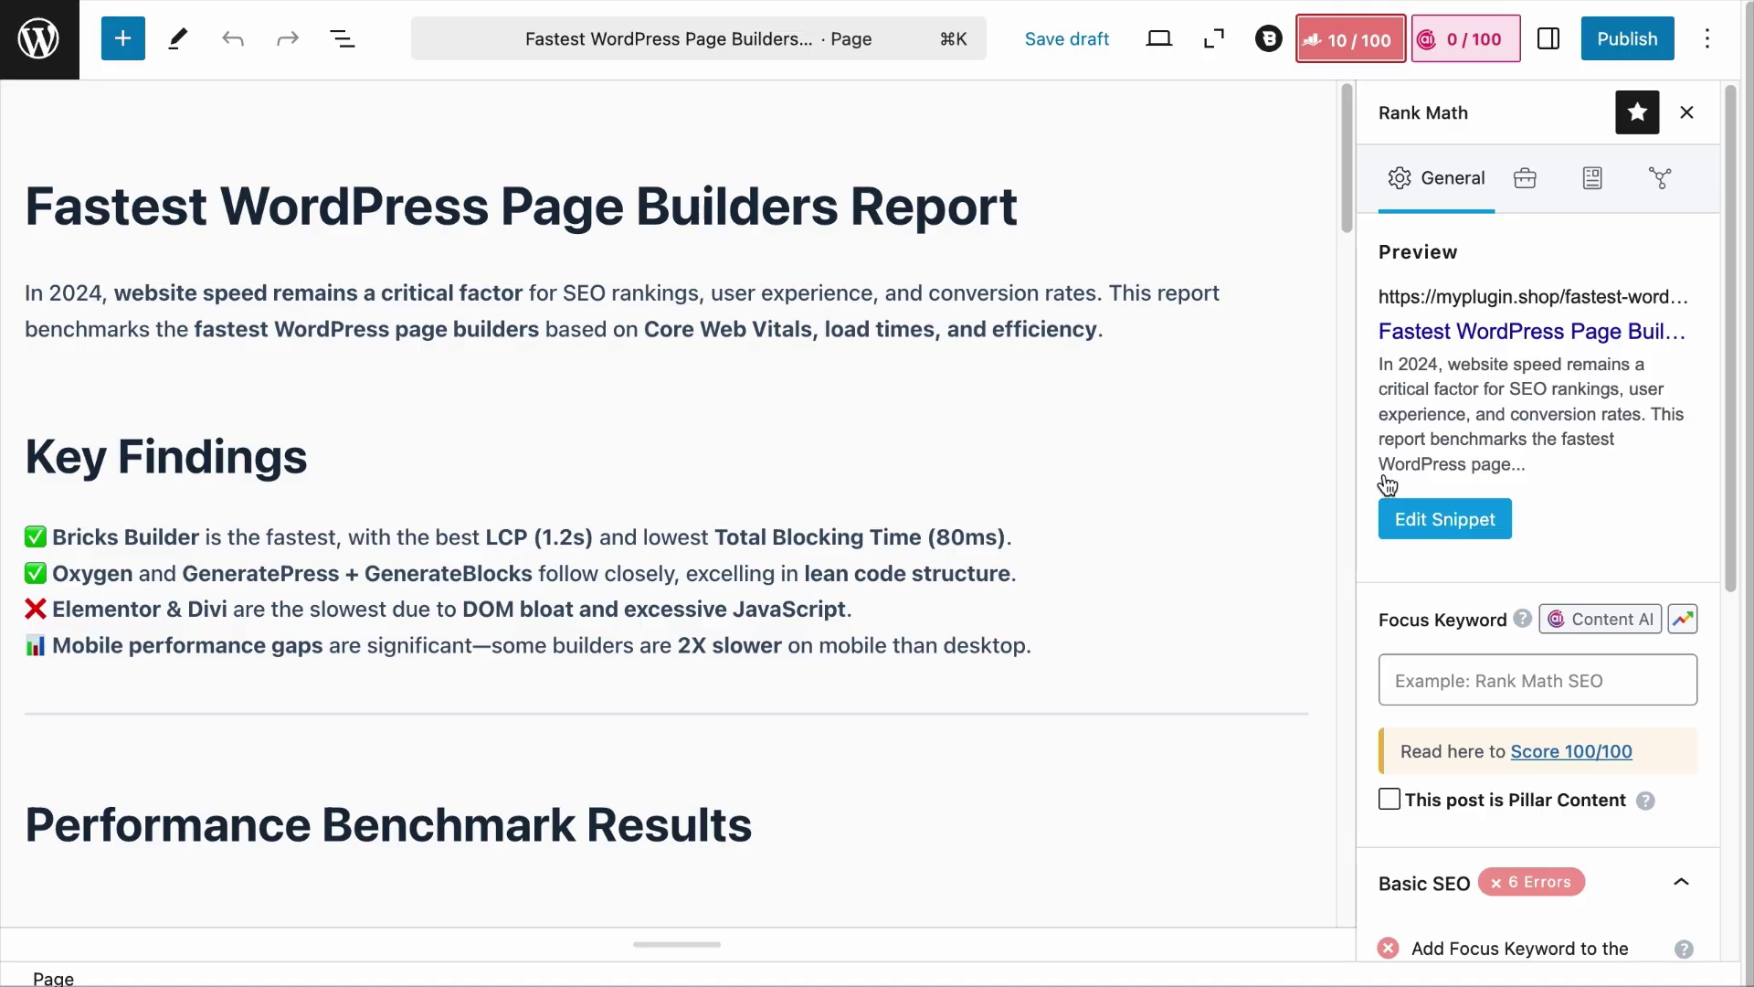
click(1400, 509)
scroll(905, 516, down, 1)
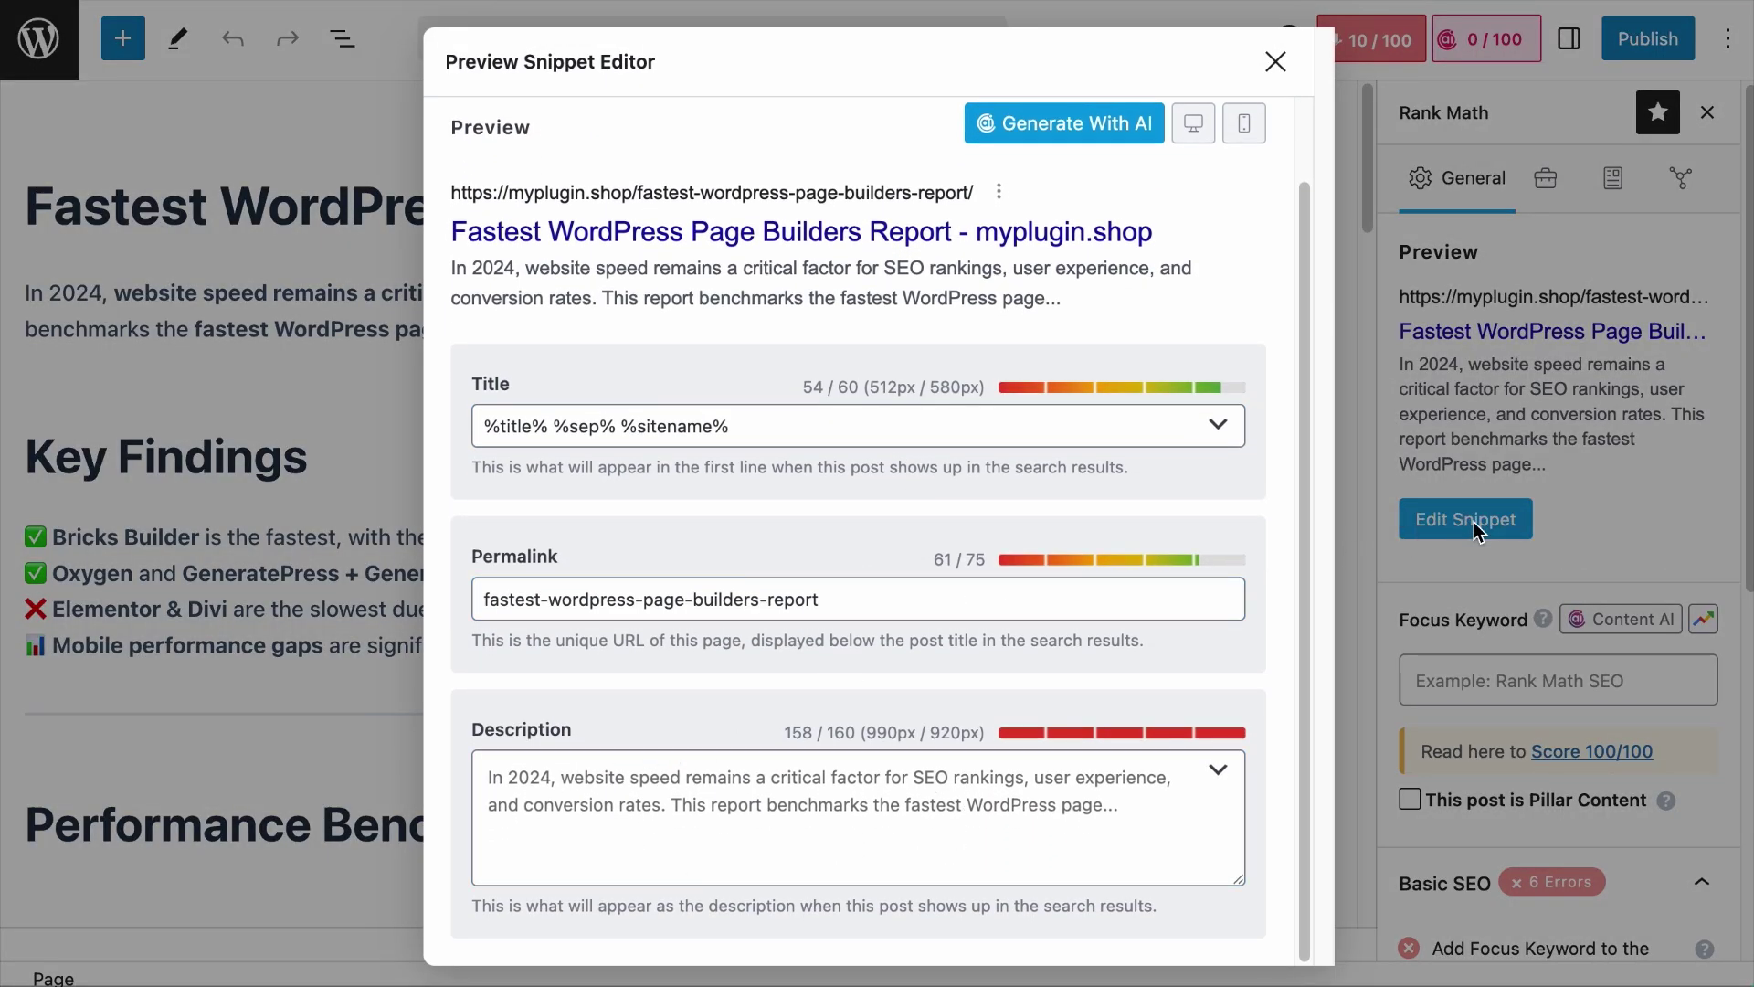
click(1272, 64)
click(1613, 178)
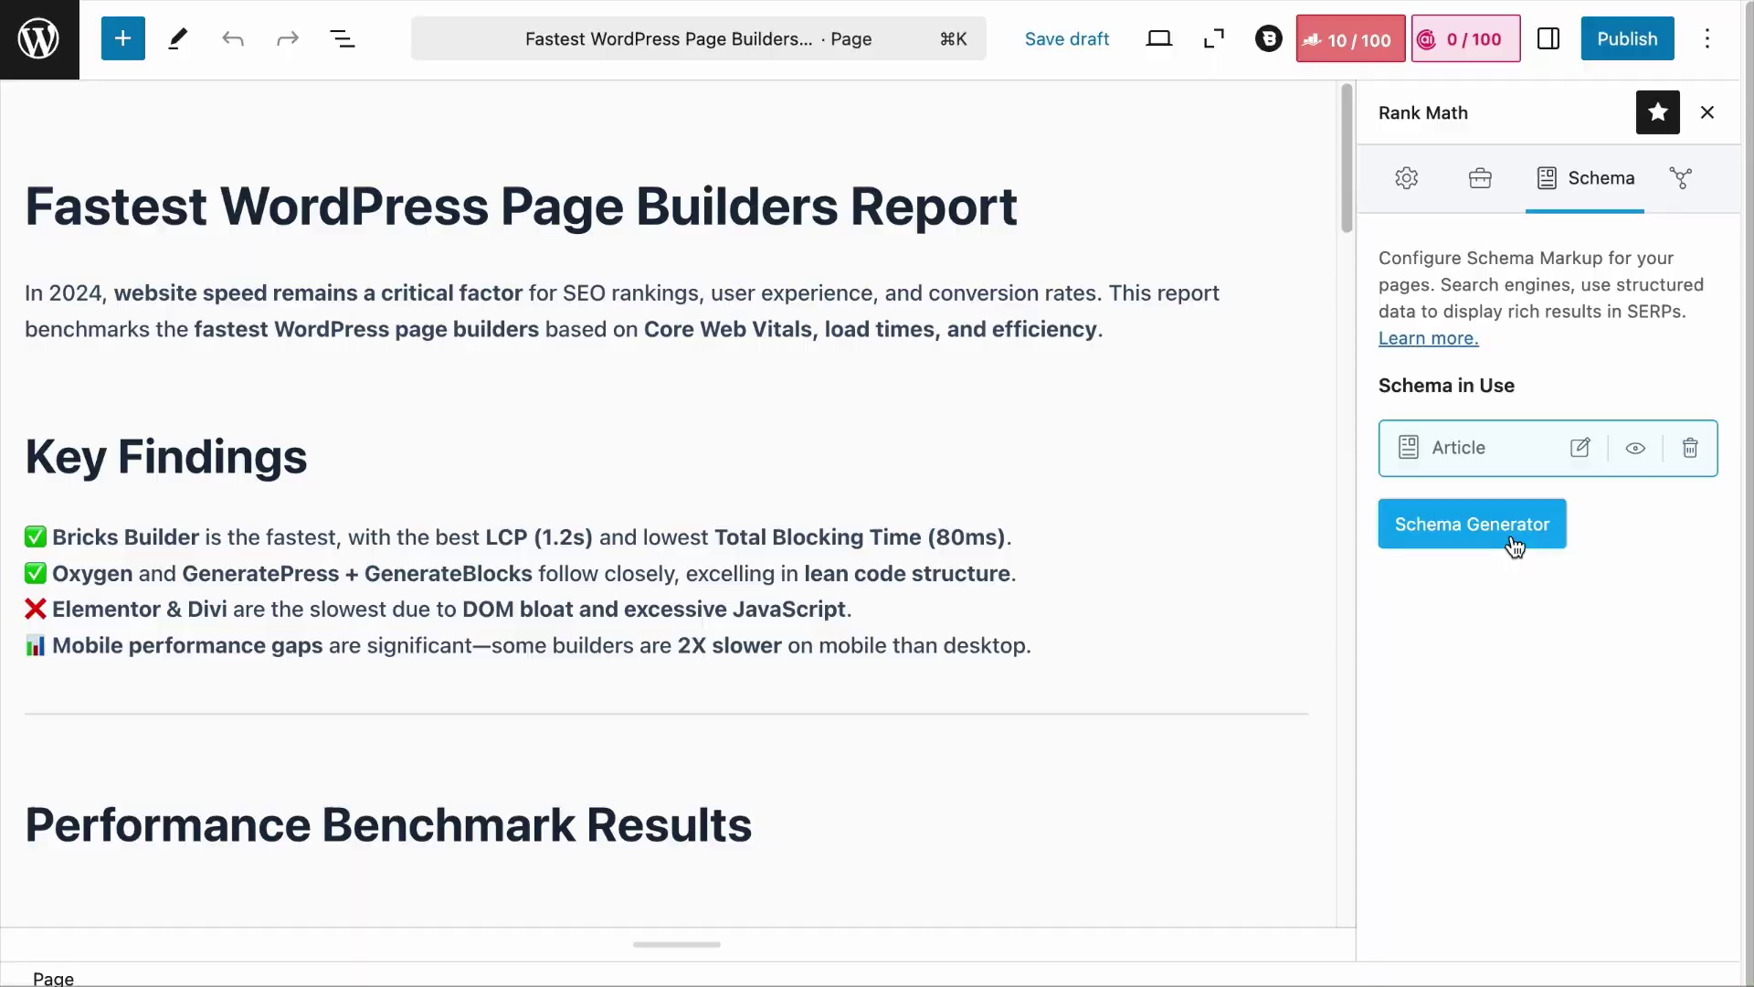
click(1507, 535)
click(1064, 589)
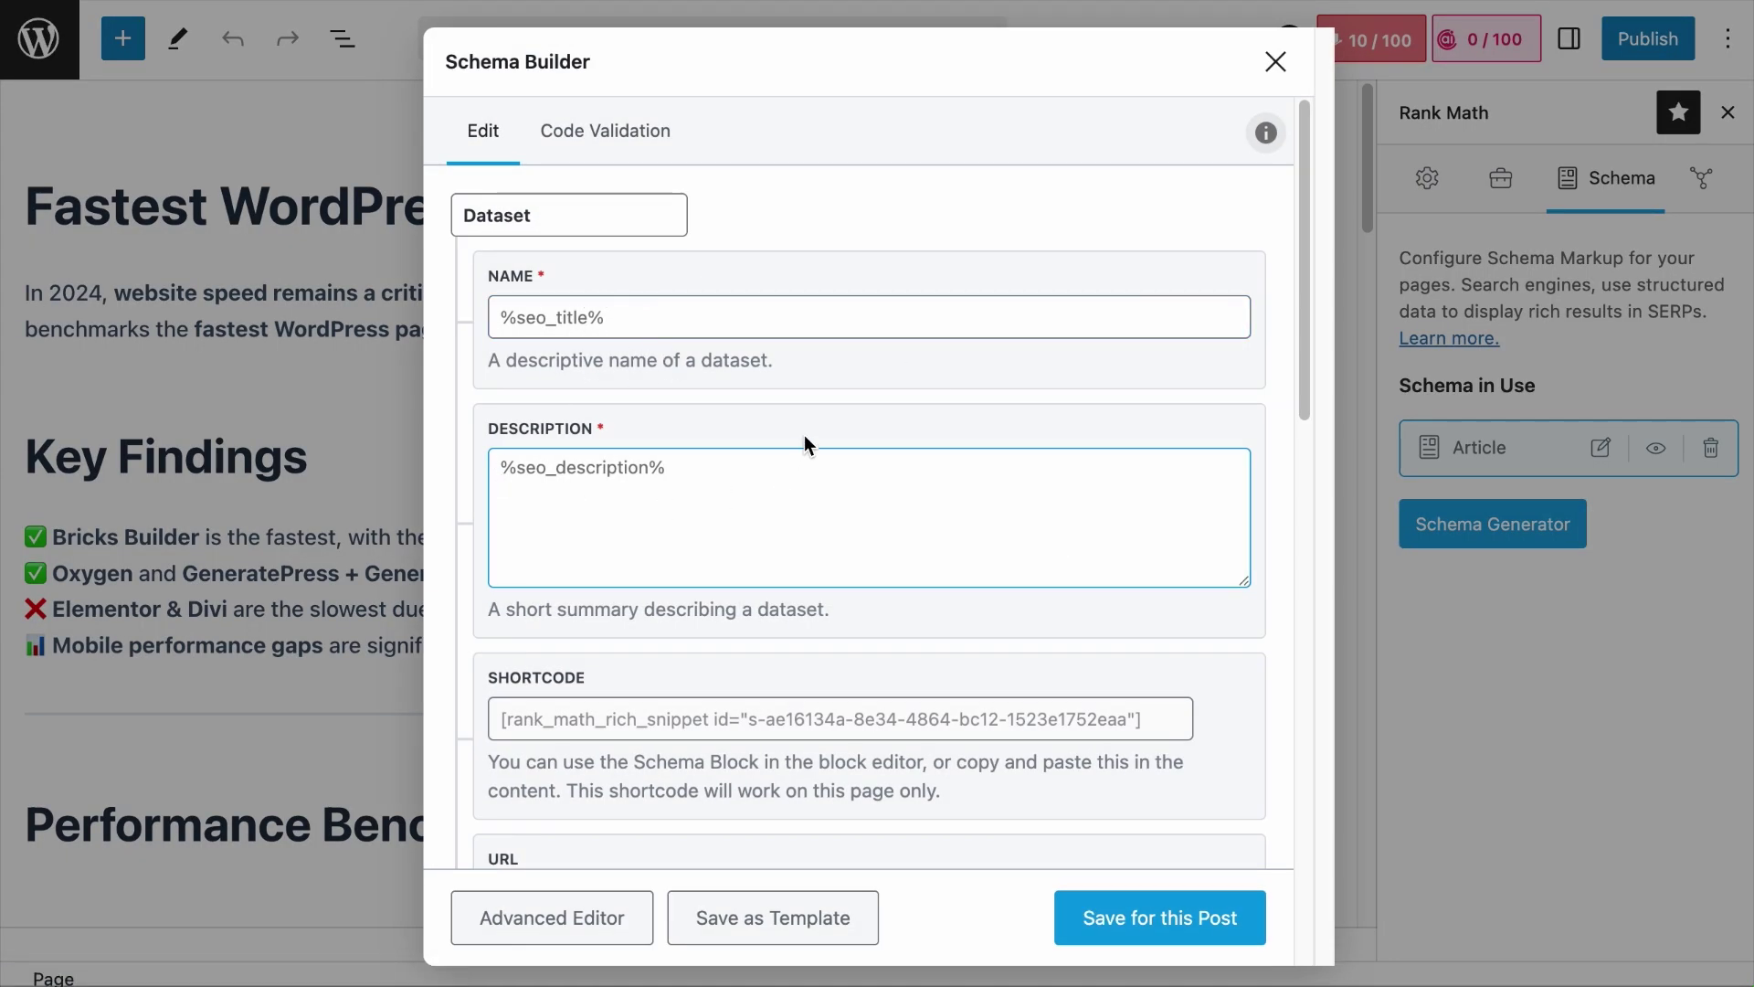
click(626, 313)
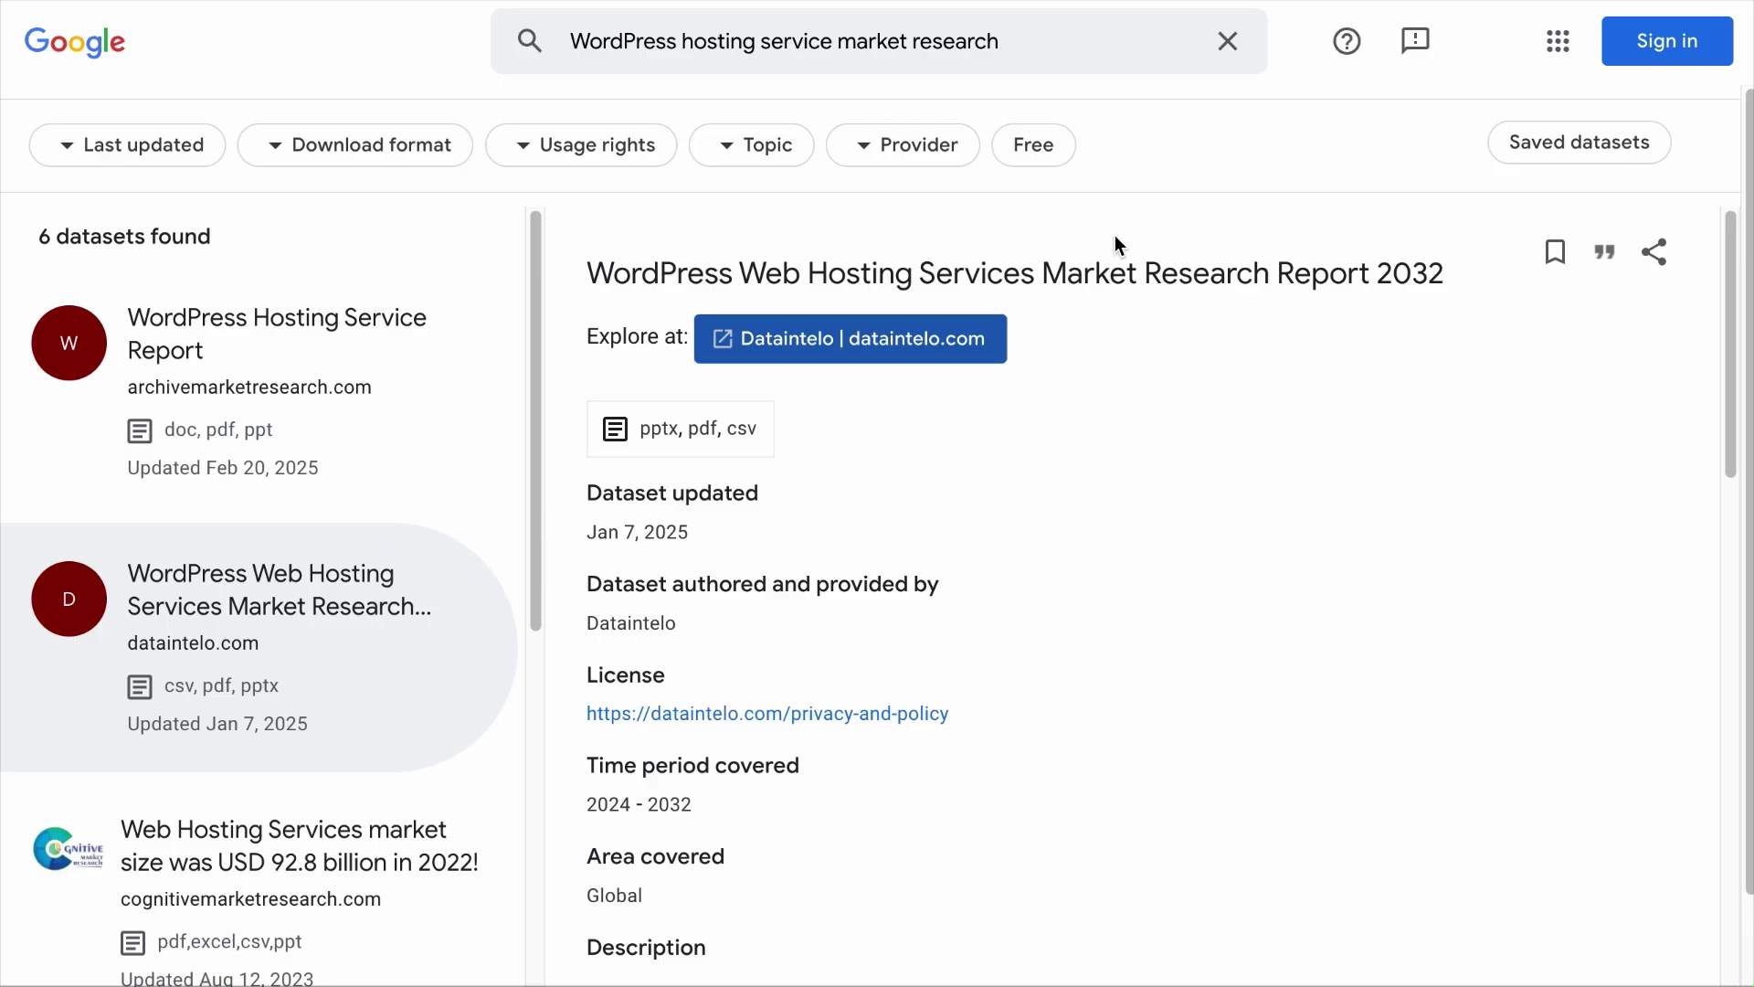
drag(587, 283, 1480, 294)
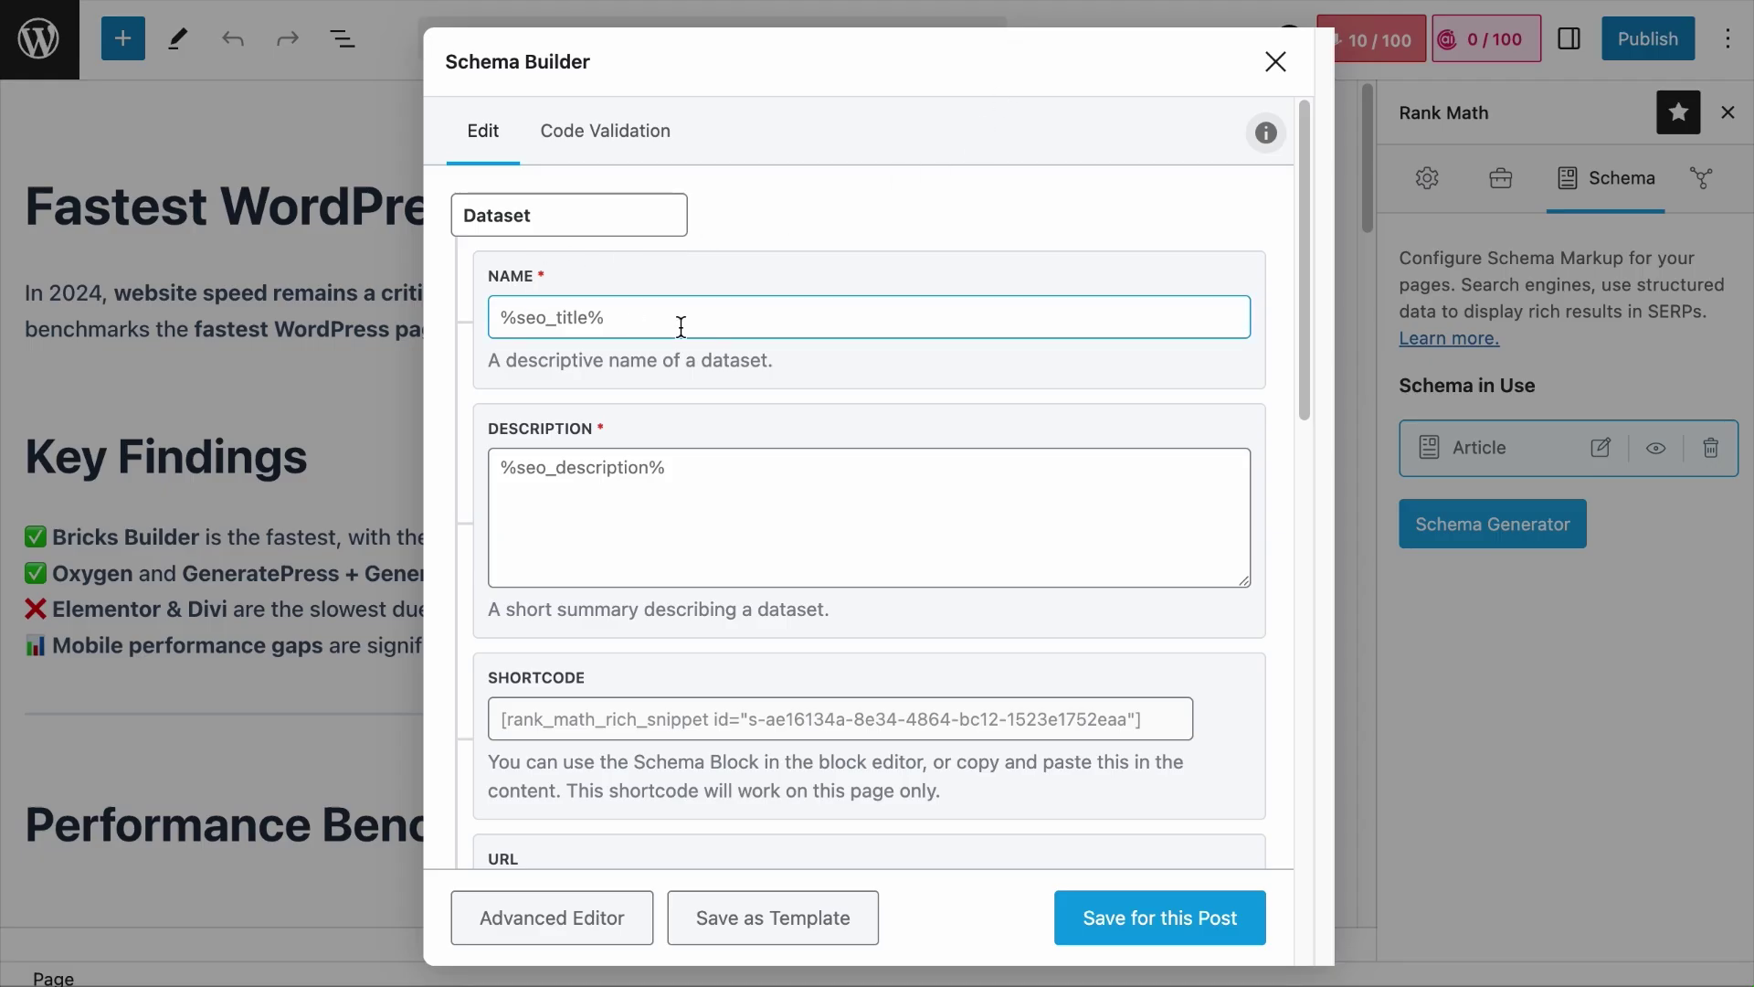
Step: Replace the Dataset Name %seo_title% with 'Fatest WordPress Page Builders Report'
click(750, 317)
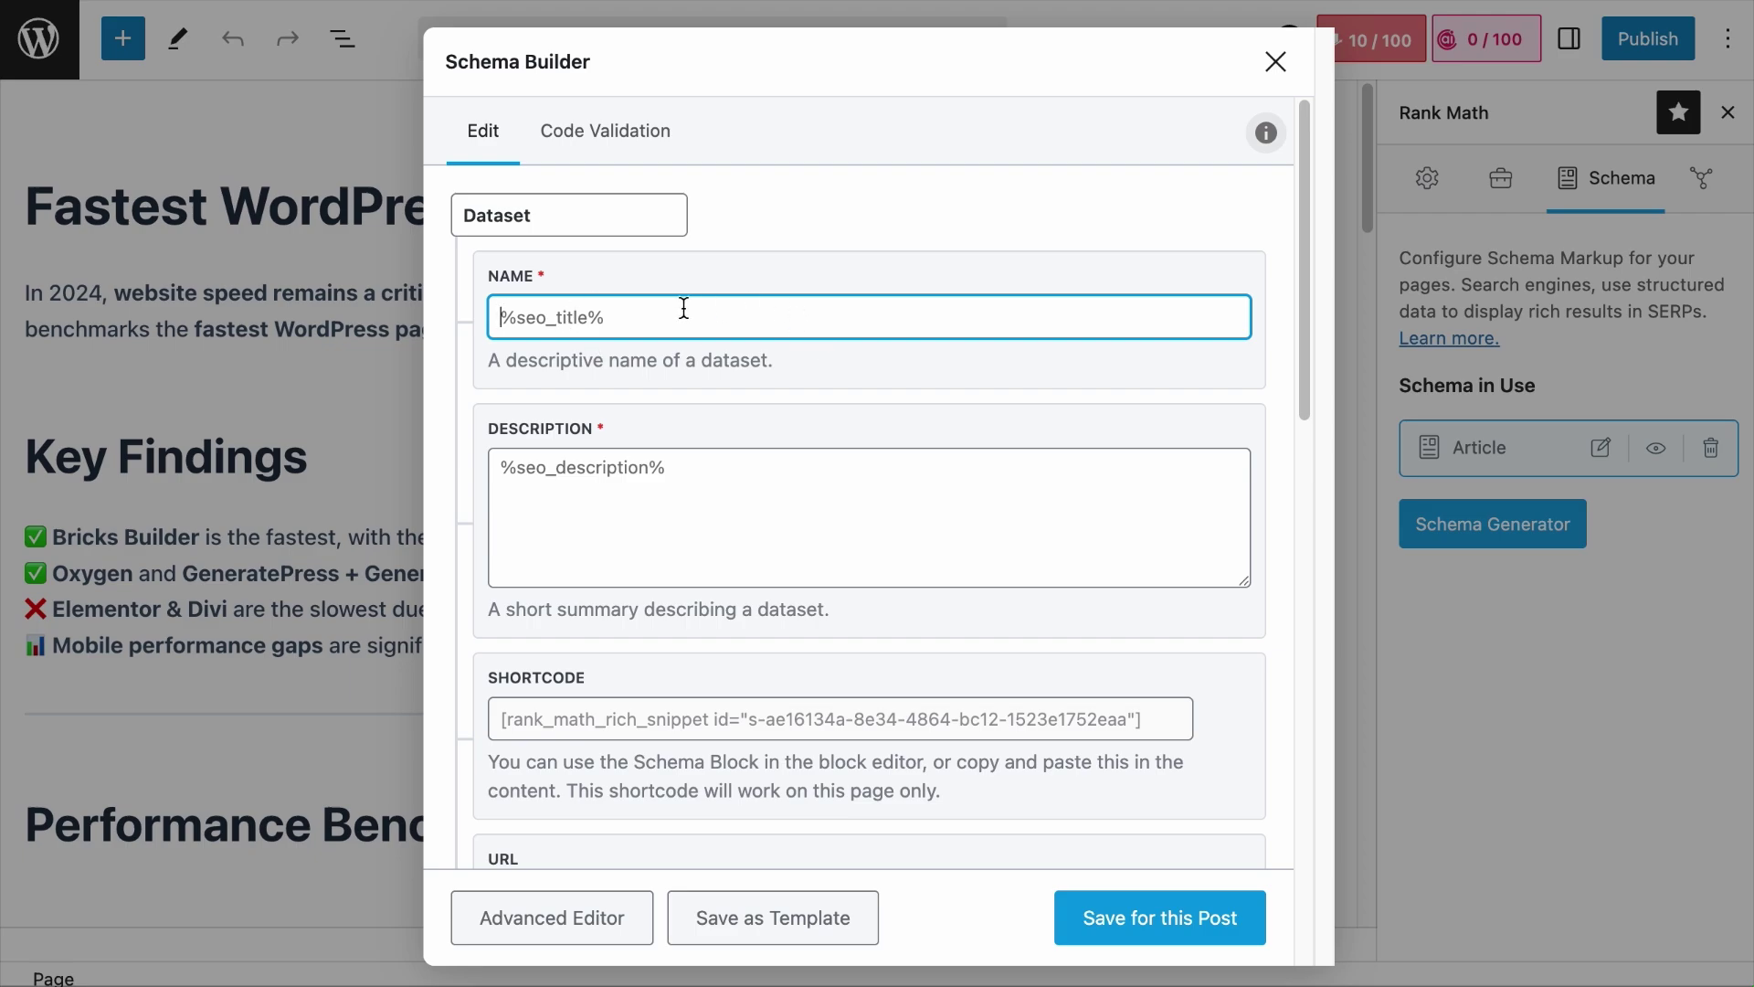
text(Fatest WordPress Page Builders Report)
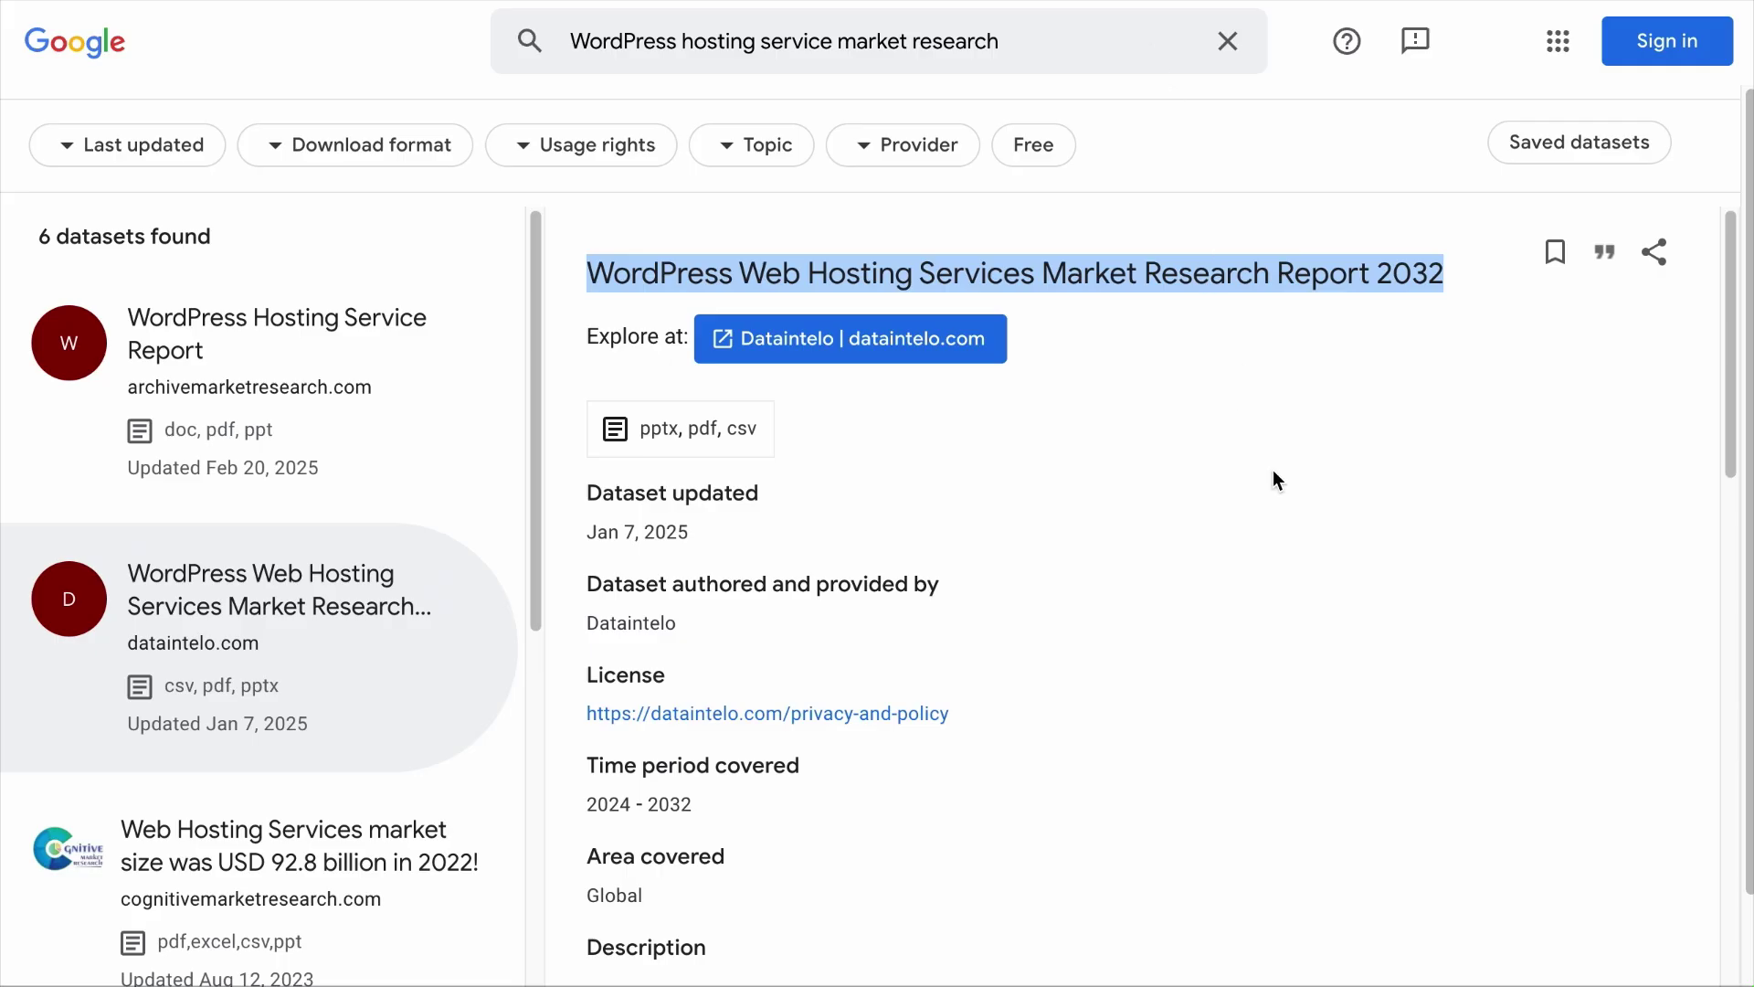
Step: Browse the Google Dataset Search results for the WordPress Hosting Service Report
click(1279, 484)
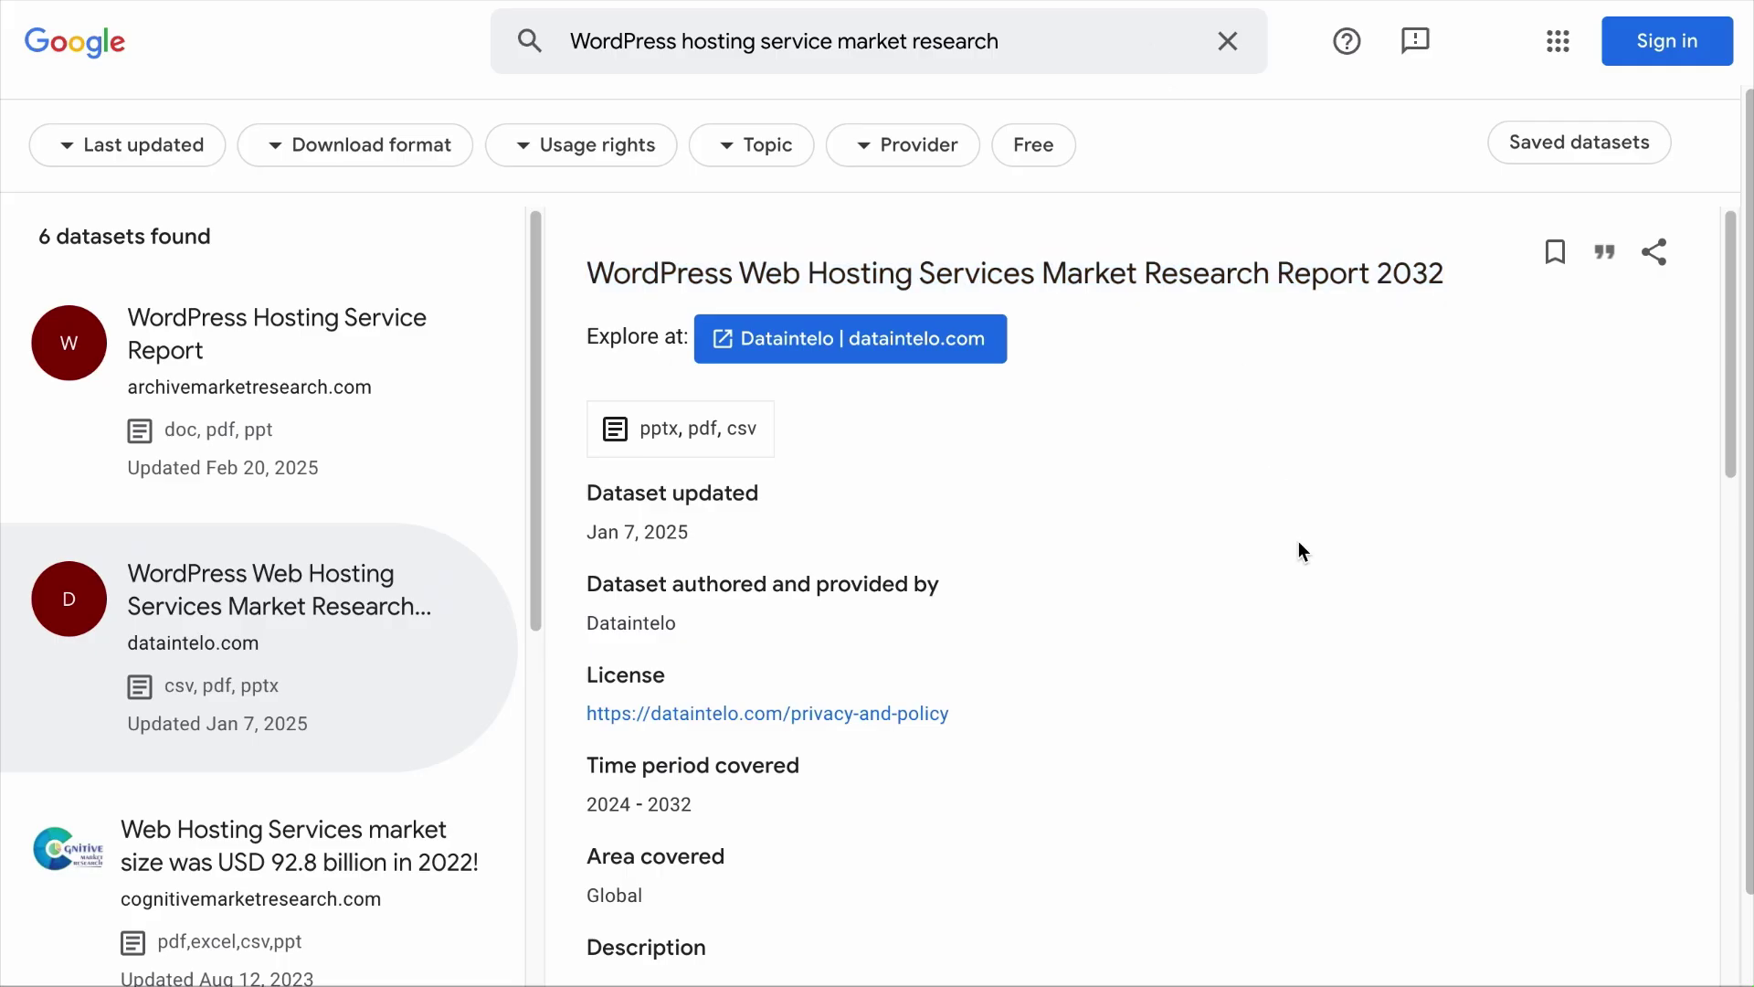
scroll(1302, 551, down, 6)
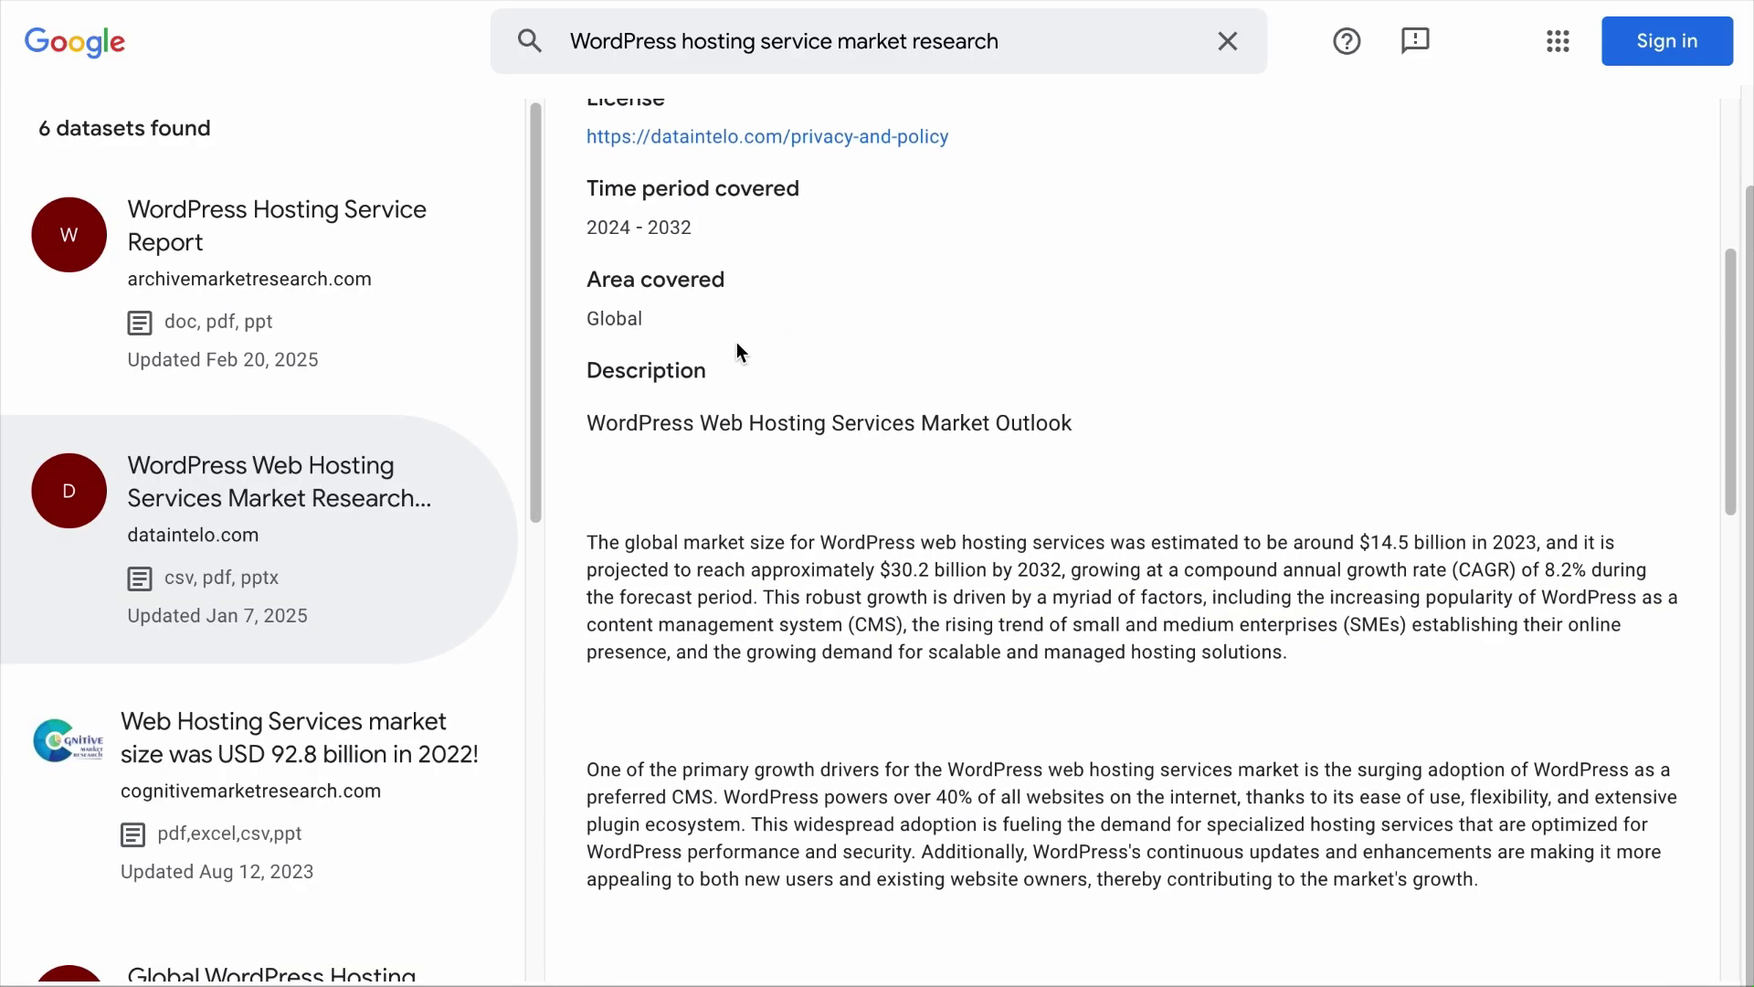
scroll(932, 577, down, 15)
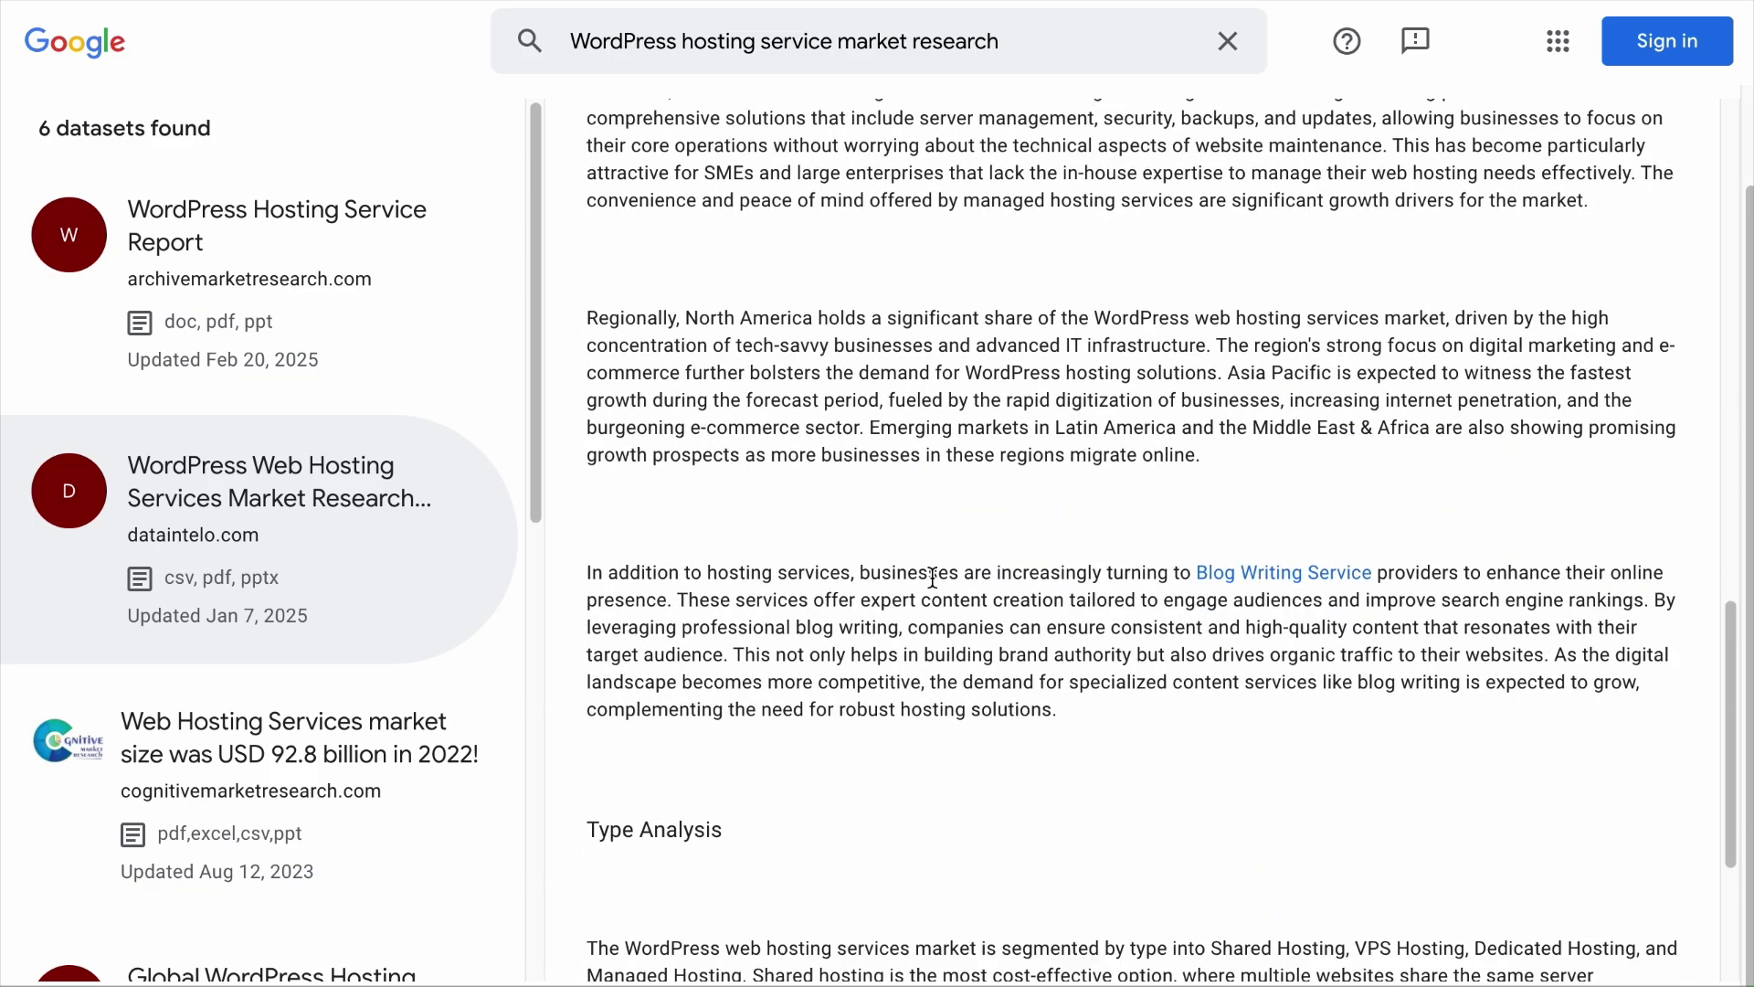
scroll(932, 577, up, 15)
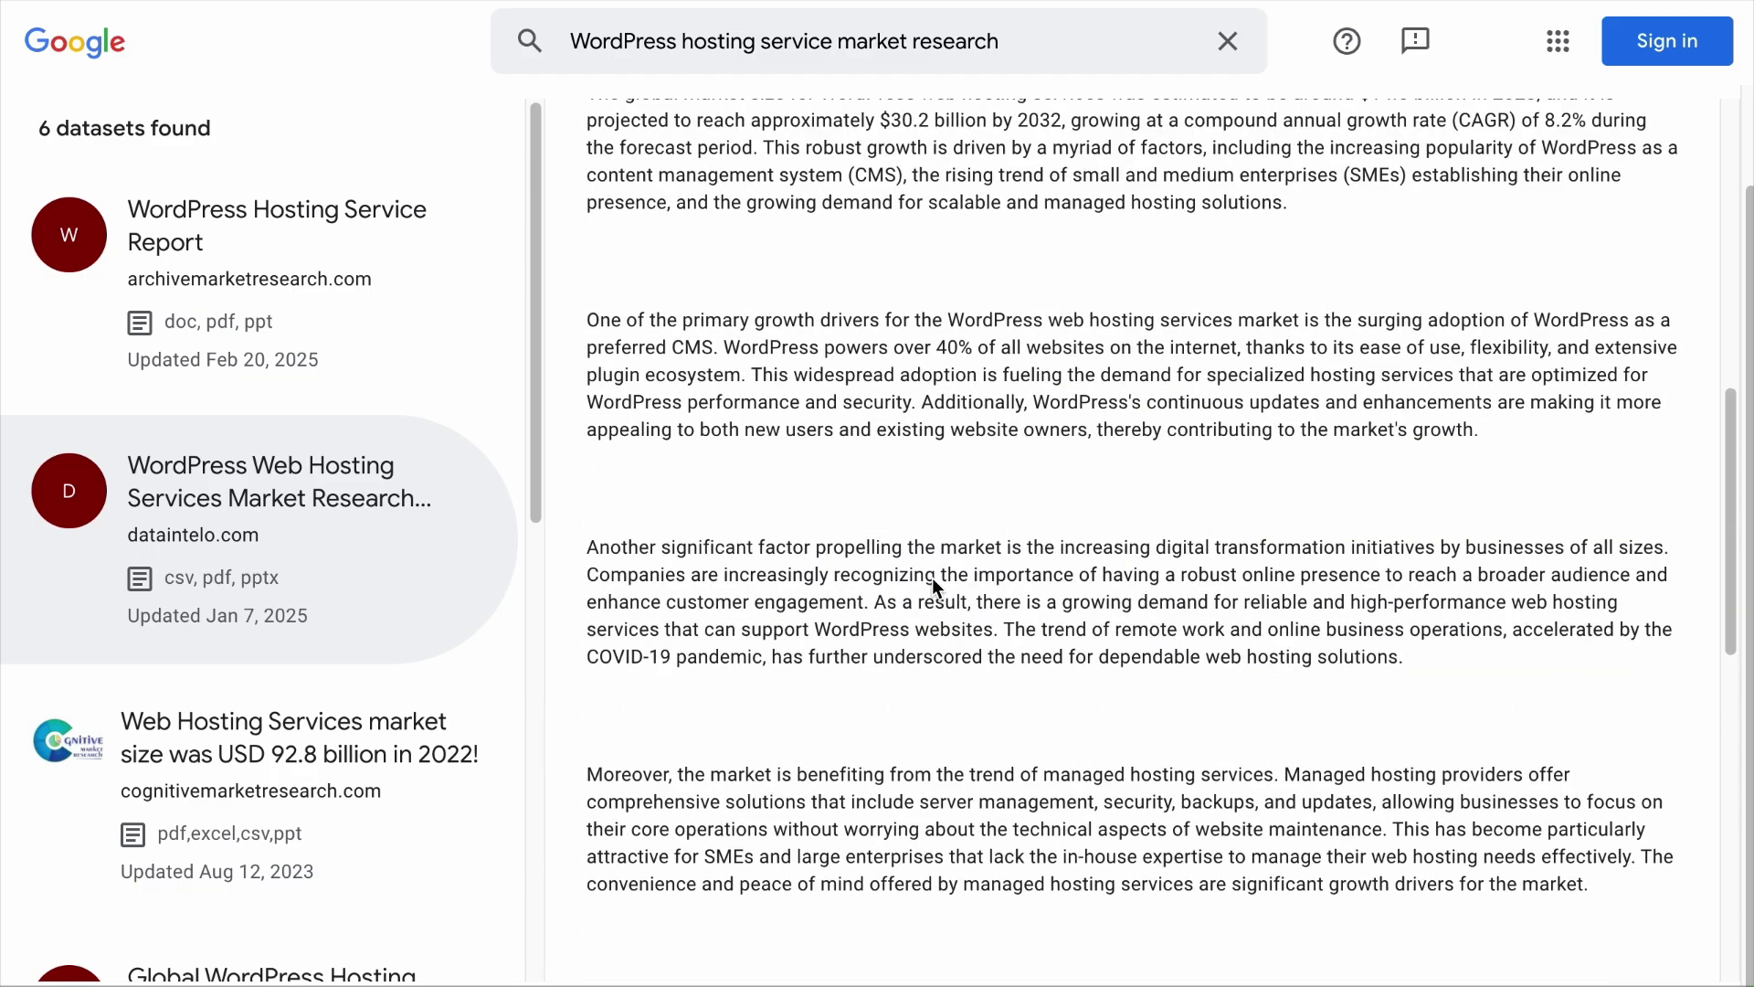
scroll(931, 577, up, 6)
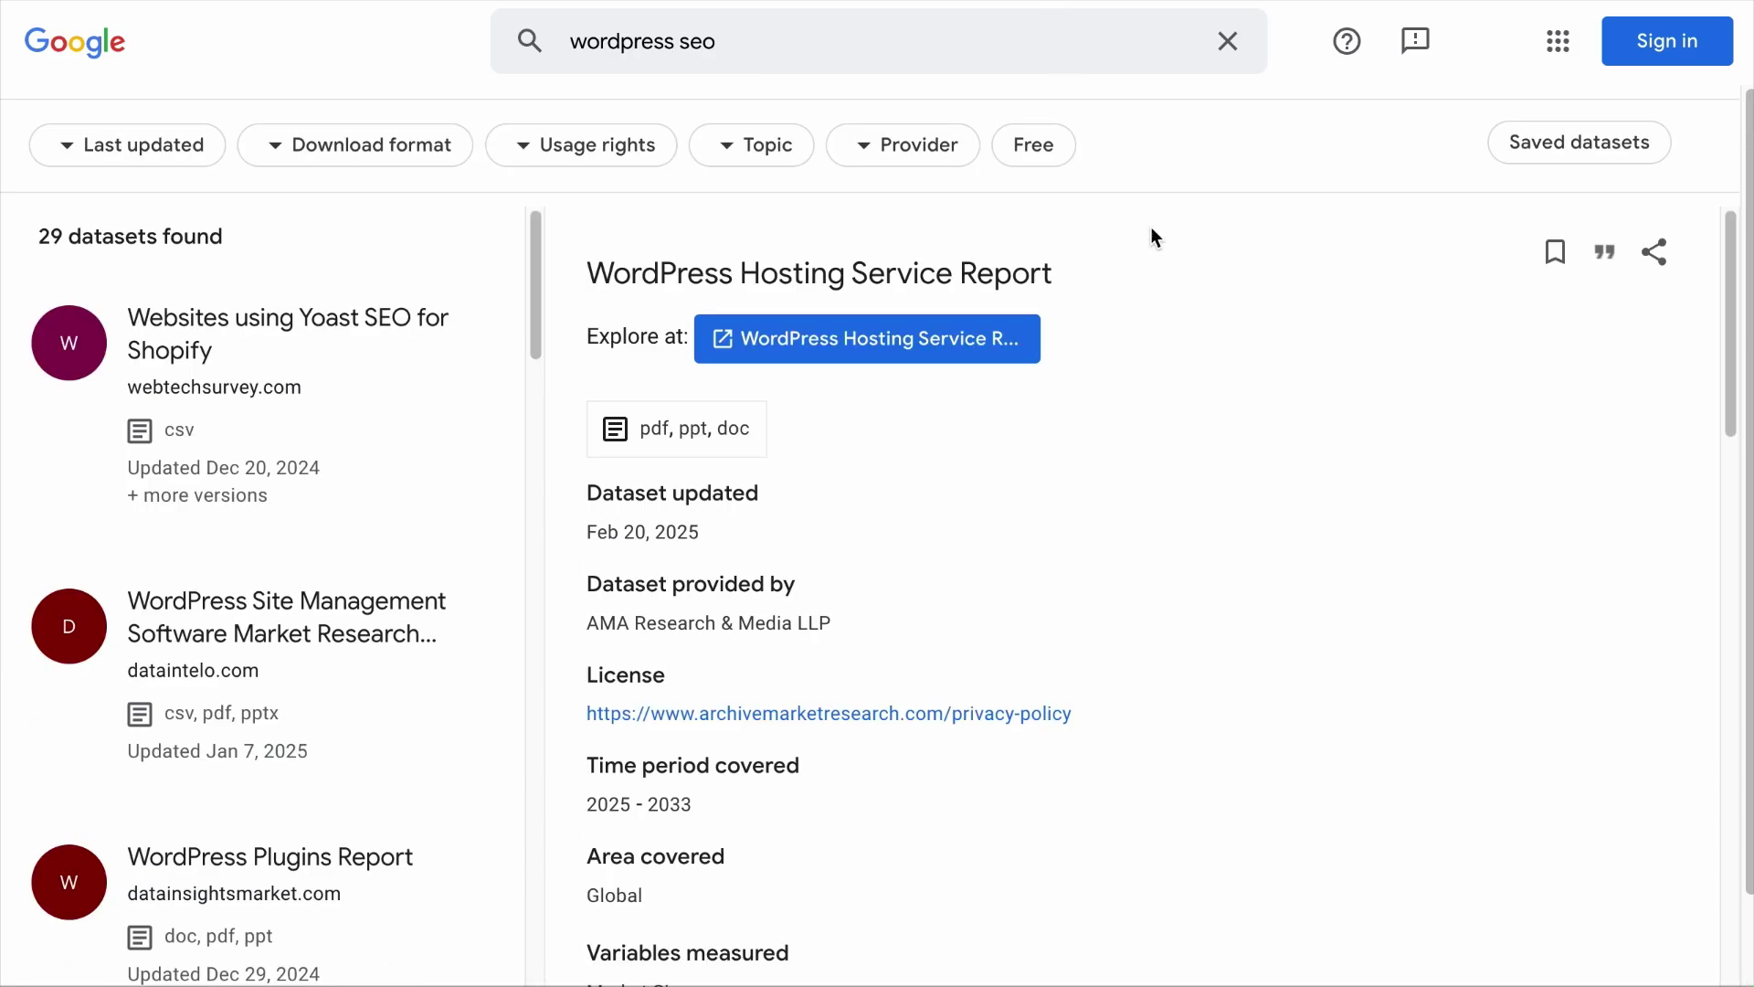
scroll(1197, 623, down, 10)
scroll(1196, 629, down, 5)
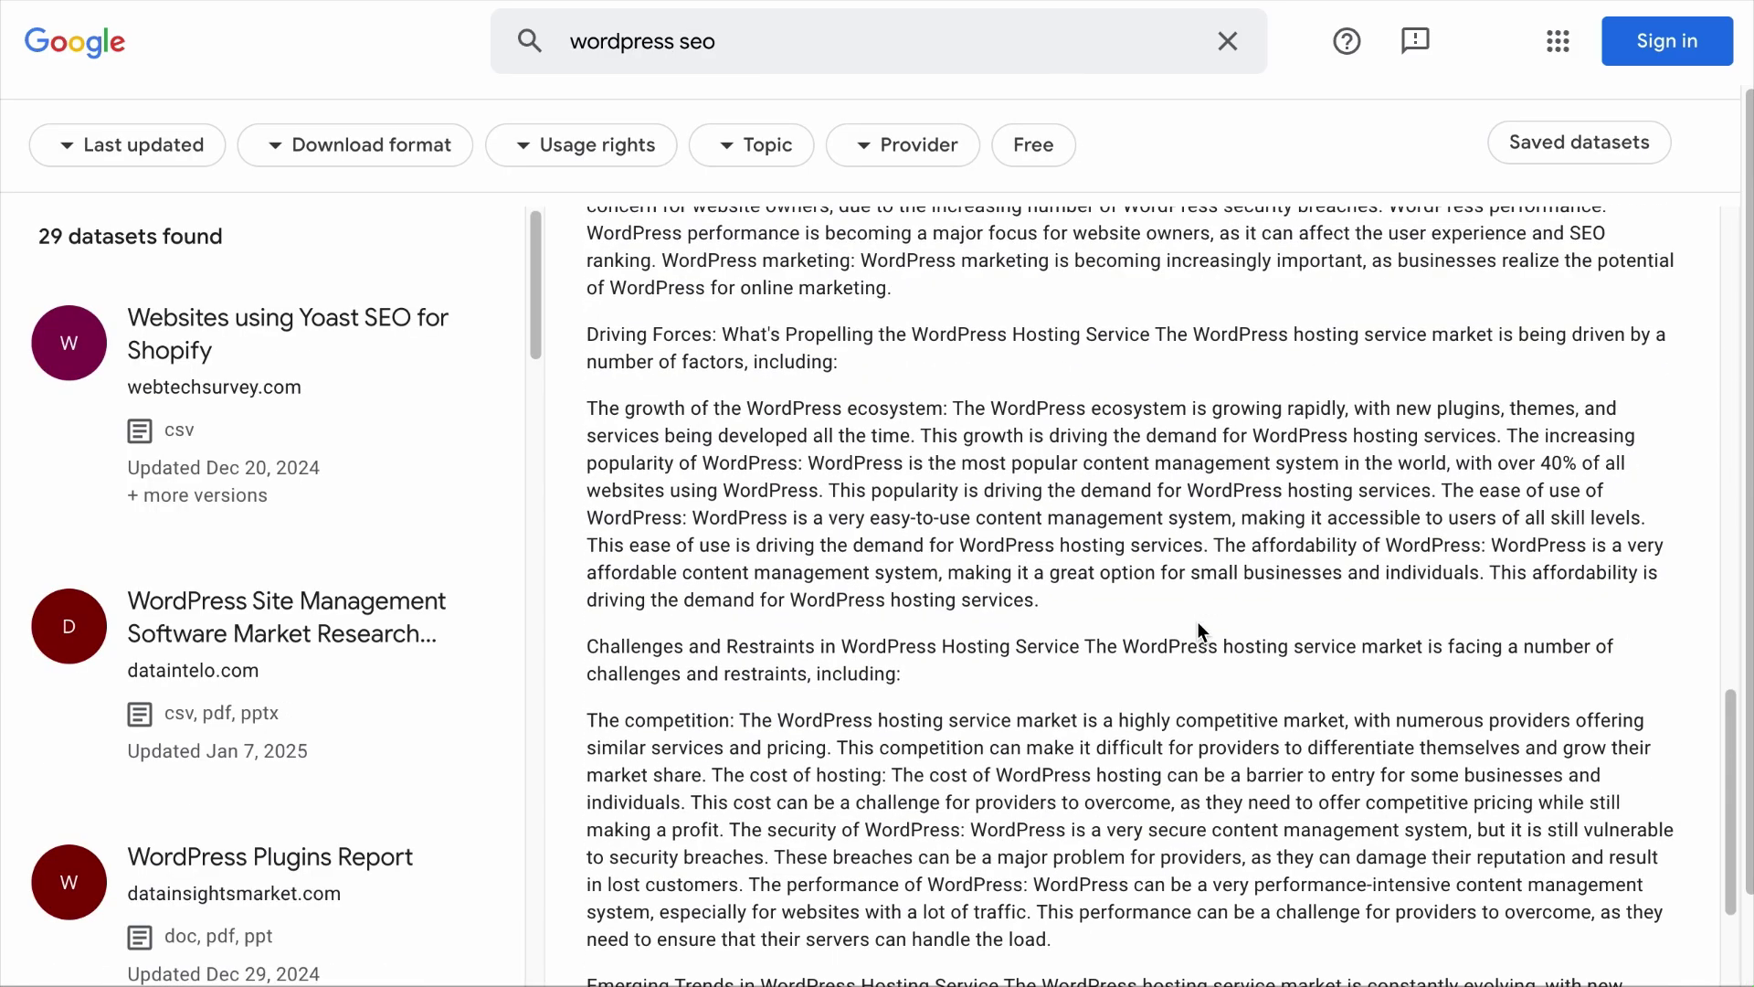
scroll(1197, 628, up, 20)
Step: Copy the report's archivemarketresearch.com source URL into the Rich Results Test URL field
click(948, 337)
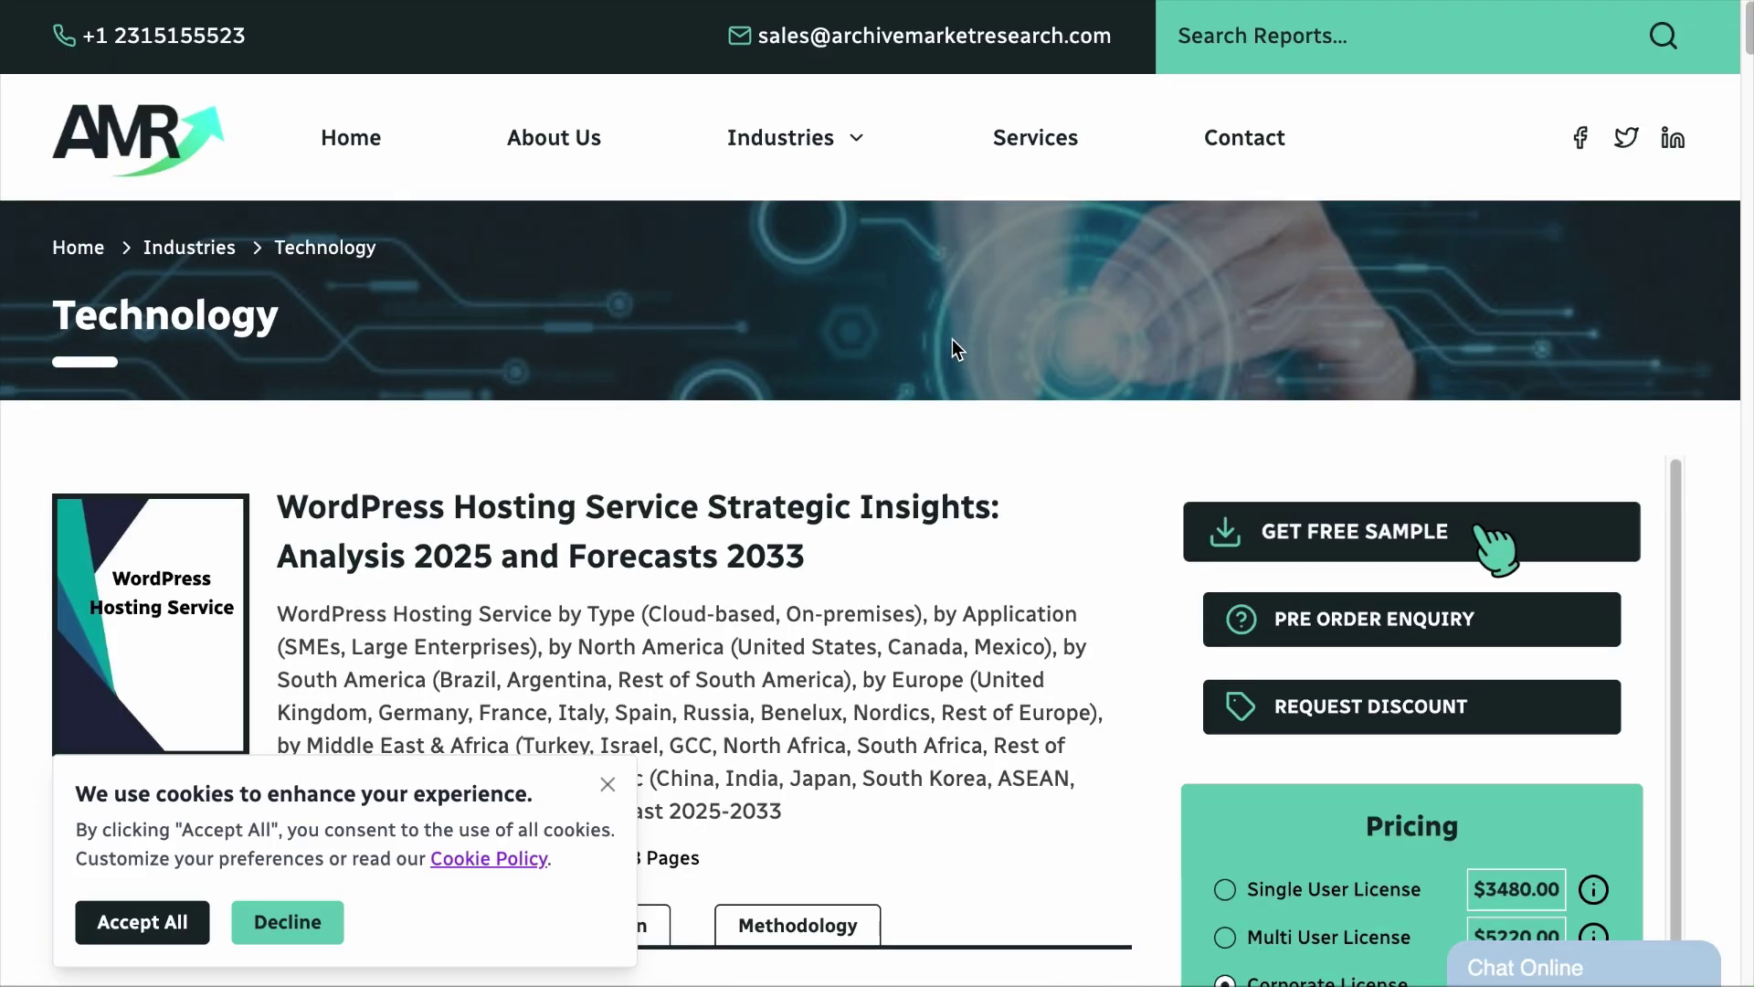
right_click(804, 3)
click(872, 153)
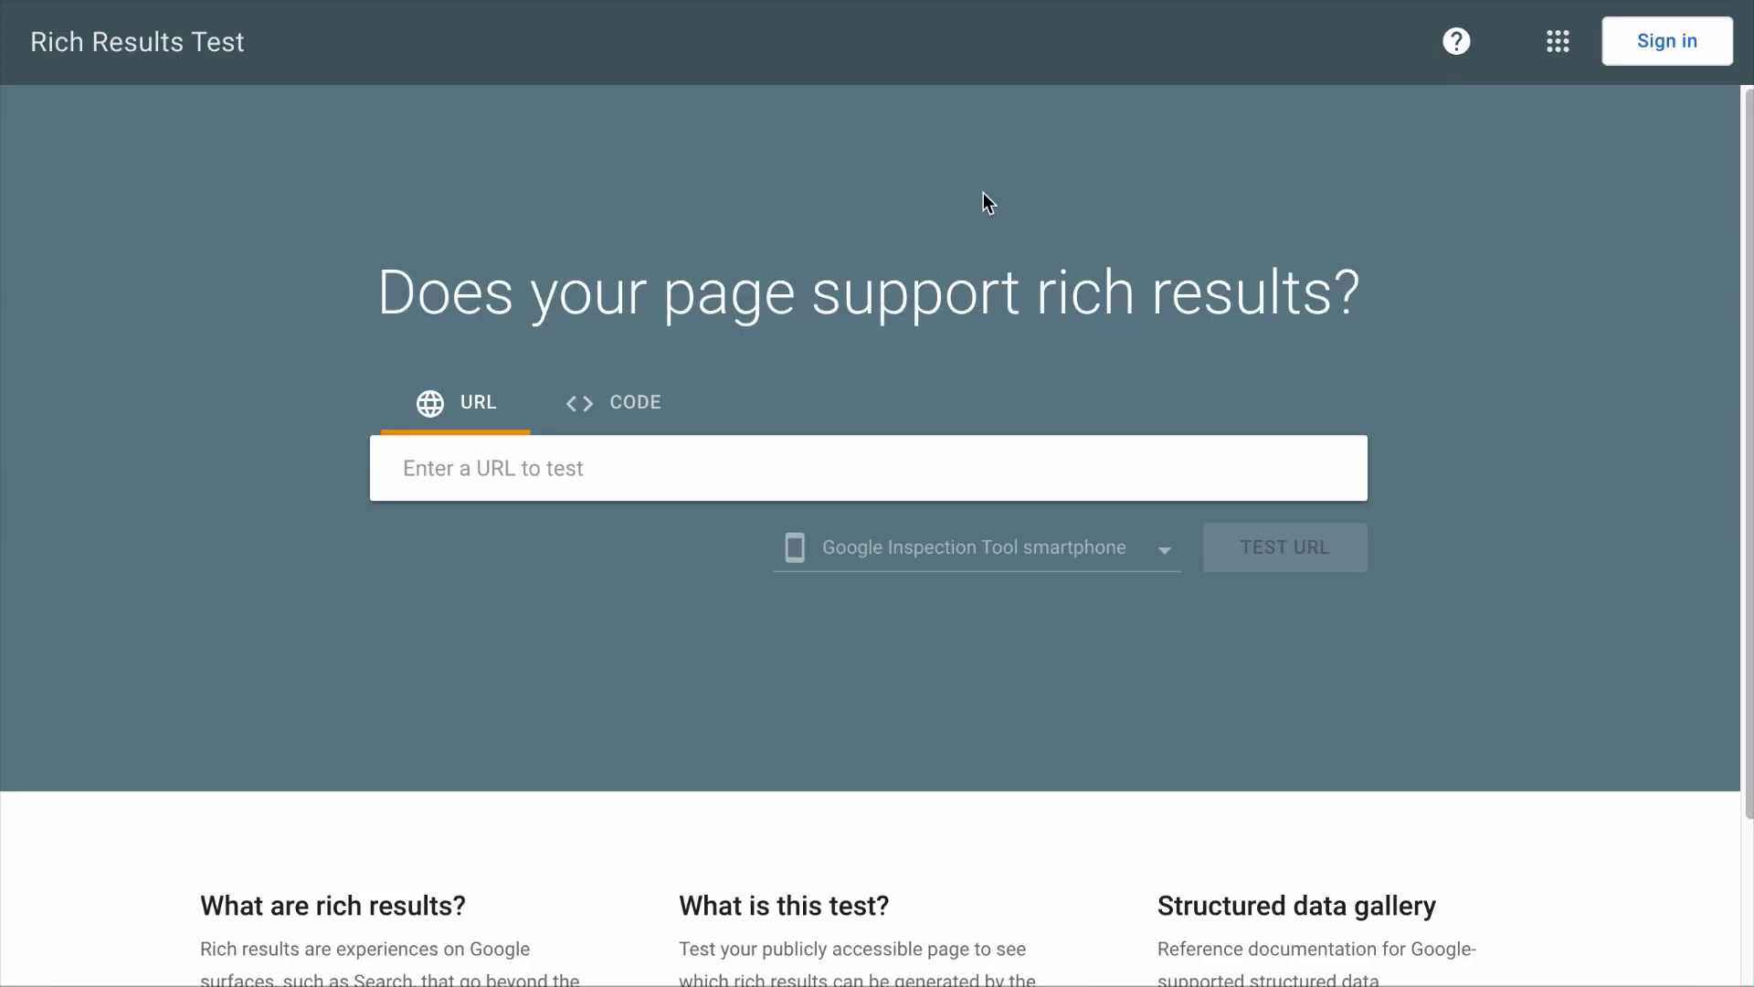
click(697, 466)
key(ctrl+v)
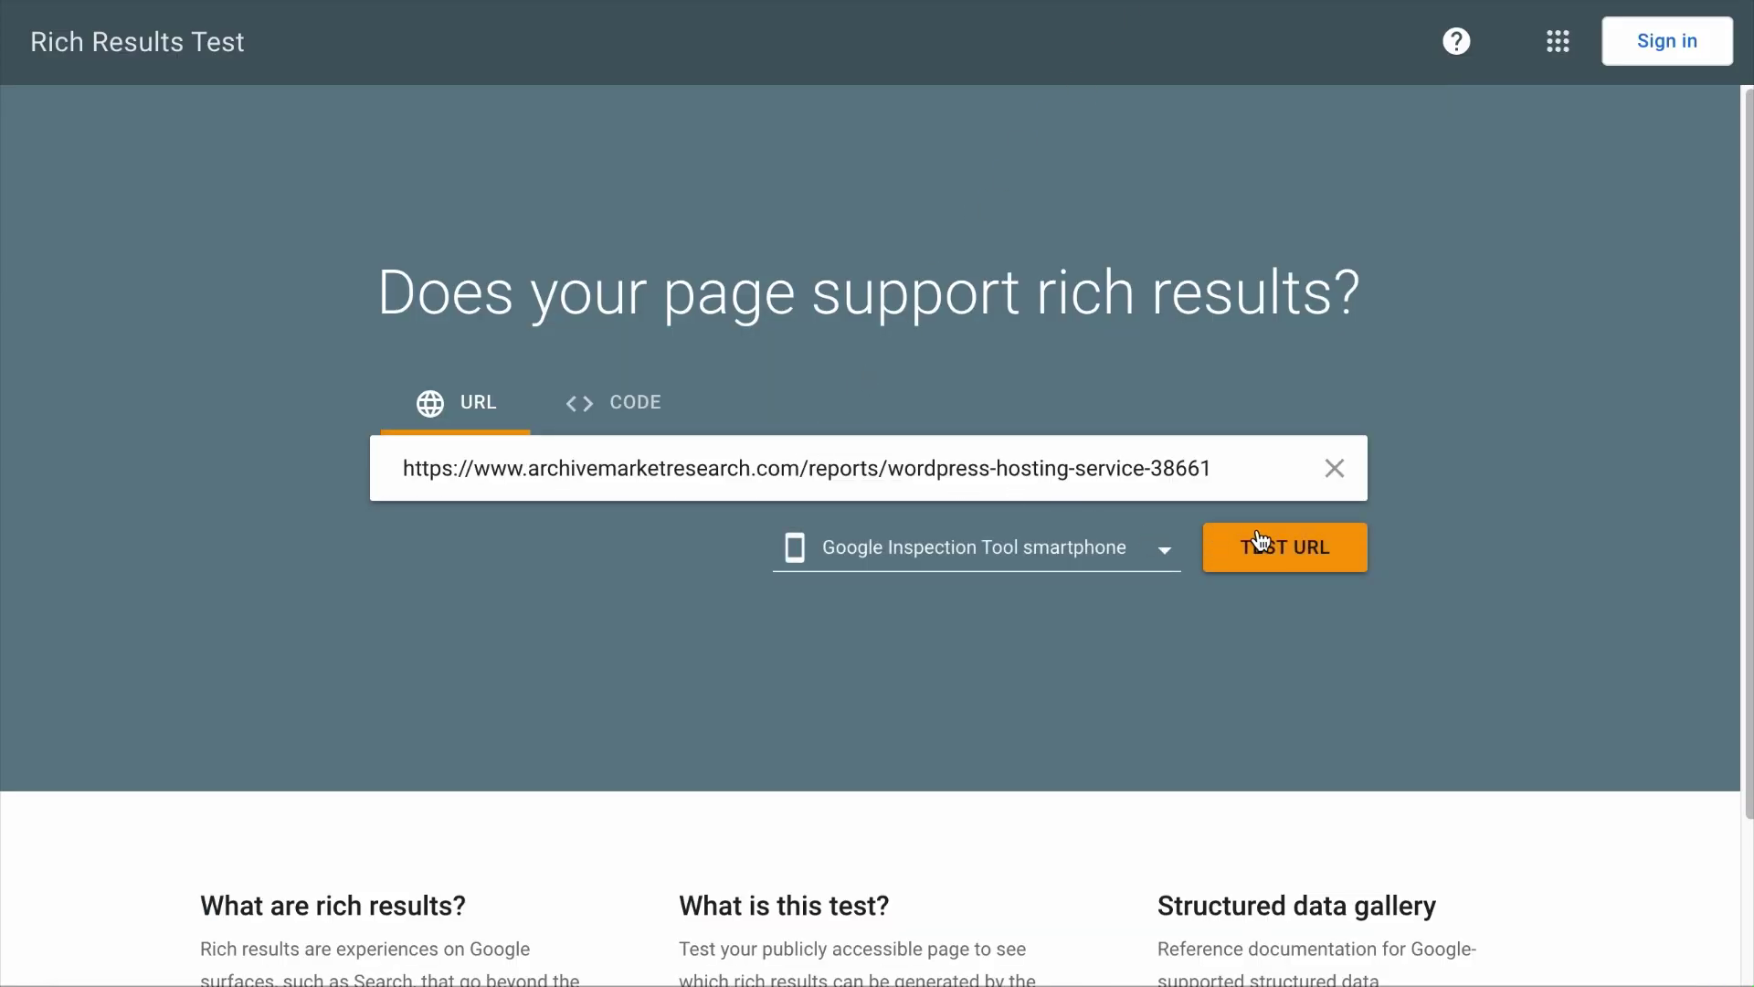
Step: Test the report URL and inspect the Dataset item's invalid description string length error
click(1260, 543)
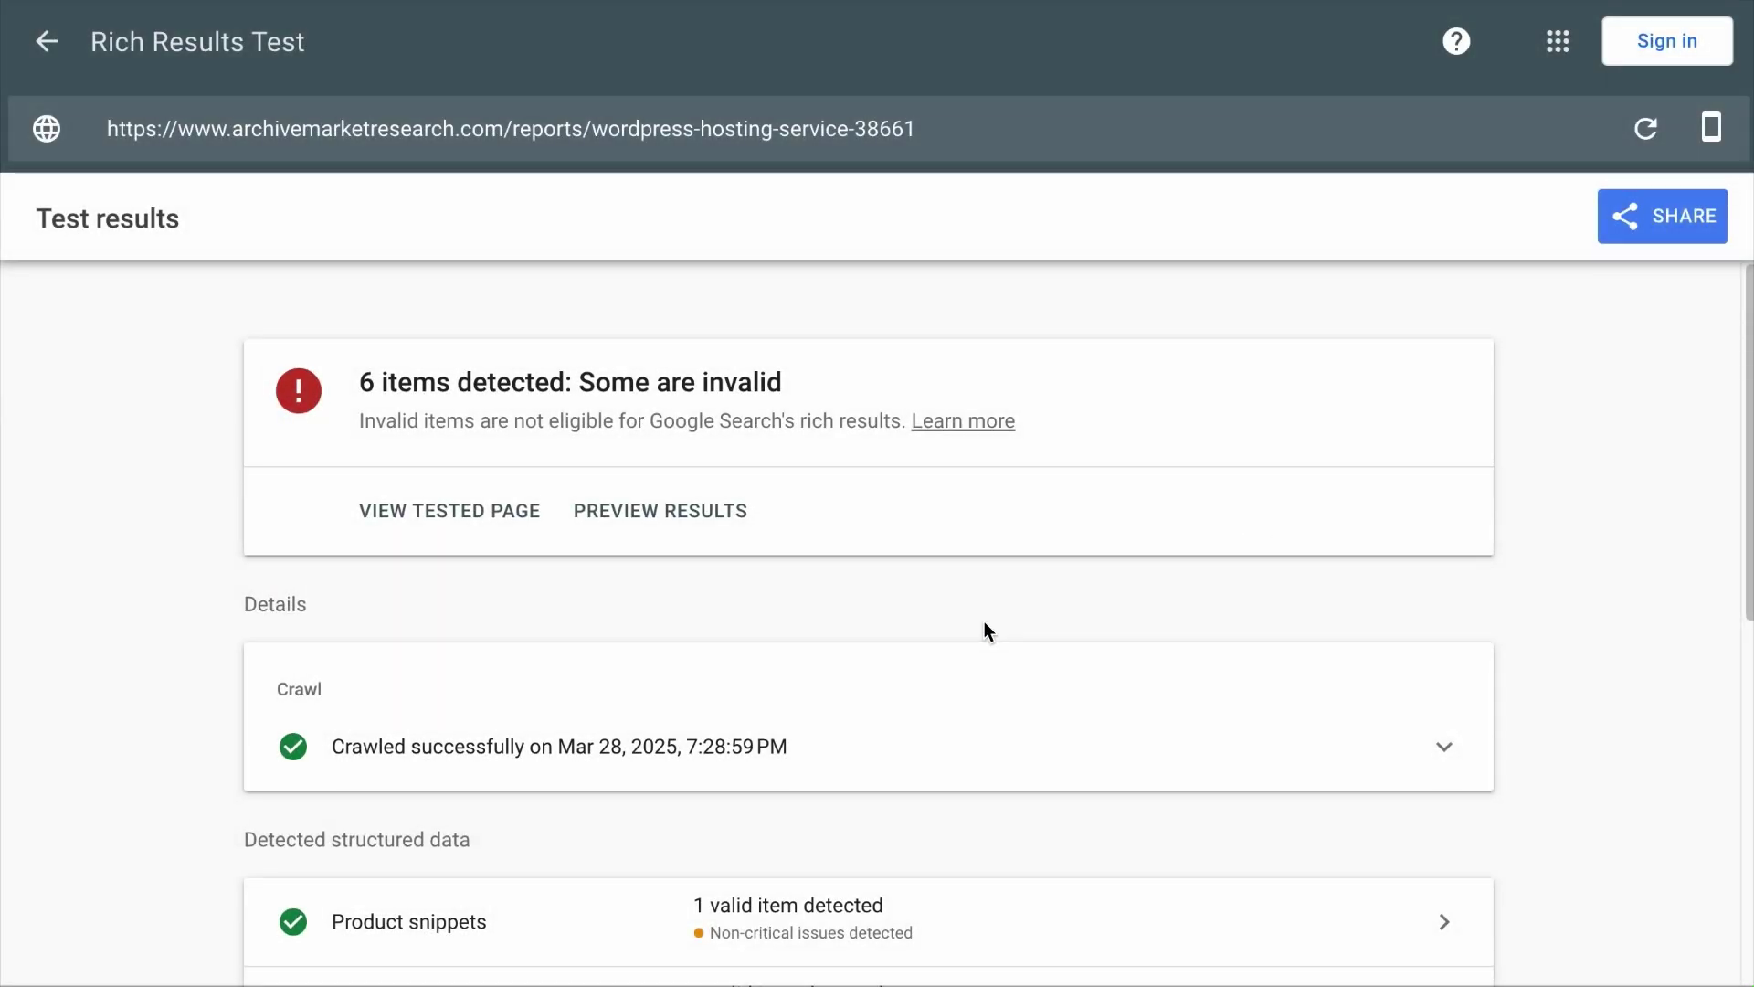
scroll(984, 621, down, 6)
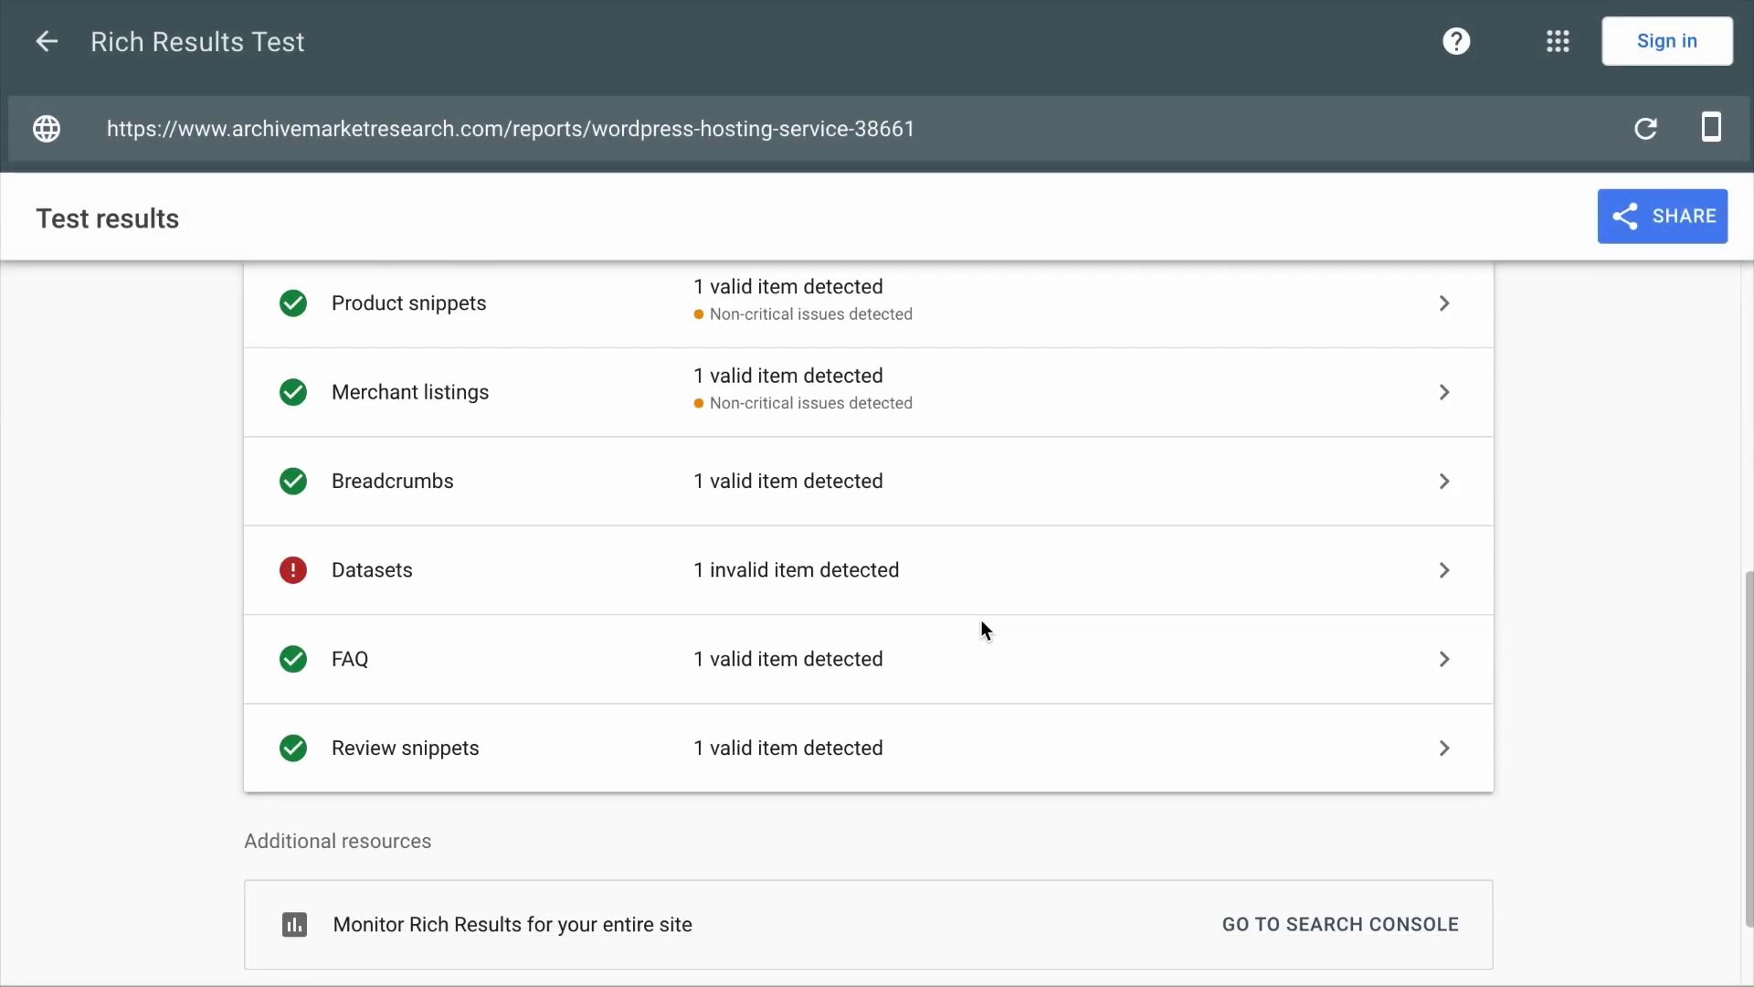
click(577, 572)
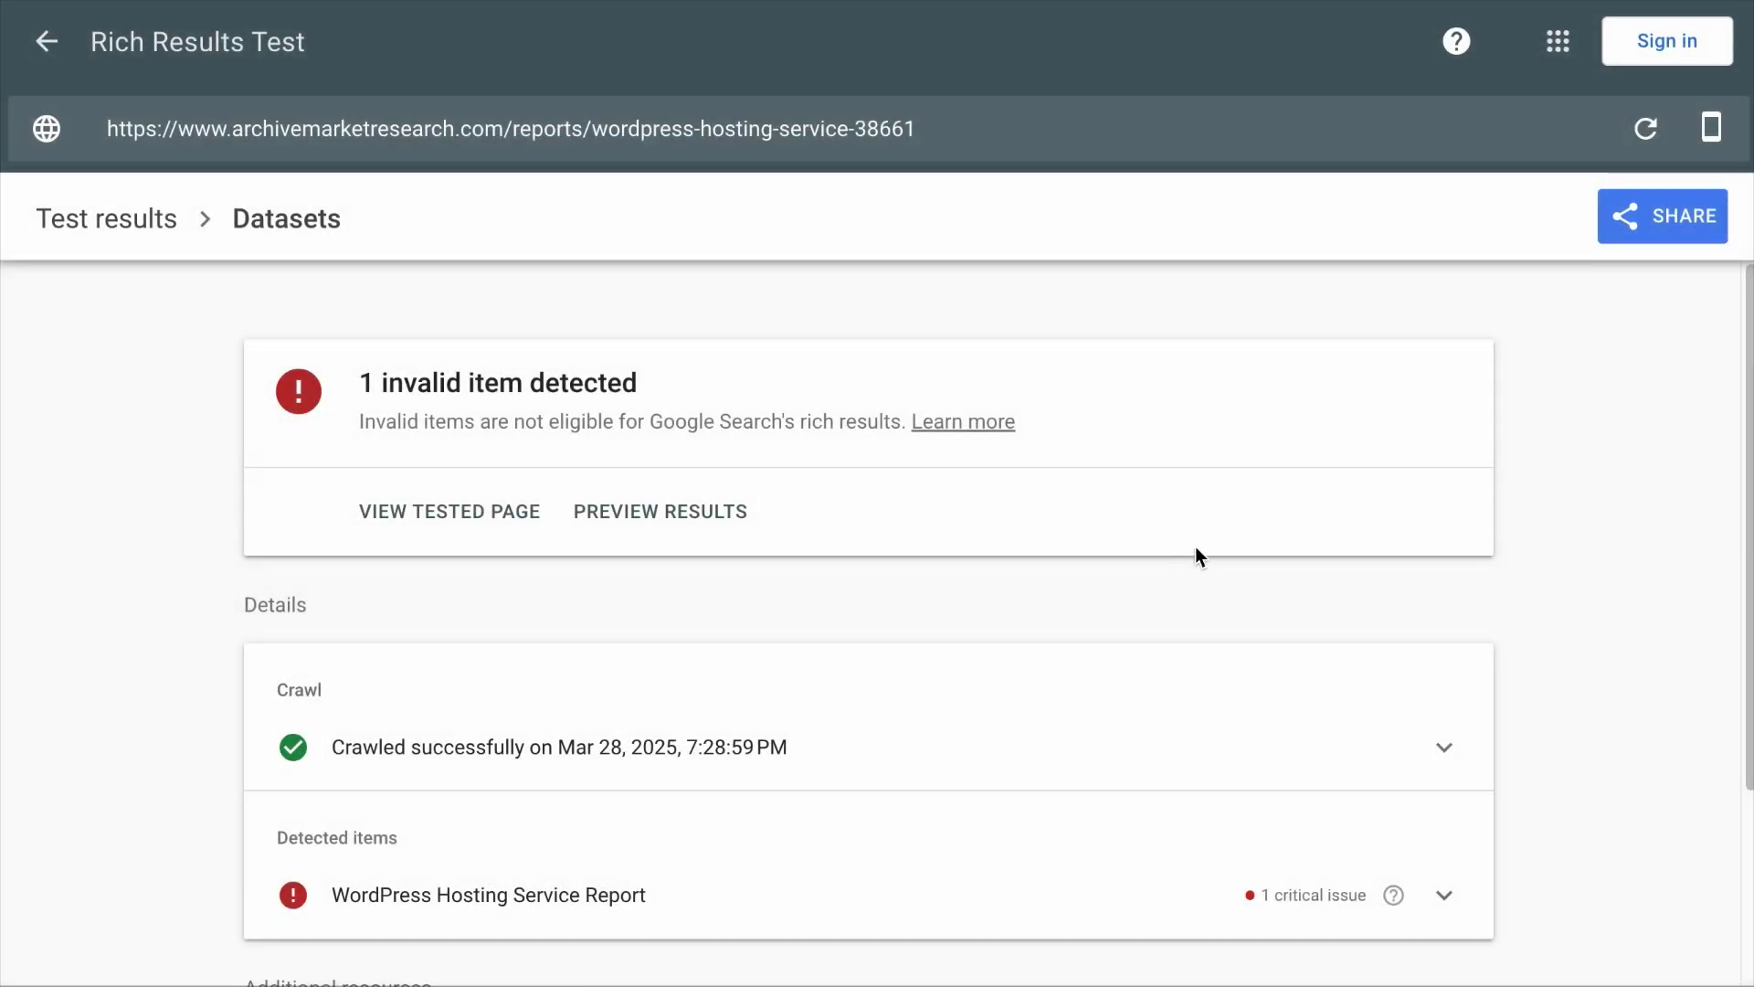
scroll(1197, 557, down, 2)
click(1151, 697)
scroll(1153, 695, down, 4)
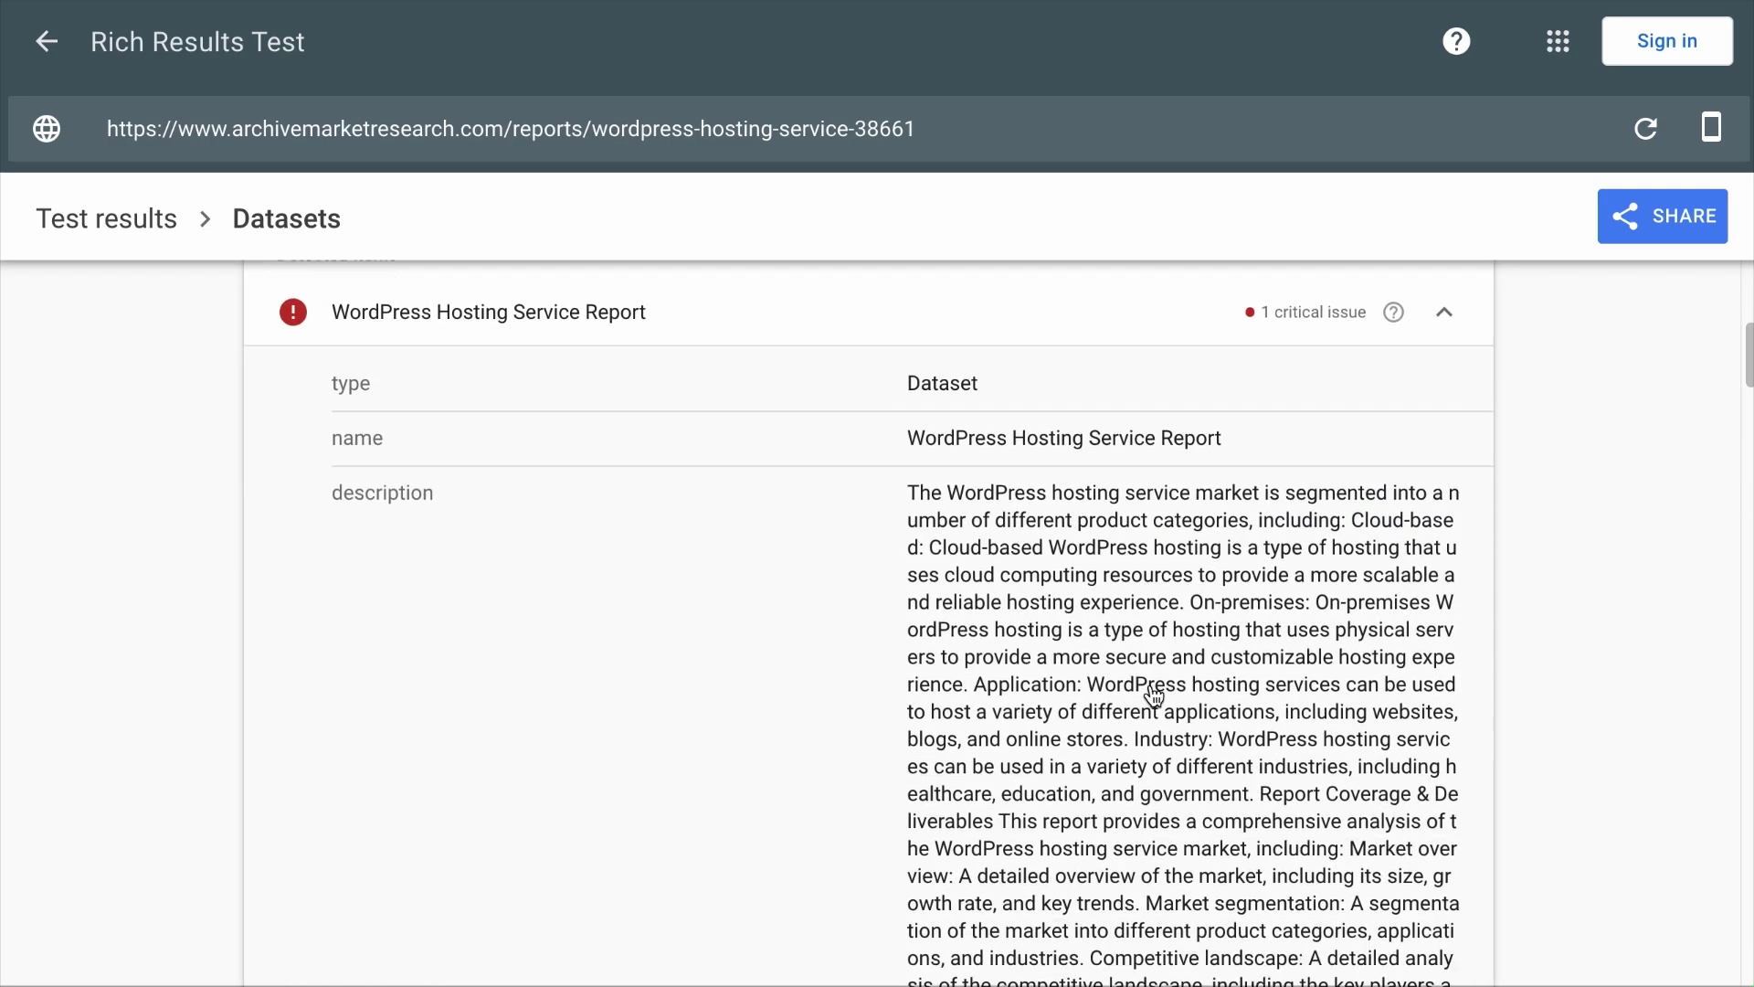
scroll(1153, 694, down, 15)
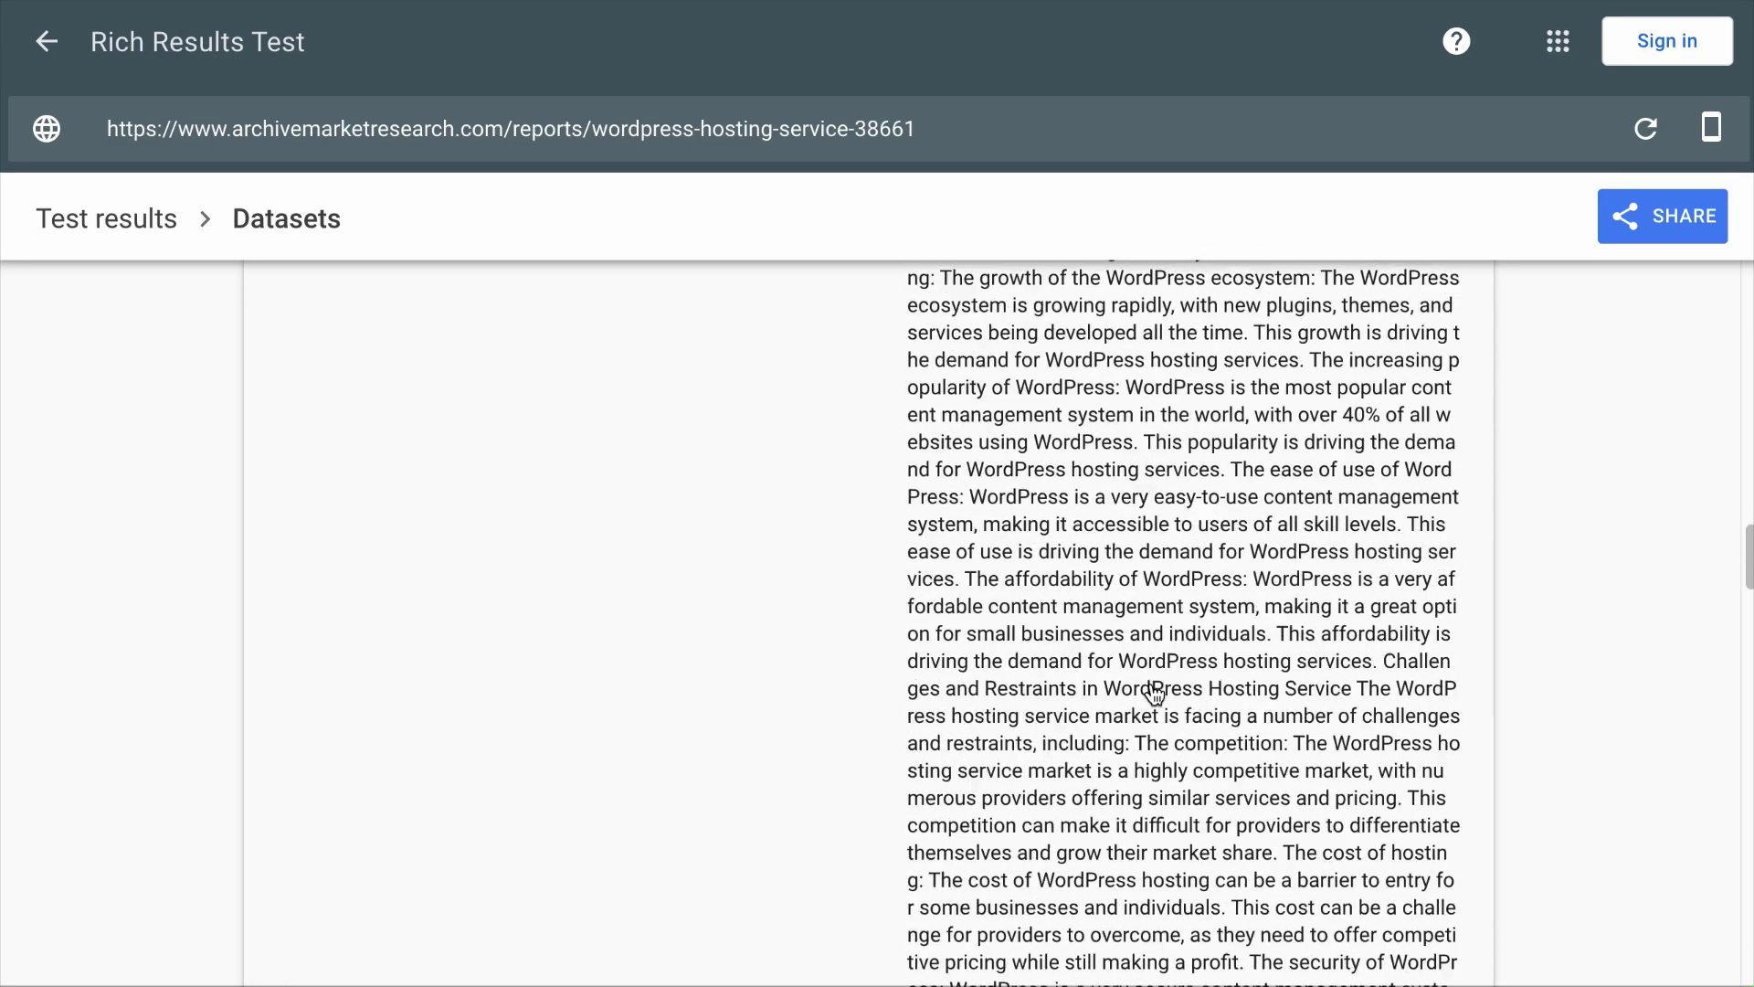
scroll(1153, 694, down, 10)
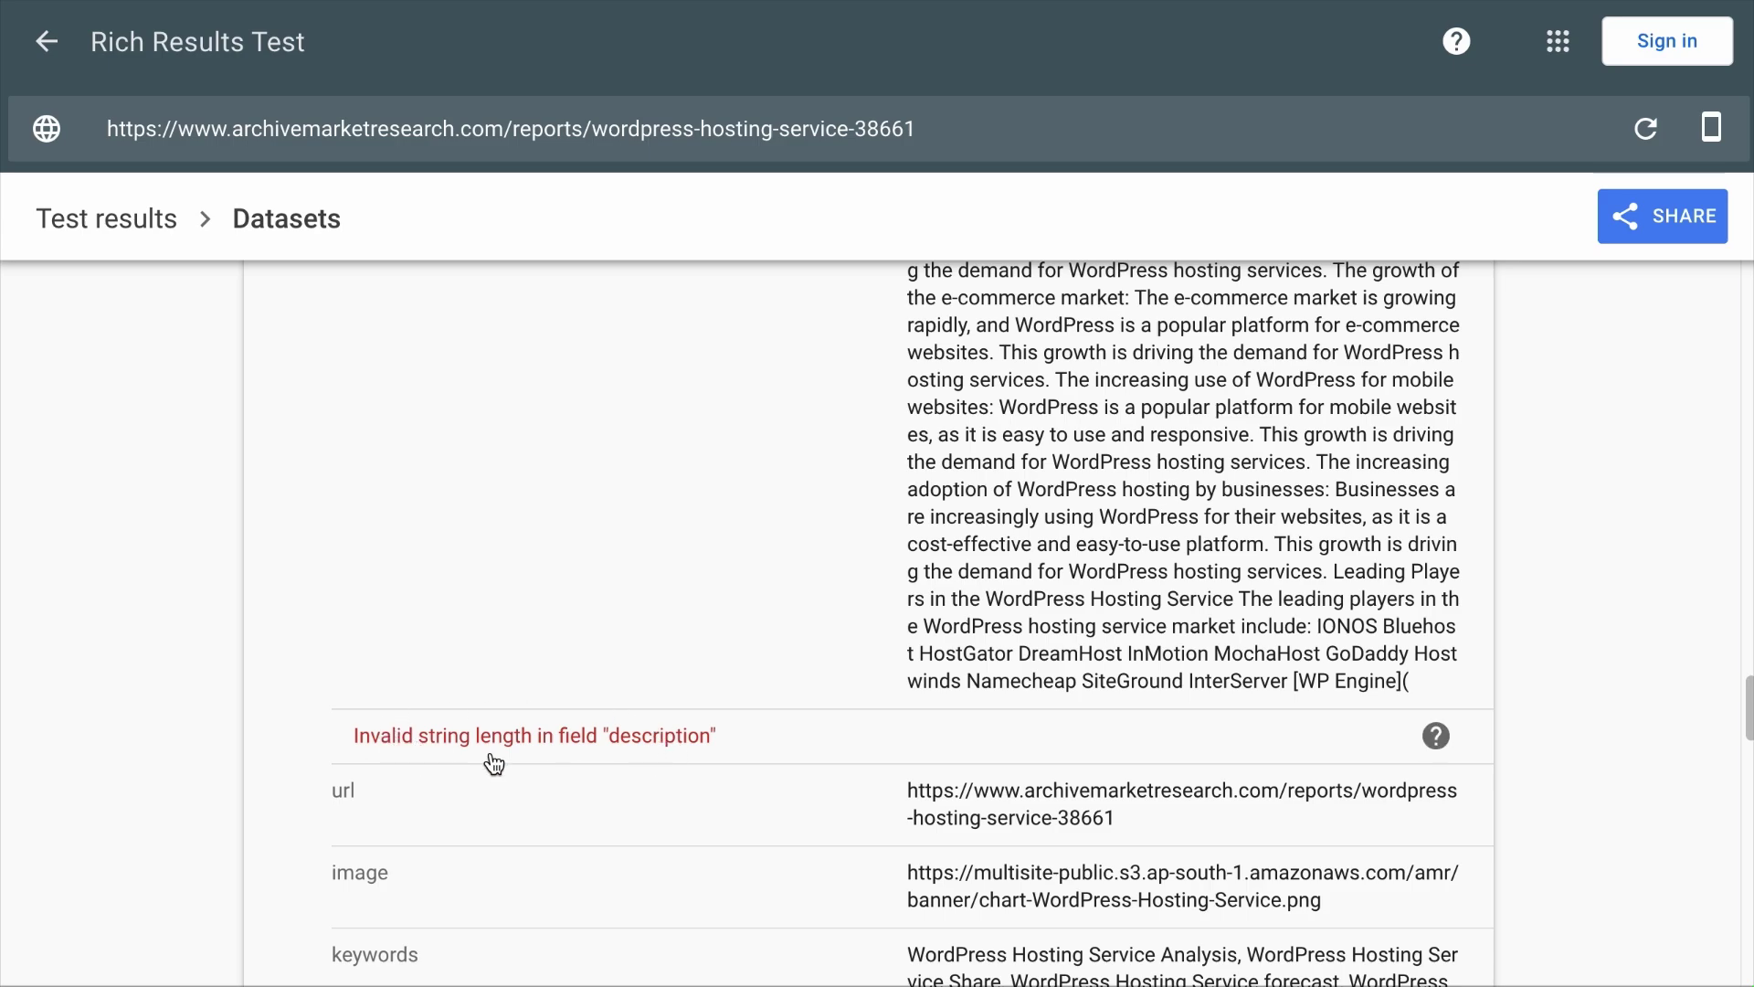
click(572, 755)
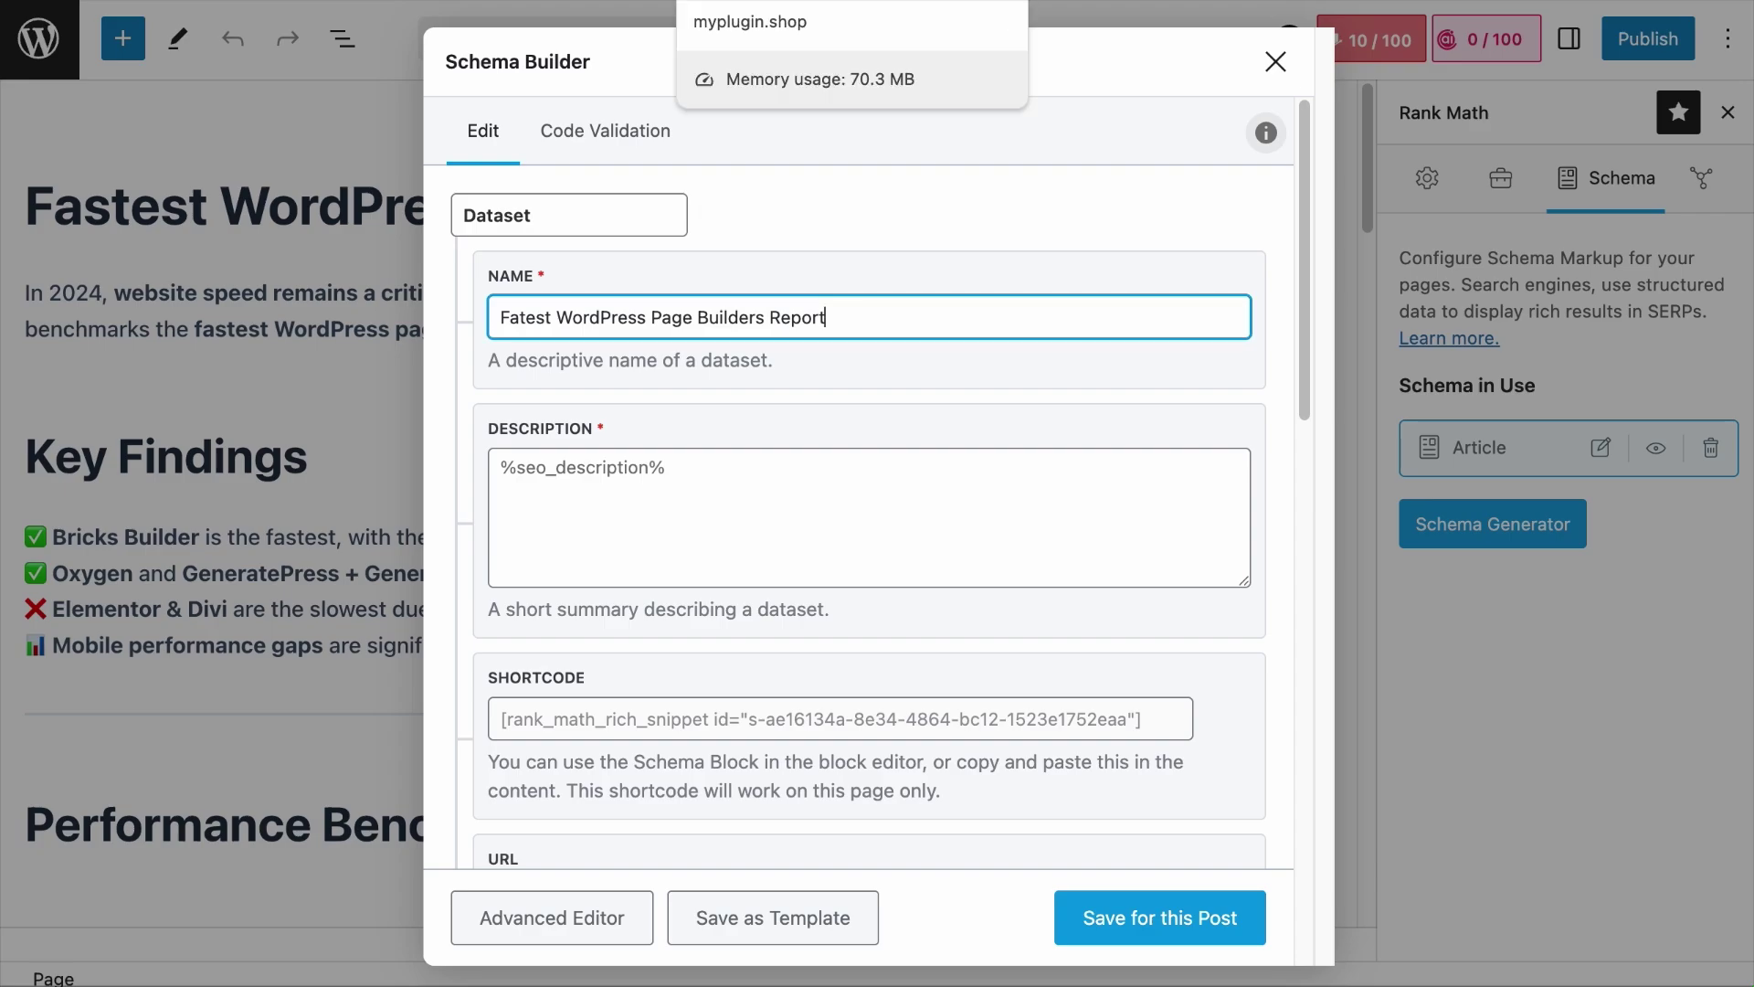
Step: Paste the intro and Key Findings summary into the Dataset Description and enlarge the box
click(673, 473)
key(ctrl+v)
scroll(701, 488, up, 5)
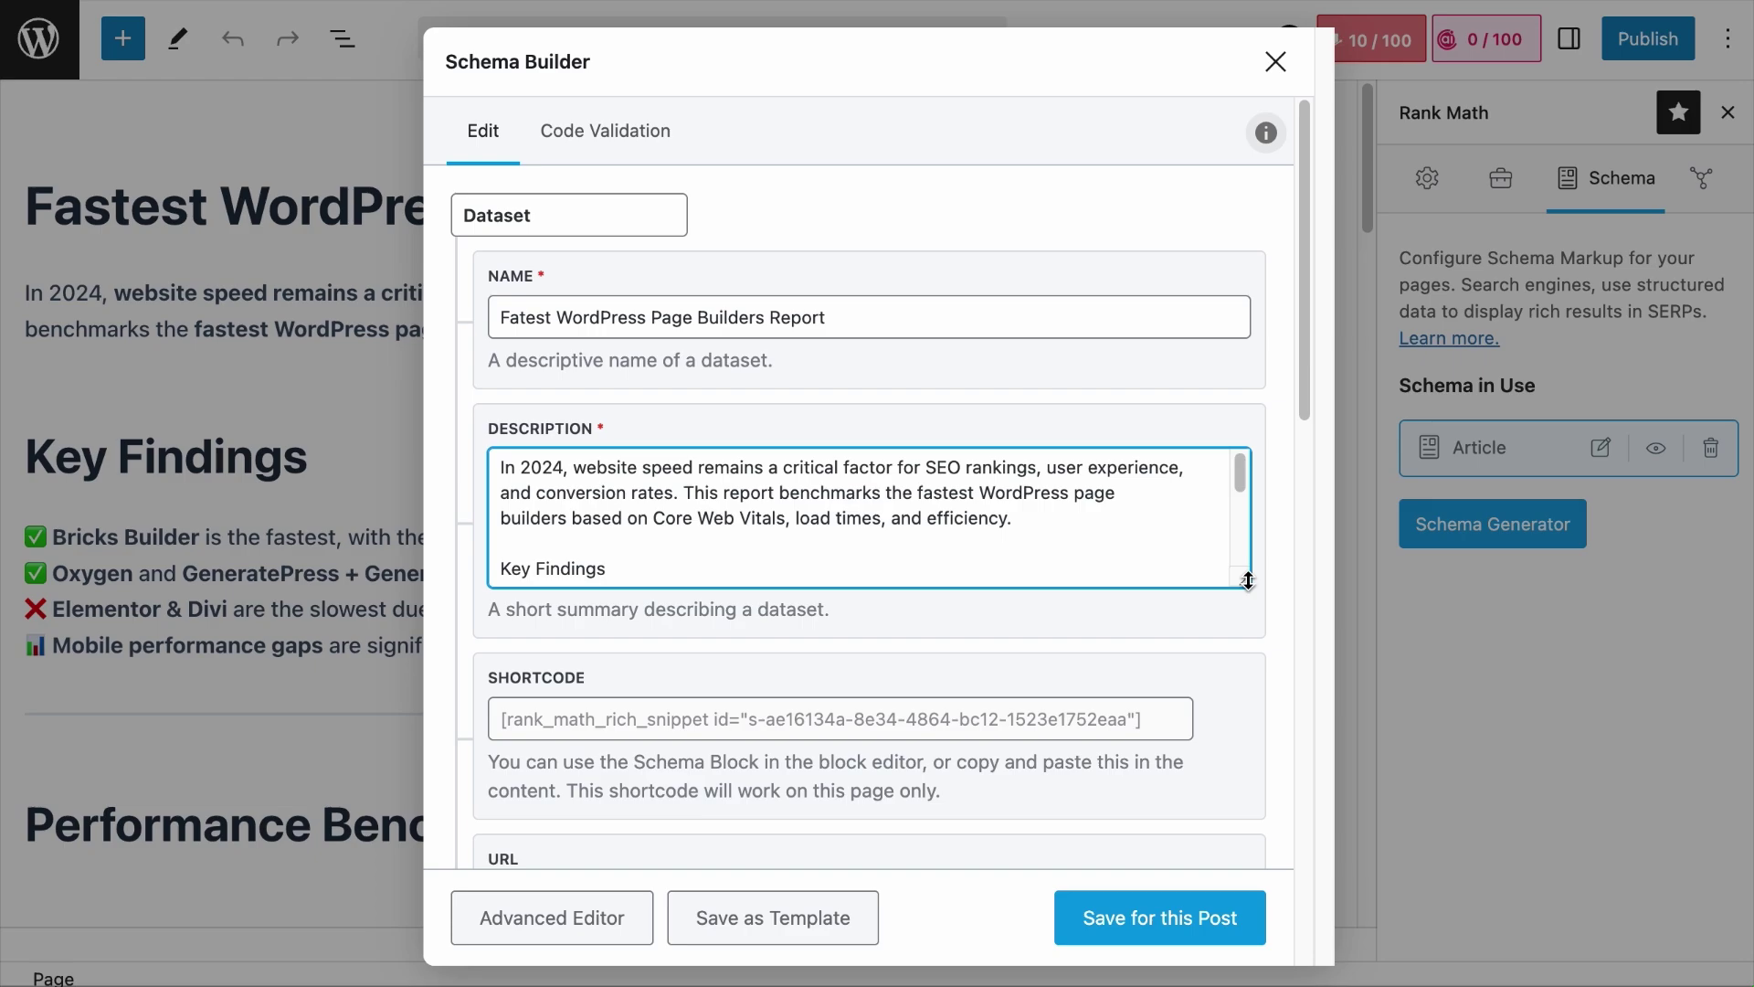
drag(1248, 581, 1241, 814)
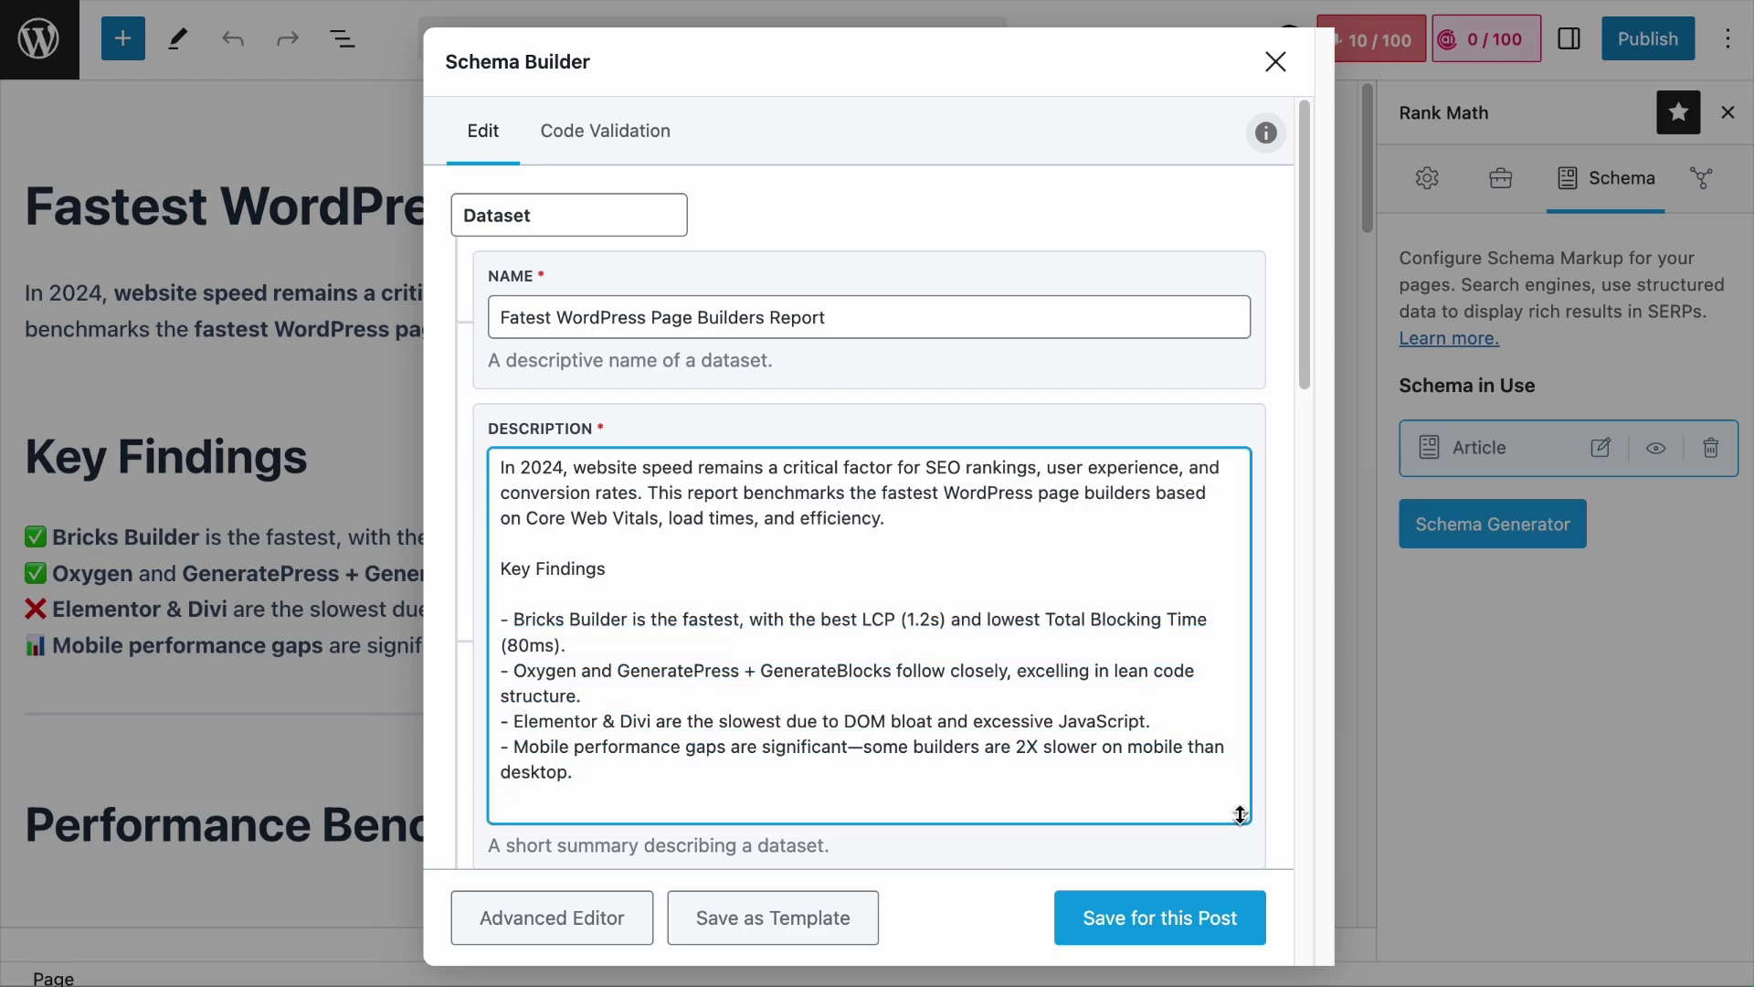
scroll(1239, 813, down, 5)
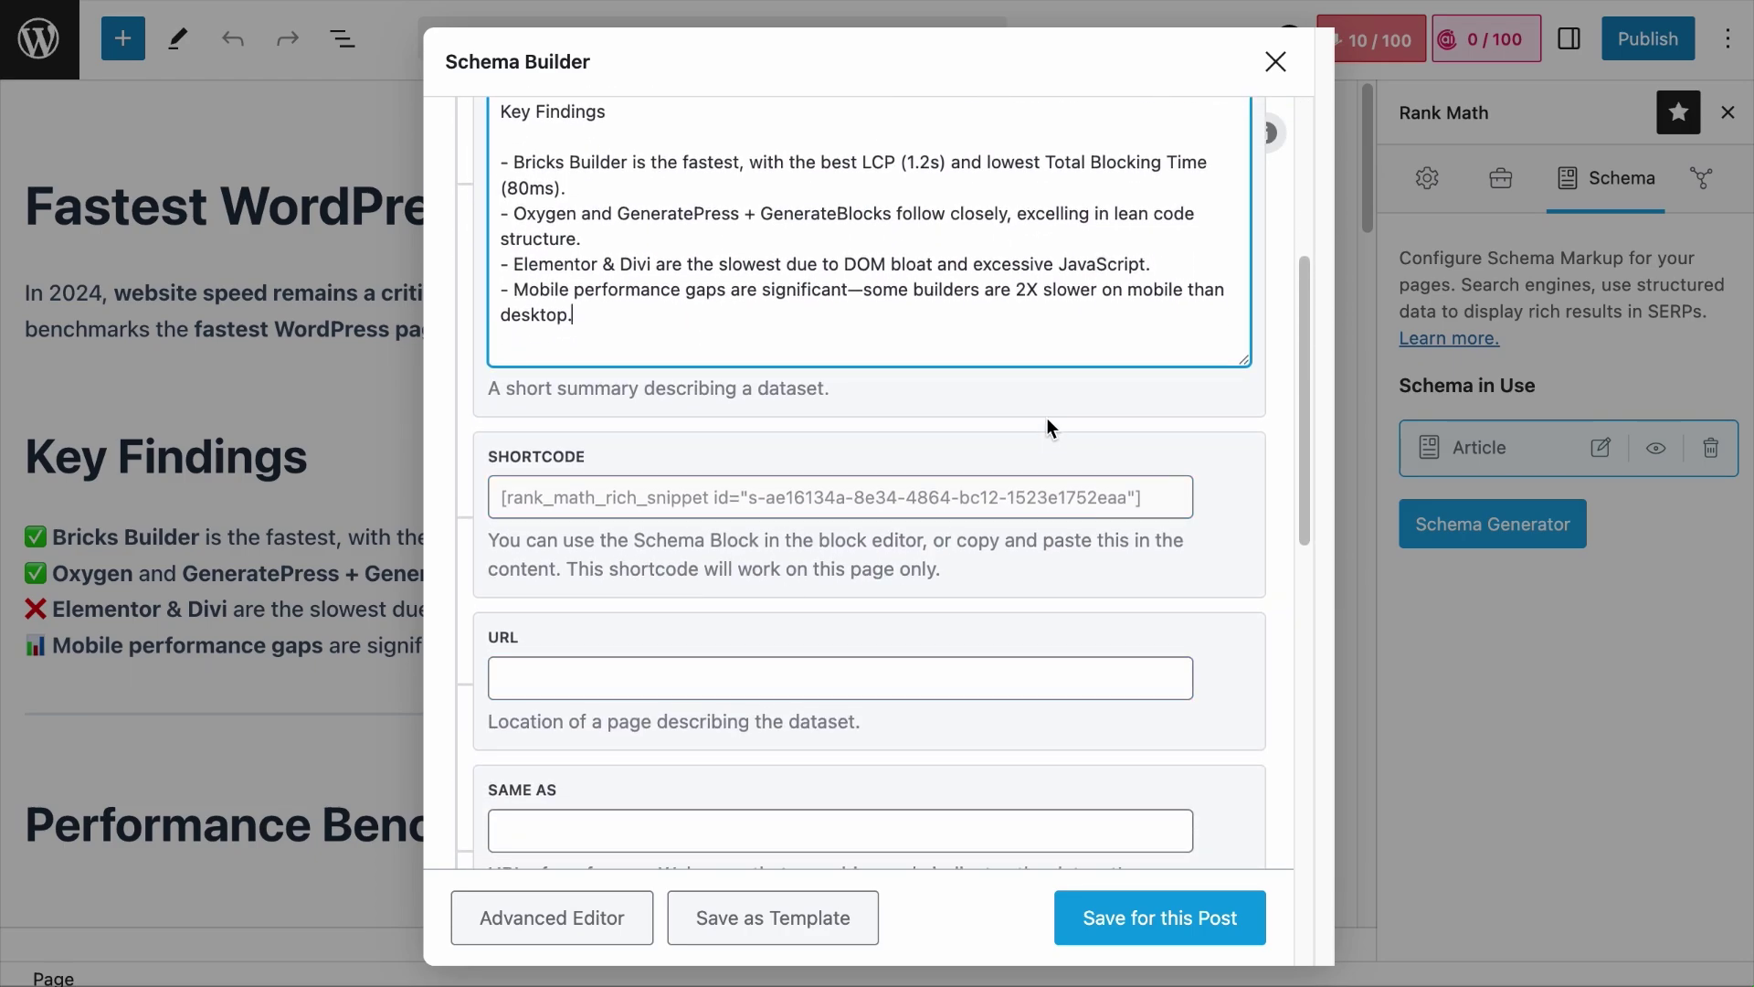
Step: Copy the Dataset rich-snippet shortcode and save the schema for this post
click(971, 496)
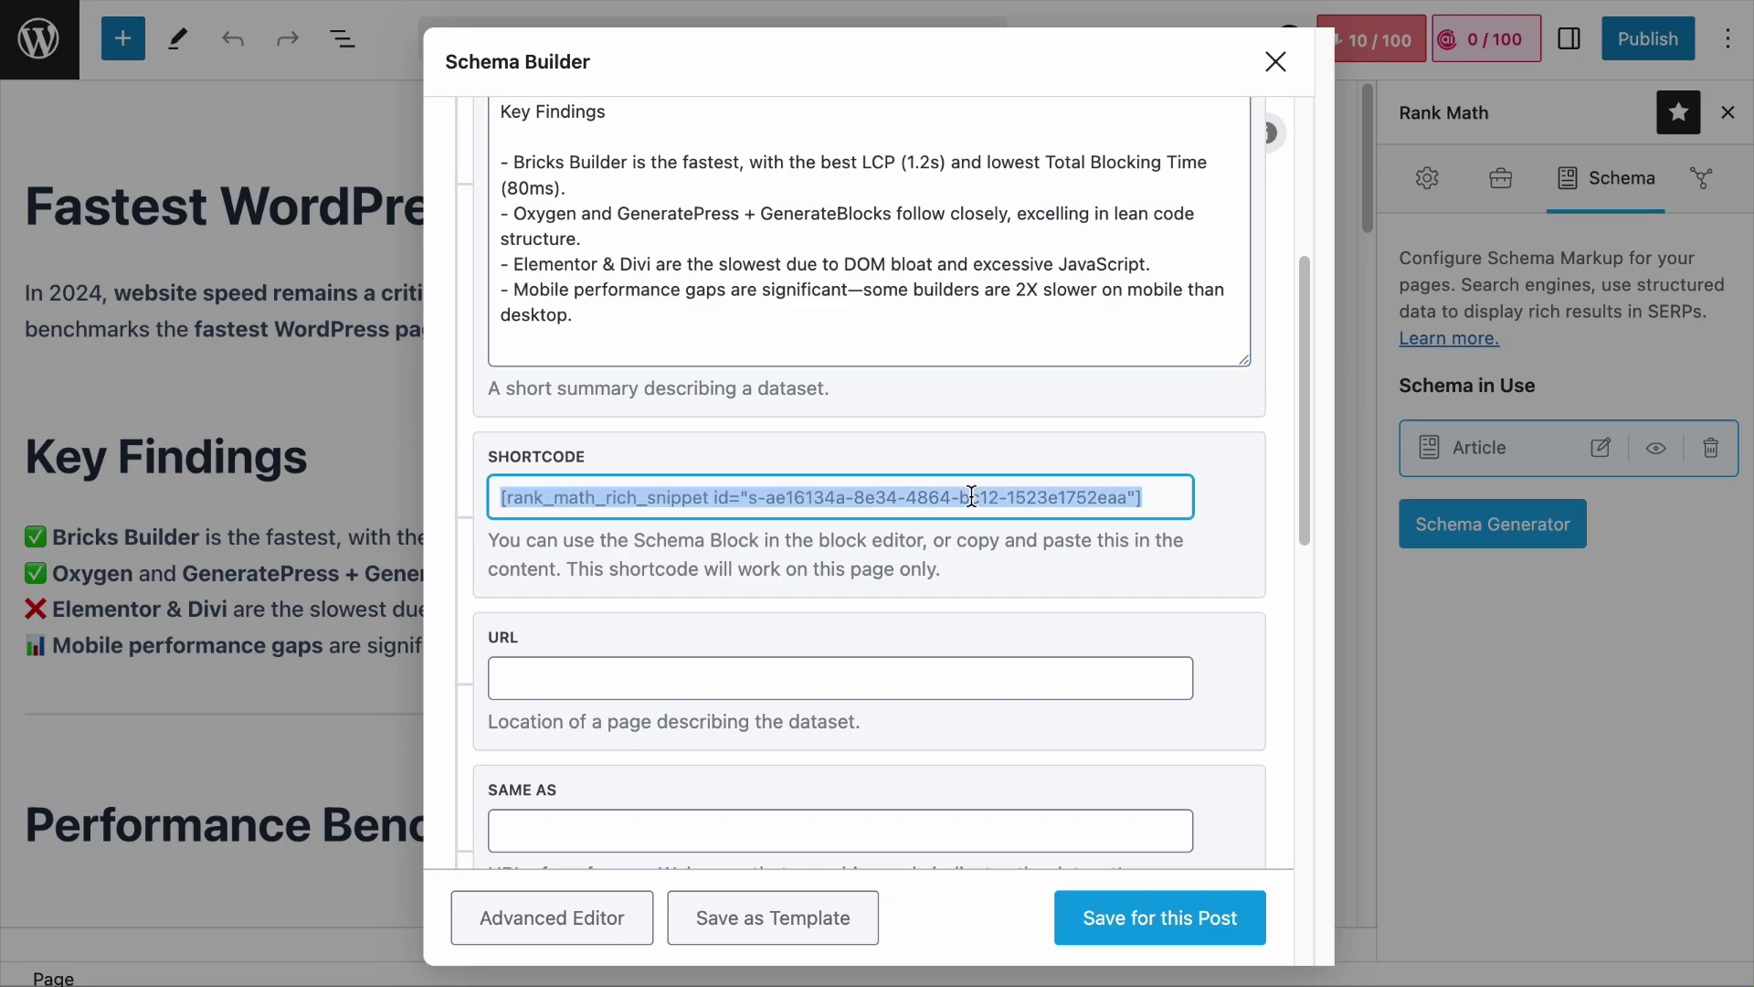
right_click(971, 496)
click(1009, 544)
click(1105, 914)
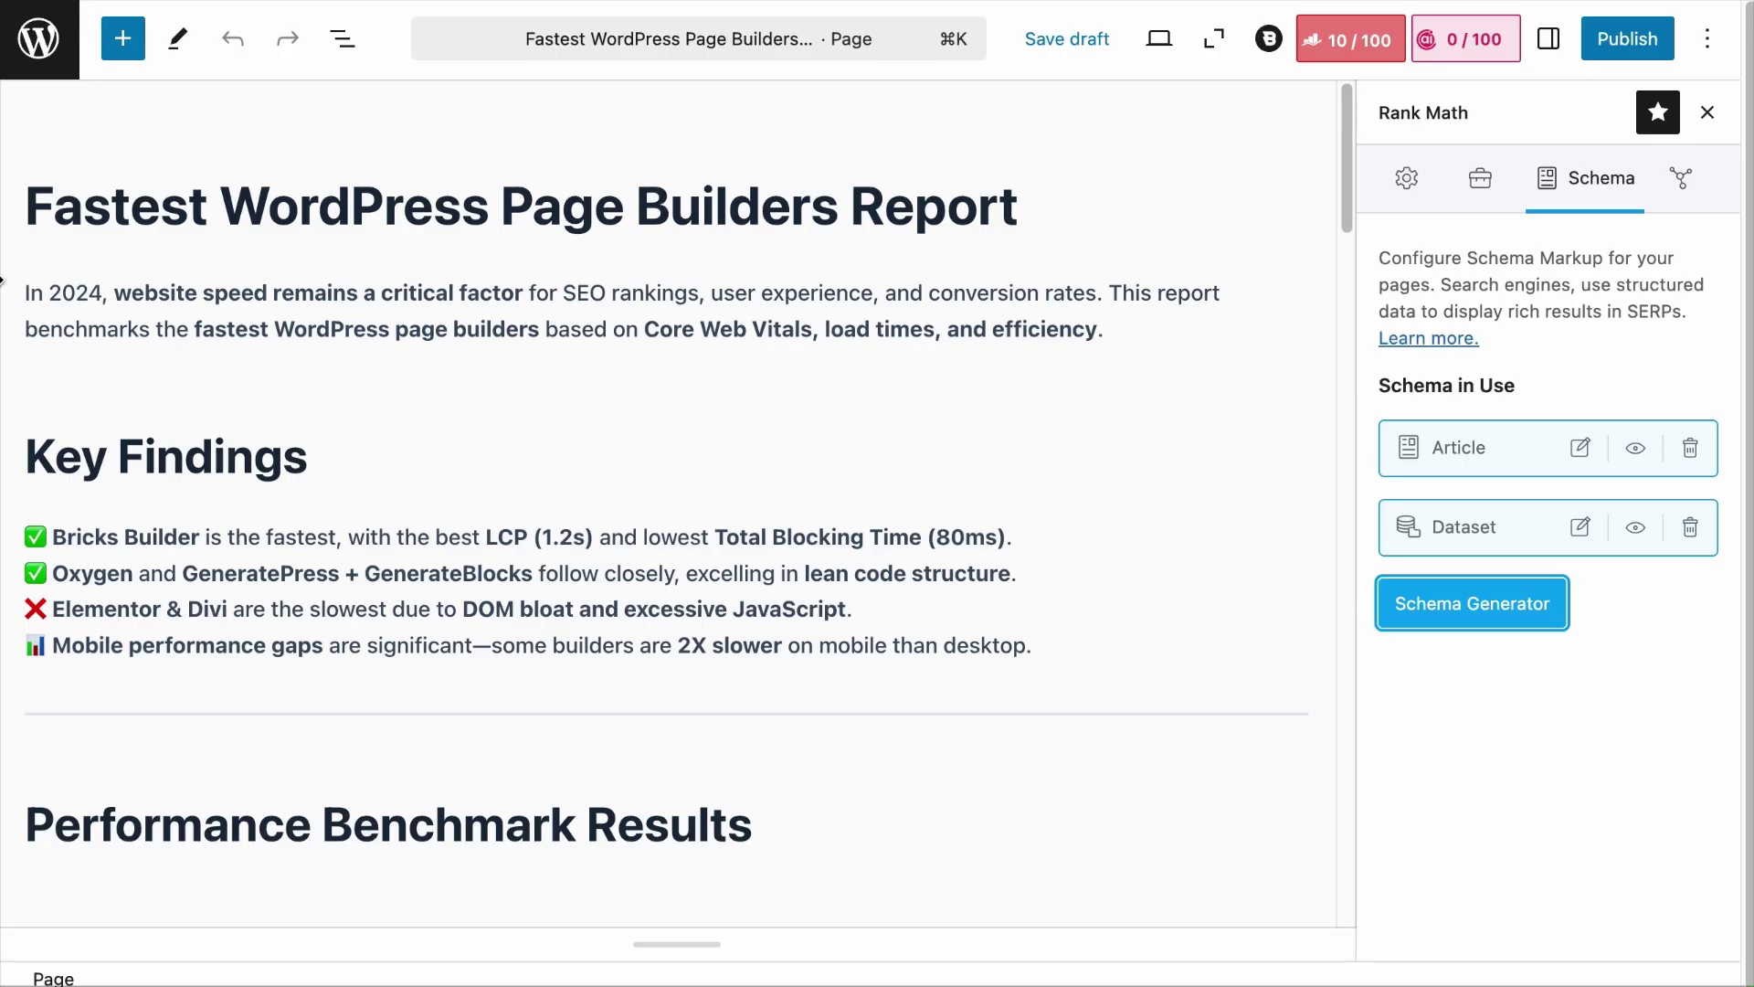
Step: Paste the rich-snippet shortcode into a new block above the intro paragraph
click(25, 293)
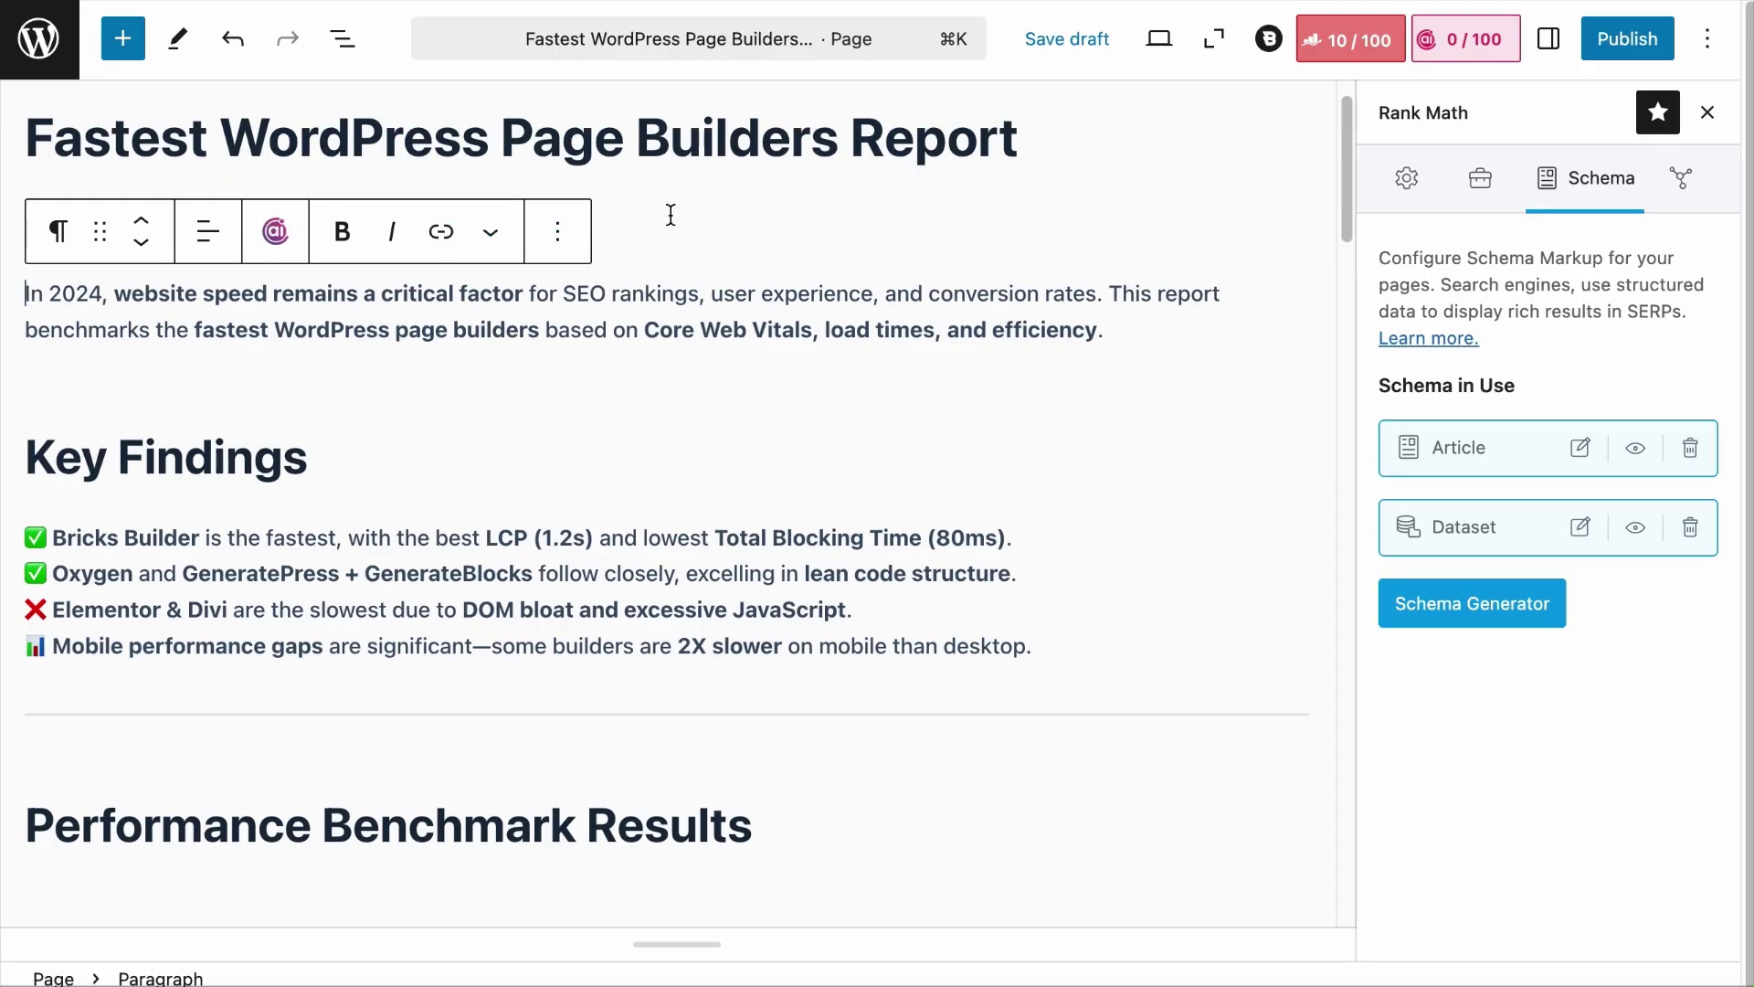
key(Return)
key(super+v)
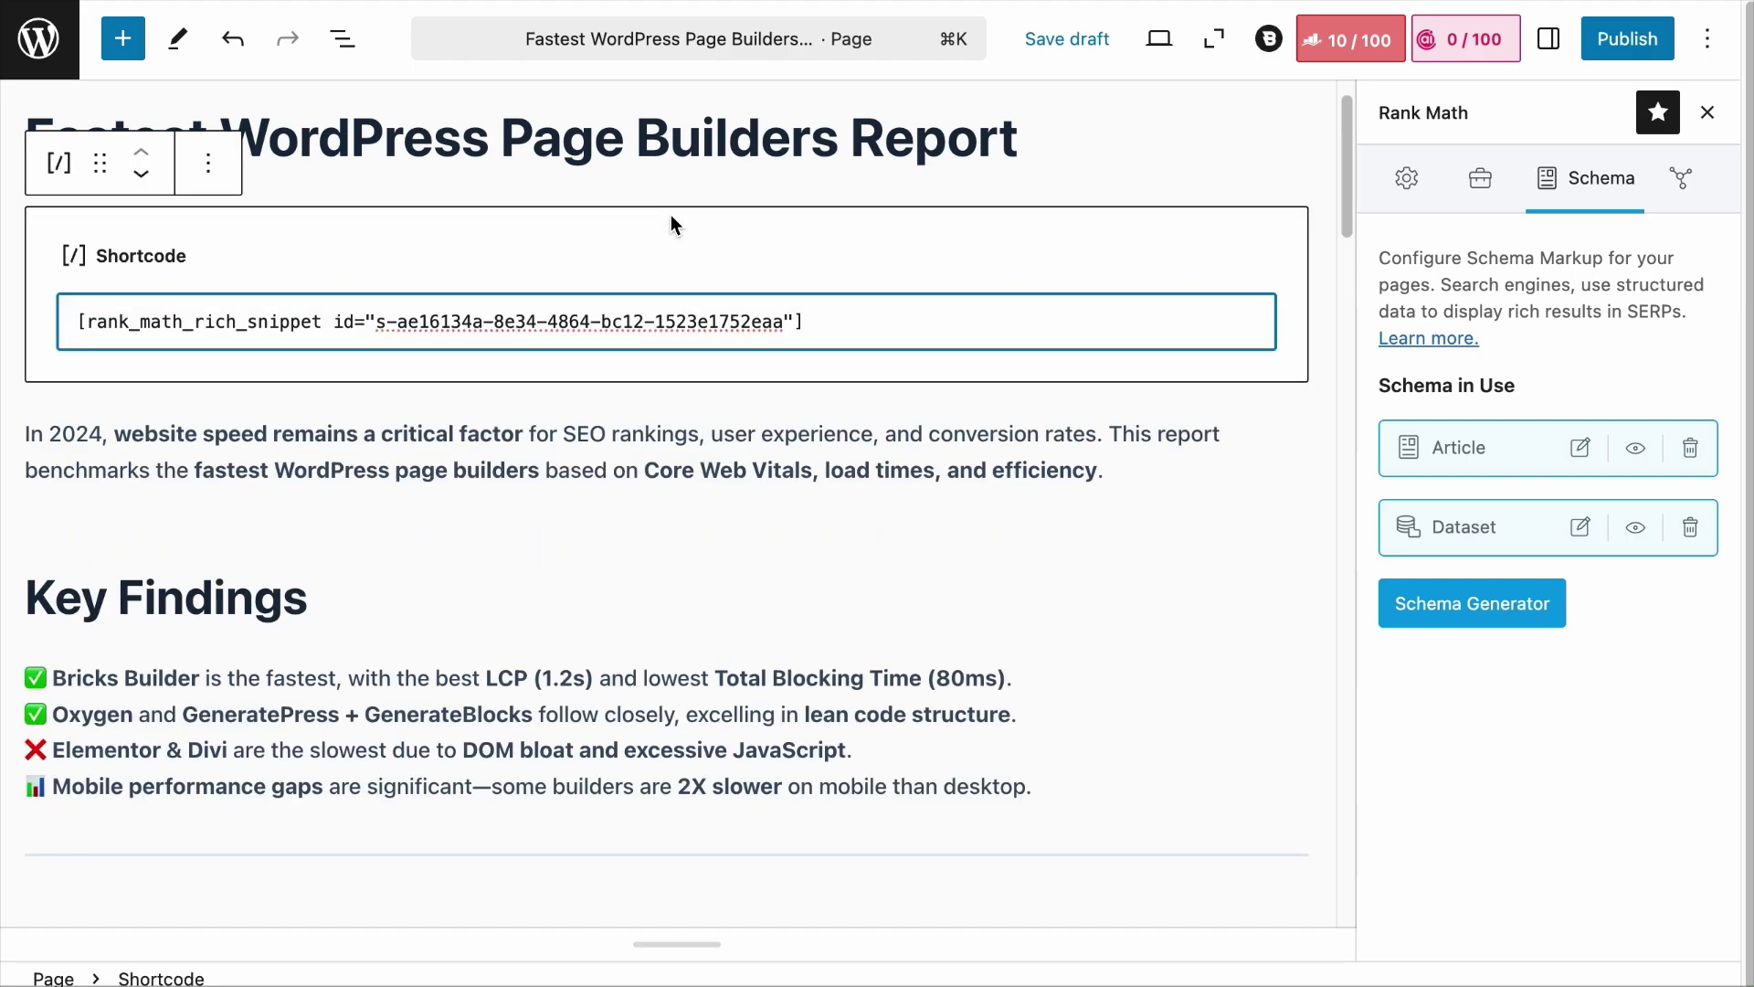
Step: Publish the page and view the live page in a new tab
click(1627, 38)
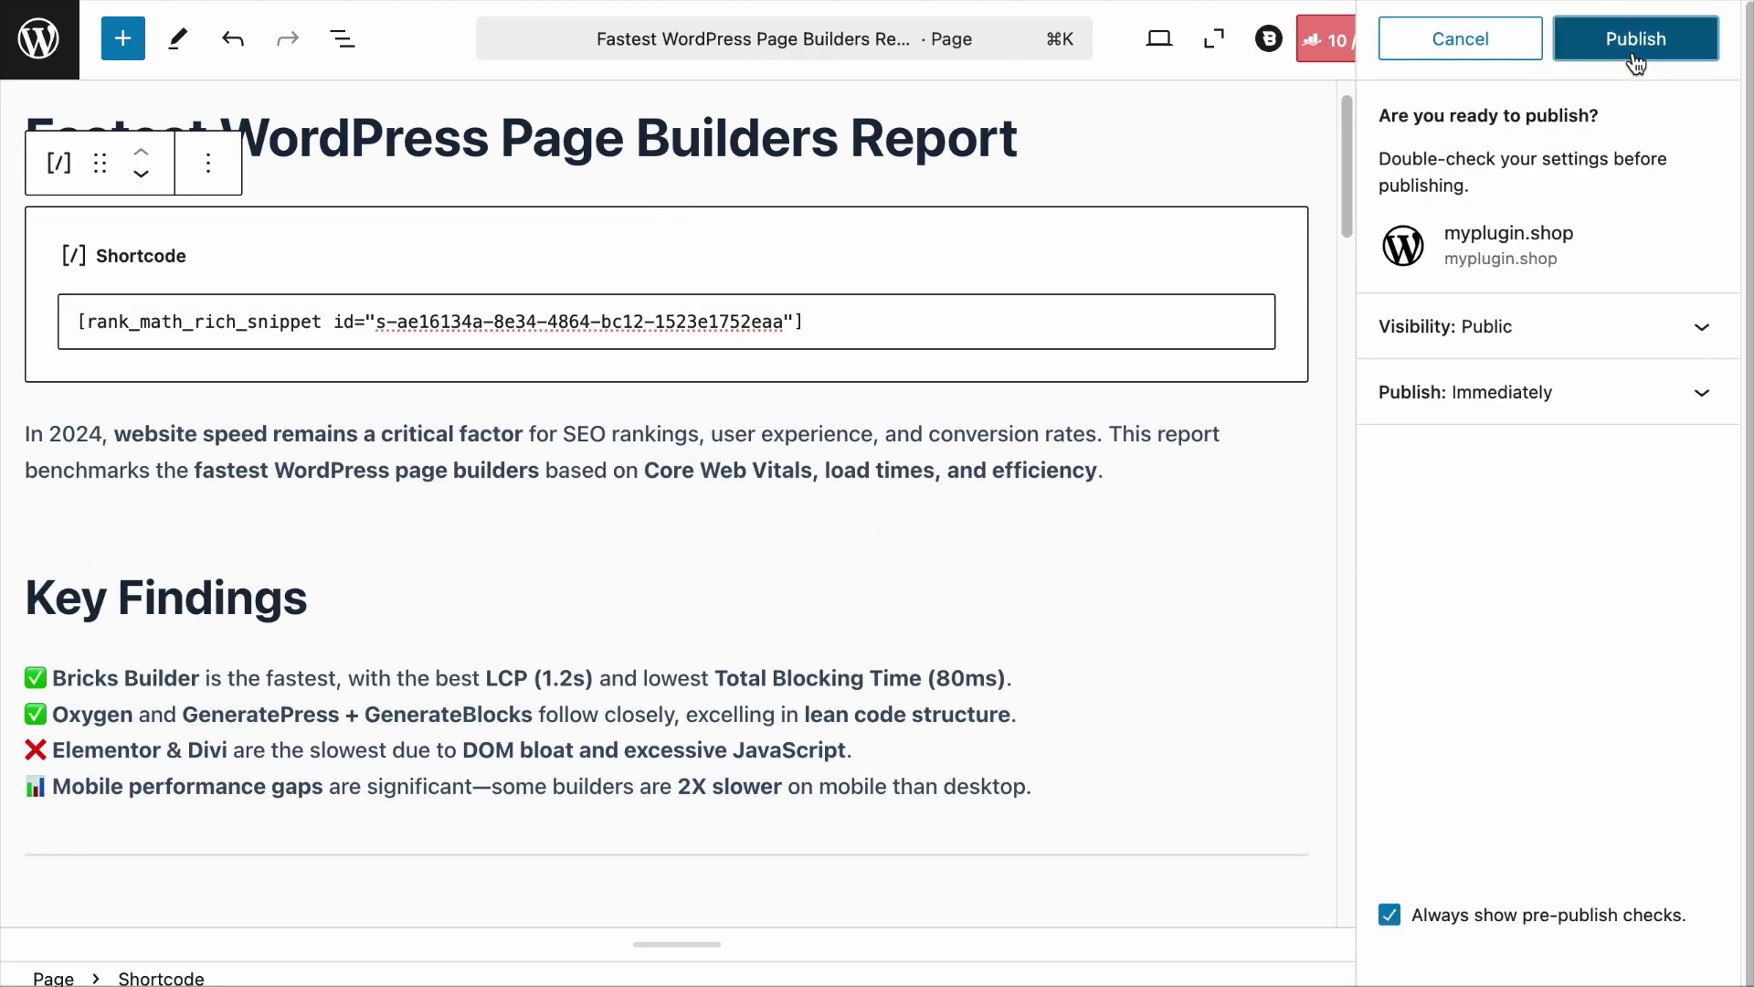
click(1632, 46)
right_click(1444, 384)
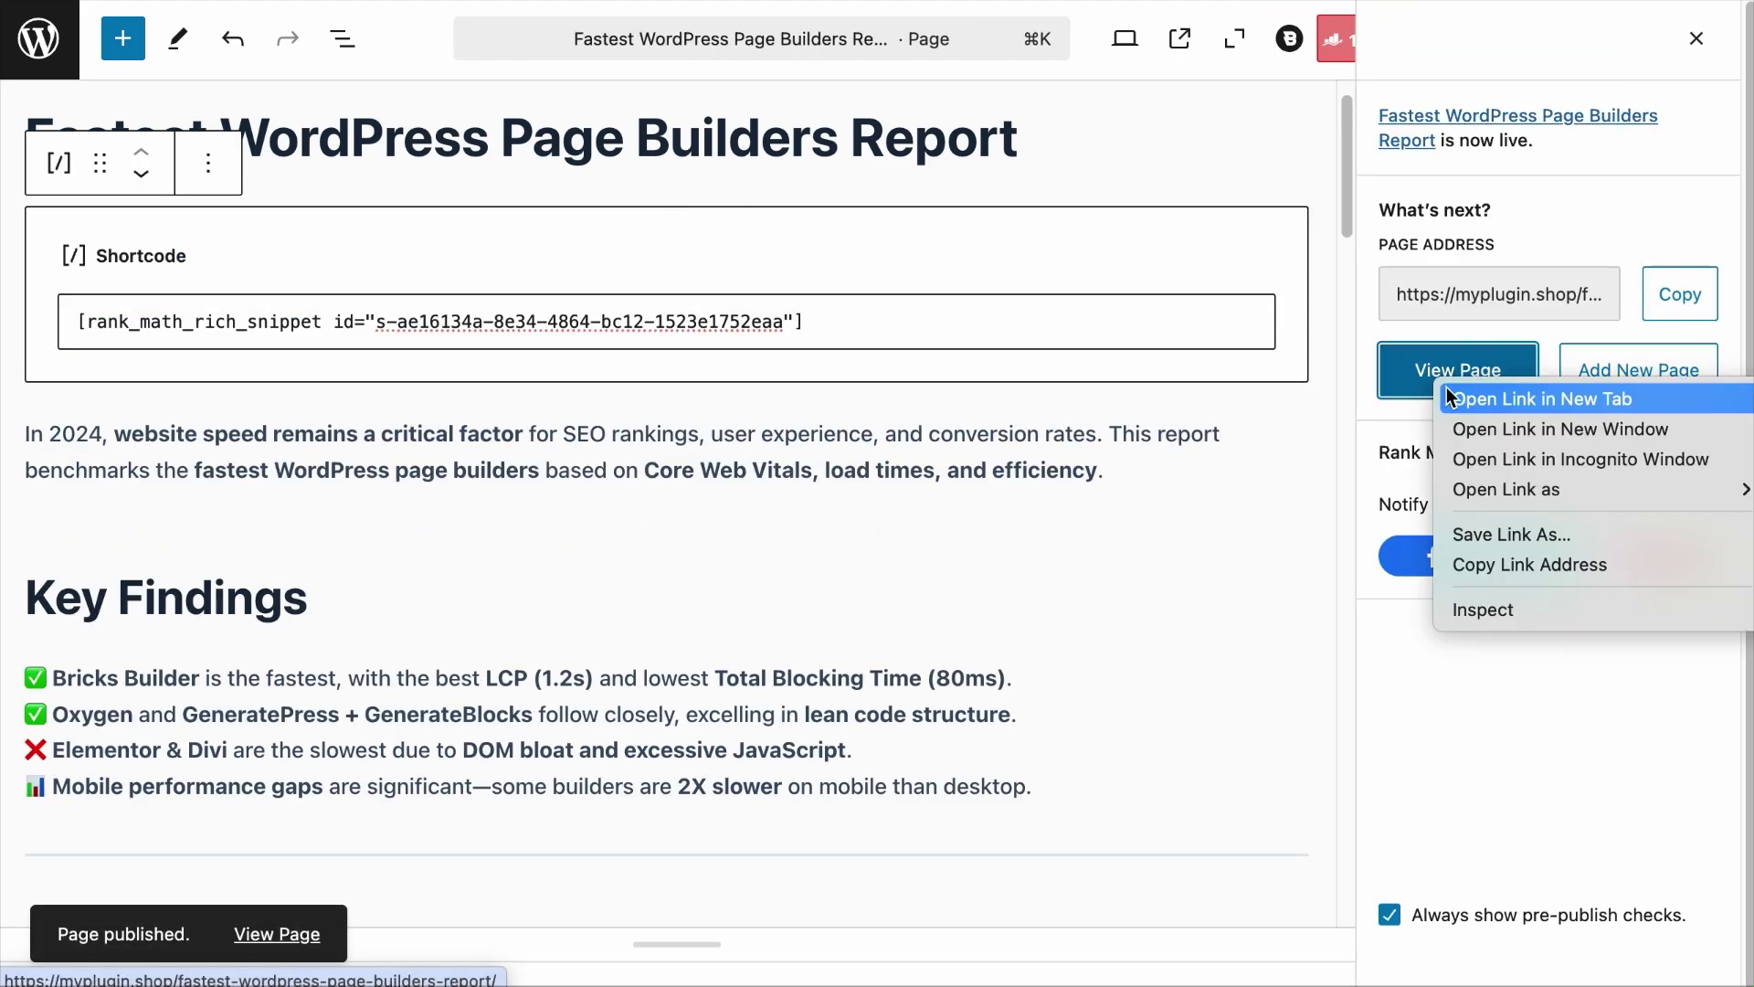
click(1467, 391)
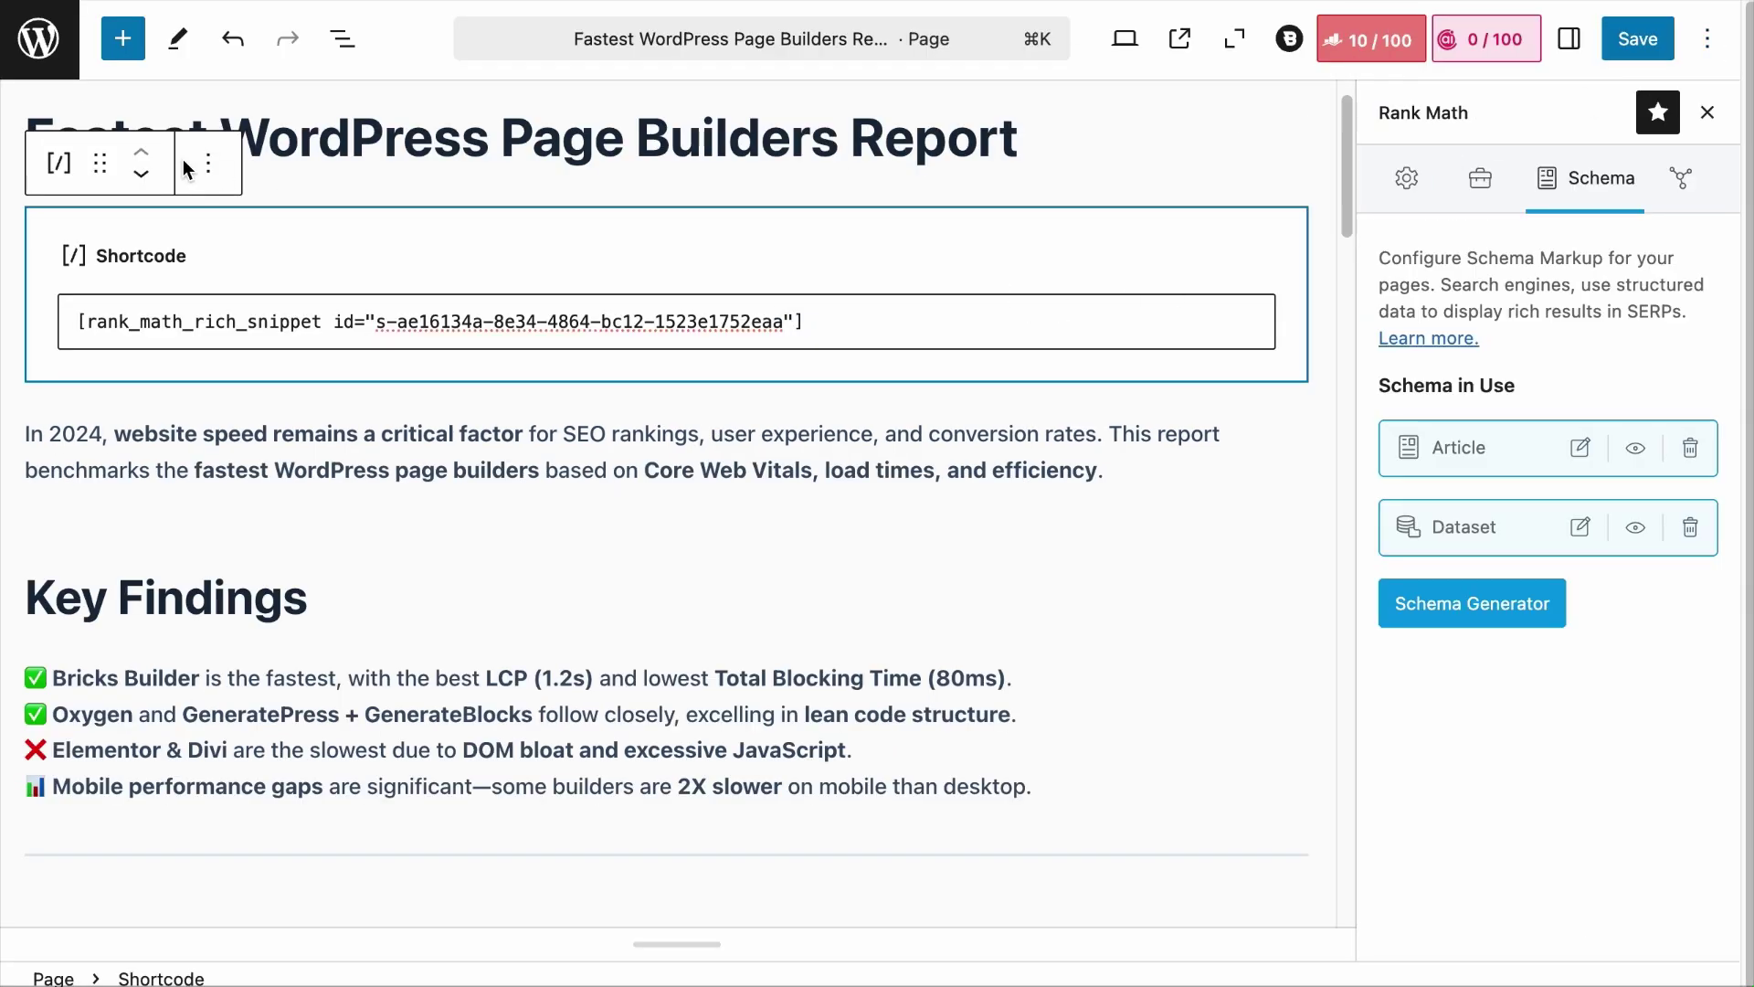
Step: Delete the top shortcode block and reopen the Dataset schema in the Schema Builder
click(208, 163)
click(311, 719)
click(1581, 528)
scroll(661, 617, down, 4)
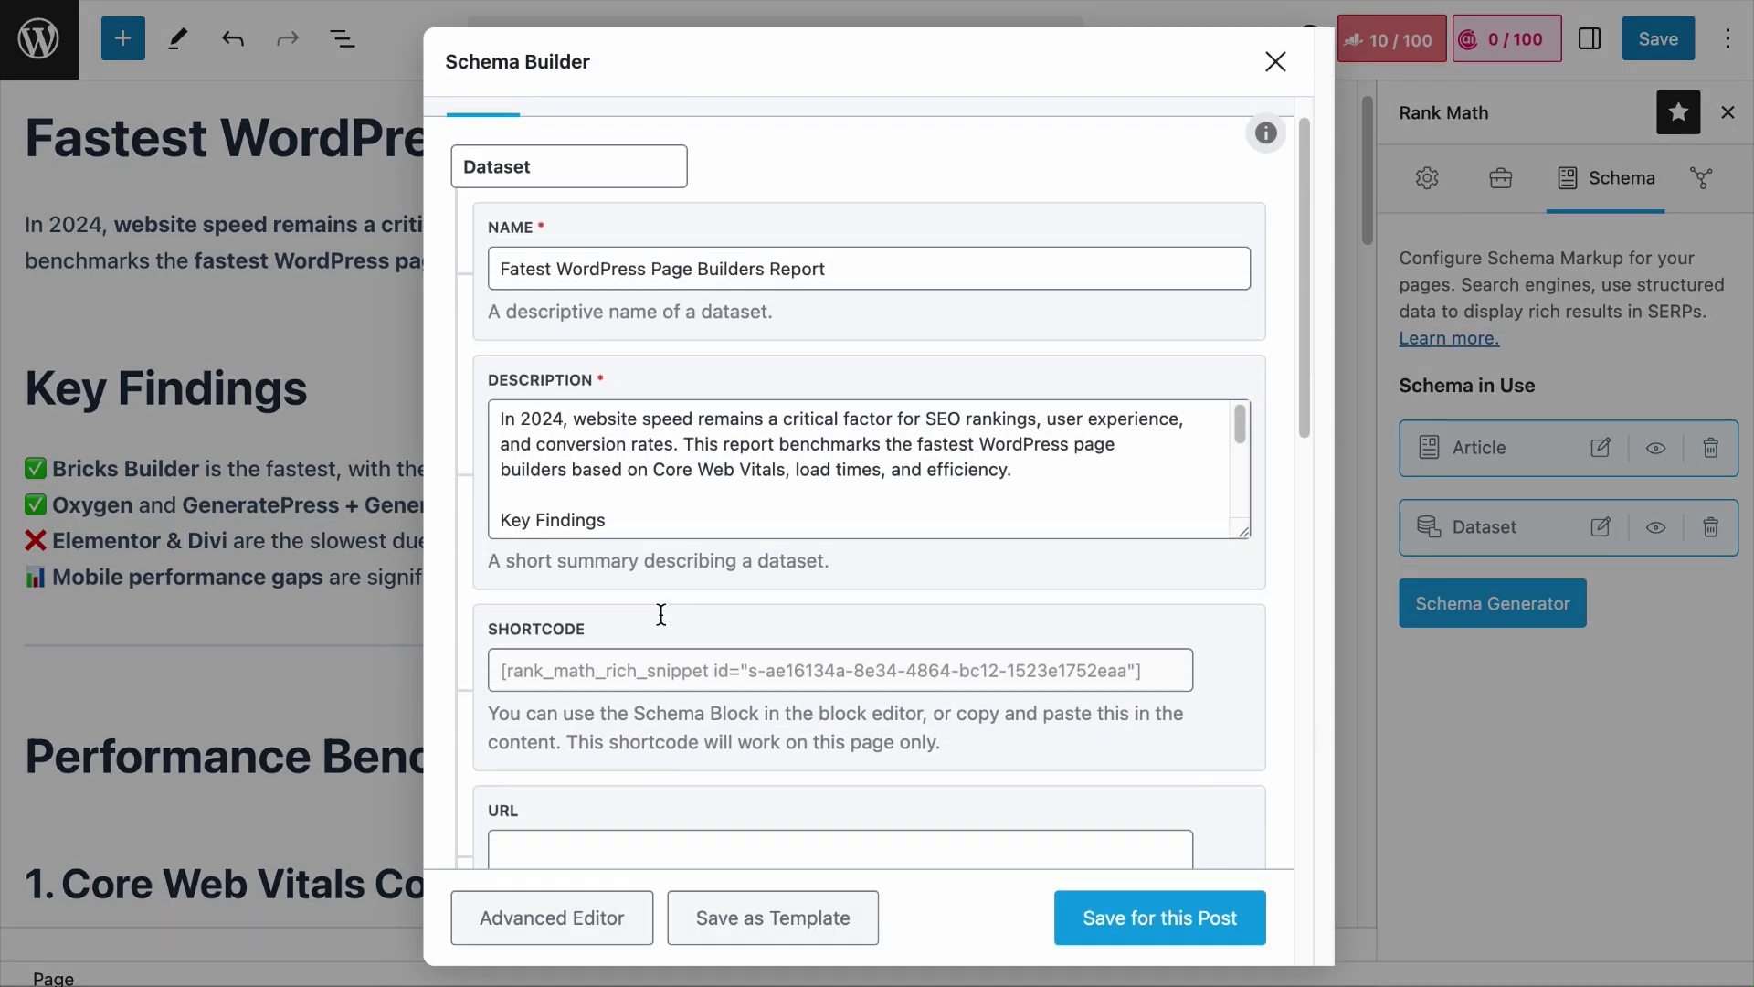
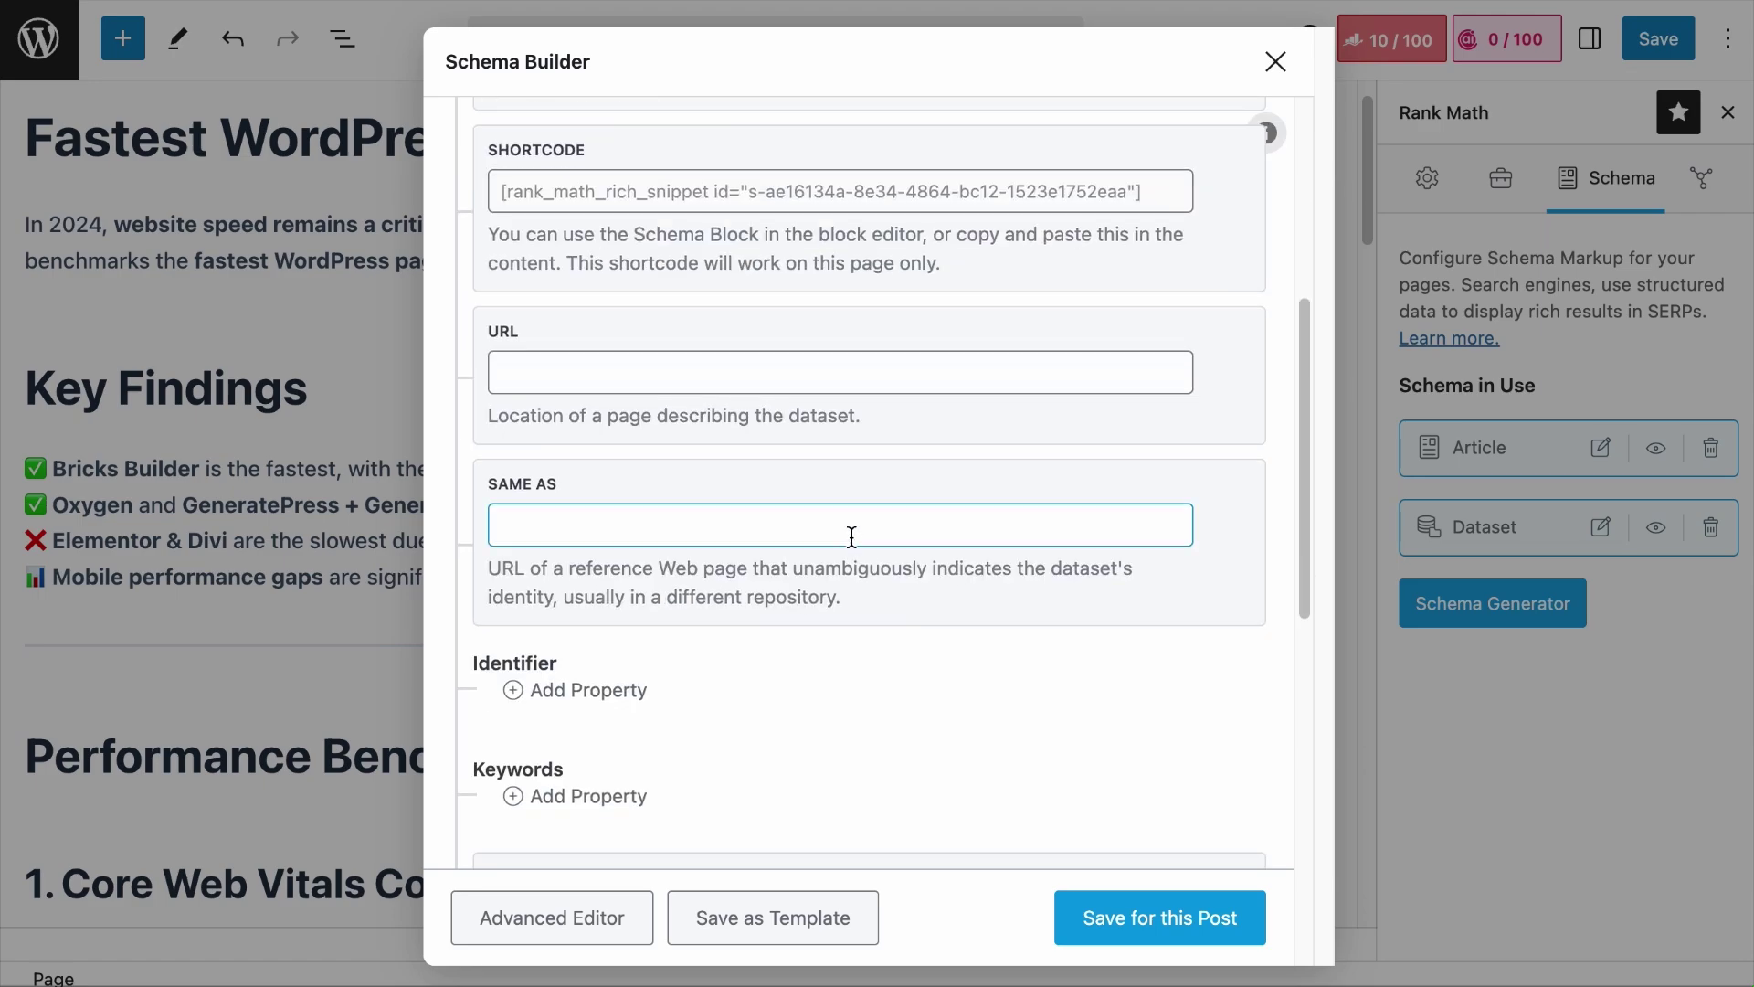
click(828, 376)
click(654, 372)
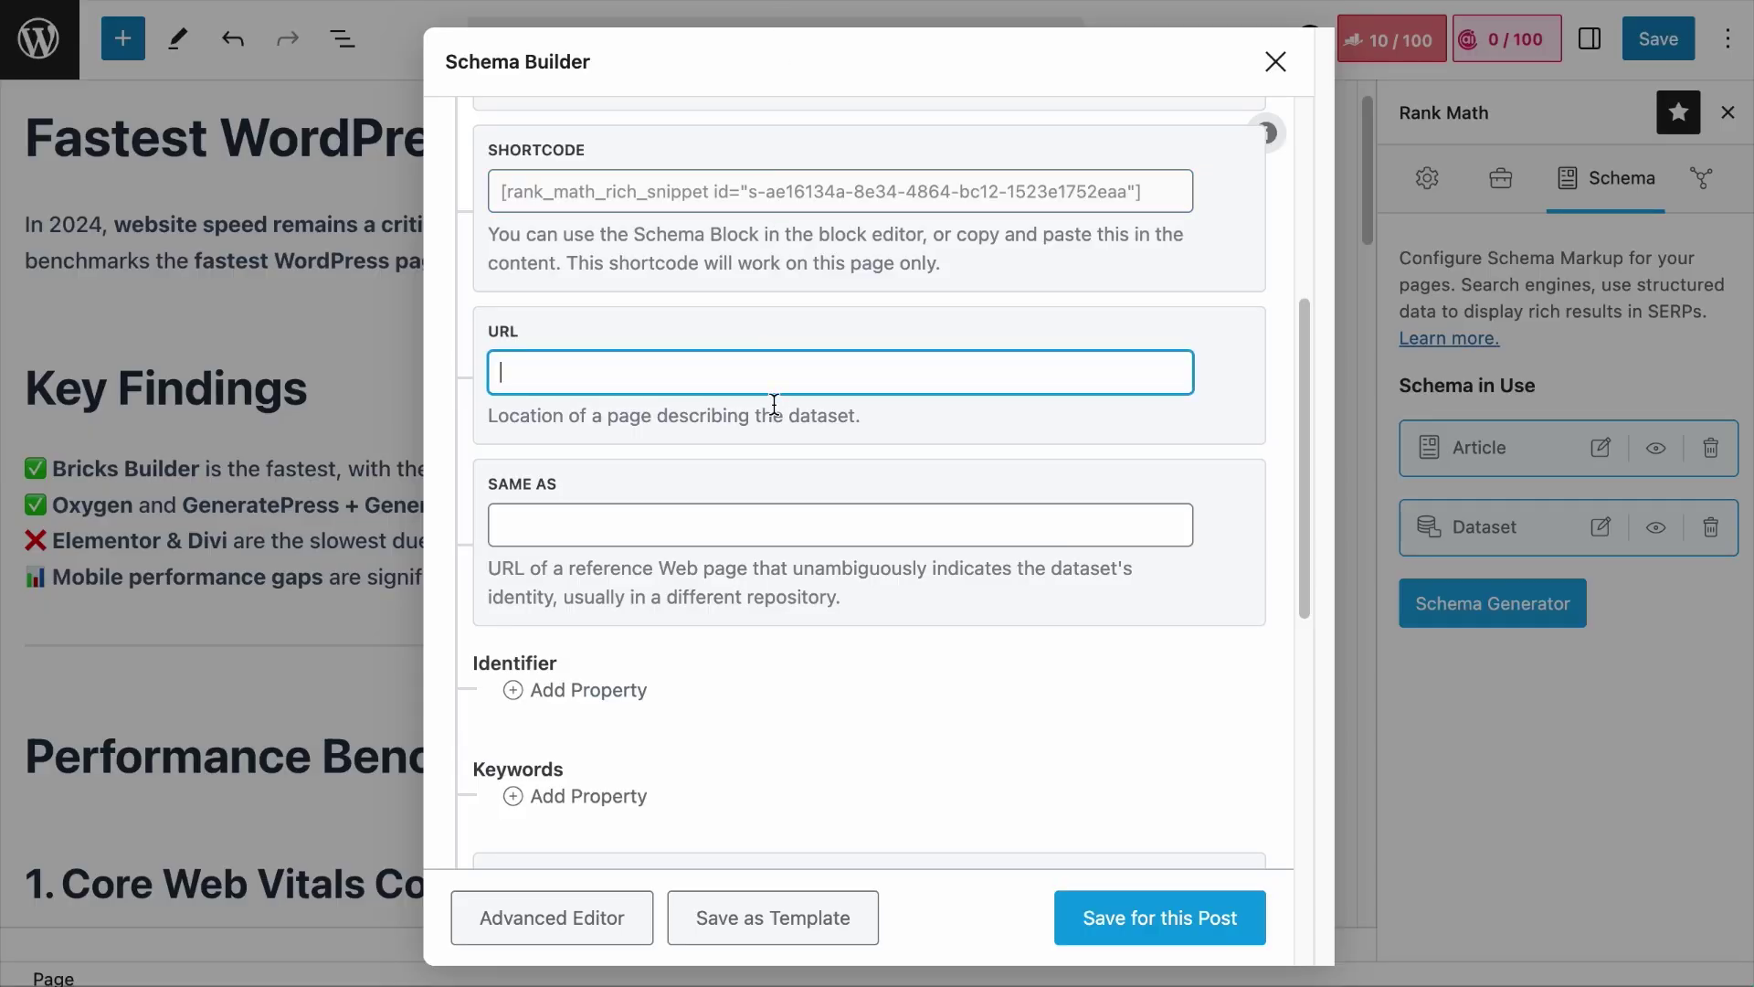
text(https://myplugin.shop/fastest-wordpress-page-builders-report/)
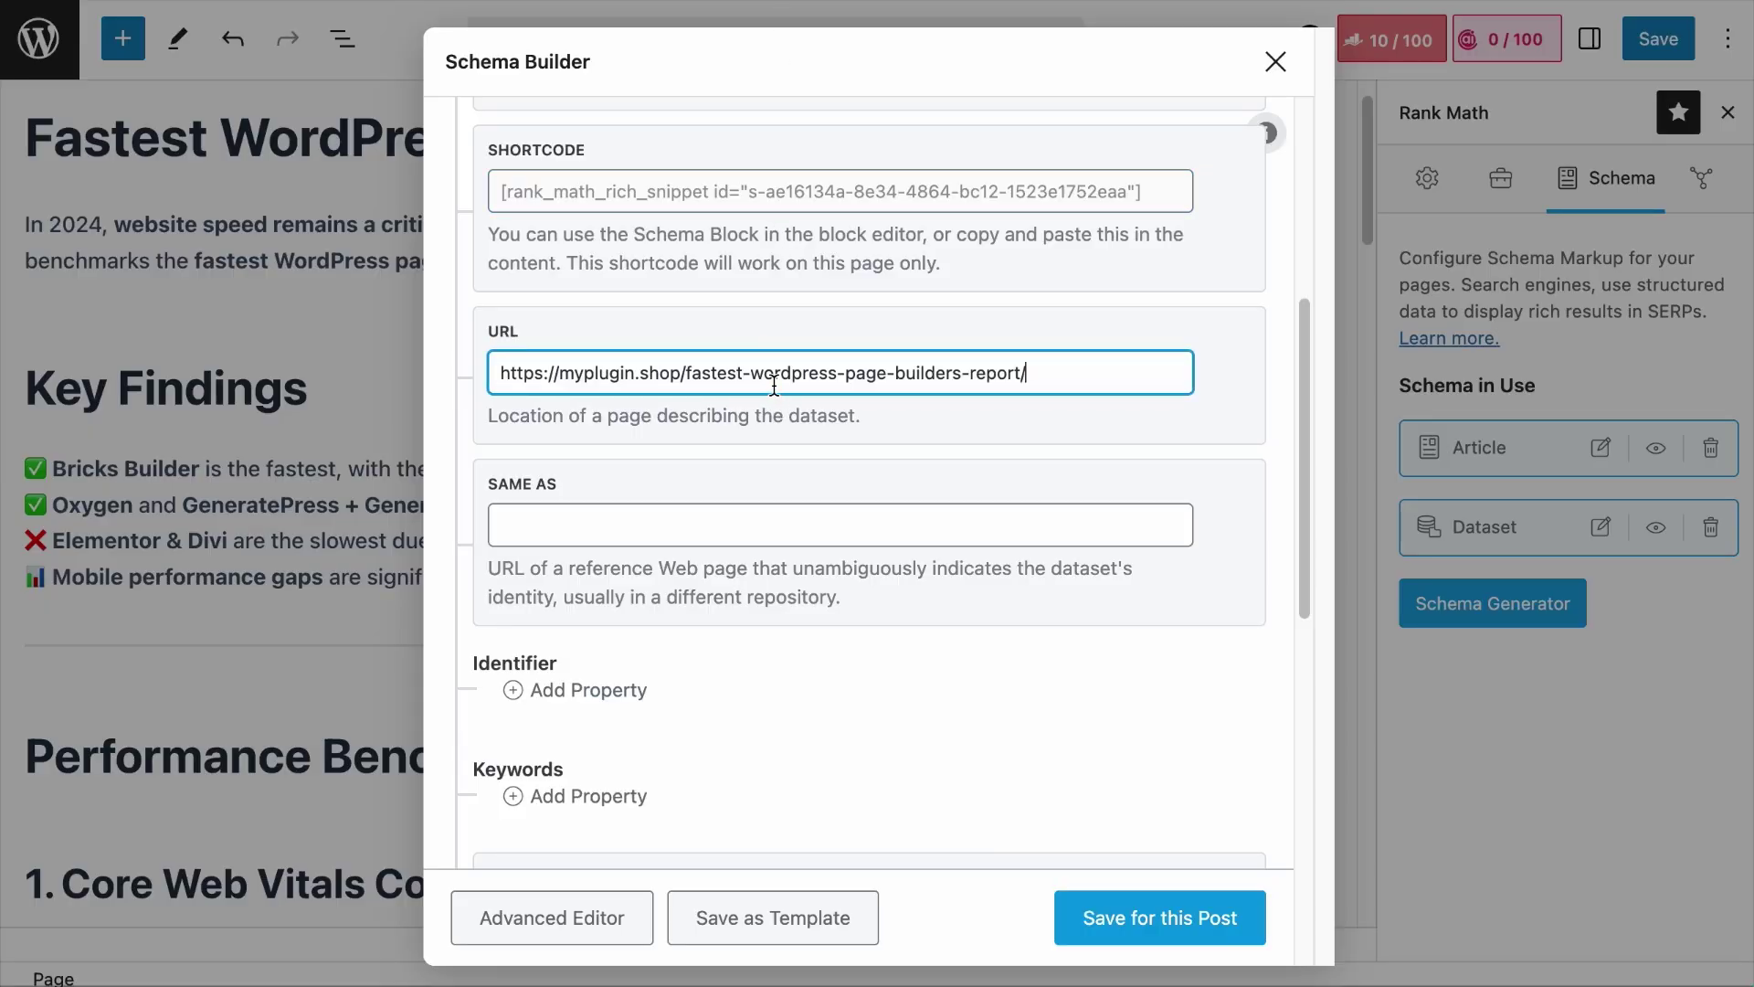
click(780, 523)
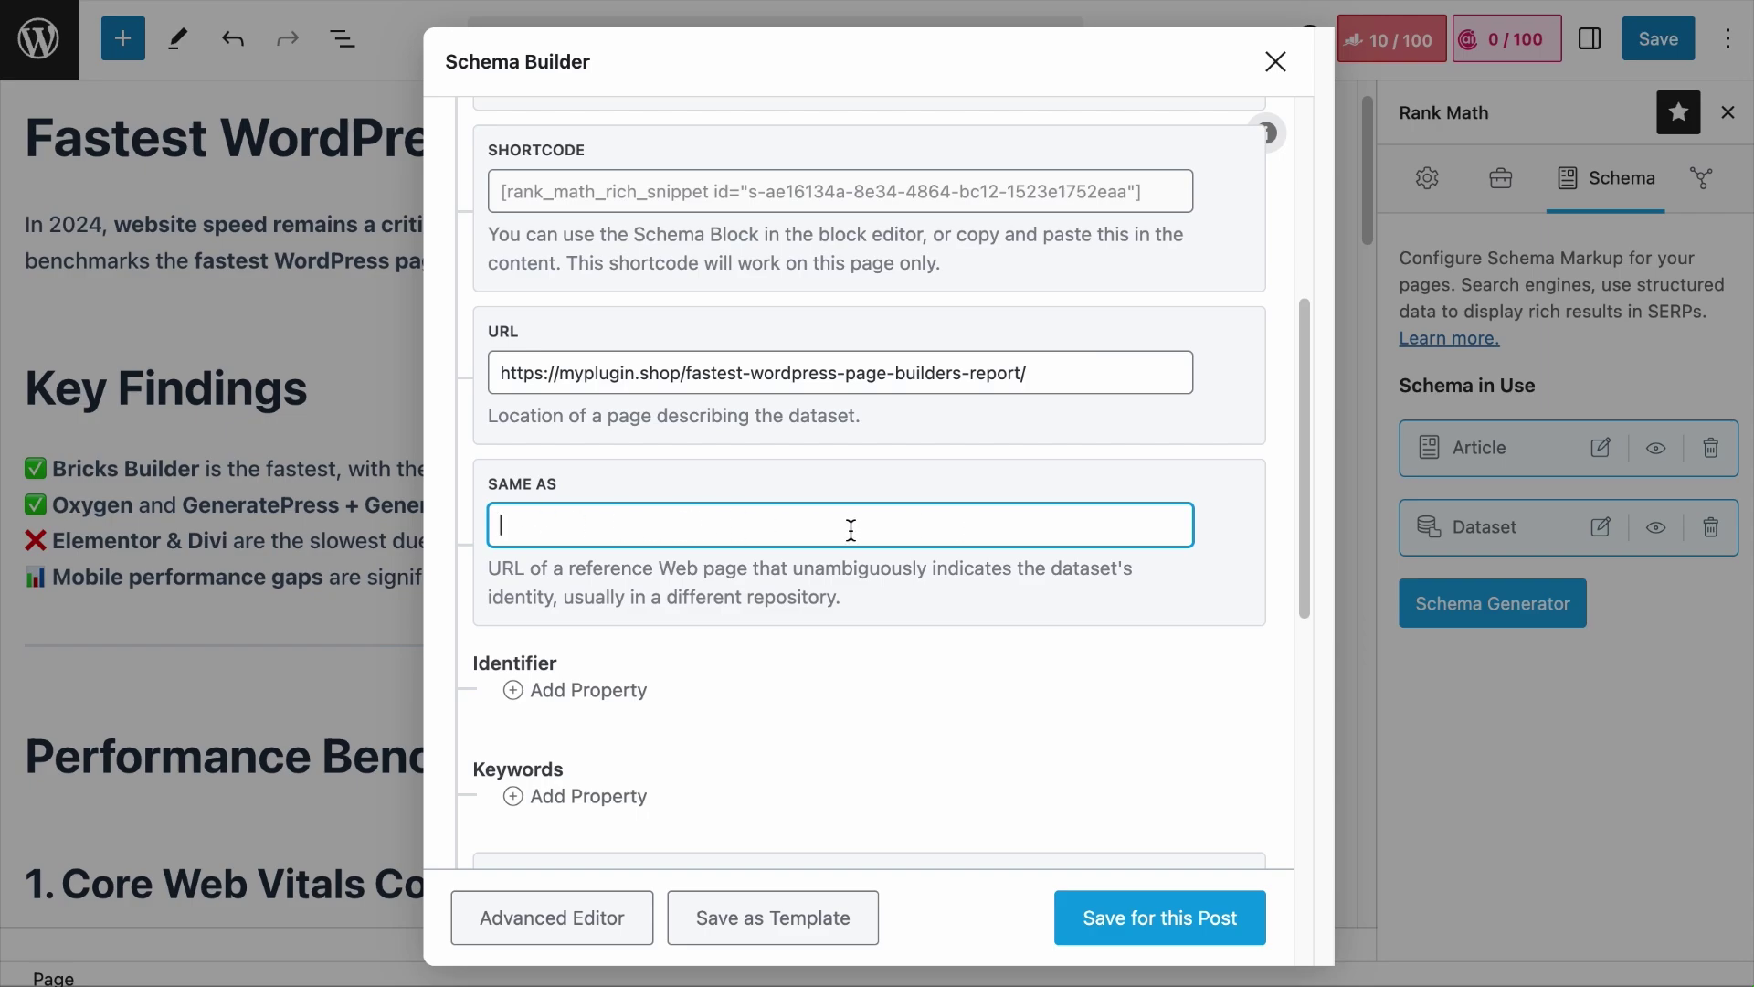
scroll(851, 529, down, 2)
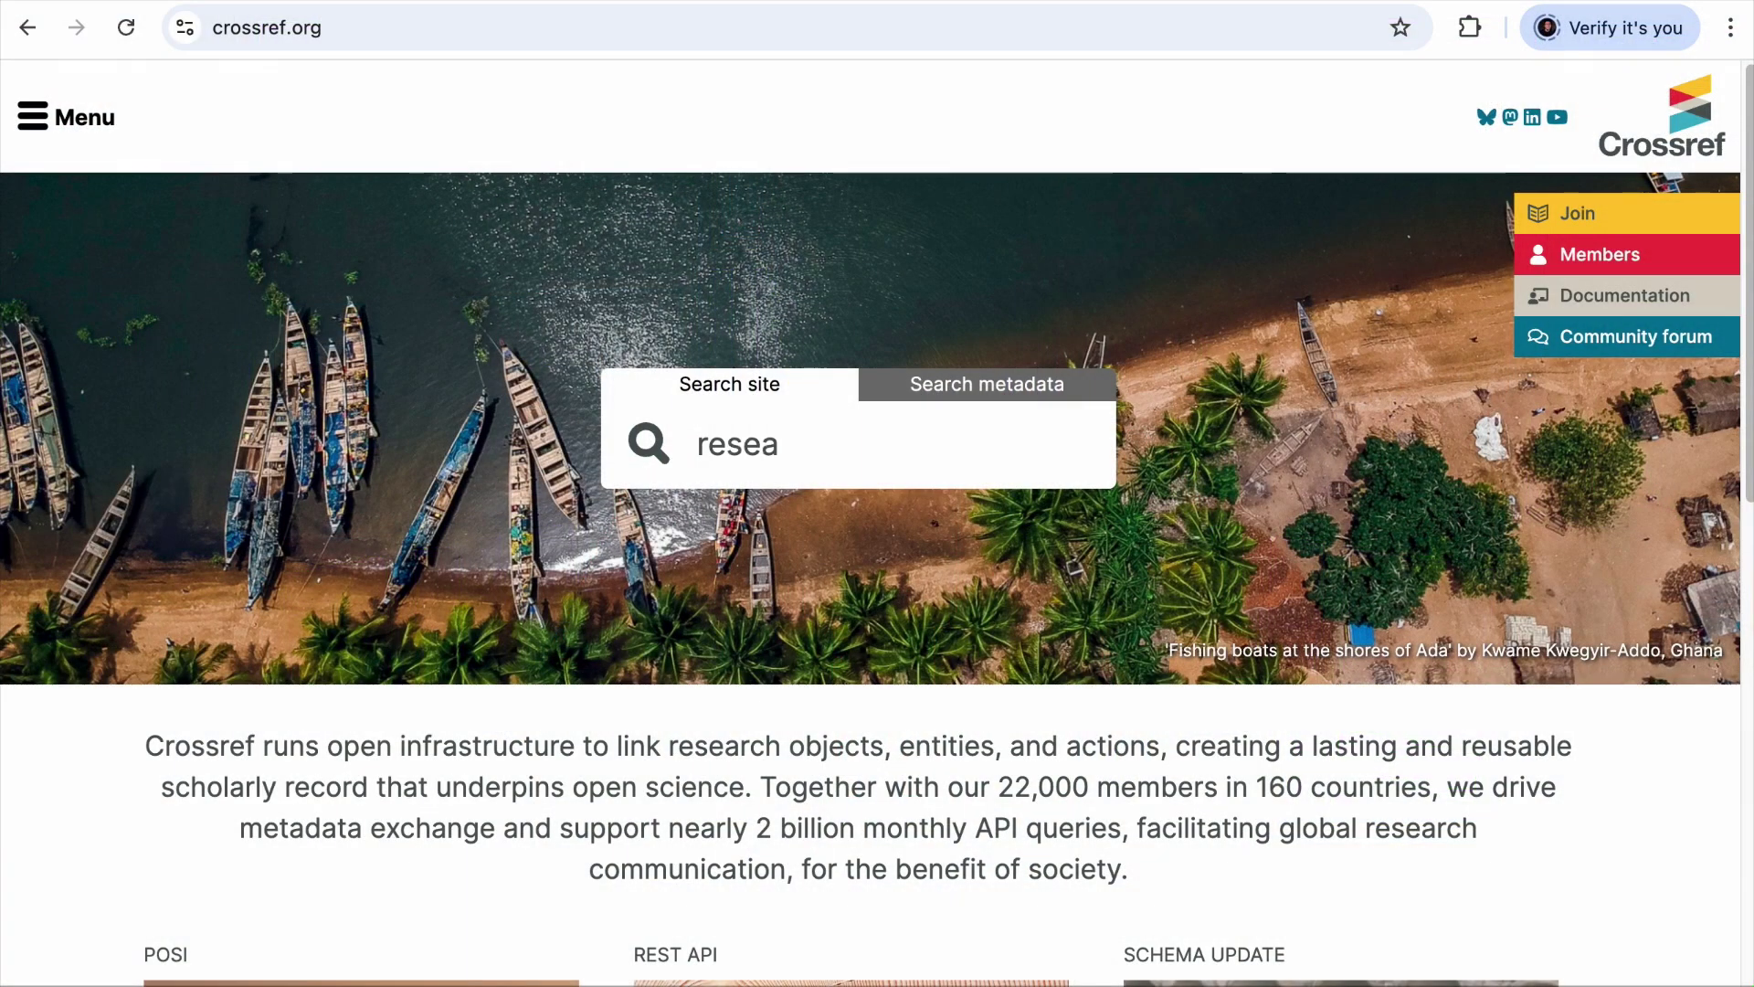
Step: Enter a research integrity query in the Crossref site search box
text(rch integrit)
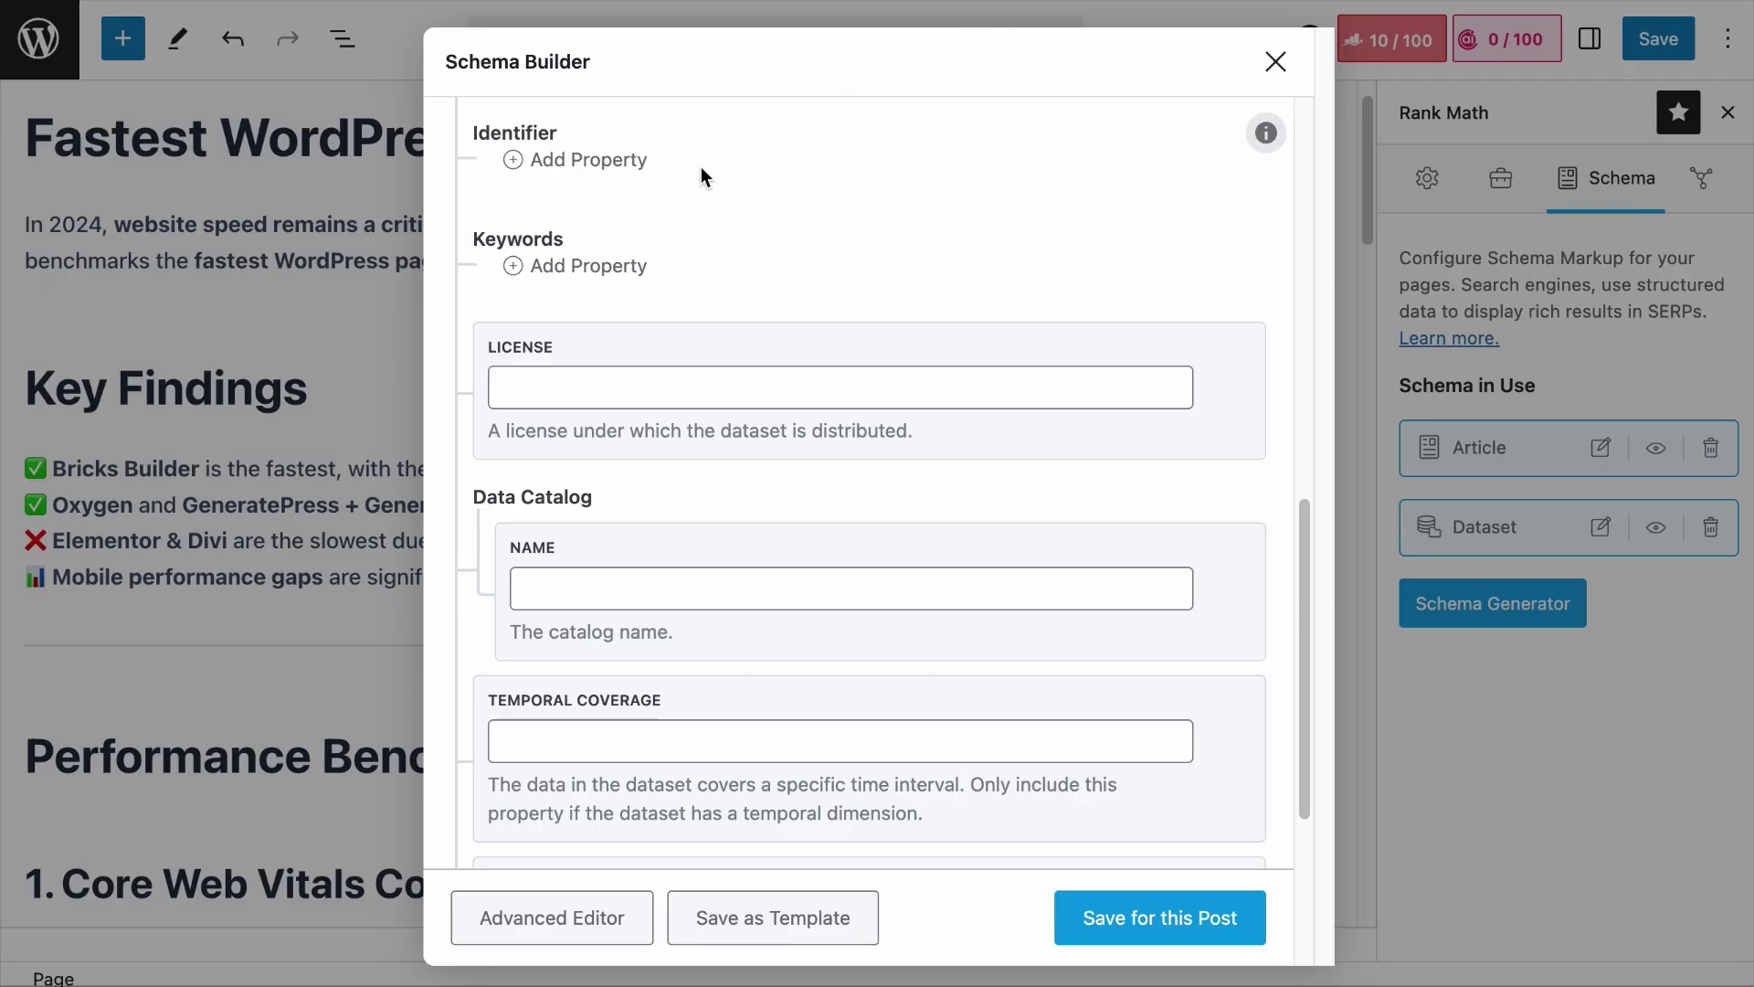
click(616, 164)
click(652, 236)
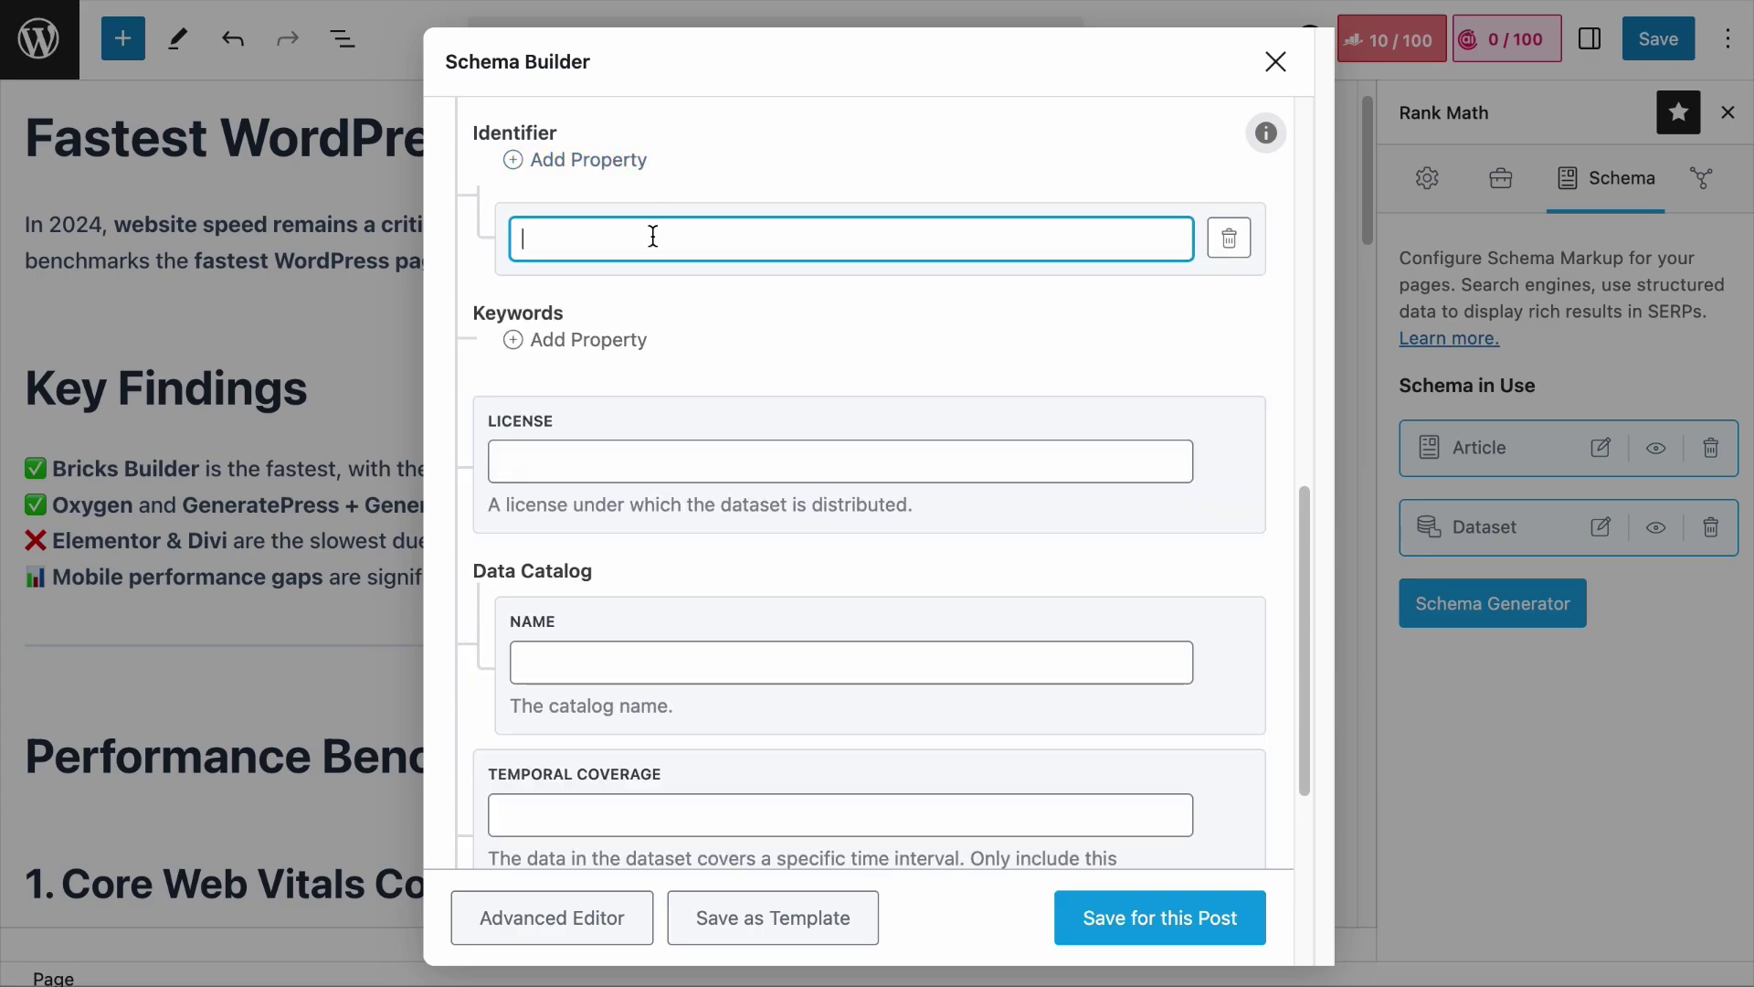
text(https://doi.org/10.1234/567890)
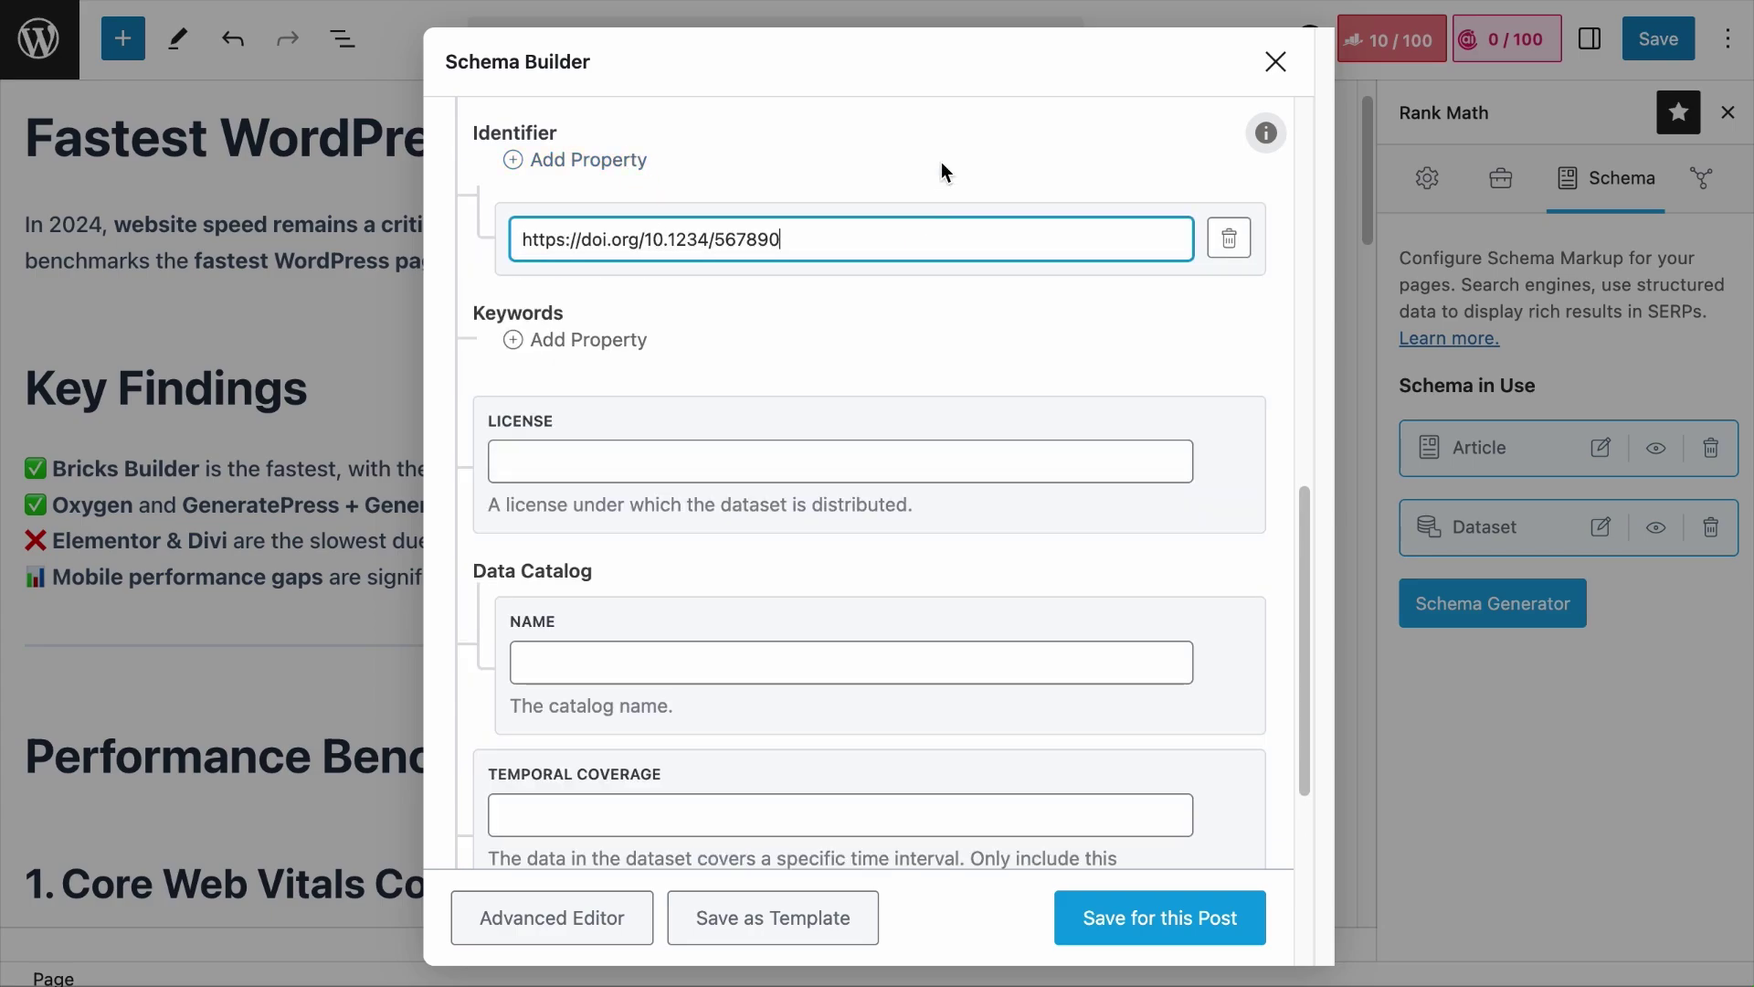
click(567, 166)
click(566, 166)
click(1229, 413)
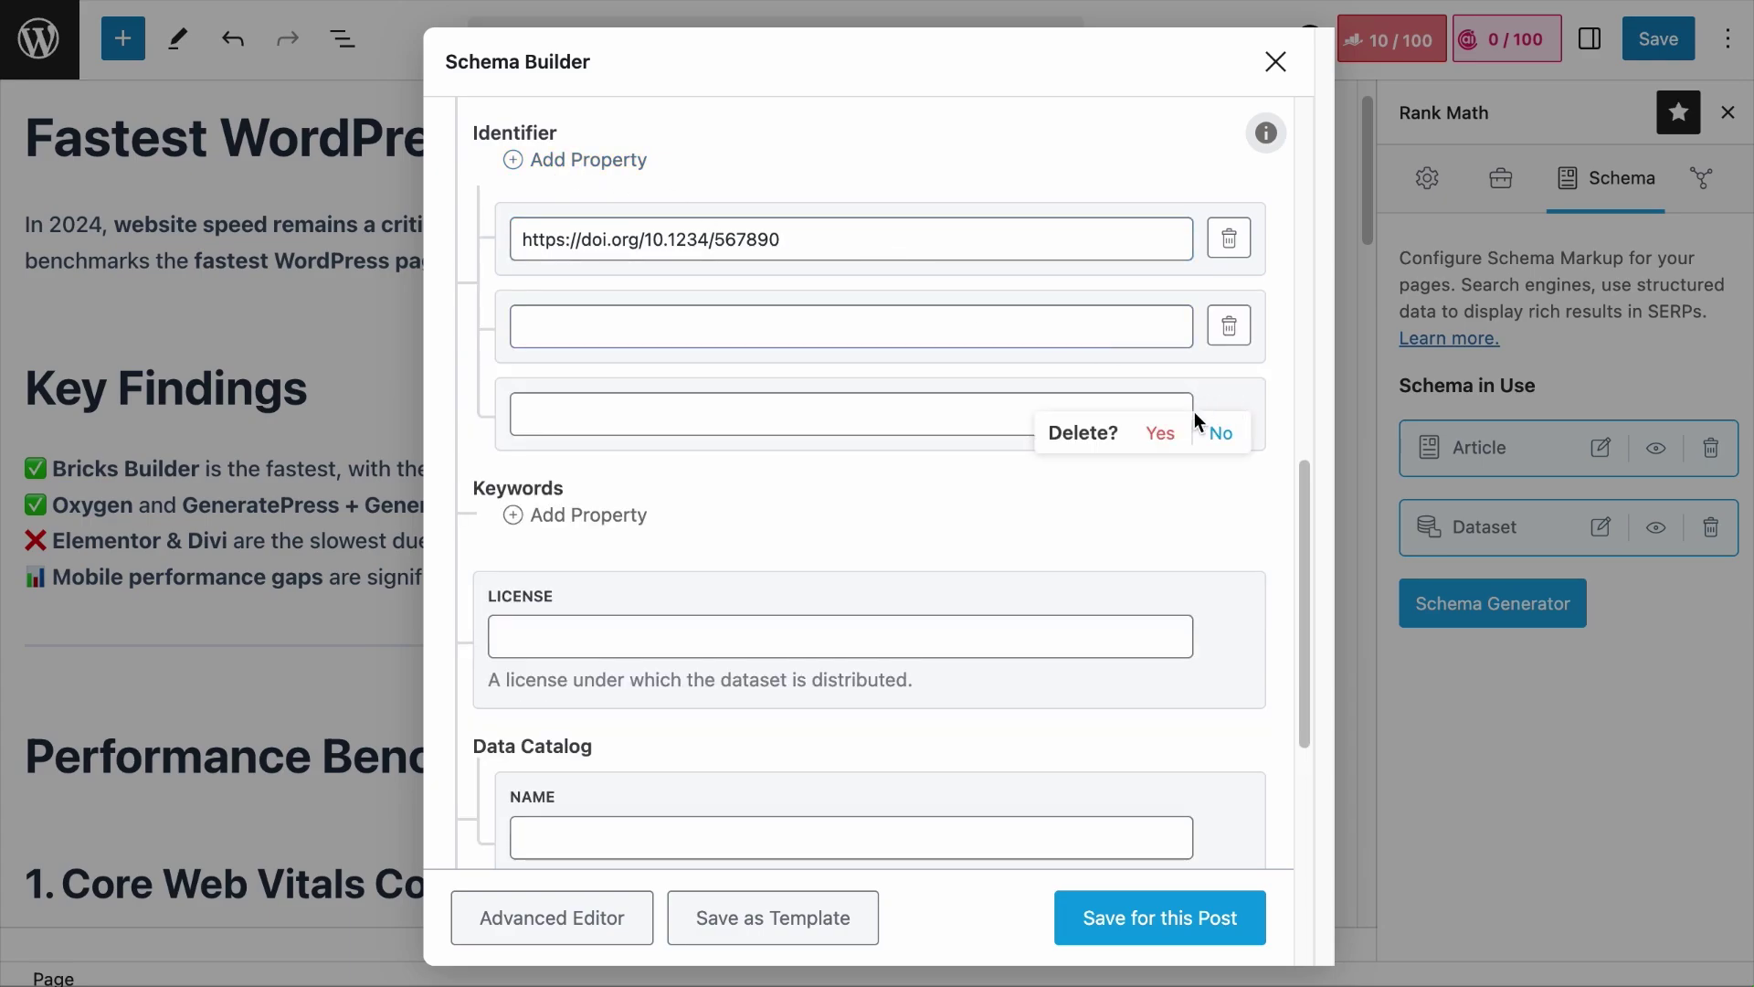
click(1162, 429)
click(1228, 329)
click(1160, 345)
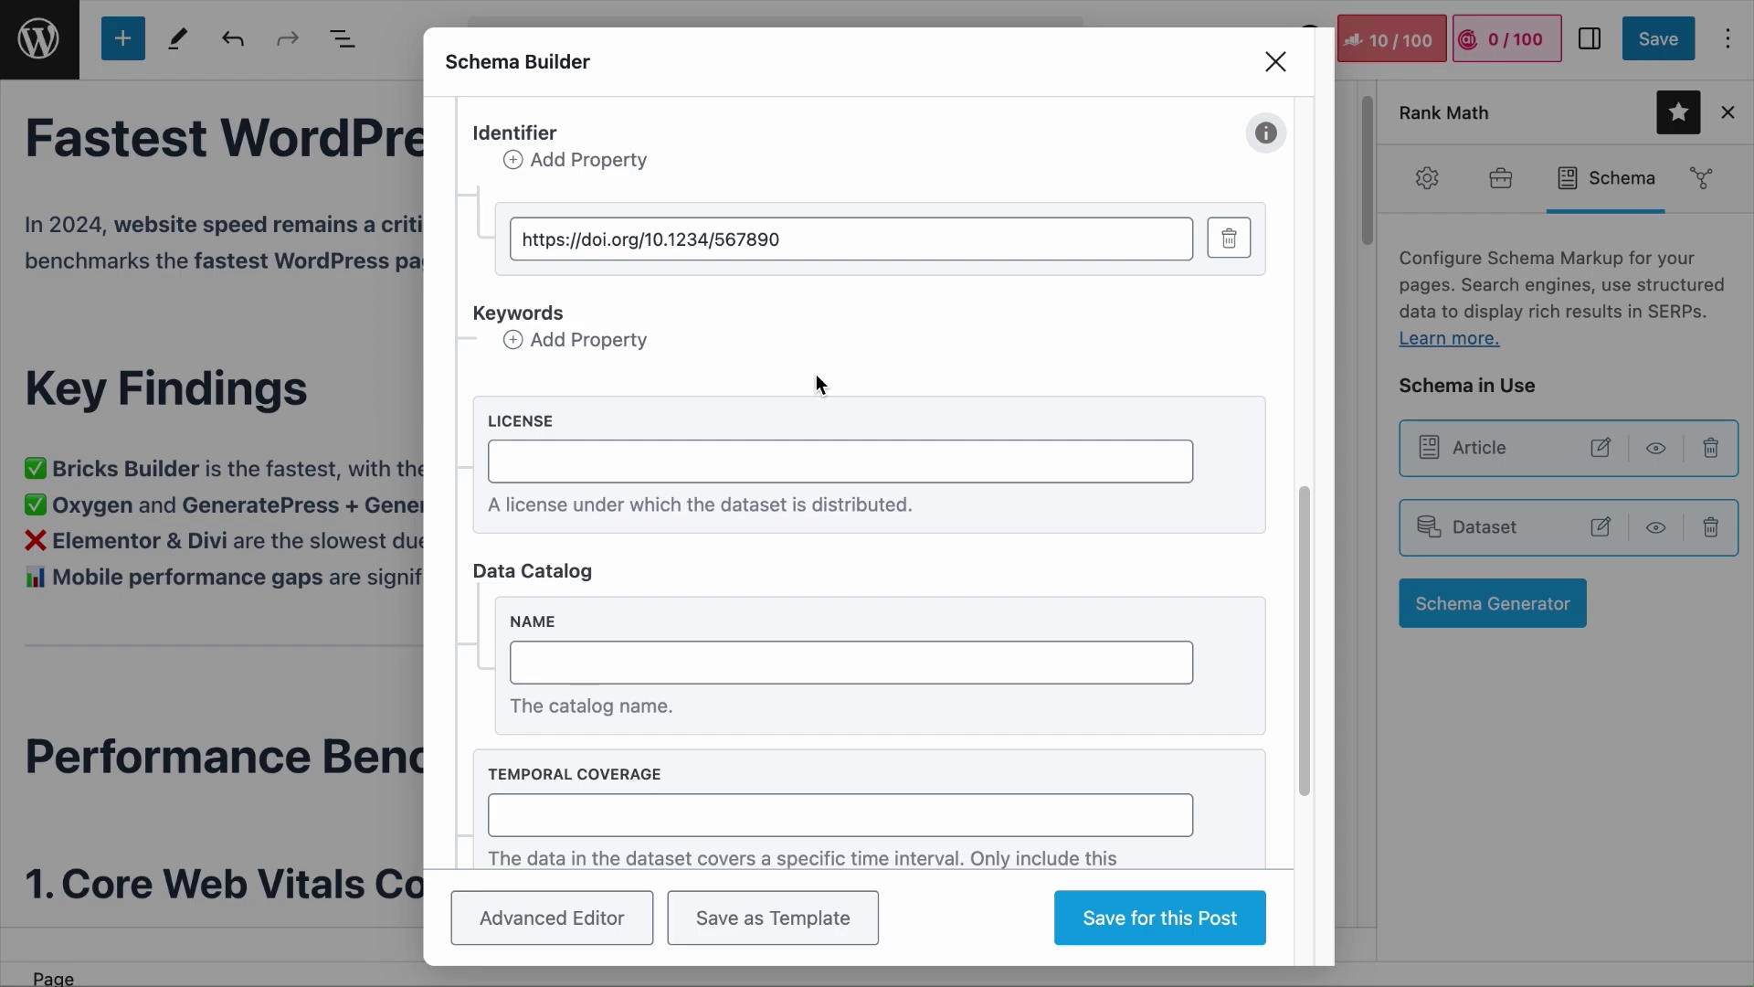
Step: Add keywords WordPress Page Builders, Website Performance, Page Speed, Site Optimization and Drag-and-drop Page Builders
click(608, 347)
click(607, 347)
click(608, 347)
click(608, 348)
click(608, 347)
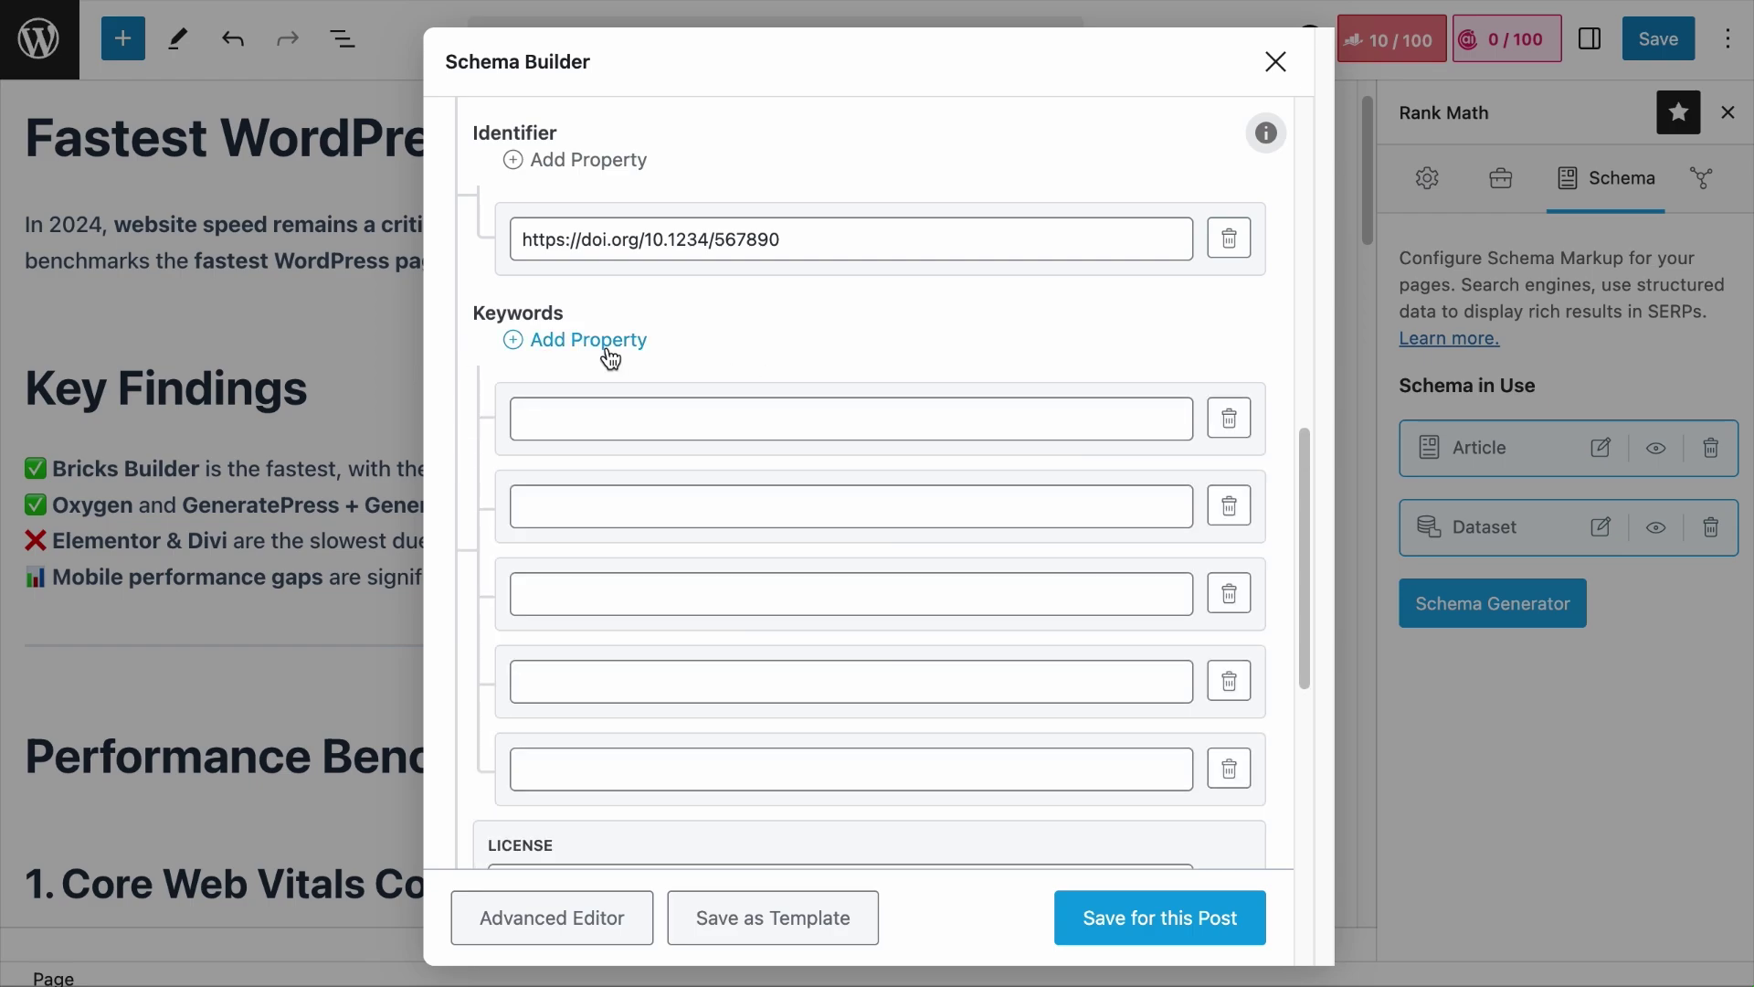
click(644, 419)
text(WordPress Page Builders)
key(Tab)
text(Website Performance)
key(Tab)
text(Page Speed)
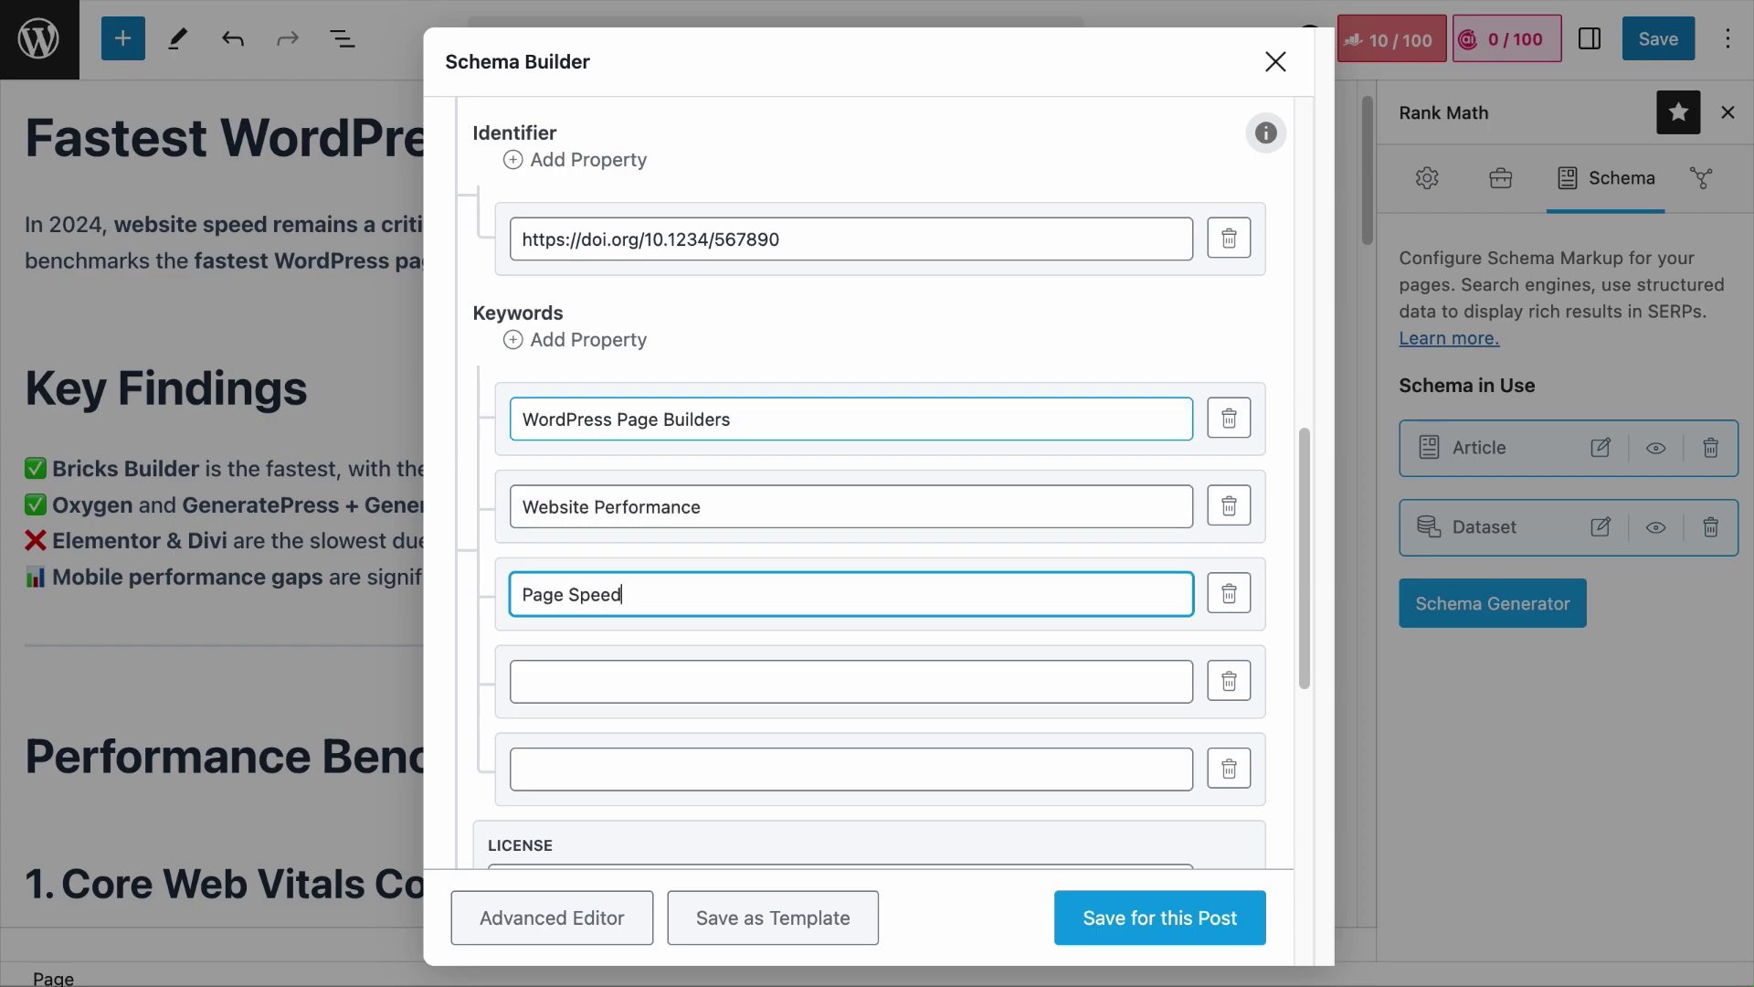
key(Tab)
text(Site Optimization)
key(Tab)
text(Drag-and-drop Page Builders)
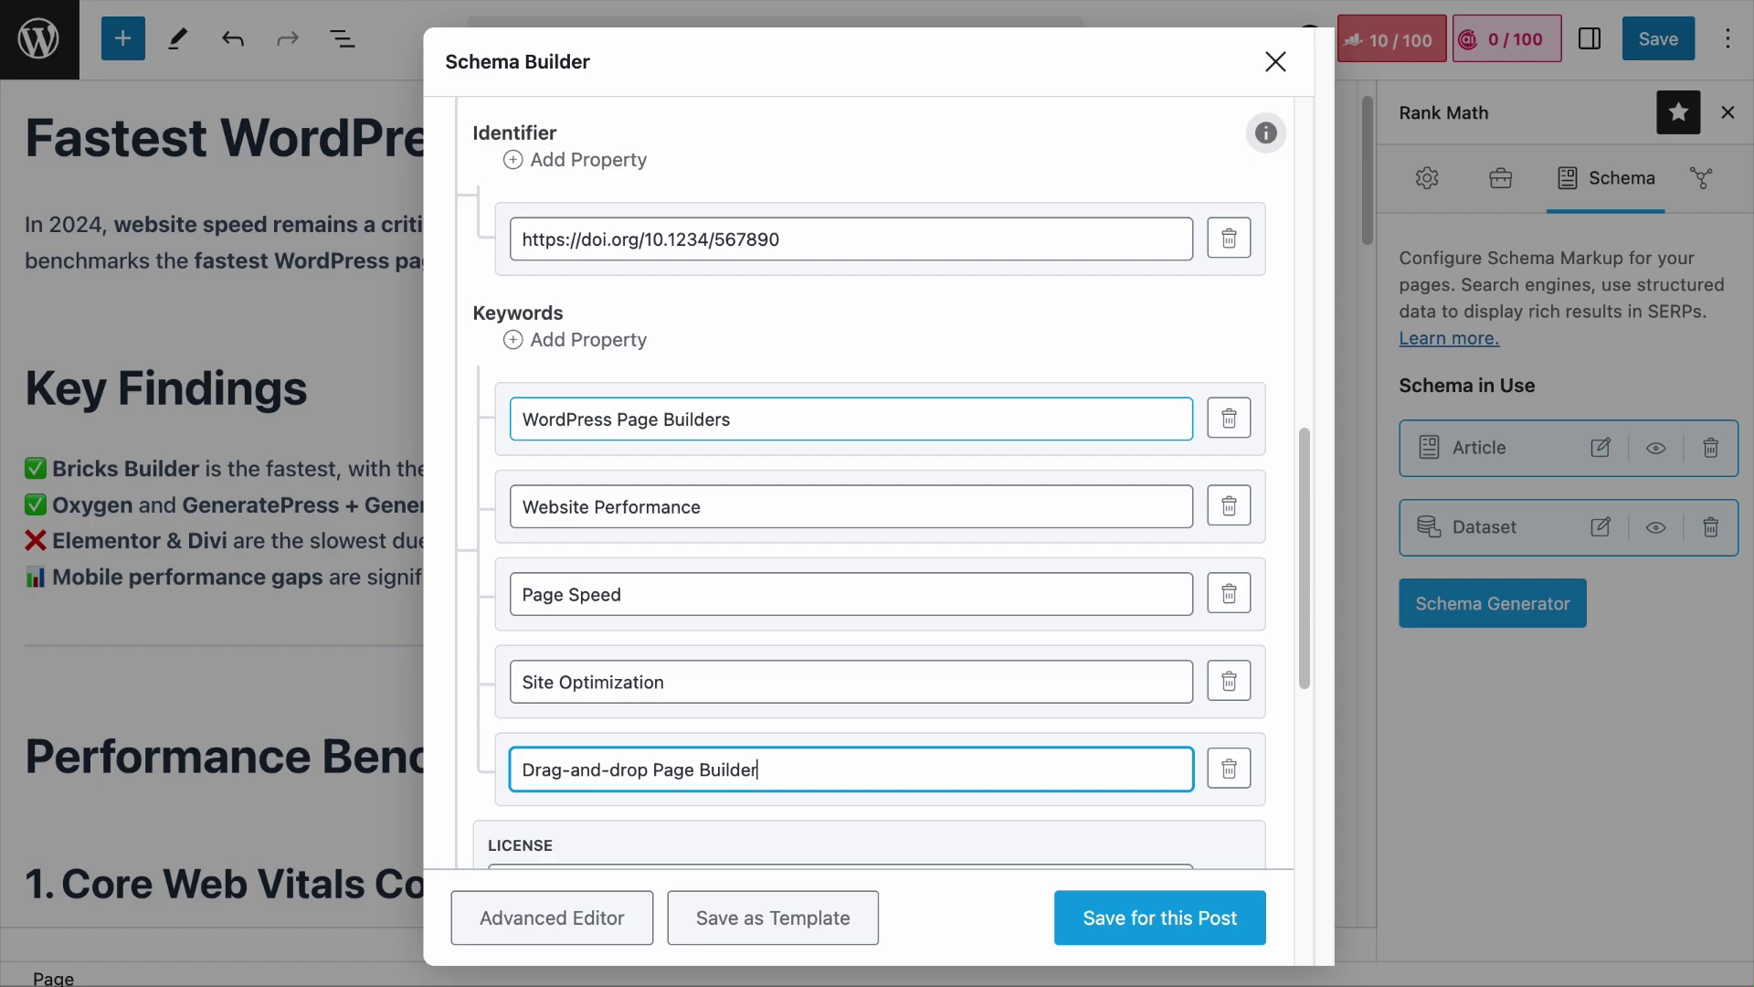
Step: Add two more keywords, Web Development and Fastest Page Builders
click(589, 340)
click(588, 340)
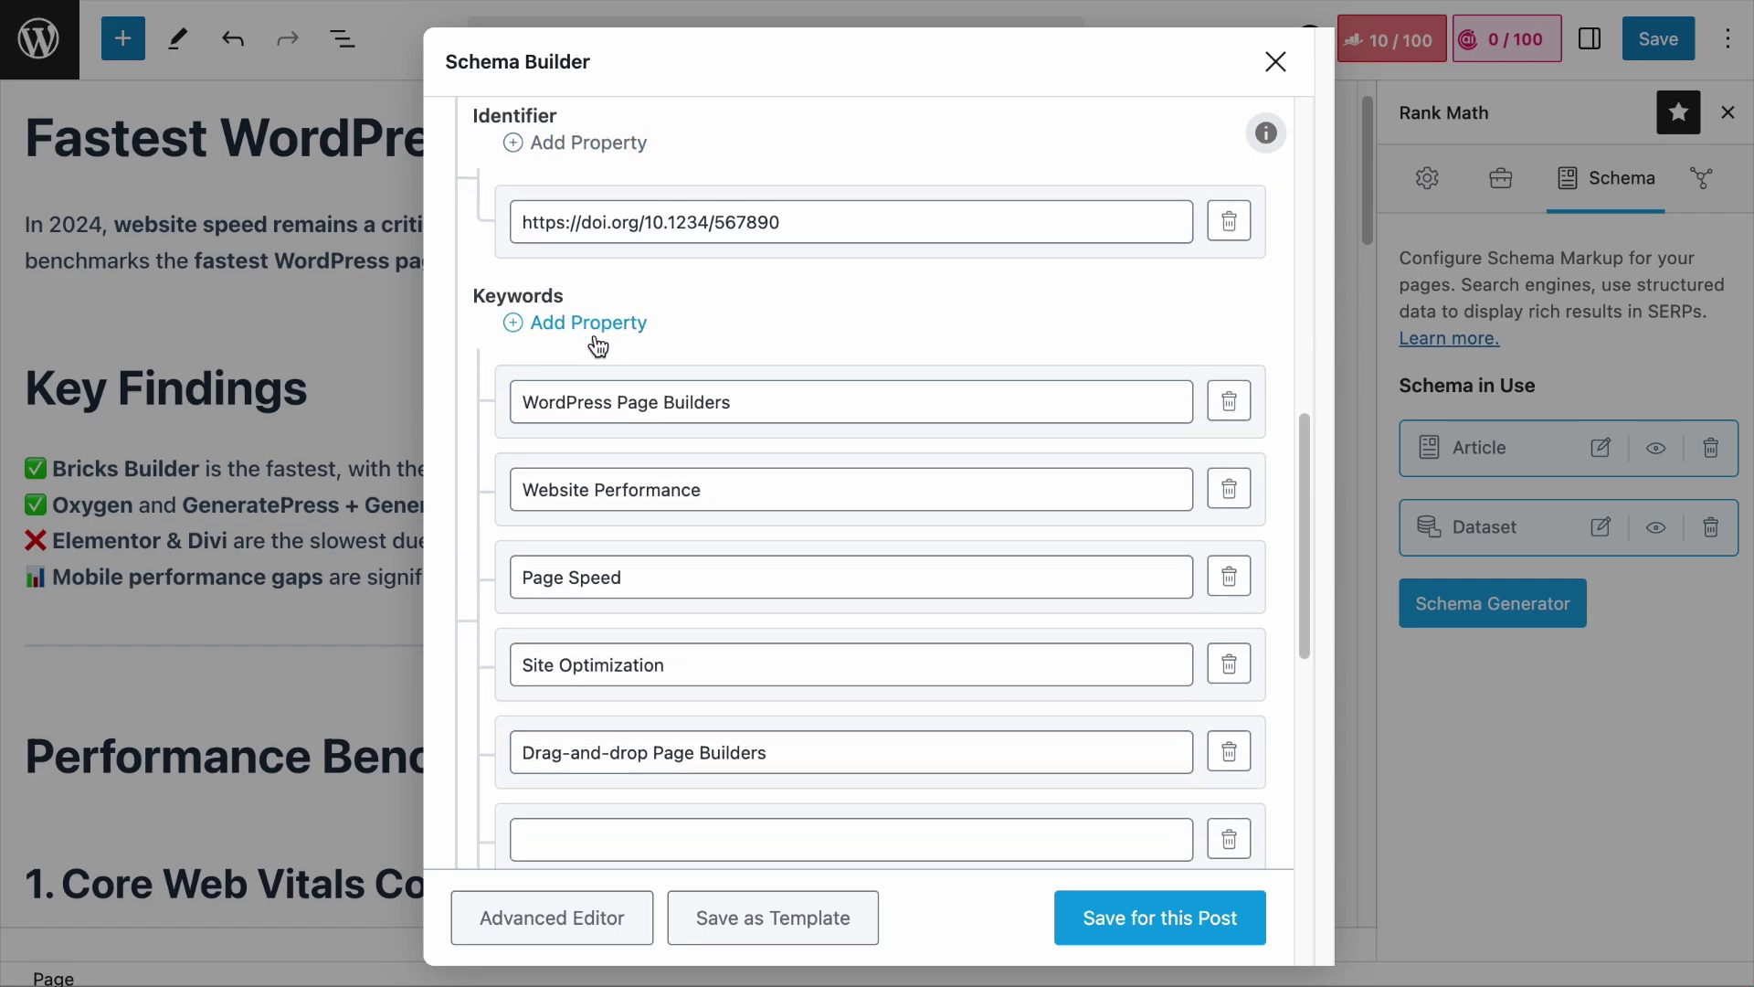
scroll(593, 411, down, 2)
click(637, 736)
text(Web Development)
key(Tab)
text(Fastest Page Builders)
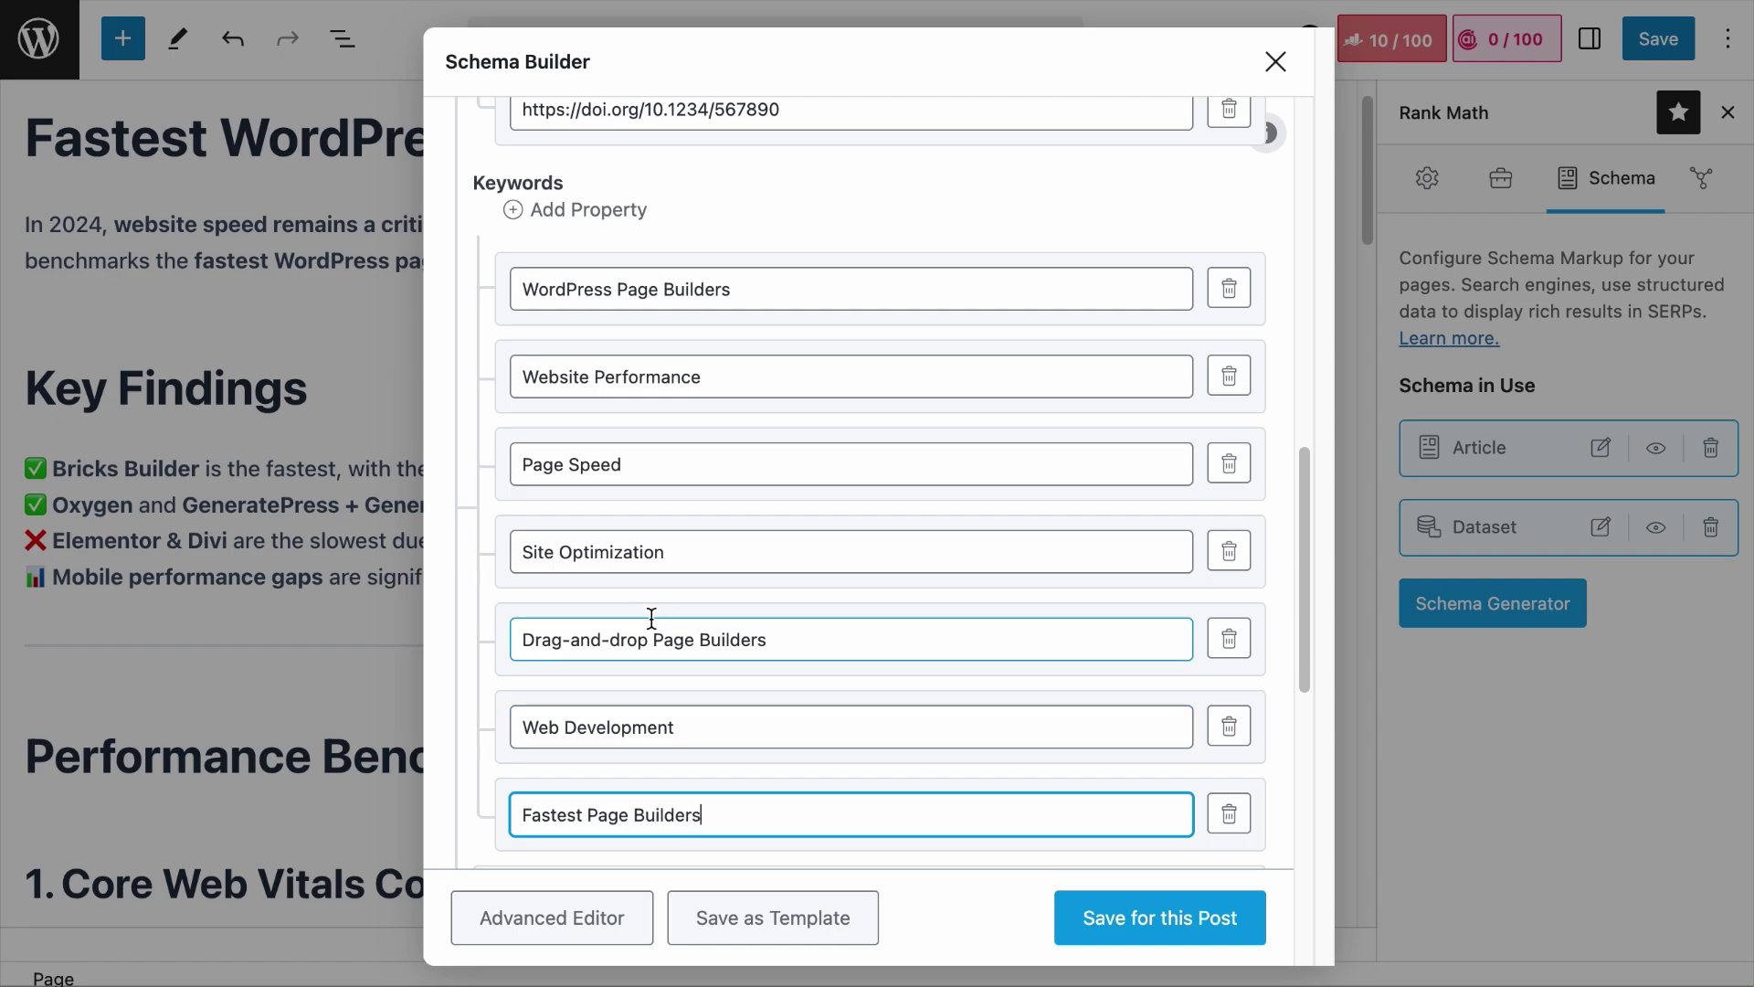
scroll(652, 618, down, 1)
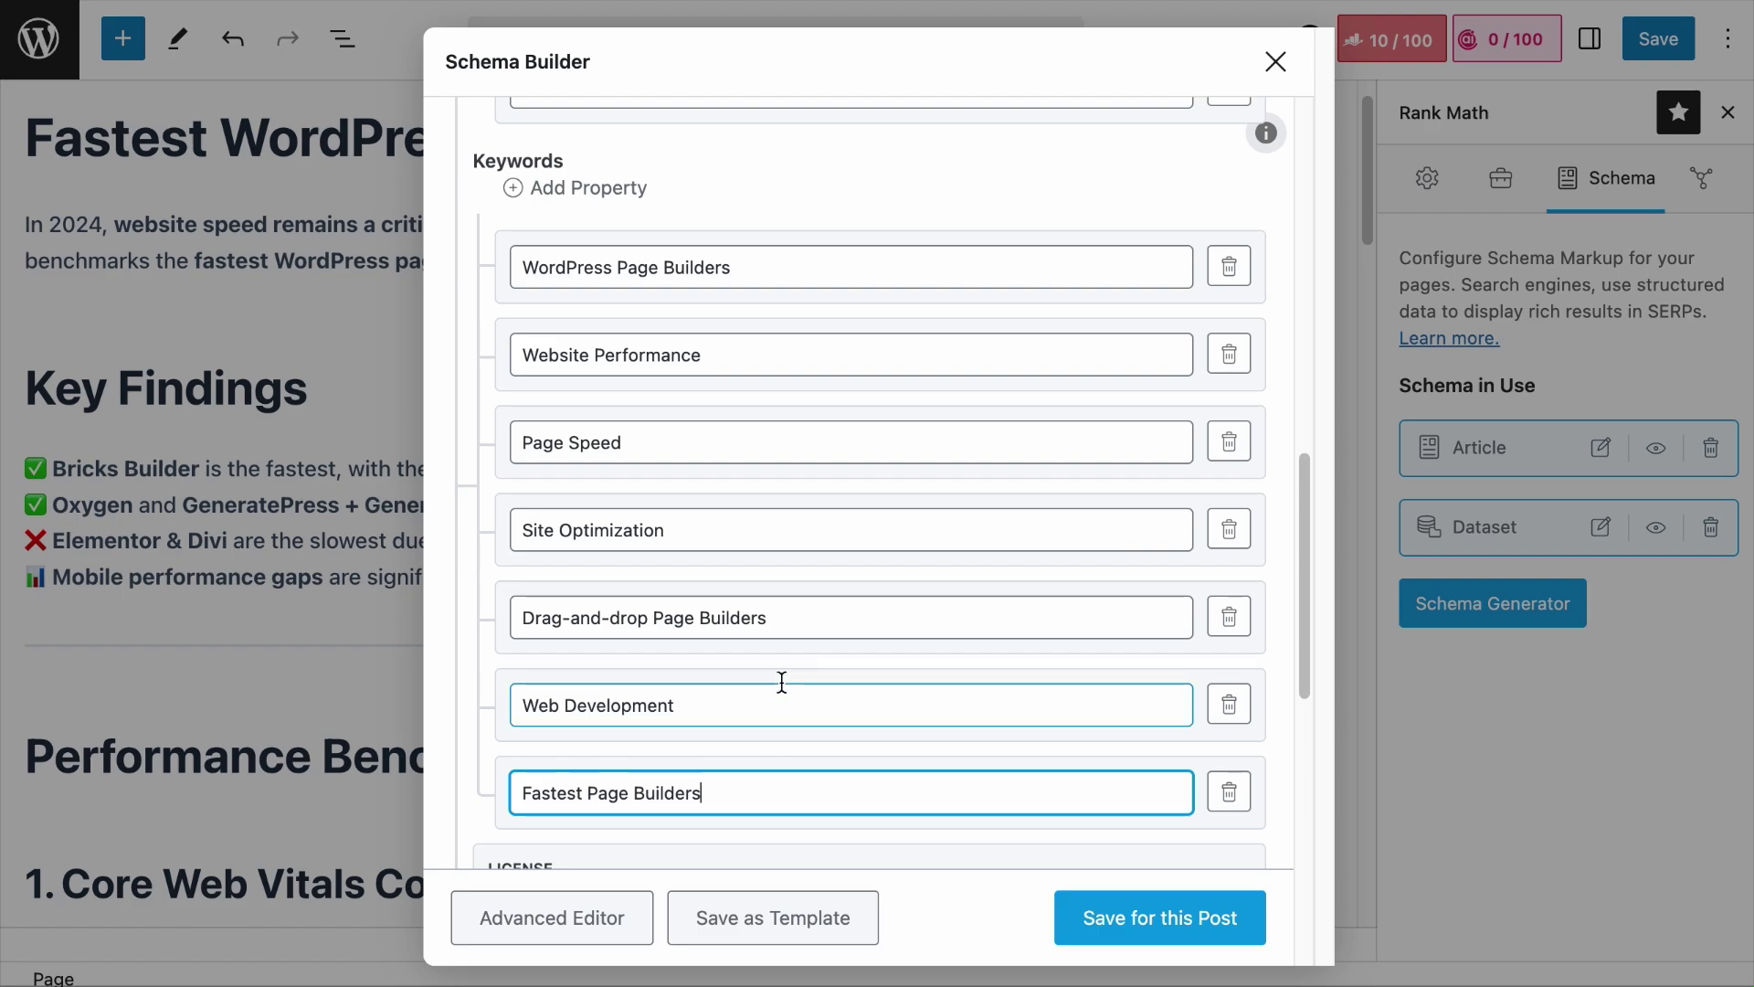
scroll(782, 682, down, 5)
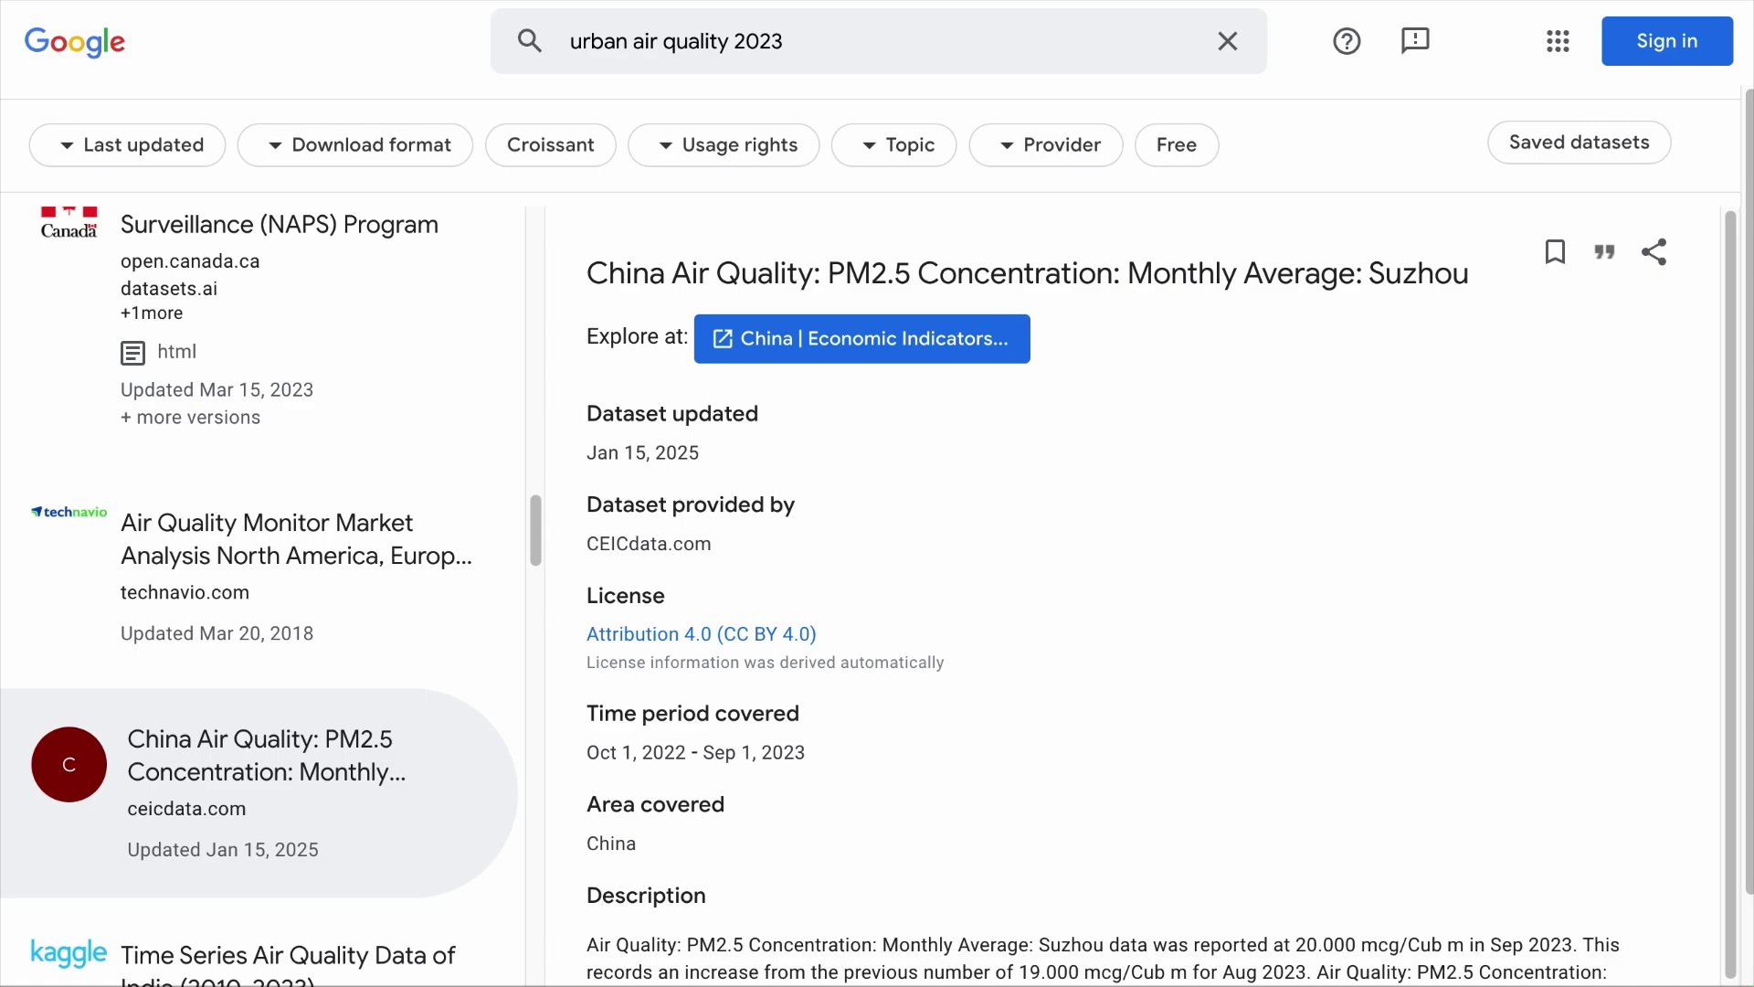
Step: Compare example datasets' licences in Google Dataset Search, then set License to the privacy-policy URL
click(615, 644)
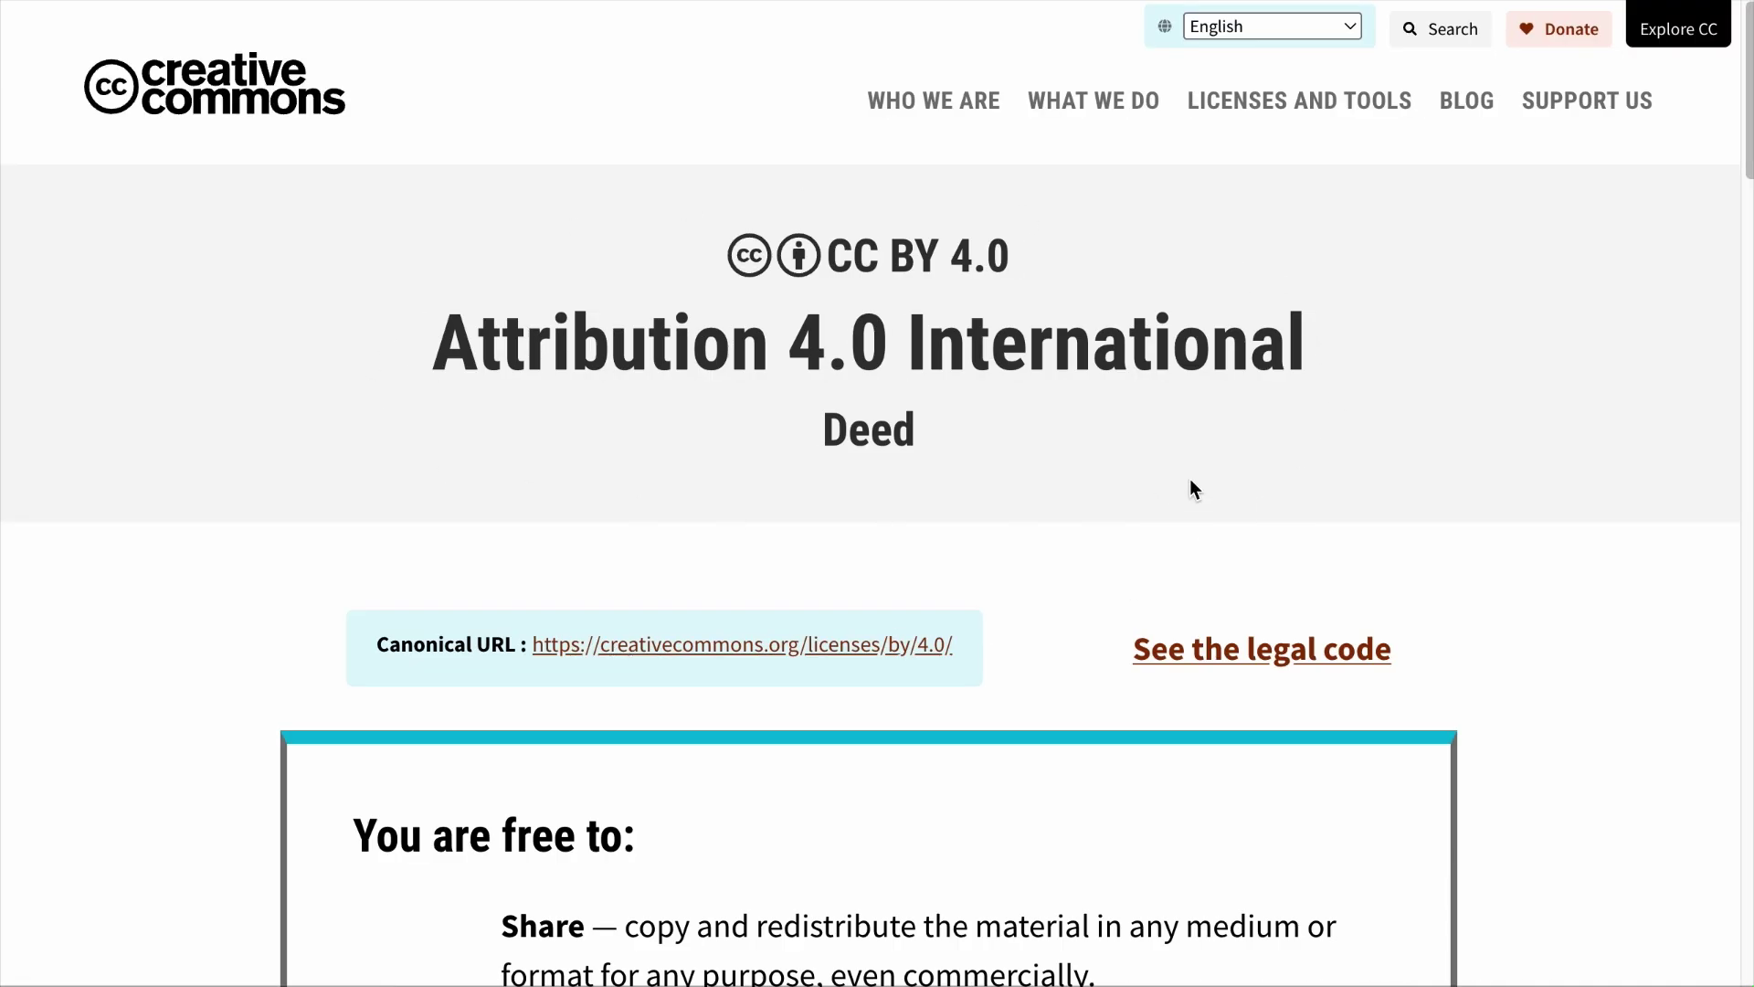
key(ctrl+w)
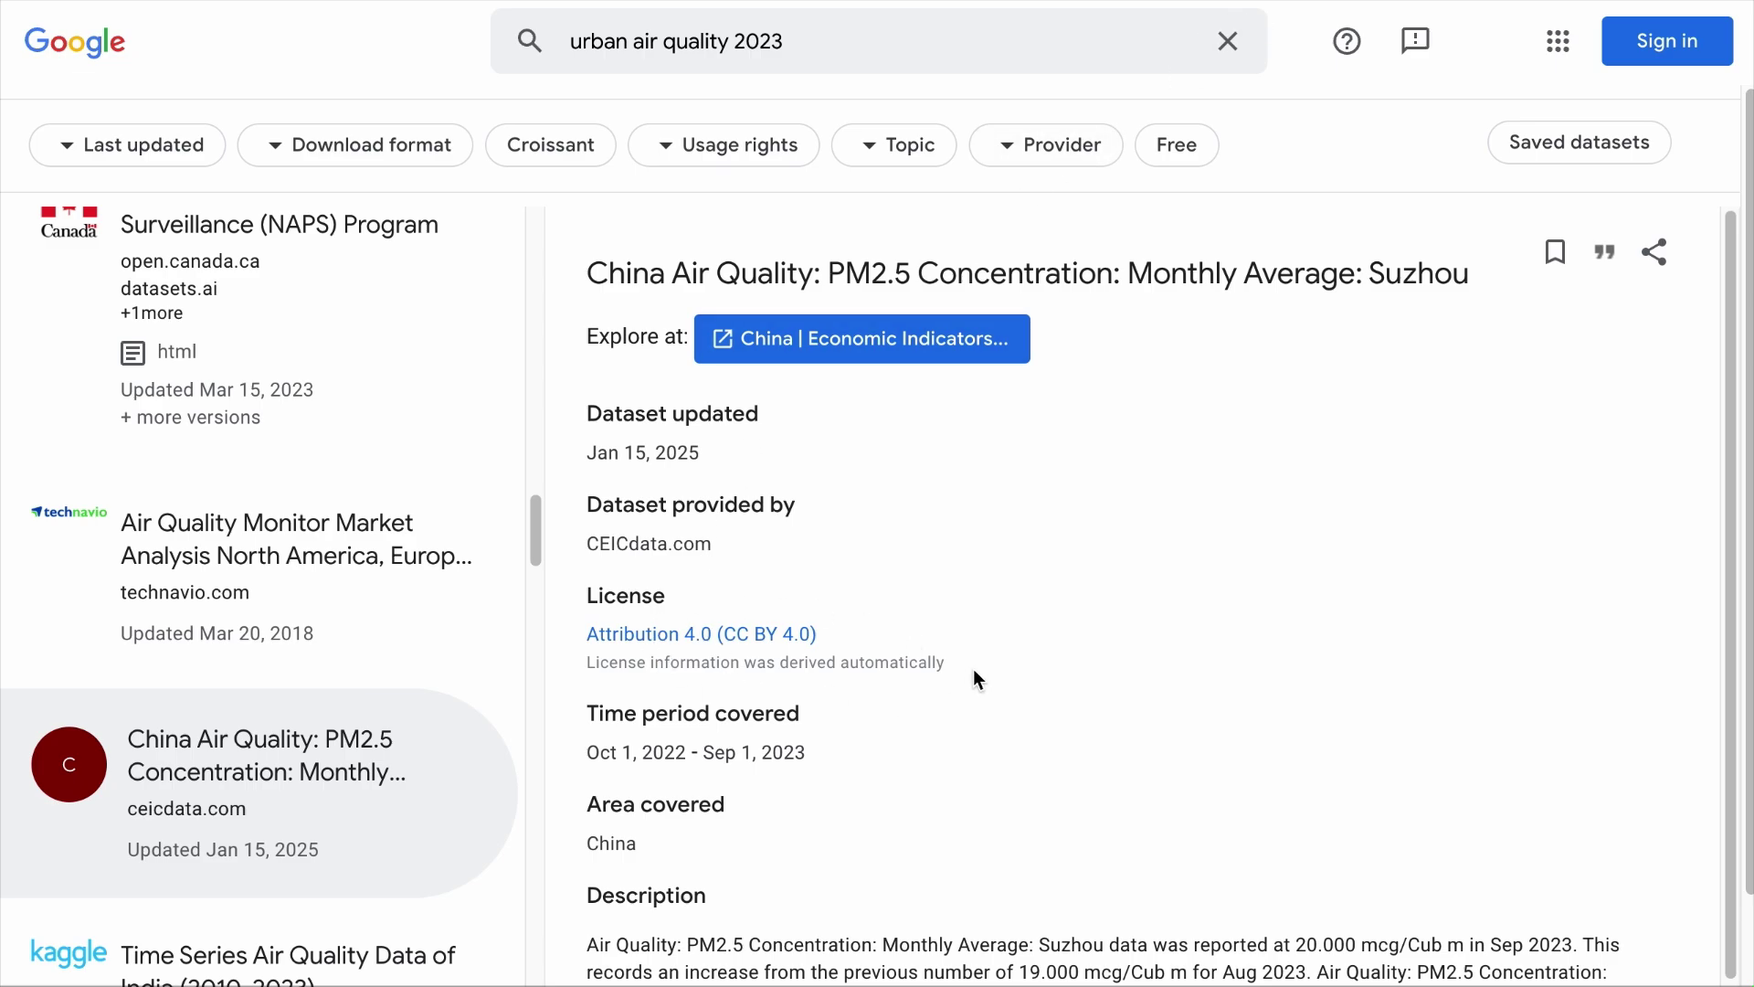
click(396, 544)
scroll(395, 544, up, 3)
click(366, 530)
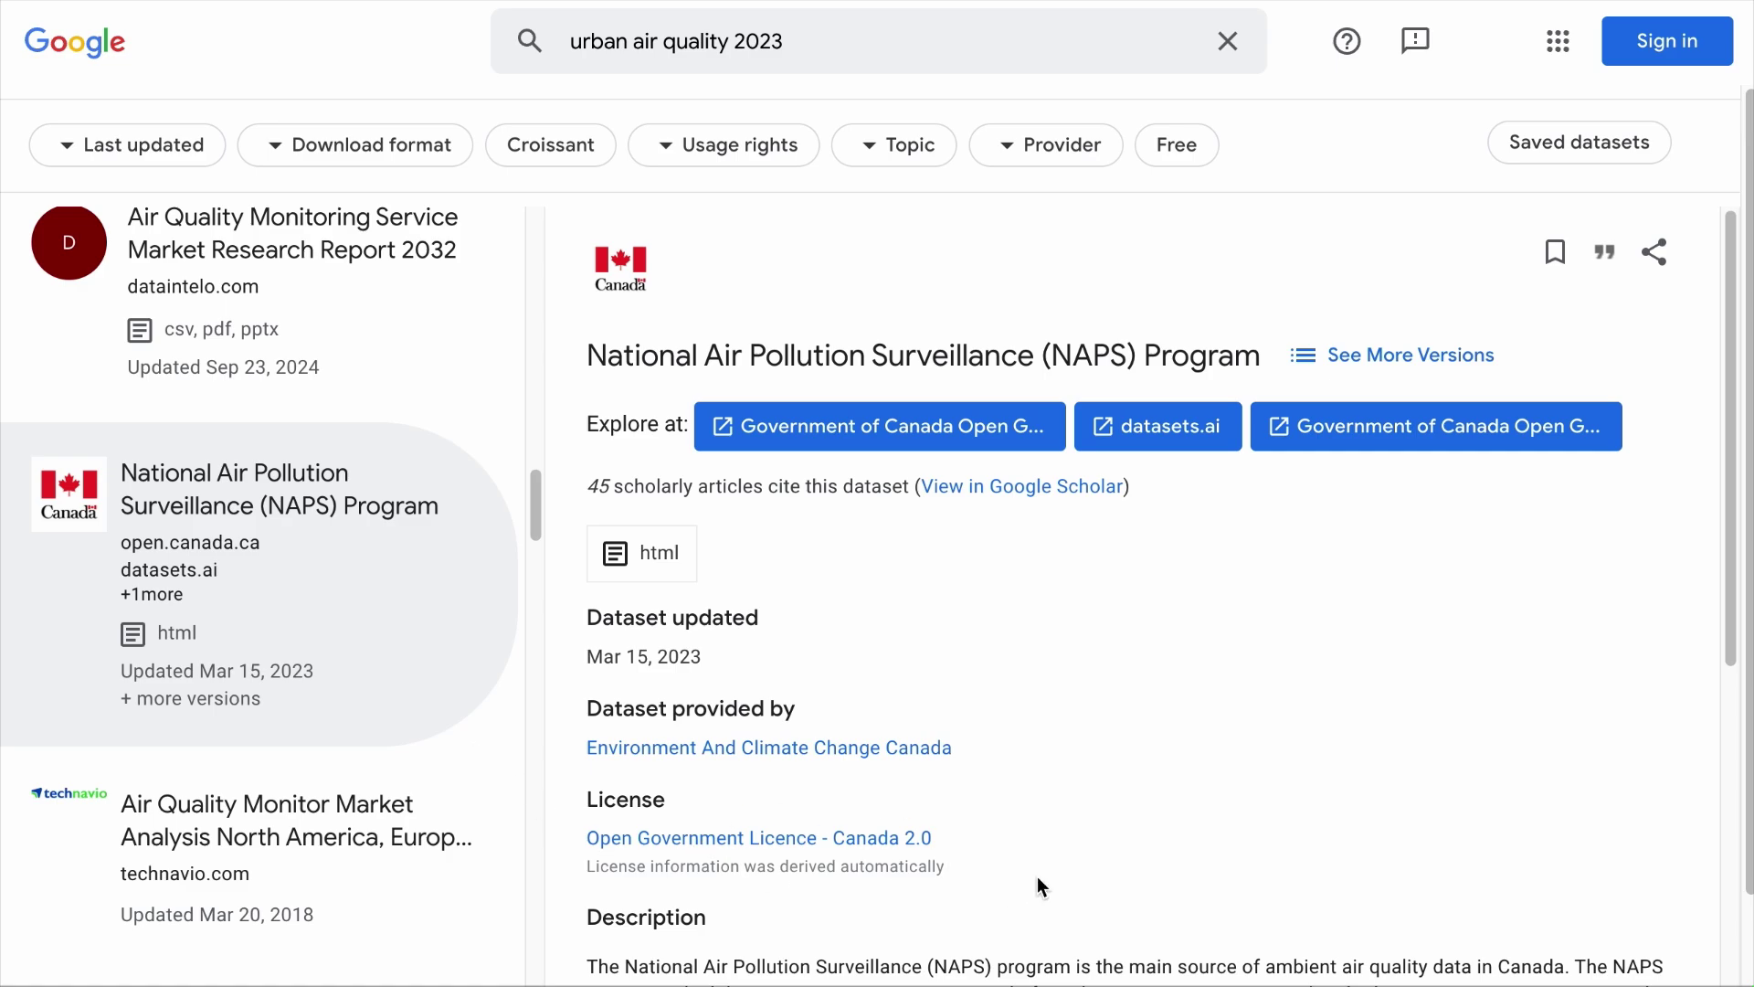
click(319, 301)
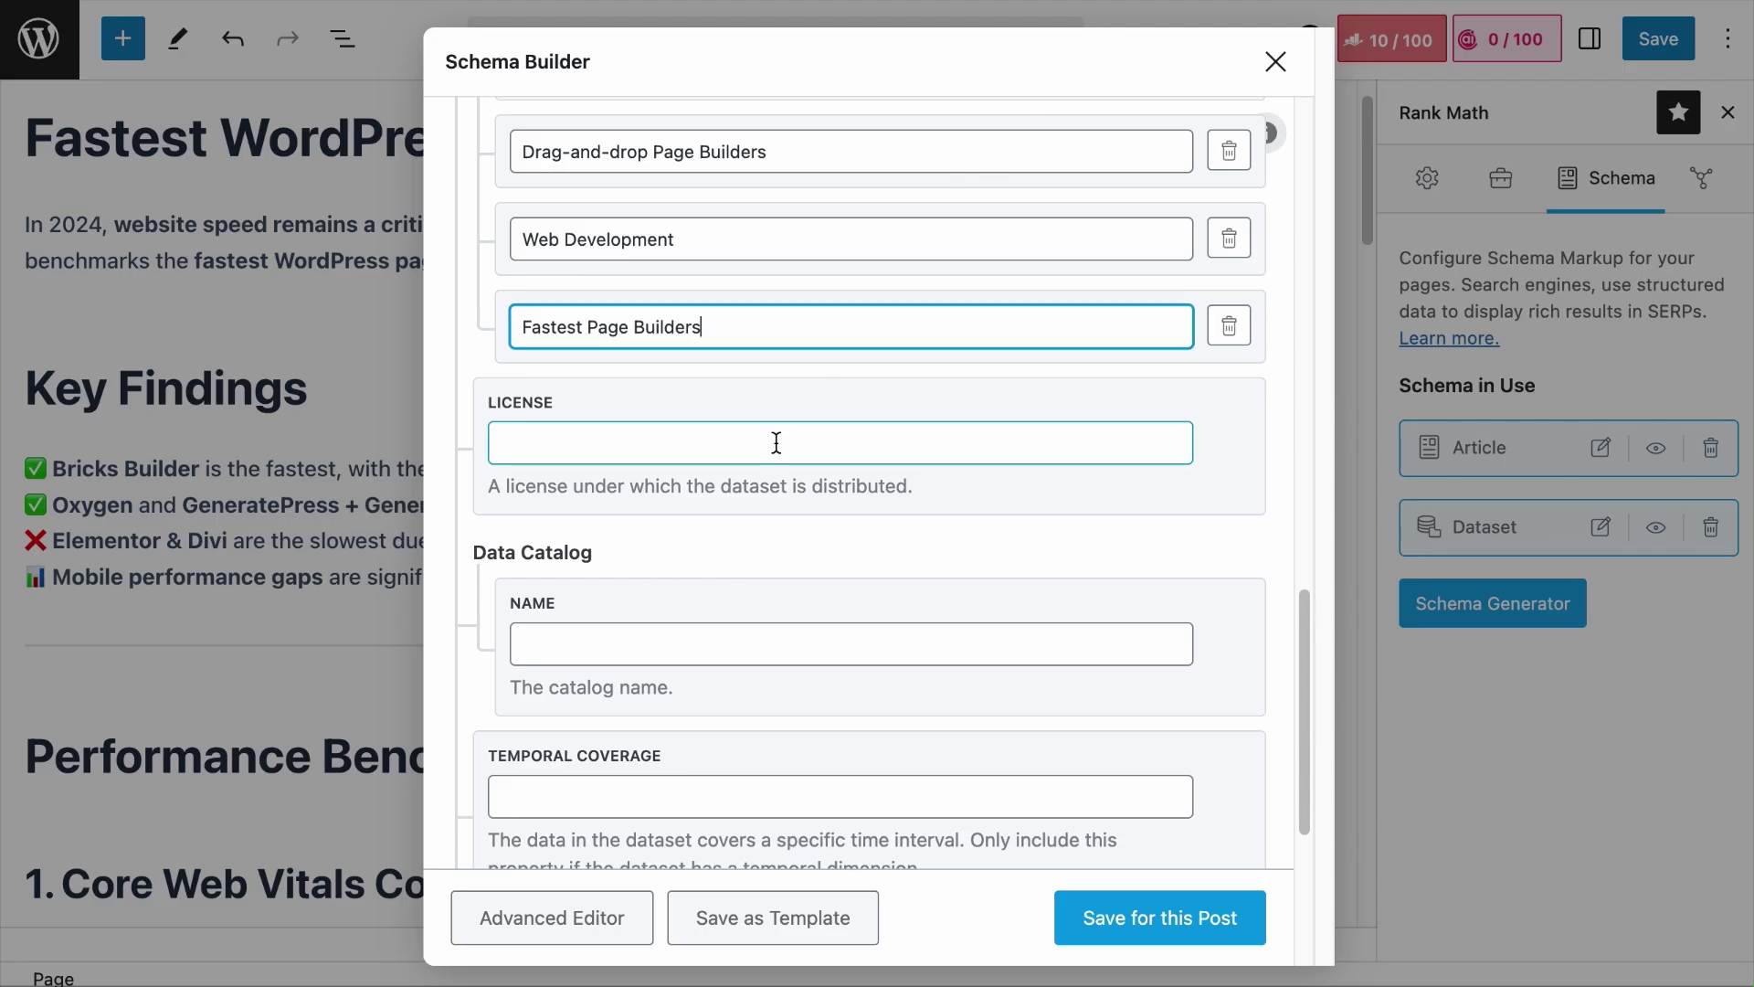
click(776, 442)
key(ctrl+v)
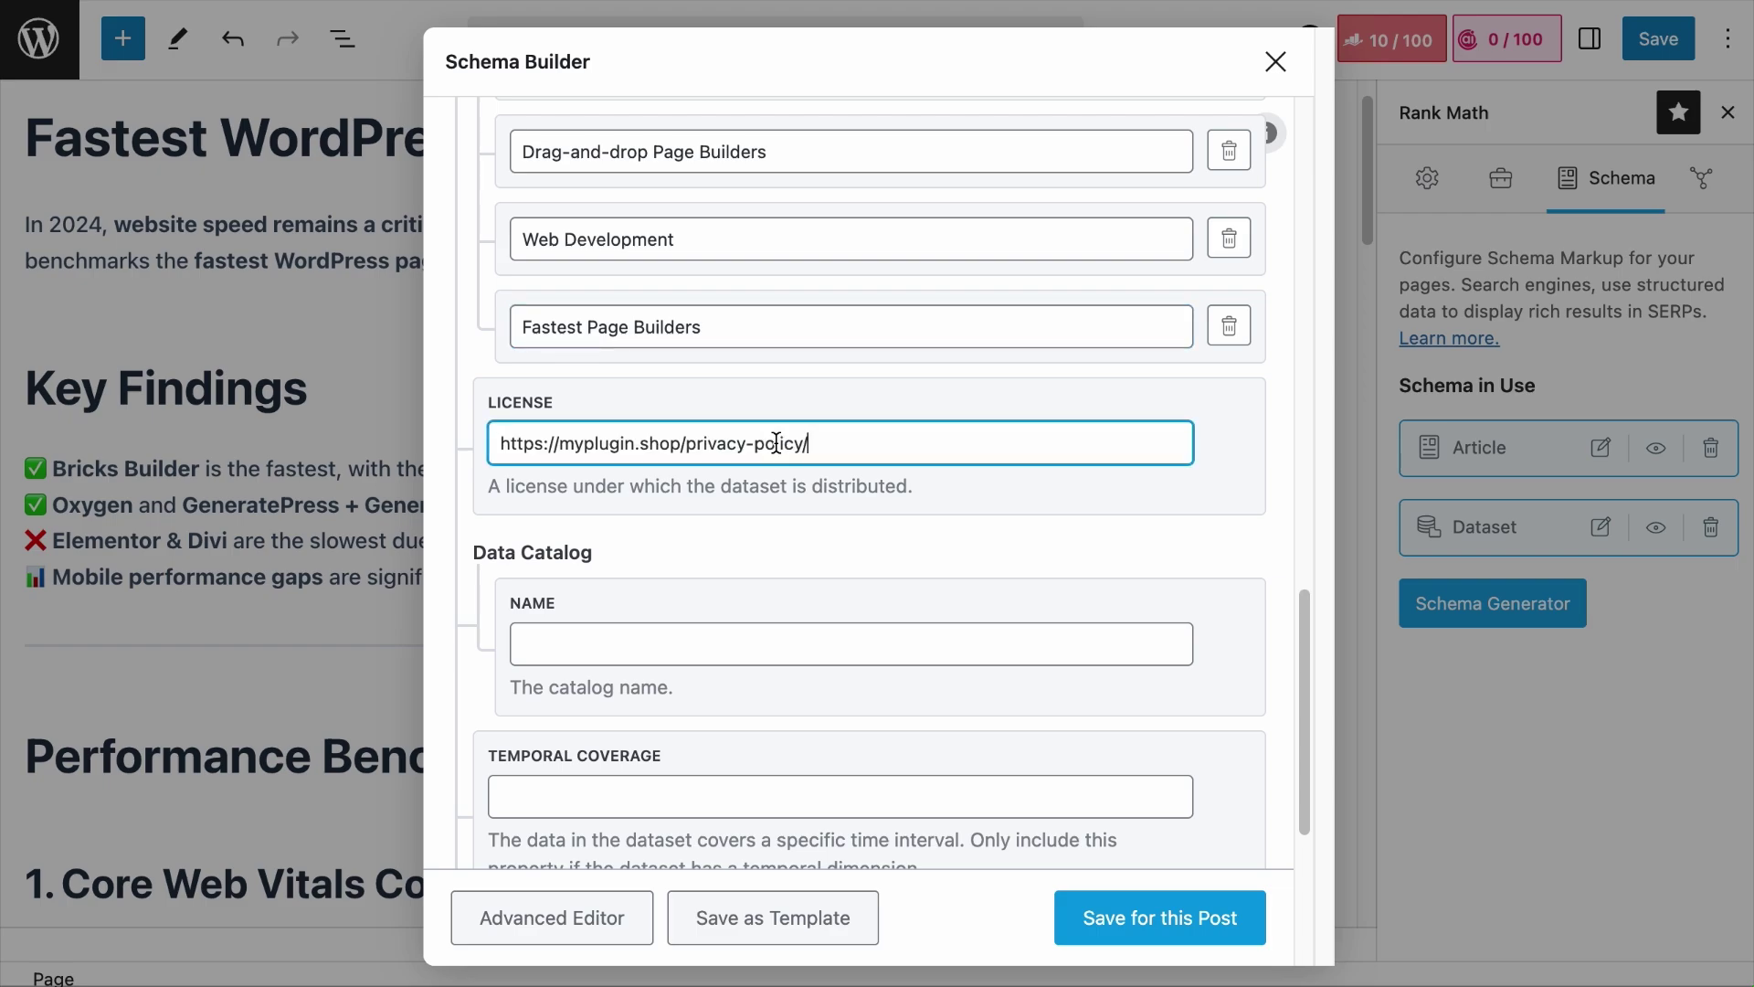
scroll(802, 473, down, 5)
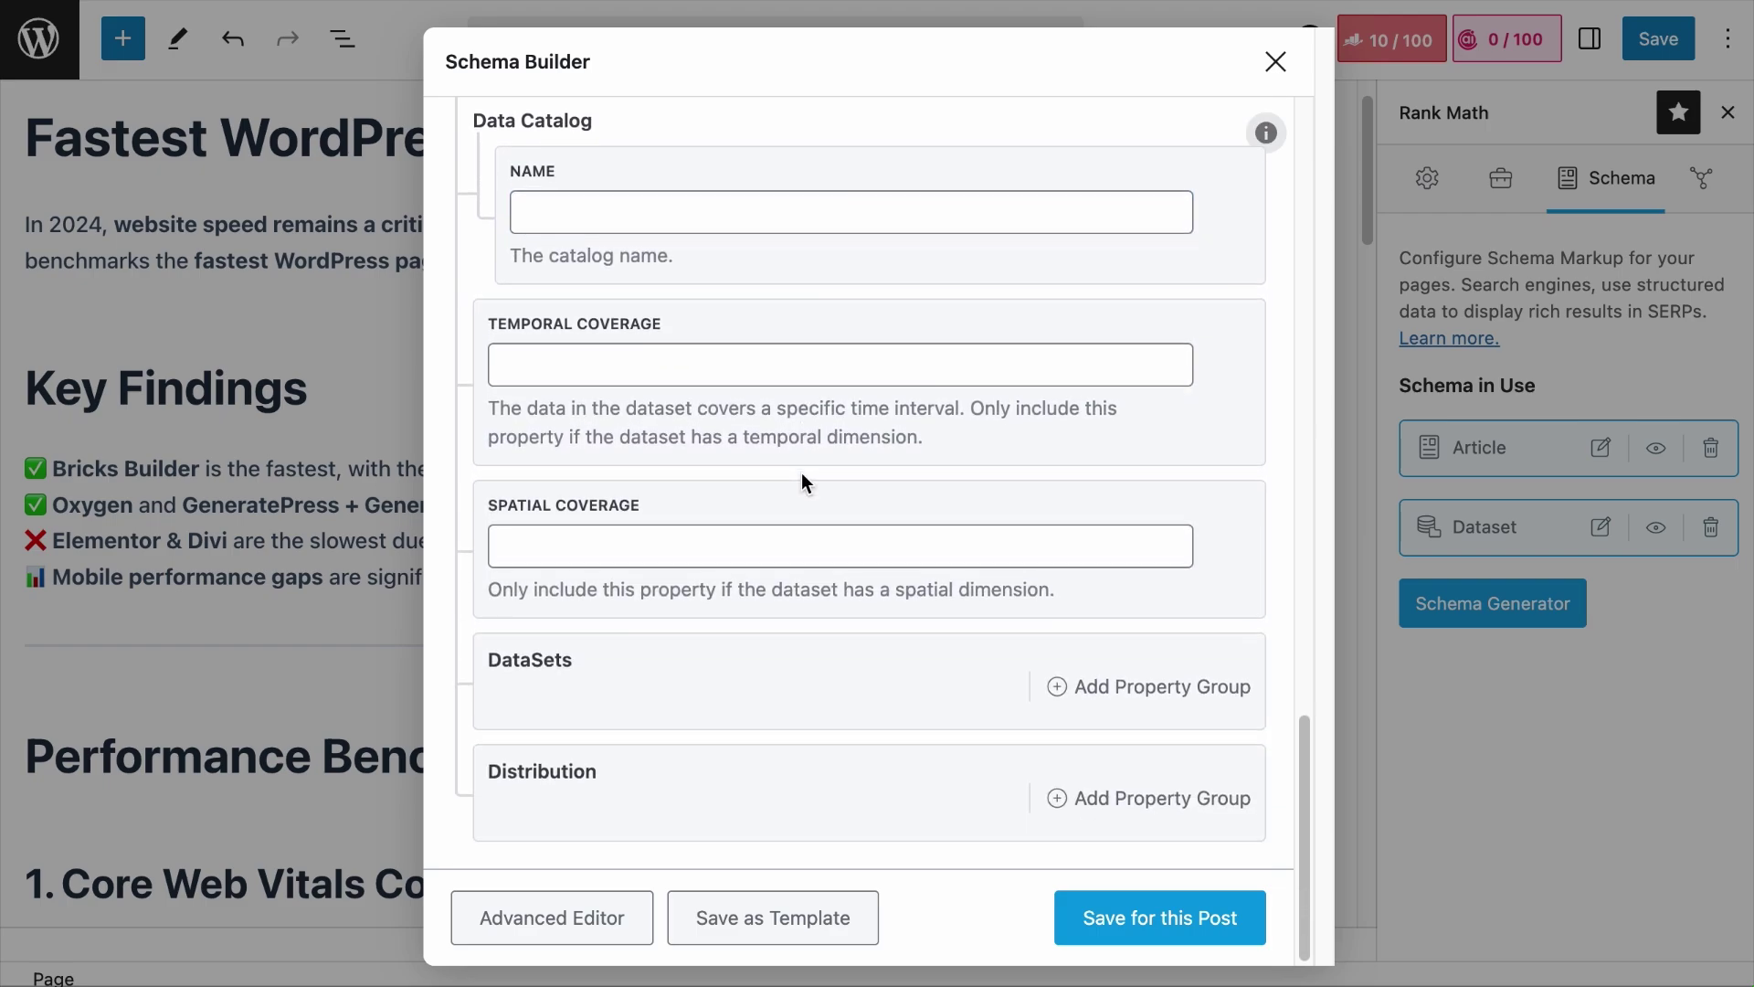
click(820, 210)
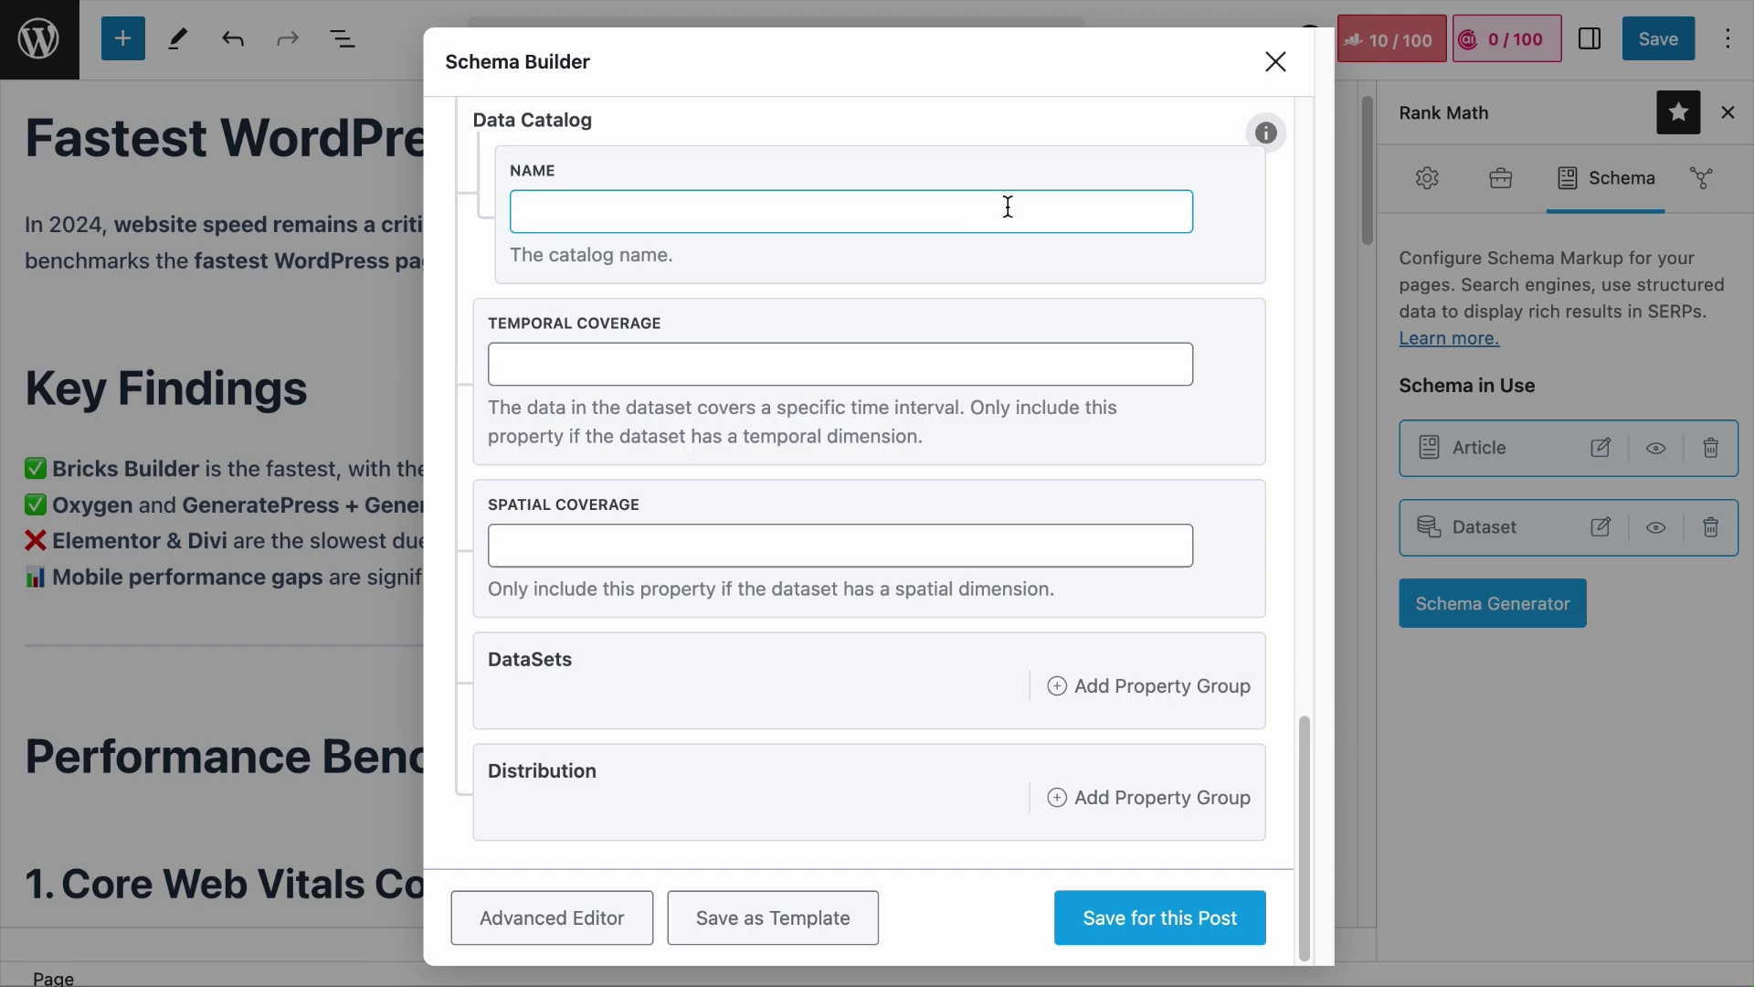
click(1130, 102)
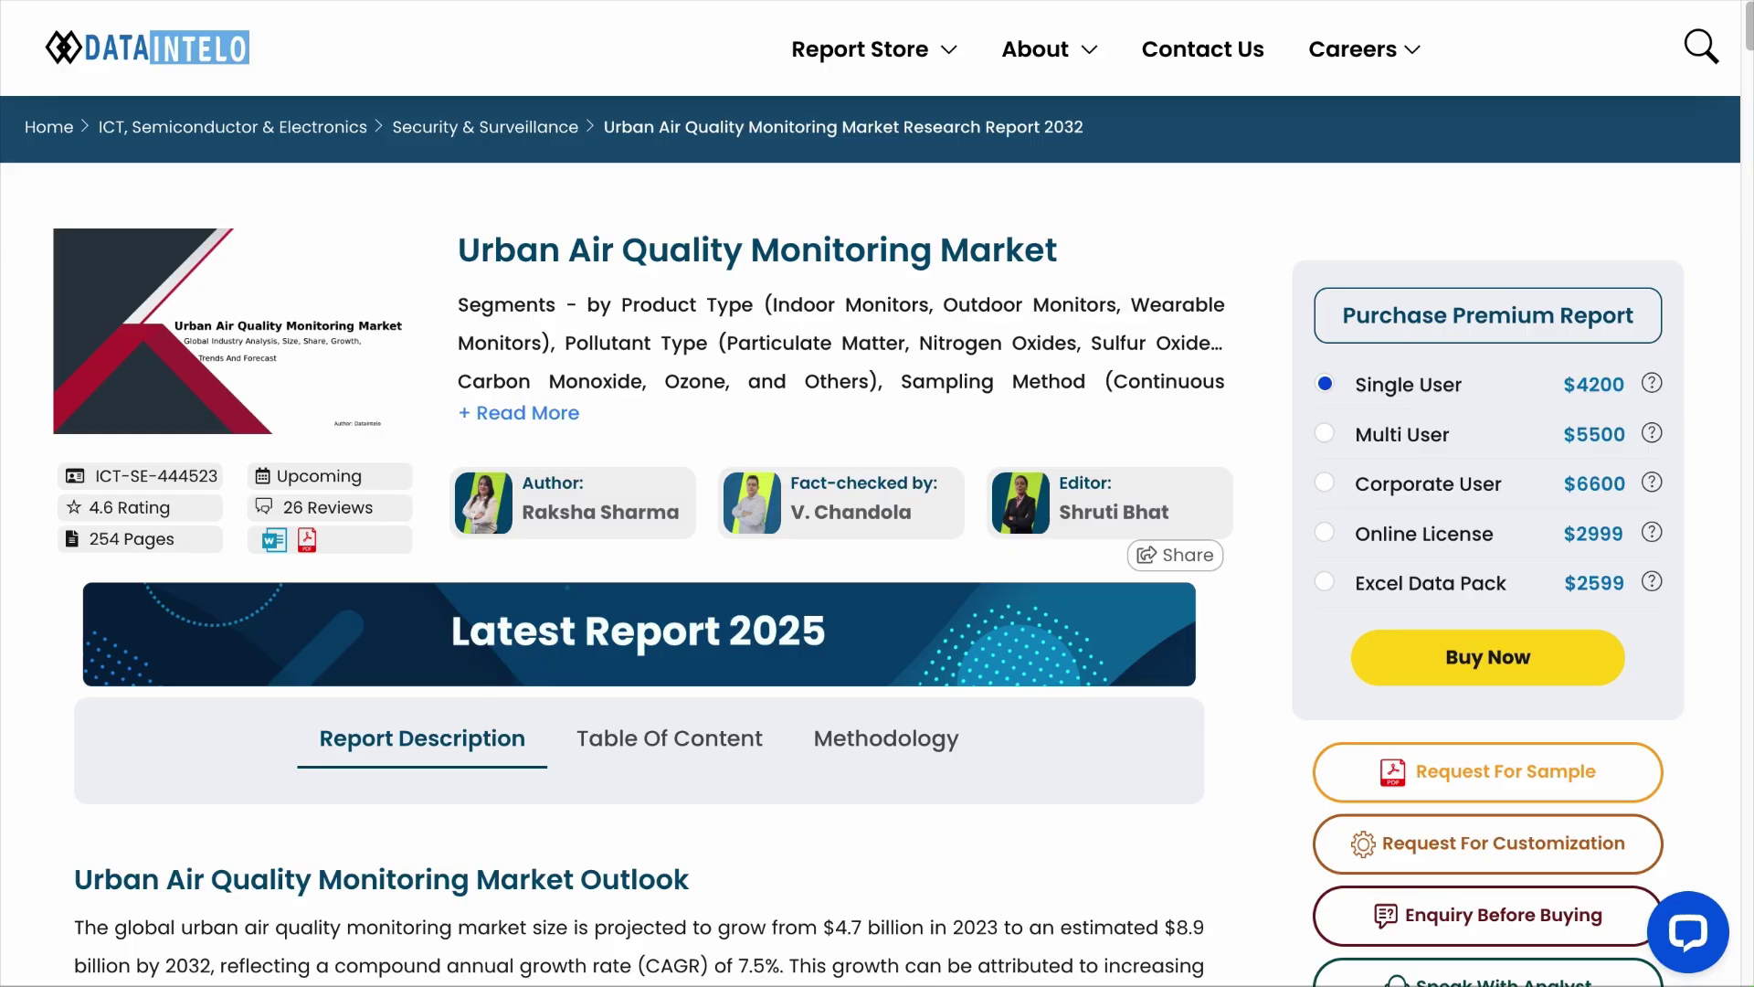
mouse_move(881, 53)
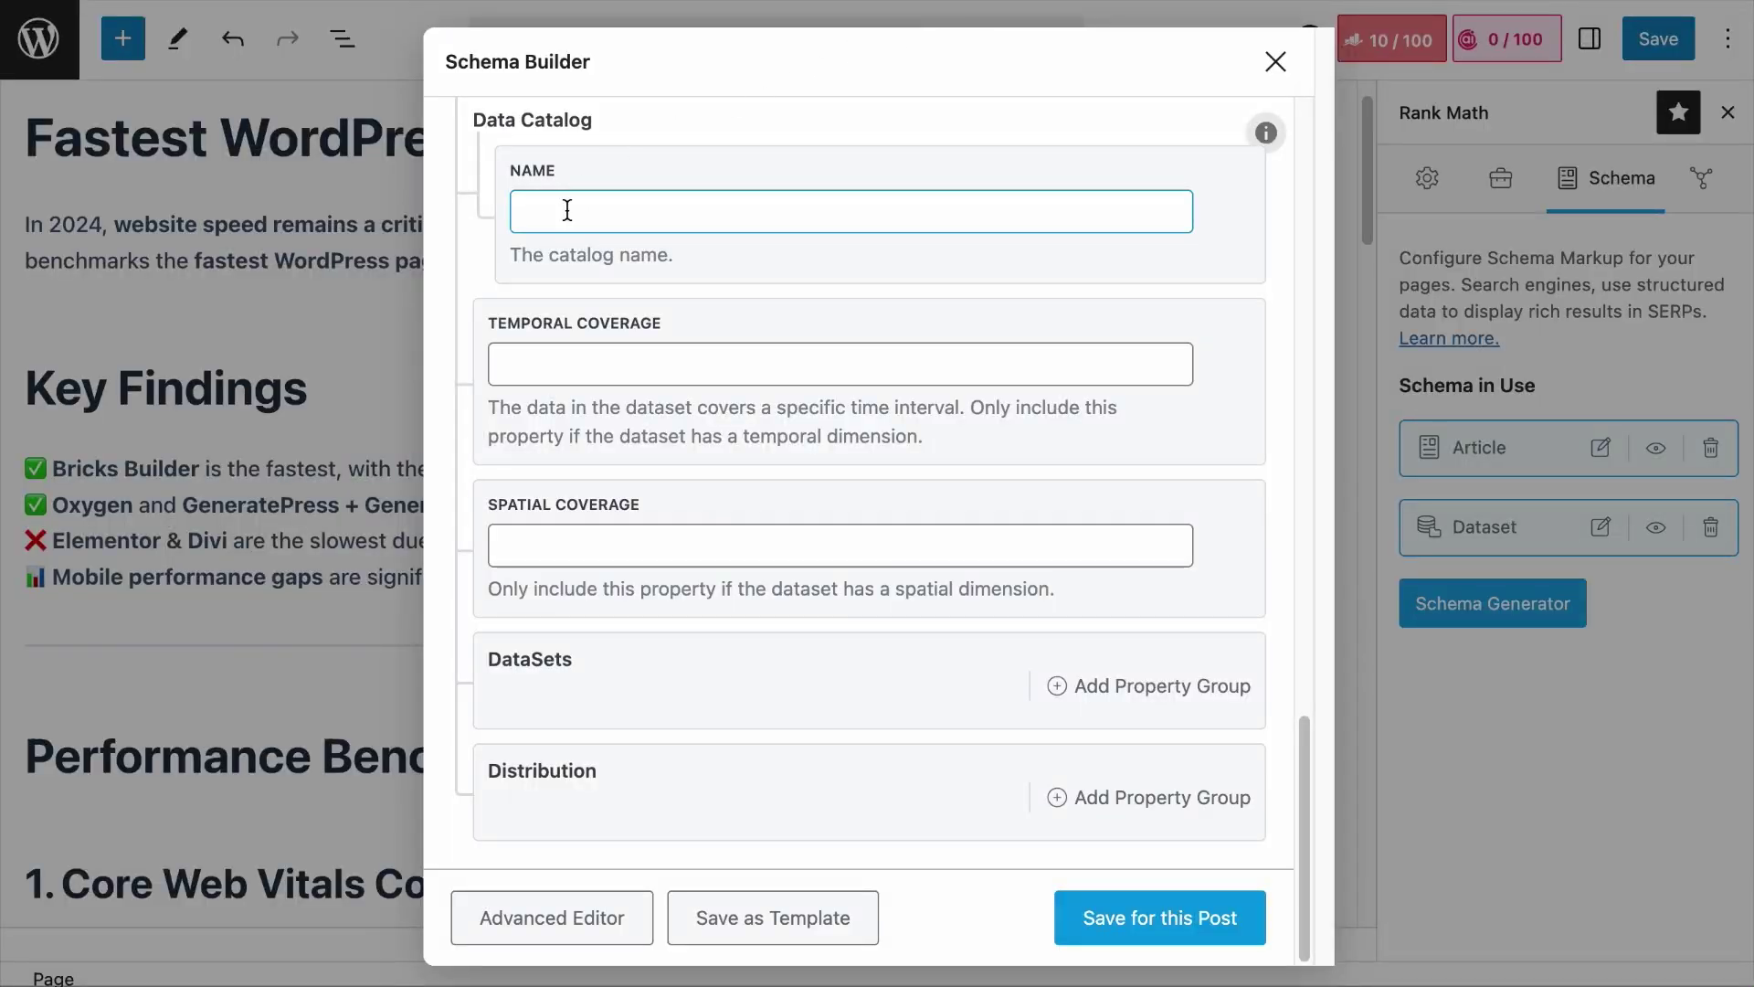
click(1002, 226)
click(646, 224)
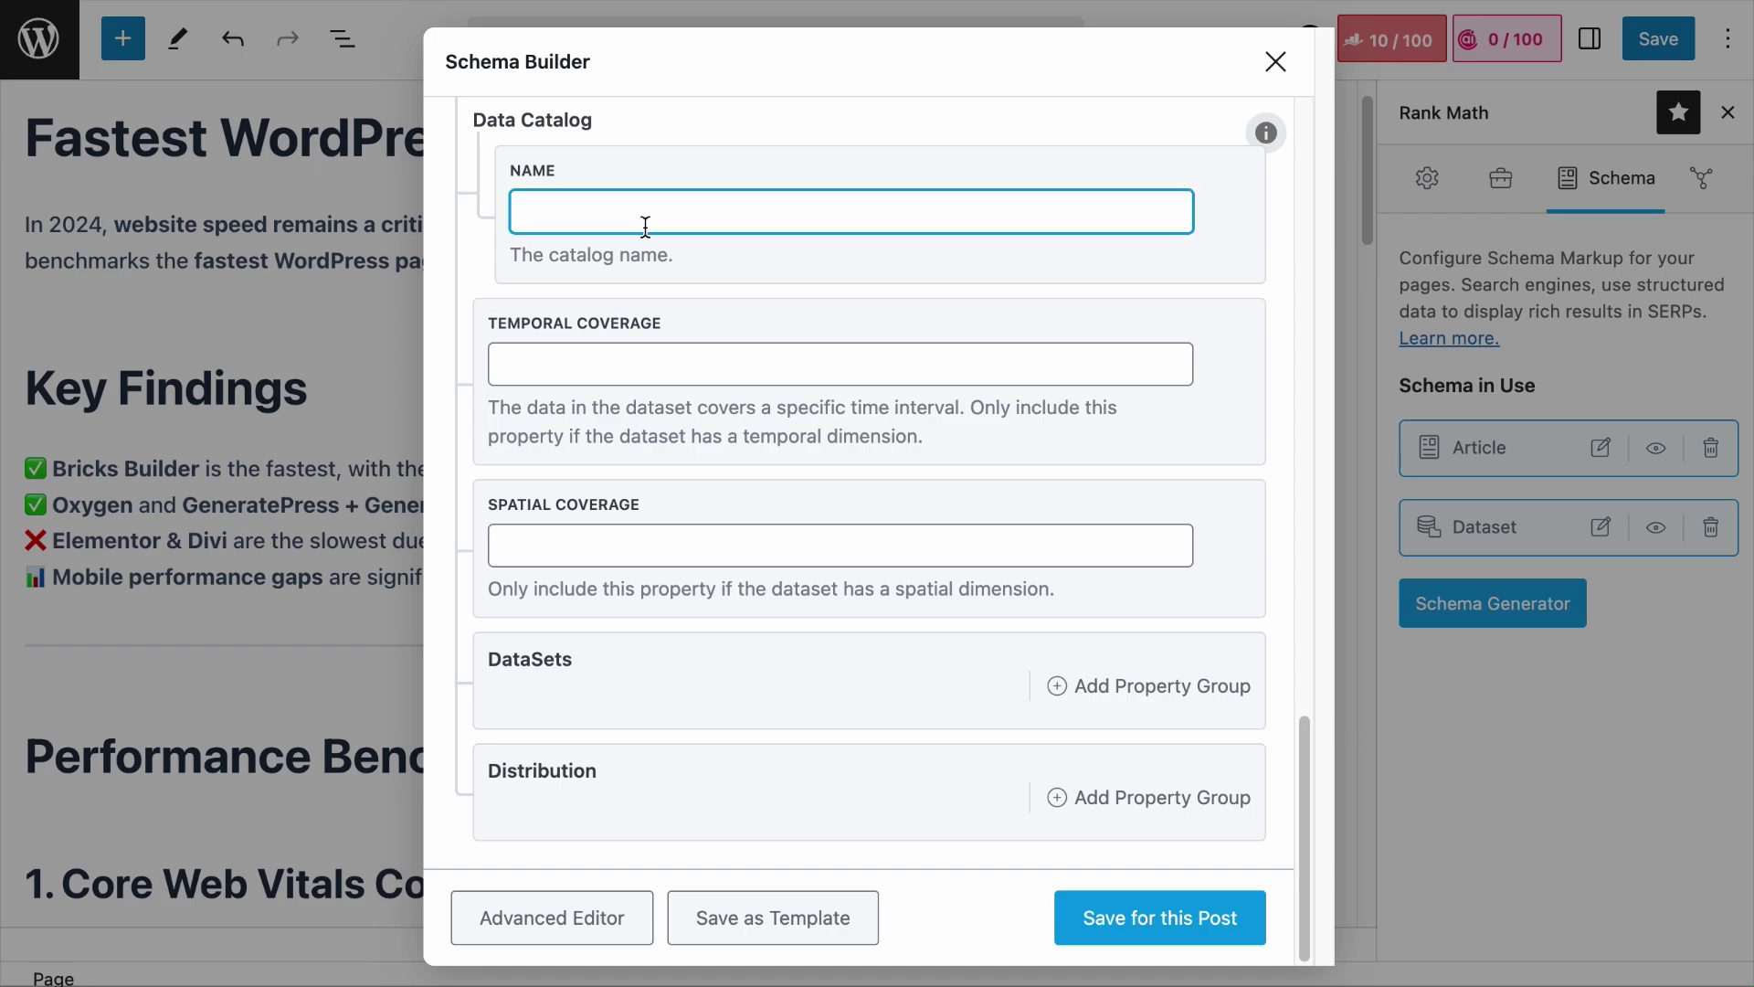
text(WordPress Page Builders)
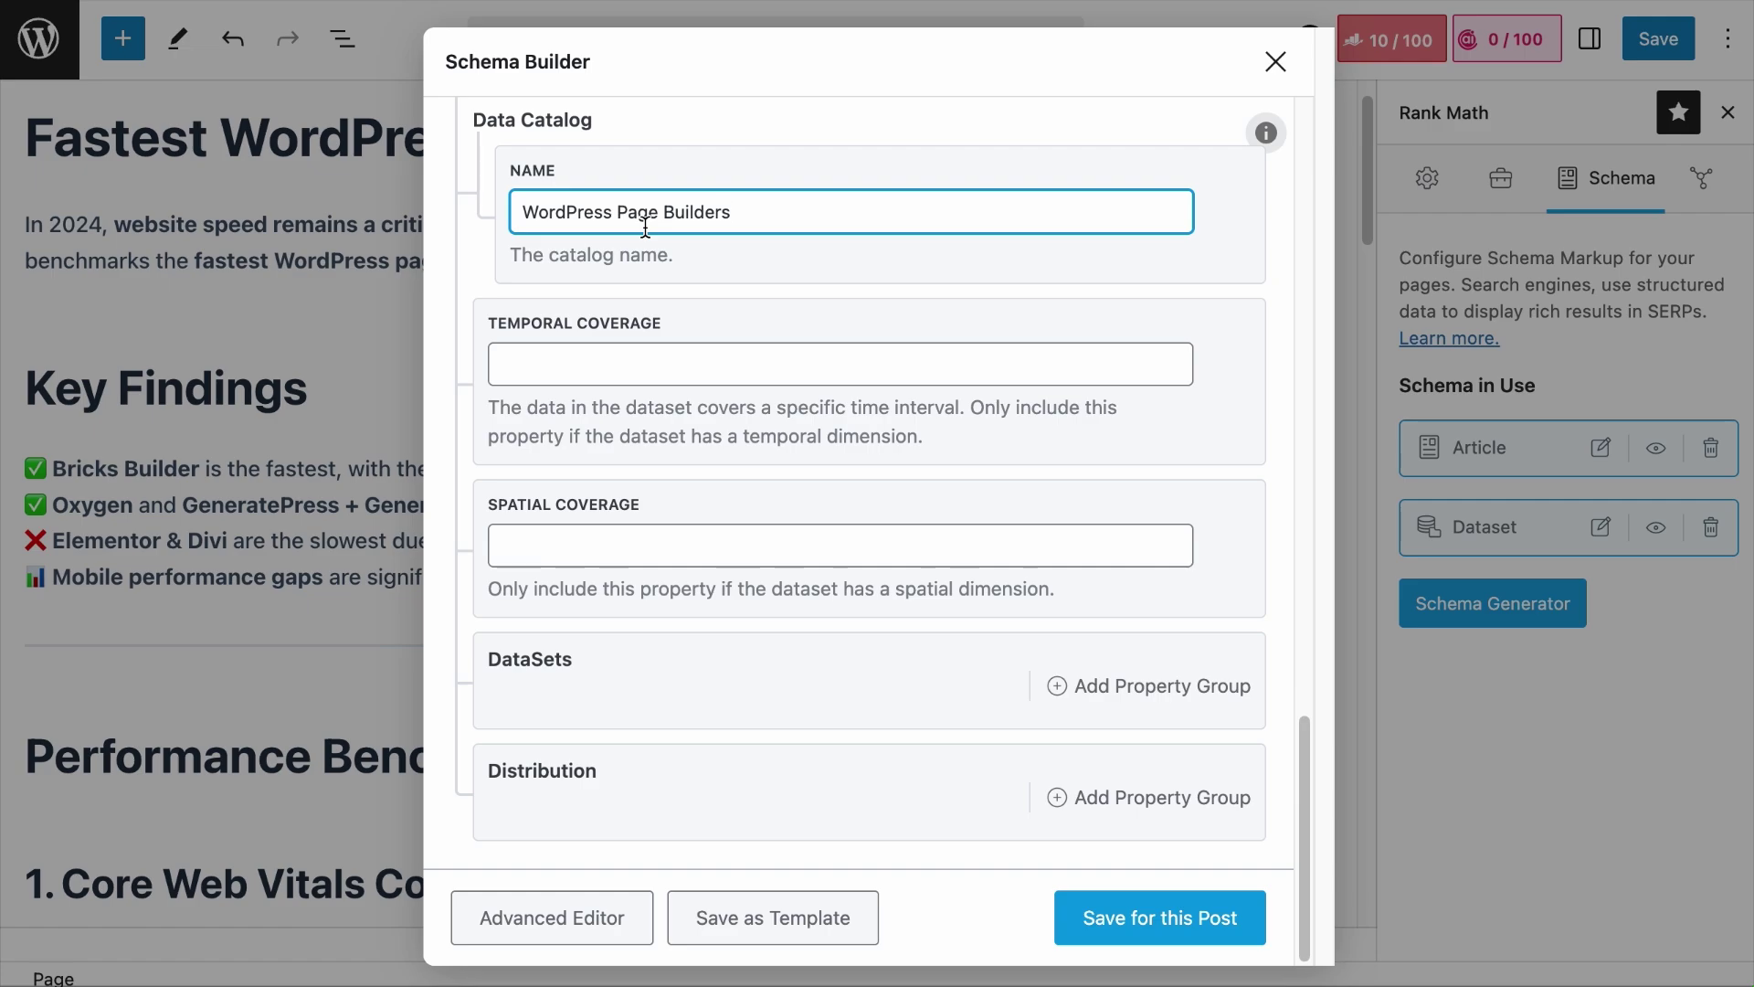
triple_click(669, 214)
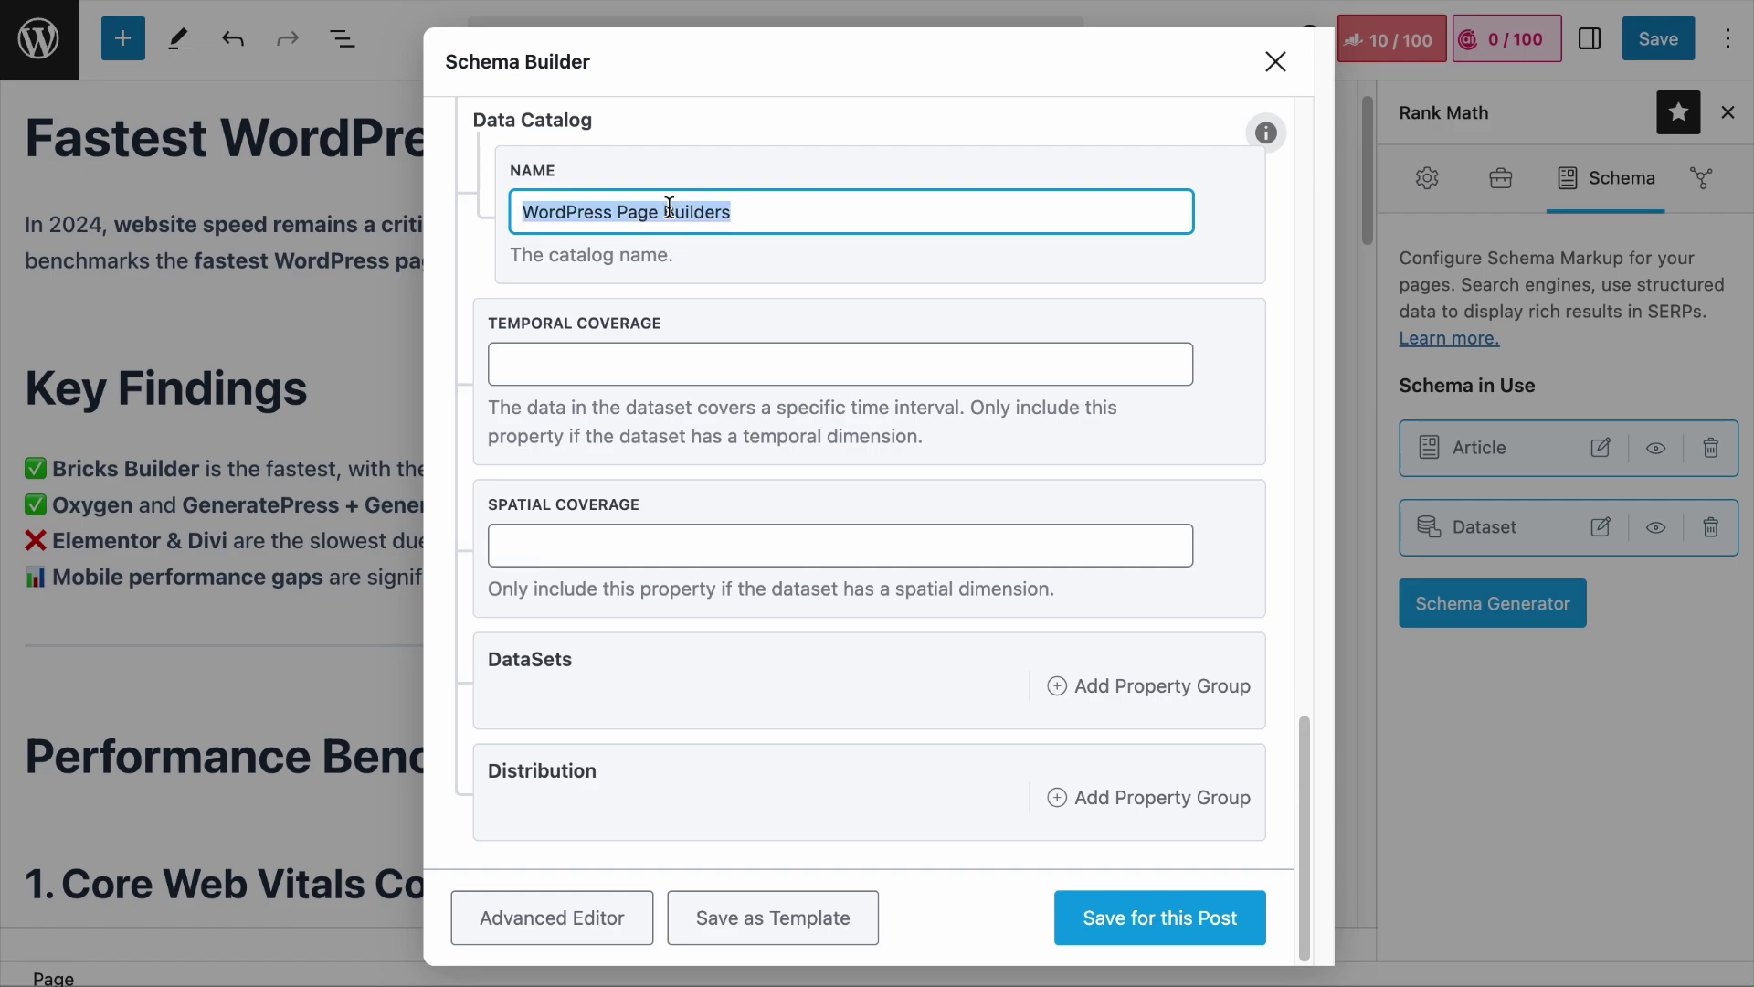
key(BackSpace)
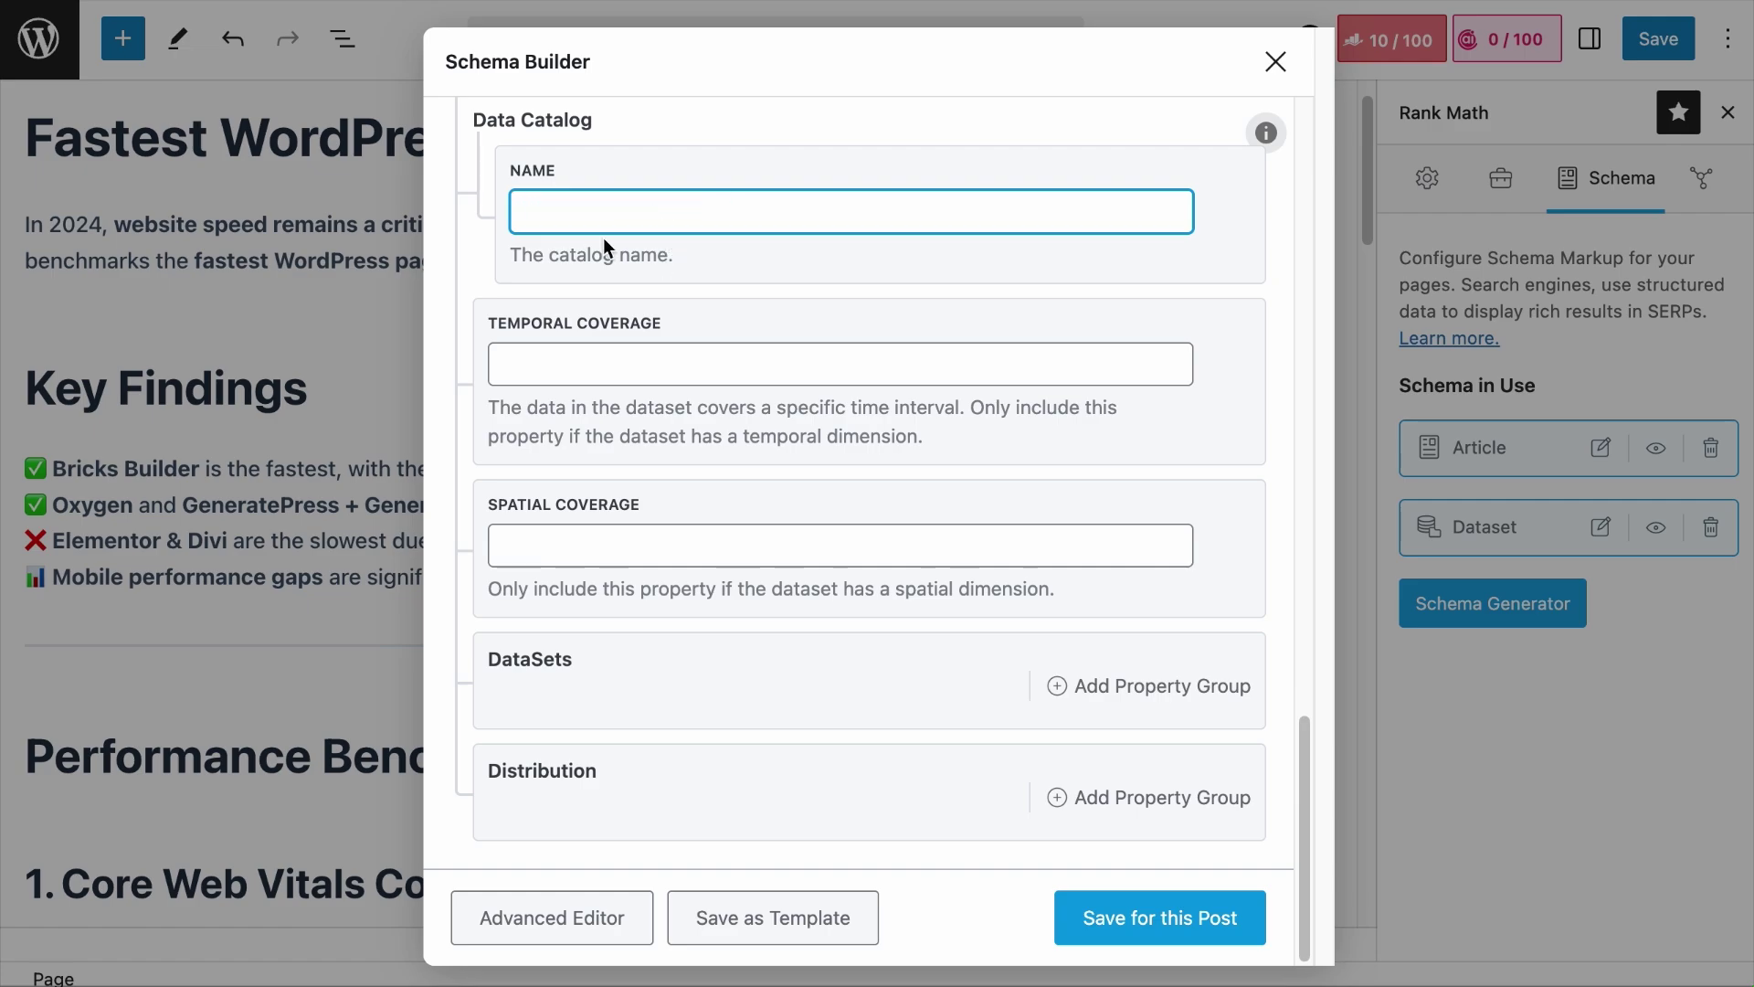
click(719, 365)
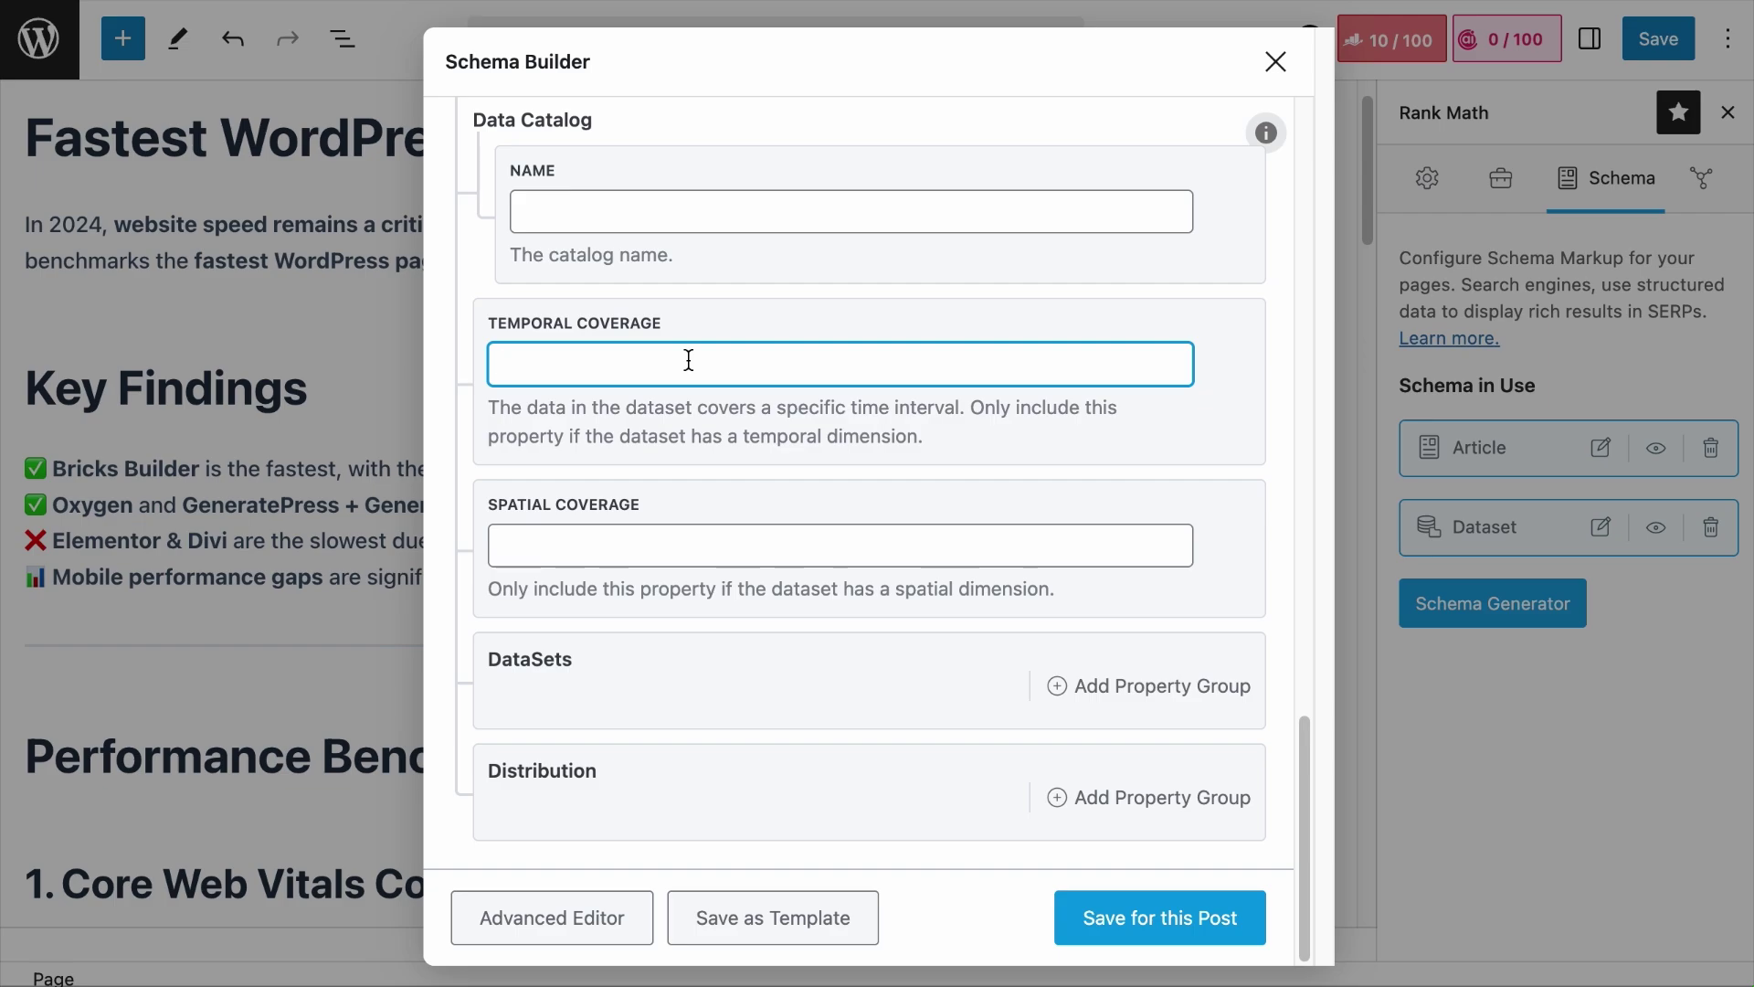
Step: Set Temporal Coverage to 2025 after trying a 2025-01-01/2025-03-31 date range
text(2025)
double_click(526, 365)
key(BackSpace)
text(2025-01-01)
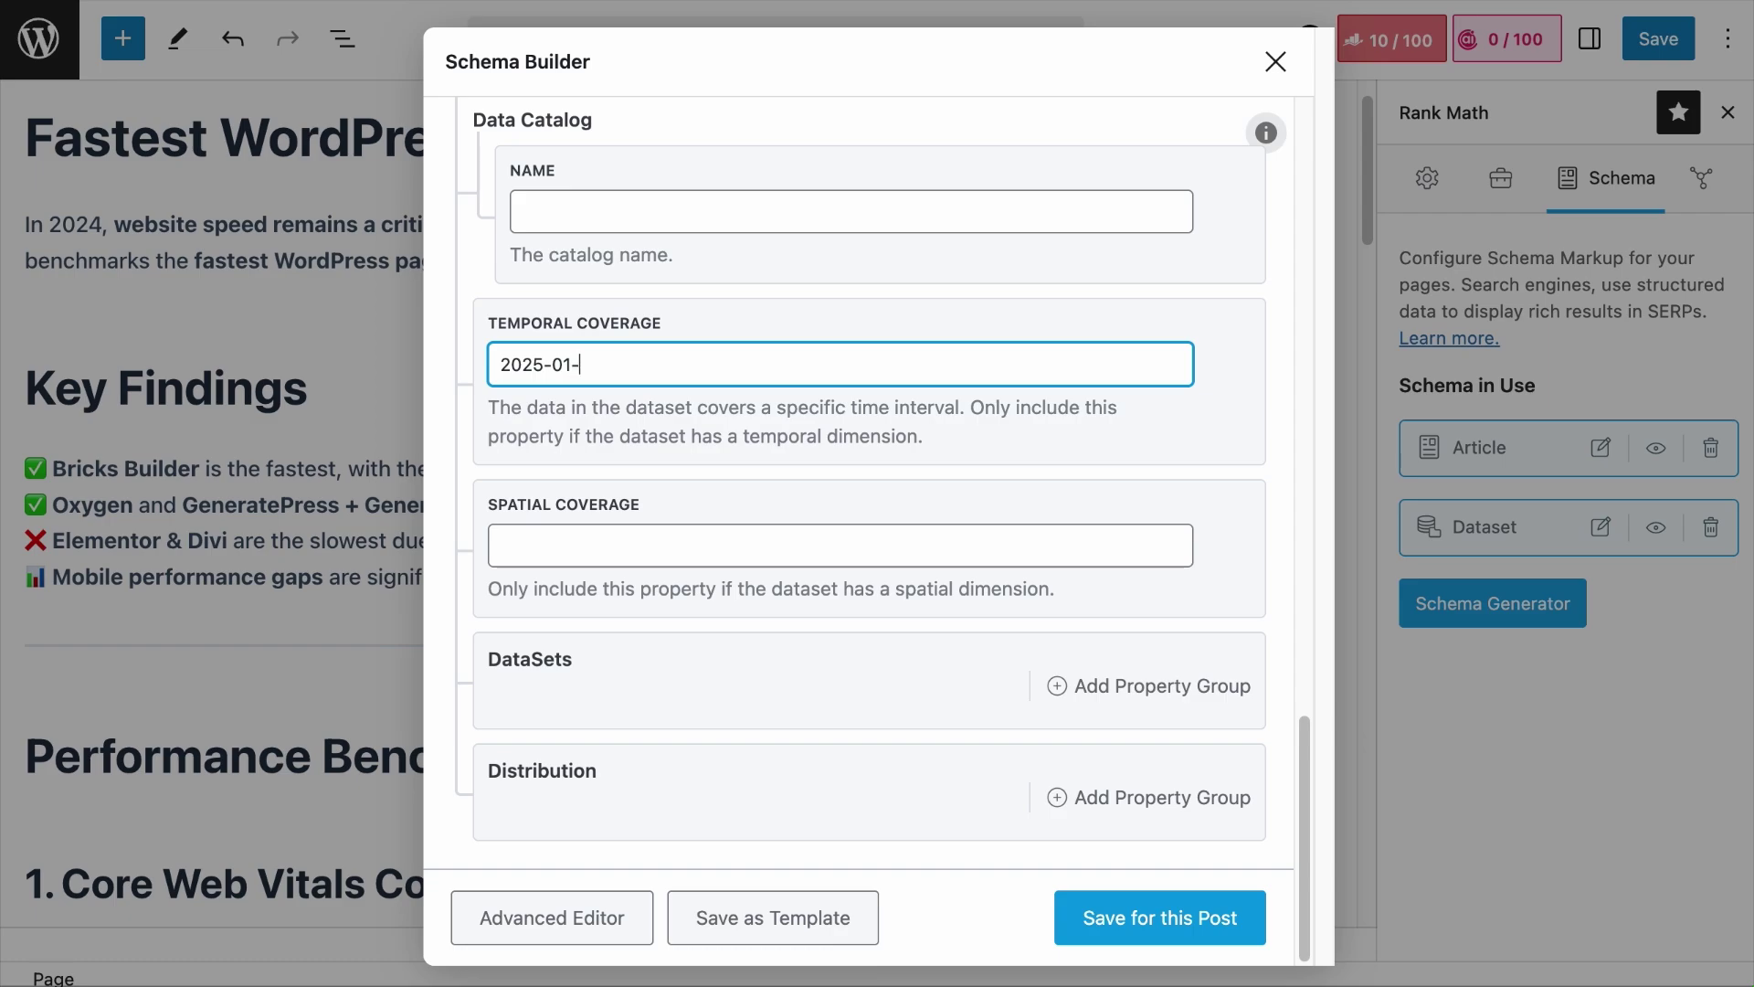
text(/2025-03-)
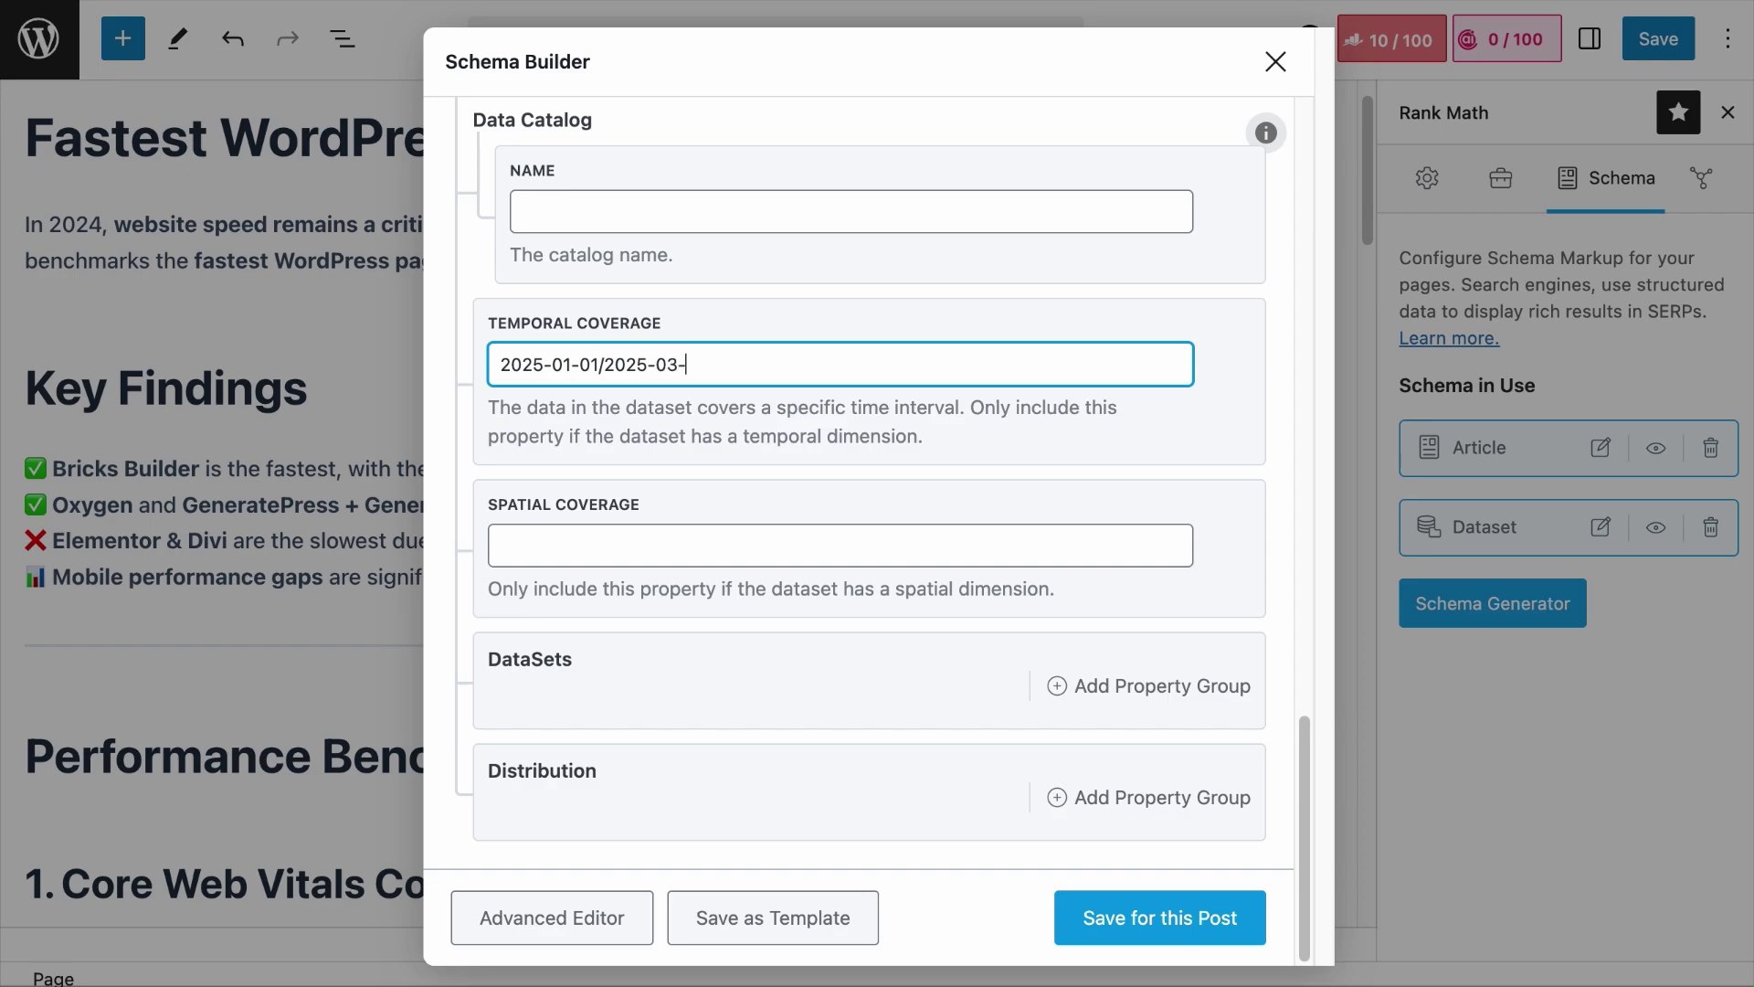
text(31)
drag(758, 362, 470, 369)
click(612, 365)
drag(599, 369, 369, 370)
key(BackSpace)
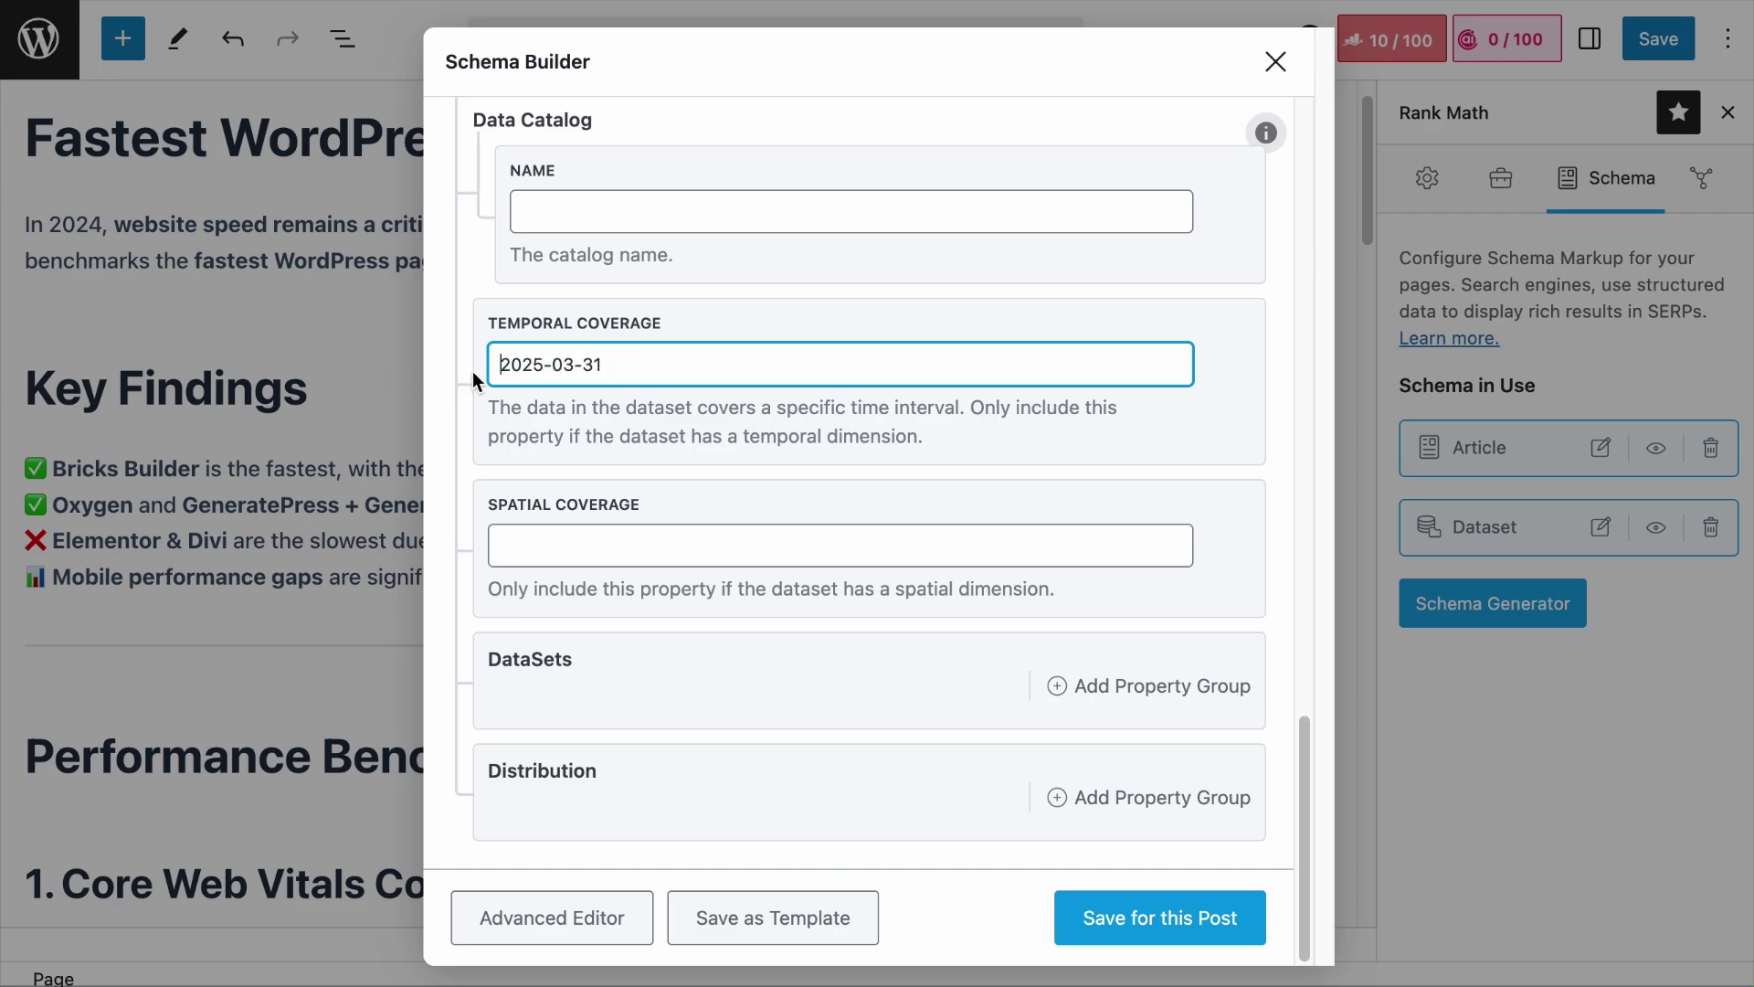
key(End)
text(/..)
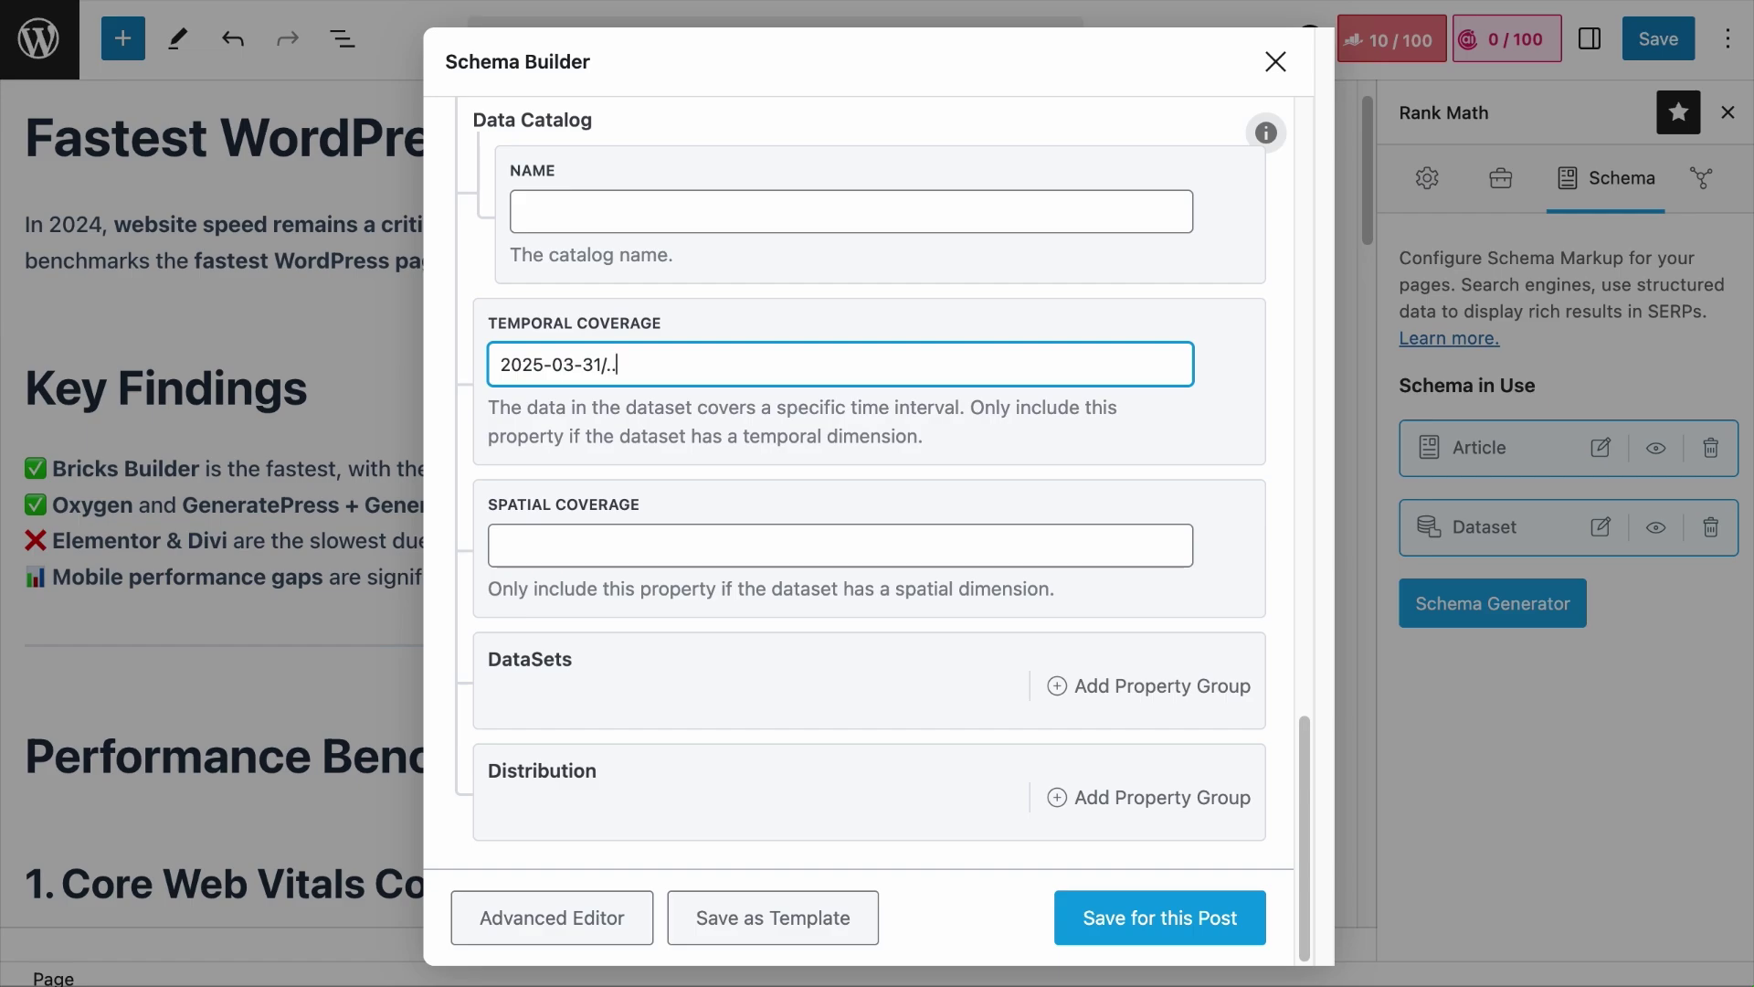
click(603, 364)
drag(541, 365, 736, 360)
key(BackSpace)
Step: Set Spatial Coverage to Global
click(741, 554)
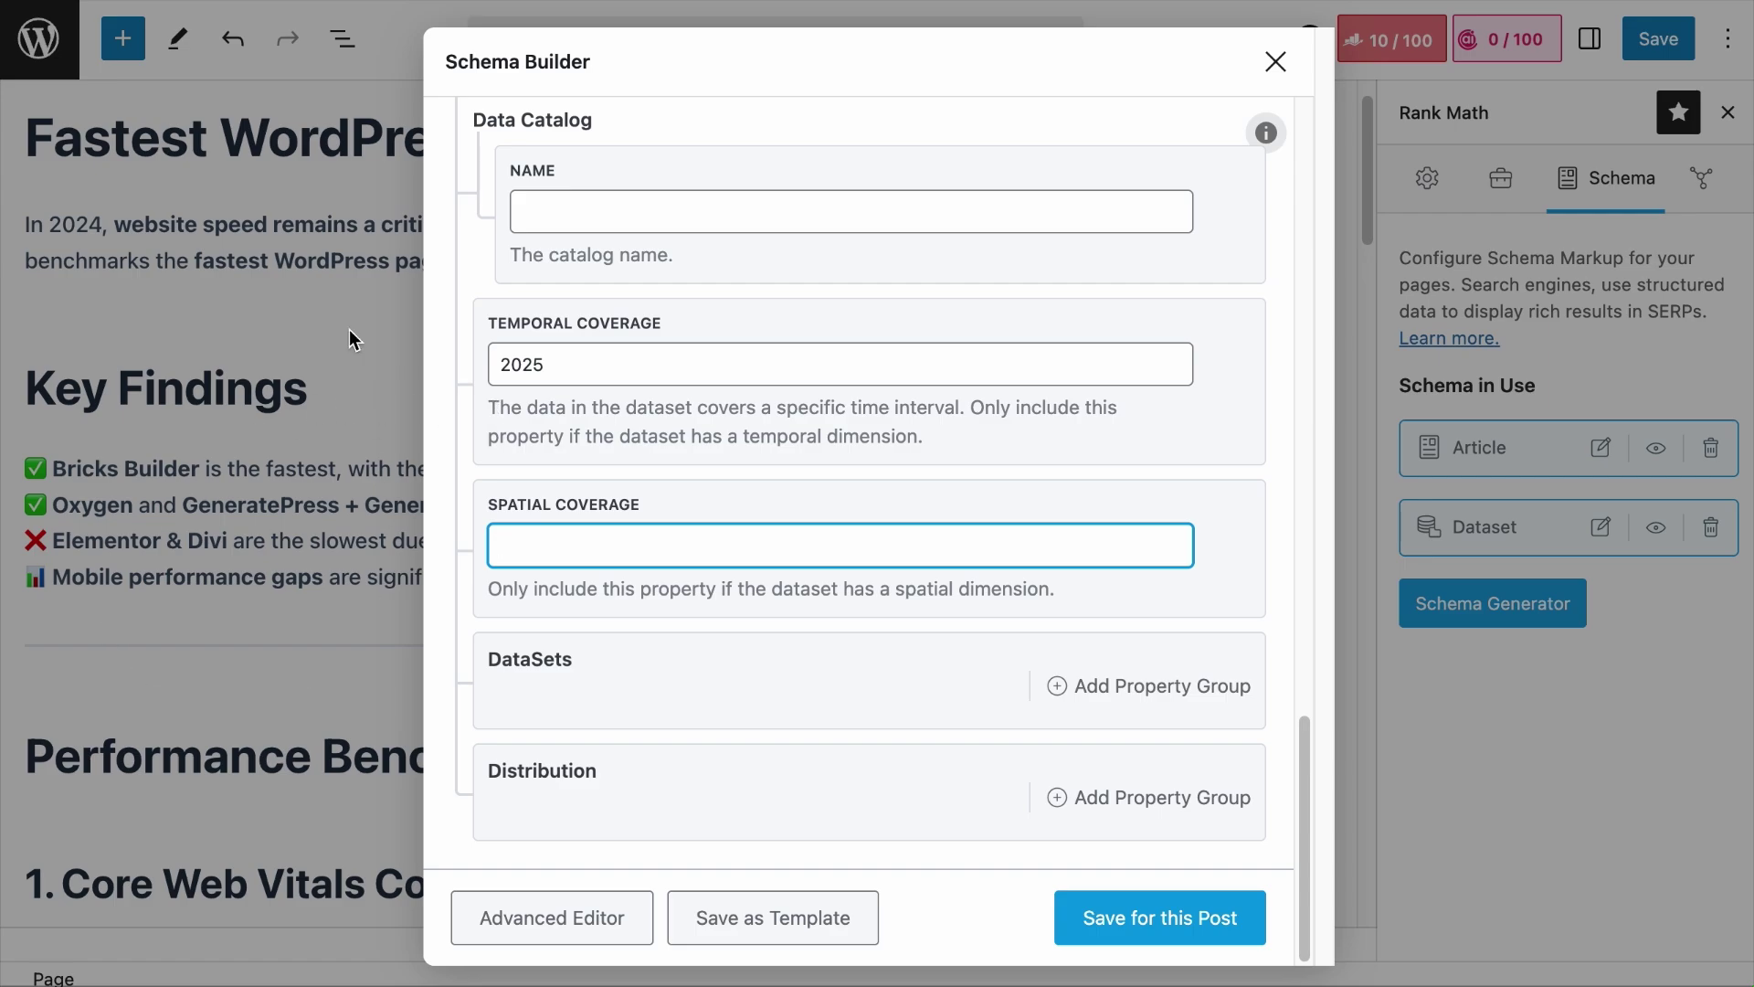
text(Global)
drag(629, 553, 414, 551)
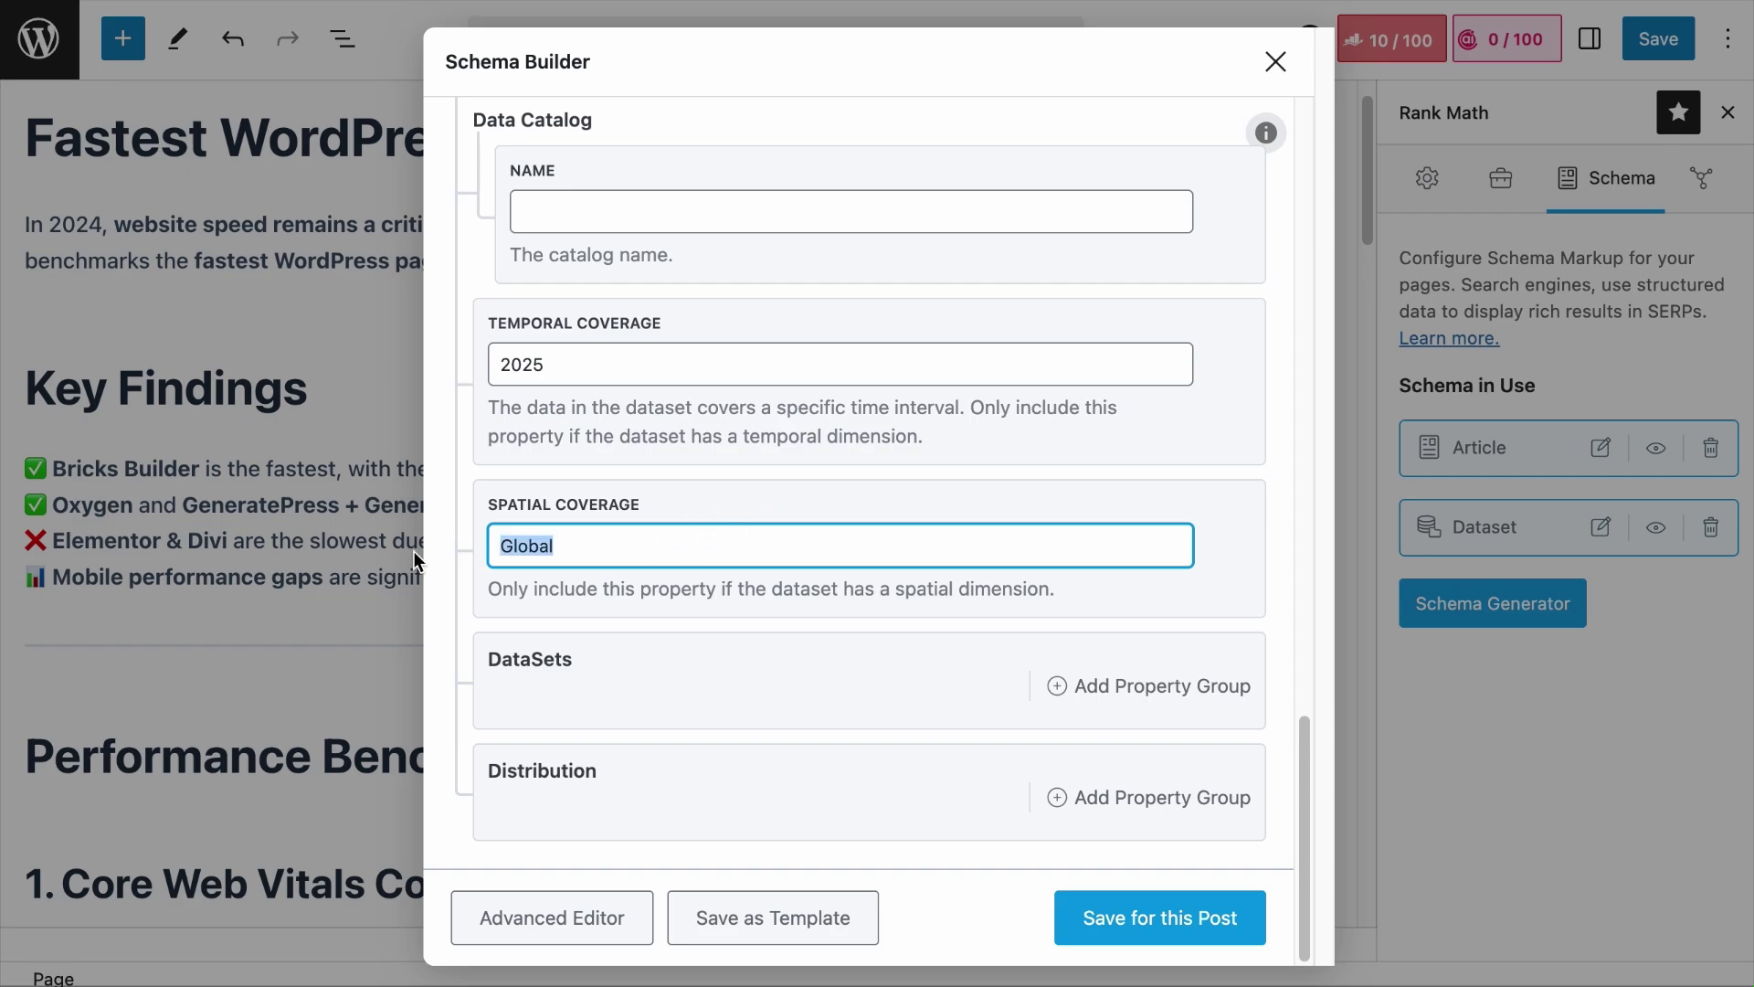
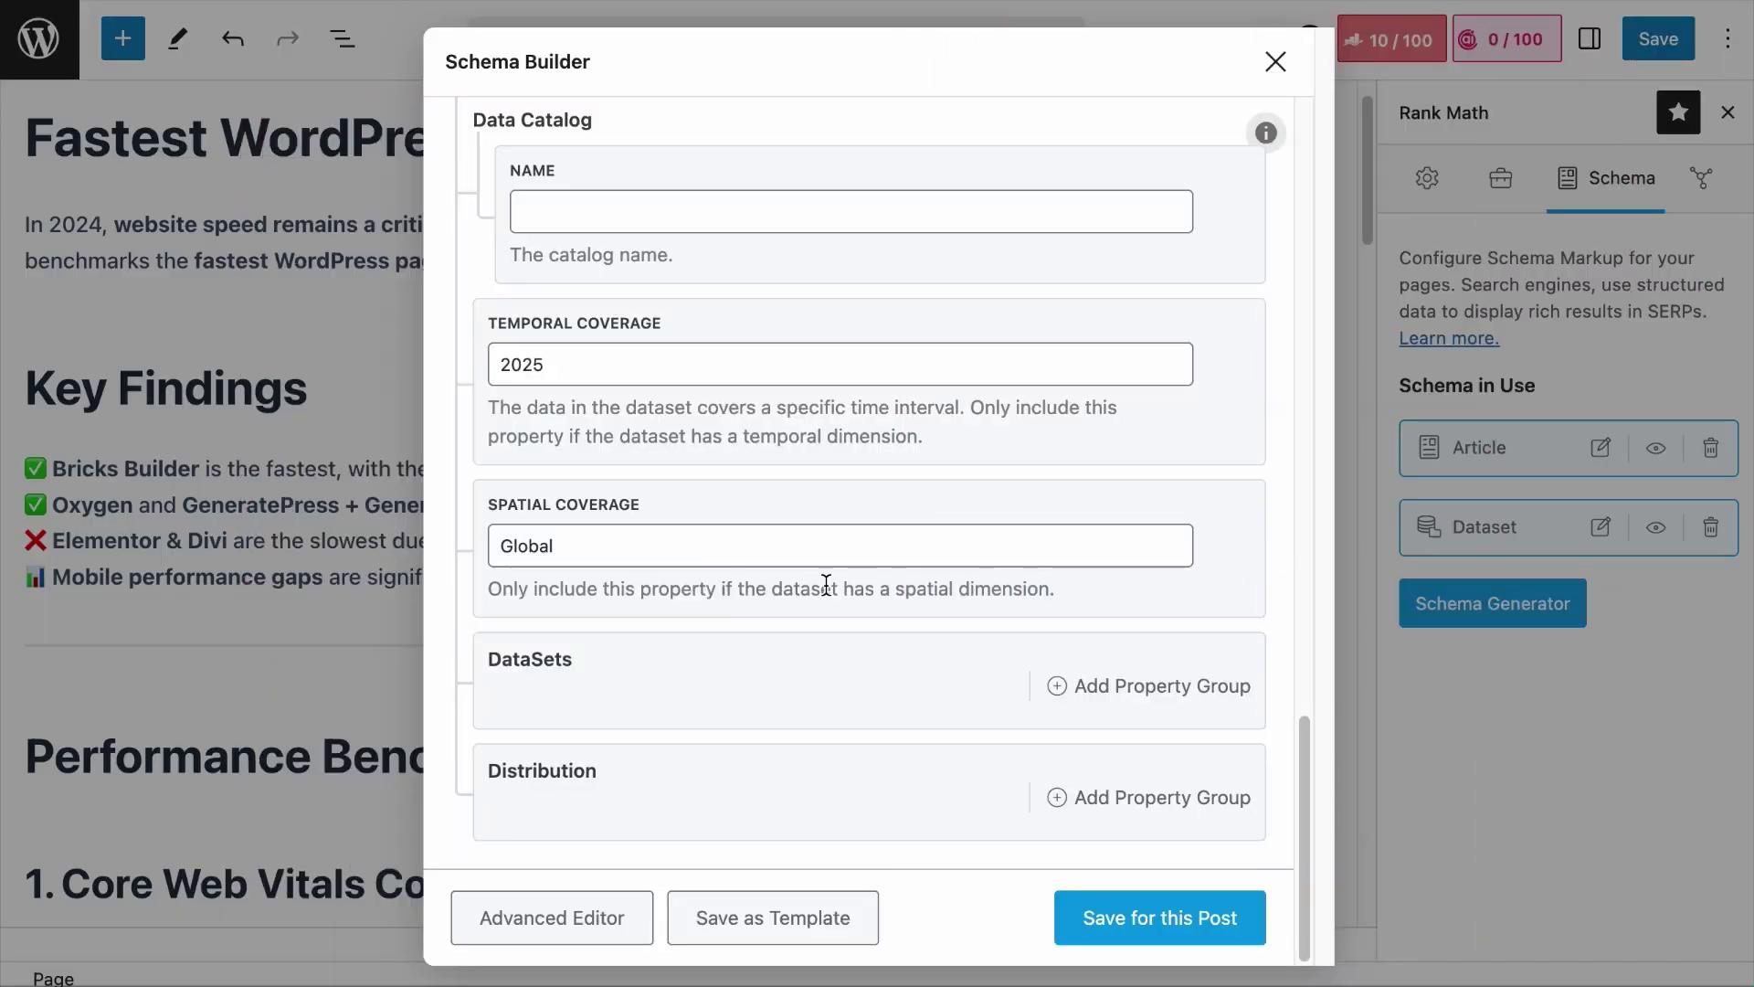
Step: Add an empty Dataset 1 property group under DataSets in the Dataset schema
click(1116, 691)
Step: Name Dataset 1 'Core Web Vitals by Page Builder' and paste its description and privacy-policy license URL
scroll(1109, 655, down, 6)
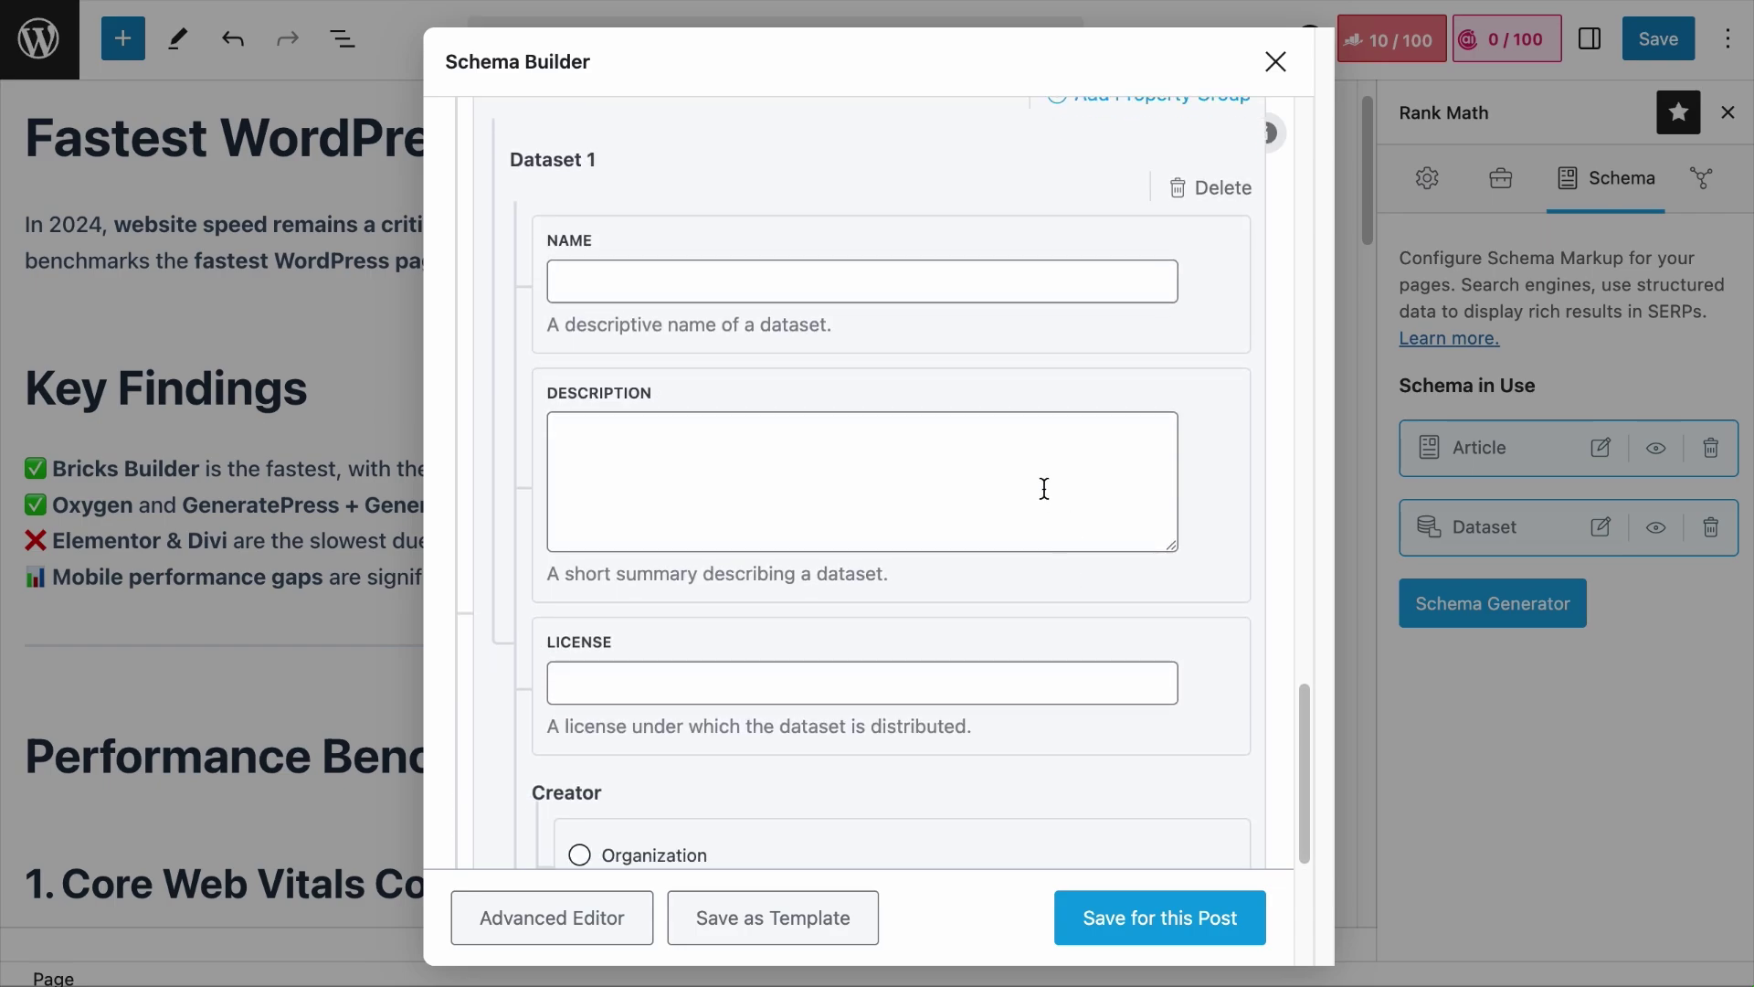
click(953, 275)
text(Cor)
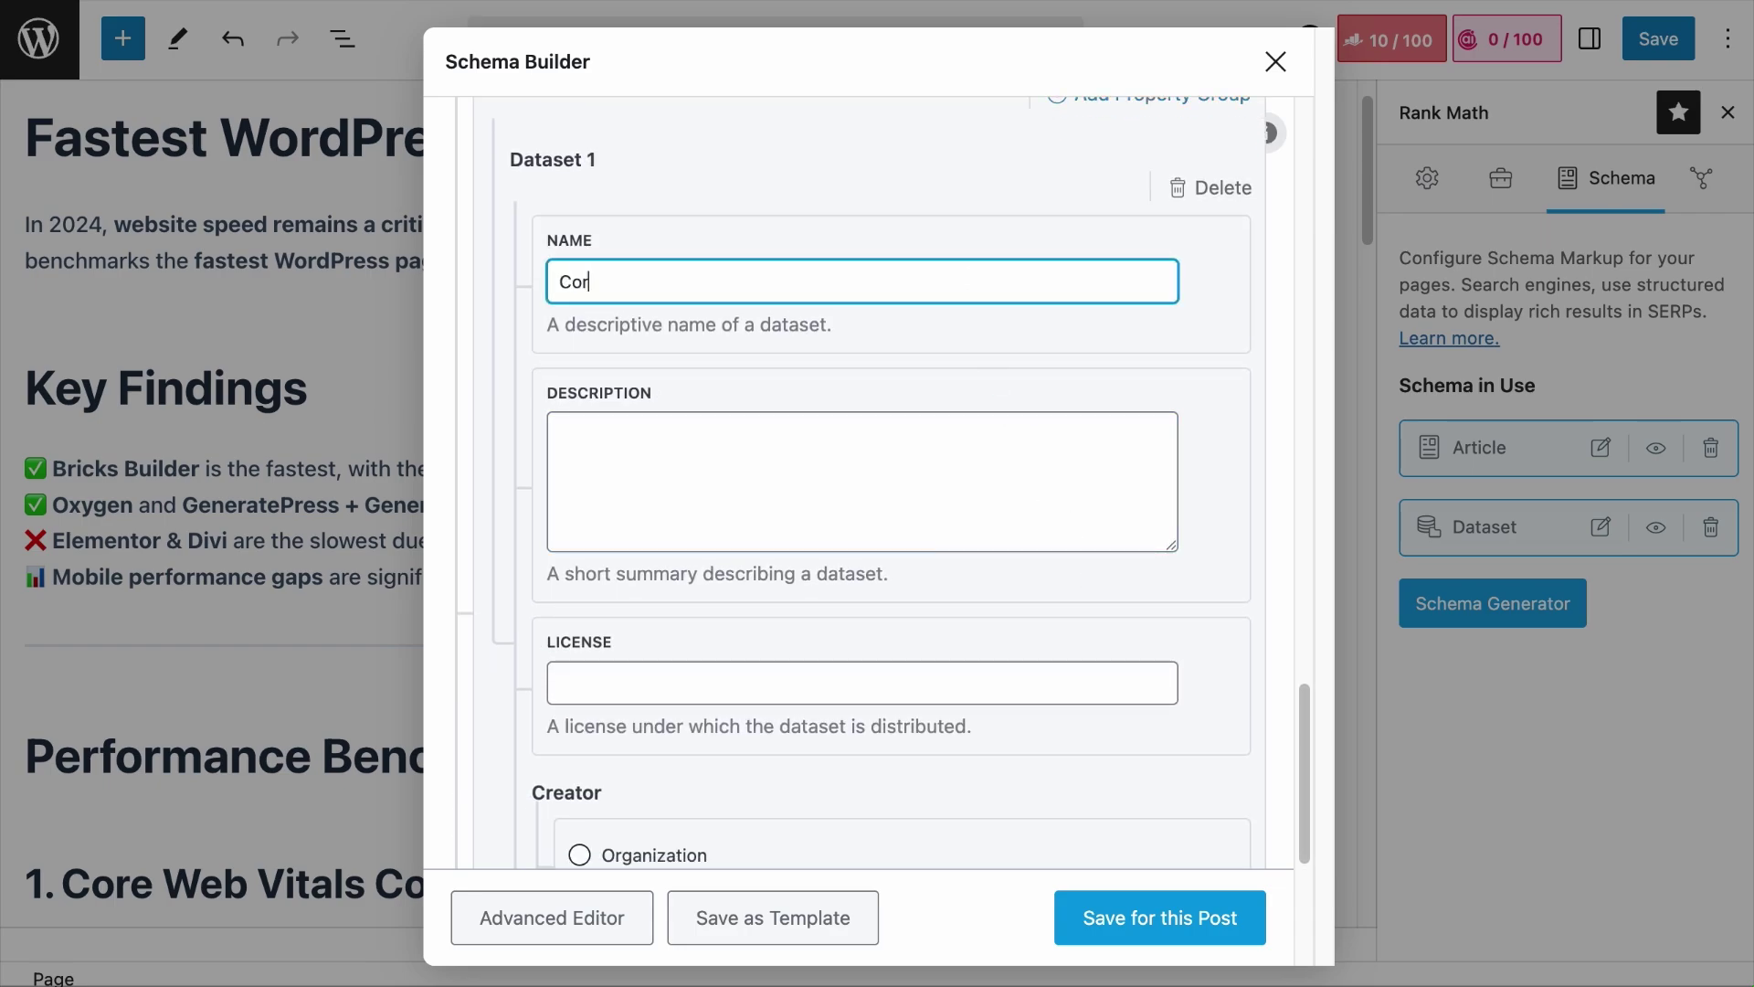
text(e Web Vitals by Page Builder)
click(693, 454)
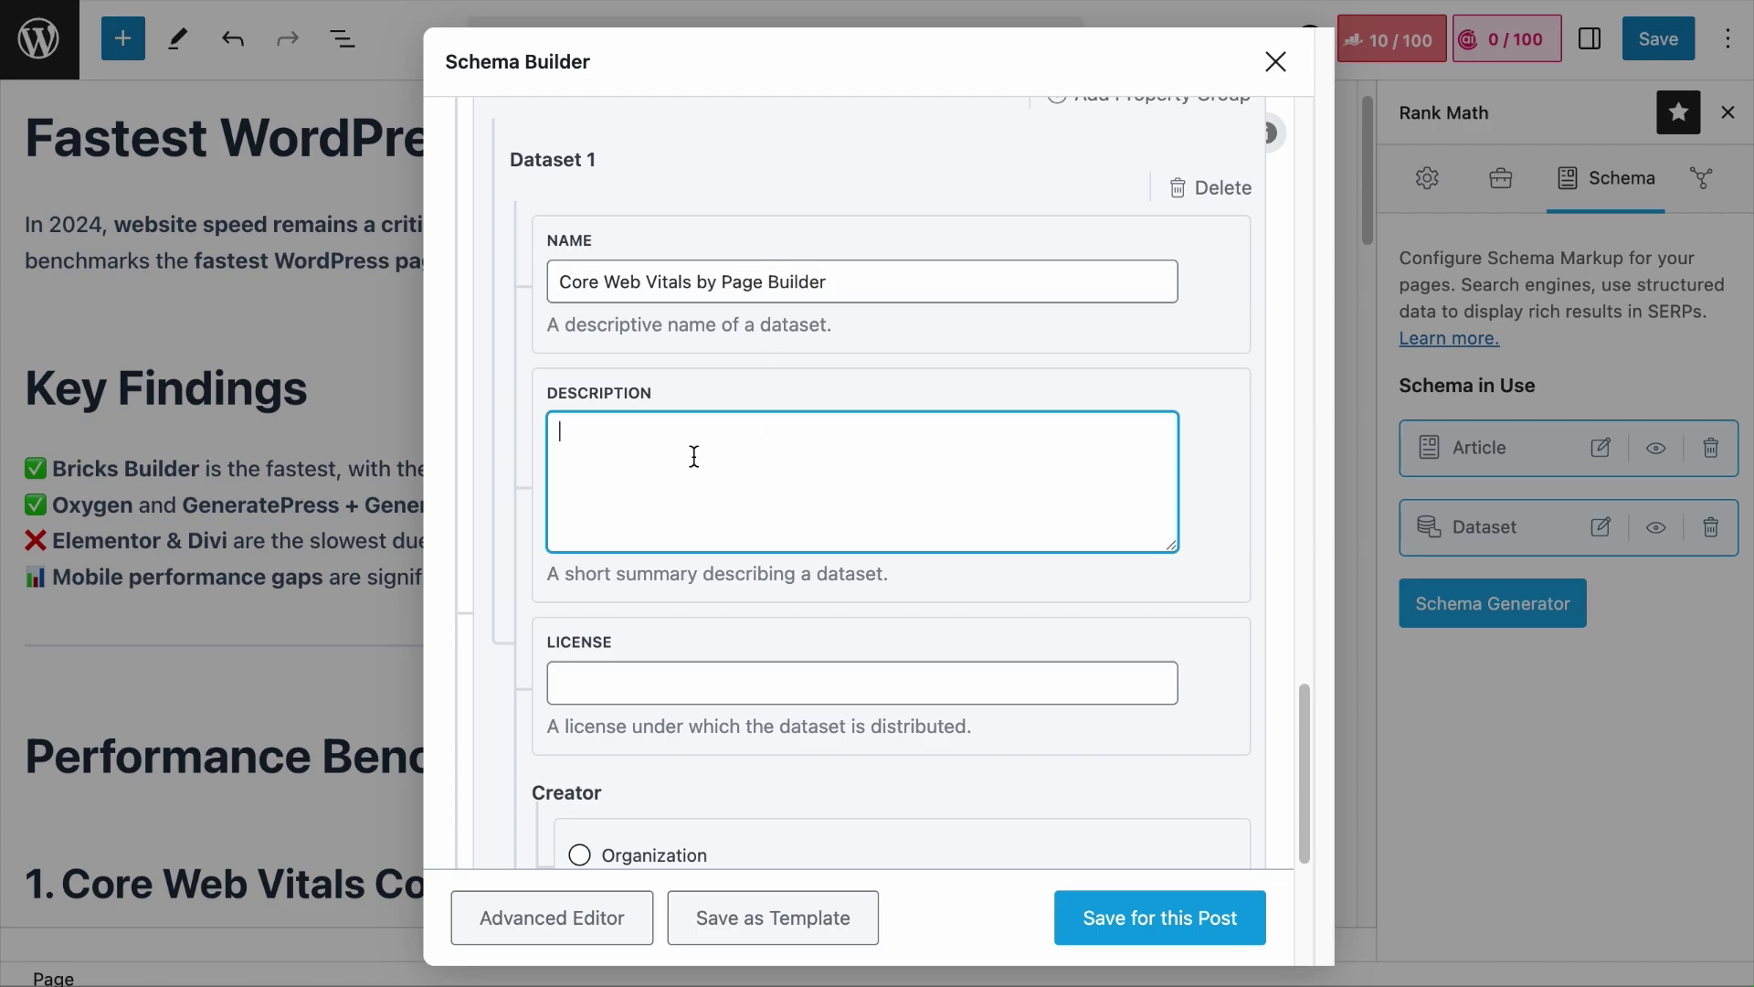
key(ctrl+v)
scroll(694, 457, up, 1)
scroll(693, 456, up, 5)
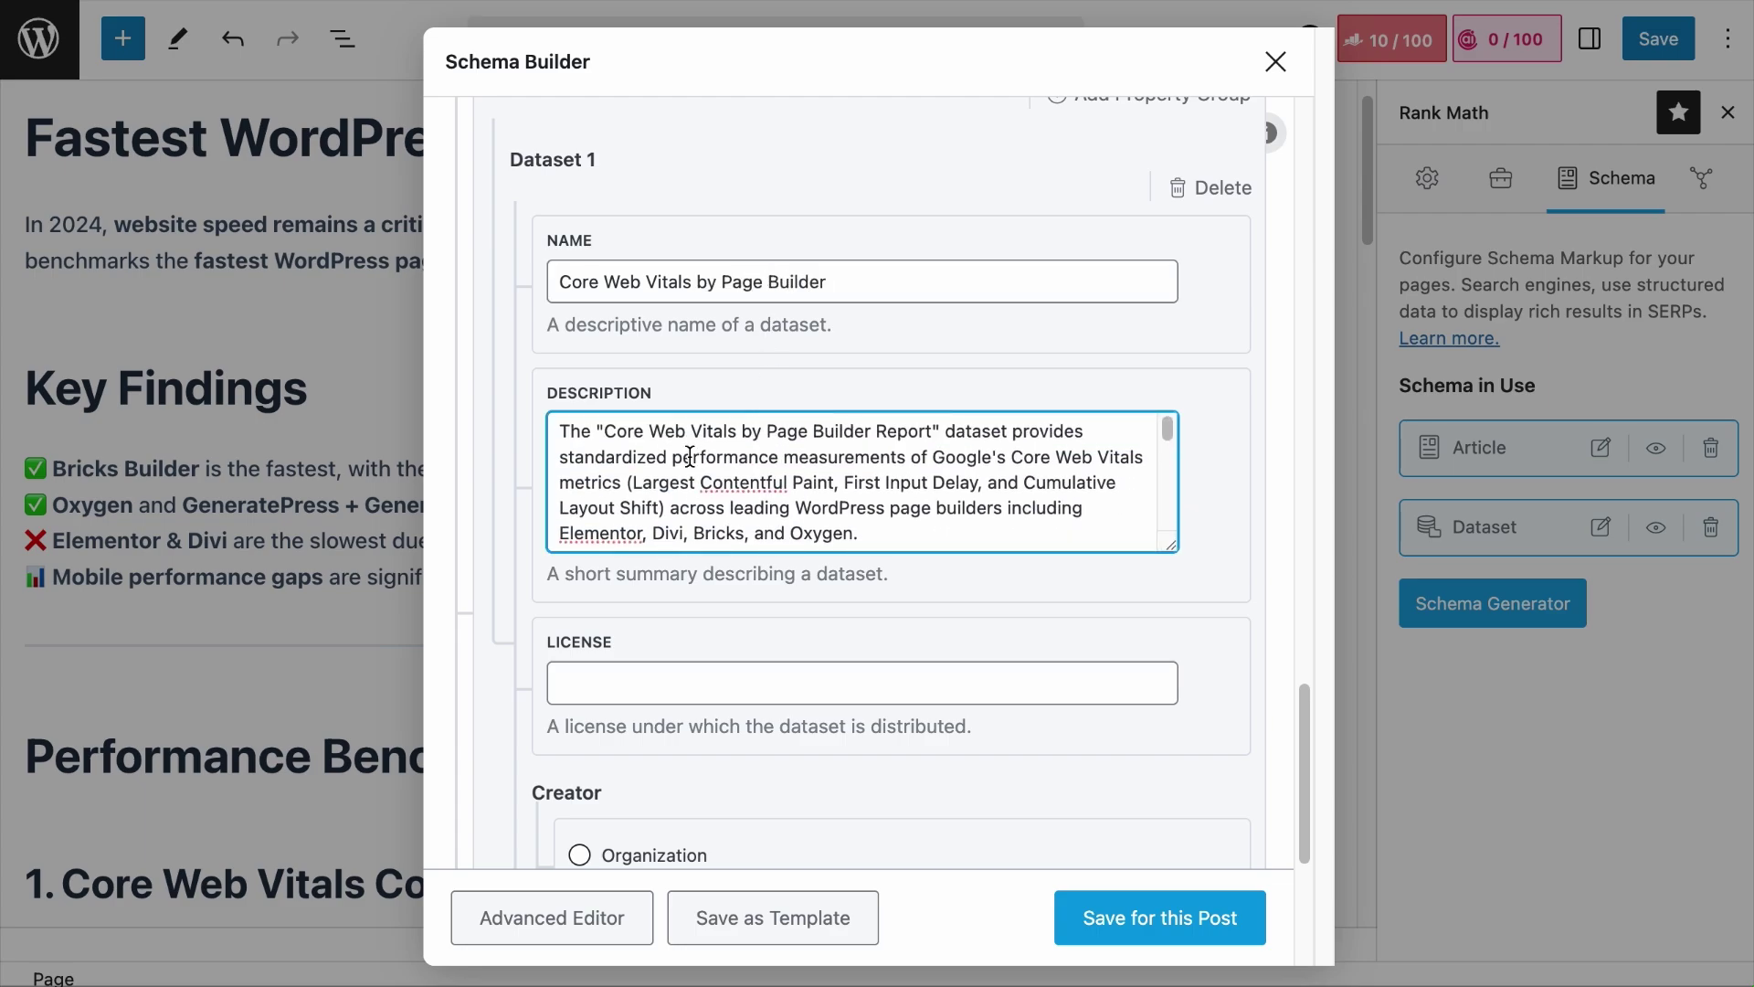
scroll(703, 514, down, 3)
scroll(723, 583, down, 2)
scroll(724, 583, down, 1)
click(708, 538)
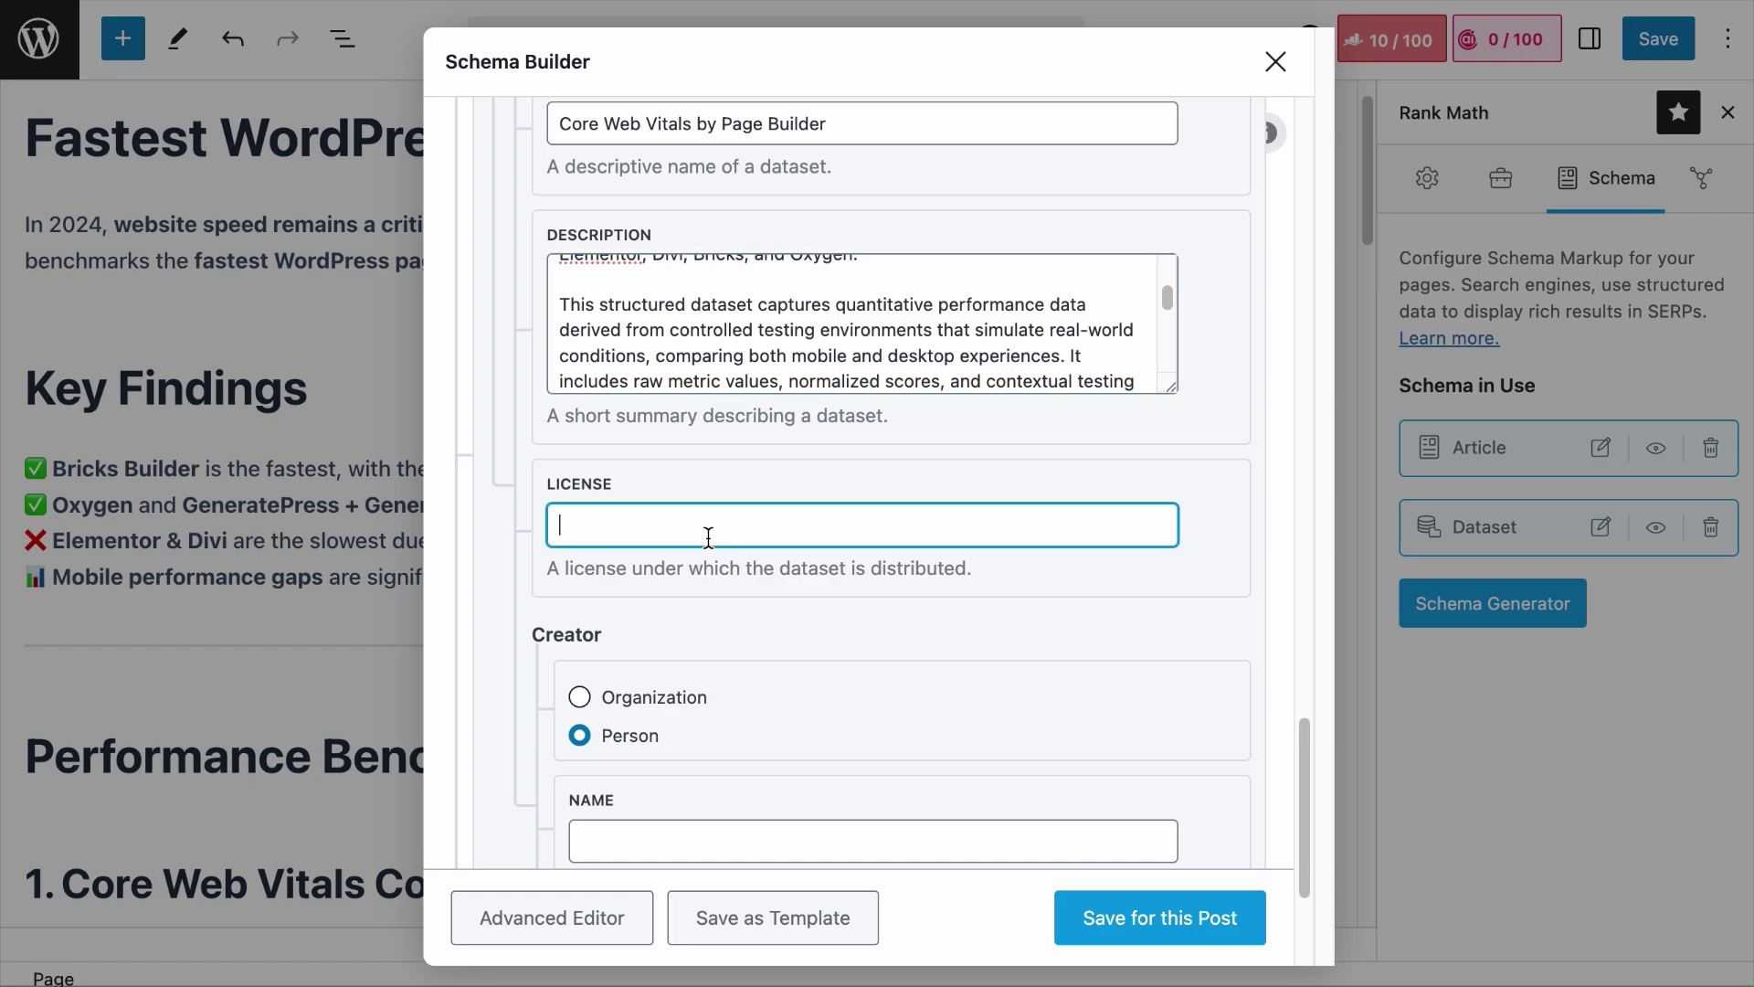
key(ctrl+v)
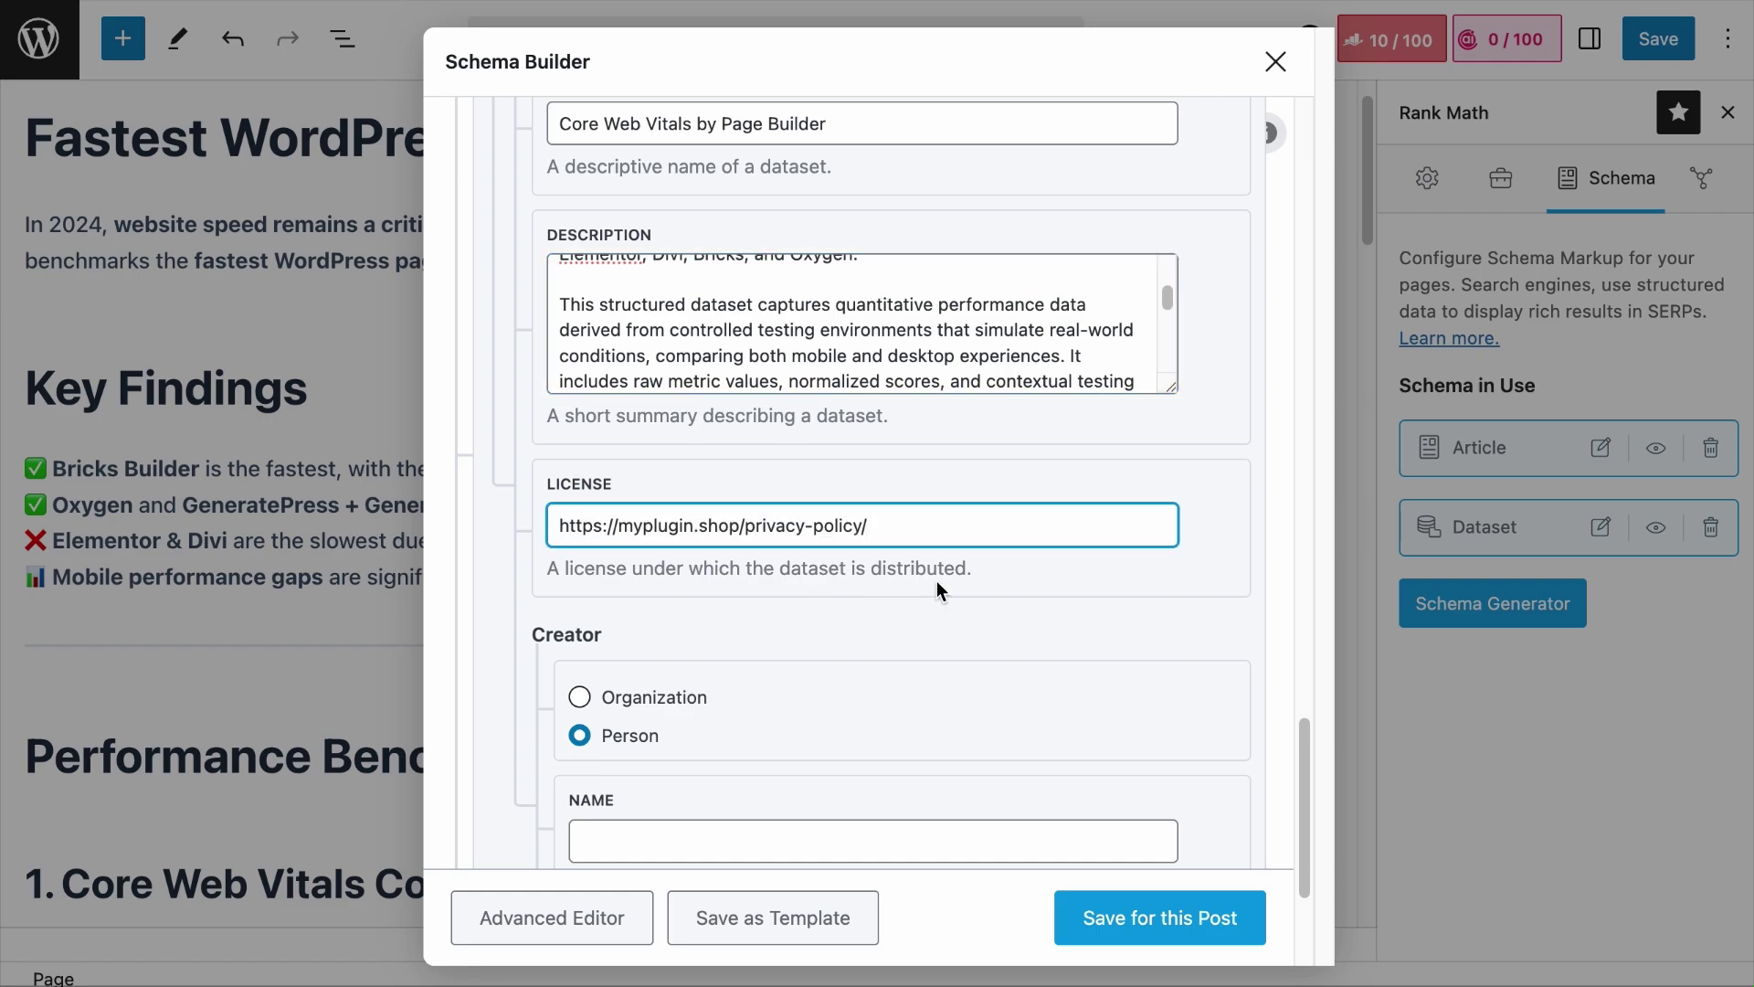
Step: Make Dataset 1's creator a Person with the creator's name and LinkedIn profile link
scroll(968, 651, down, 5)
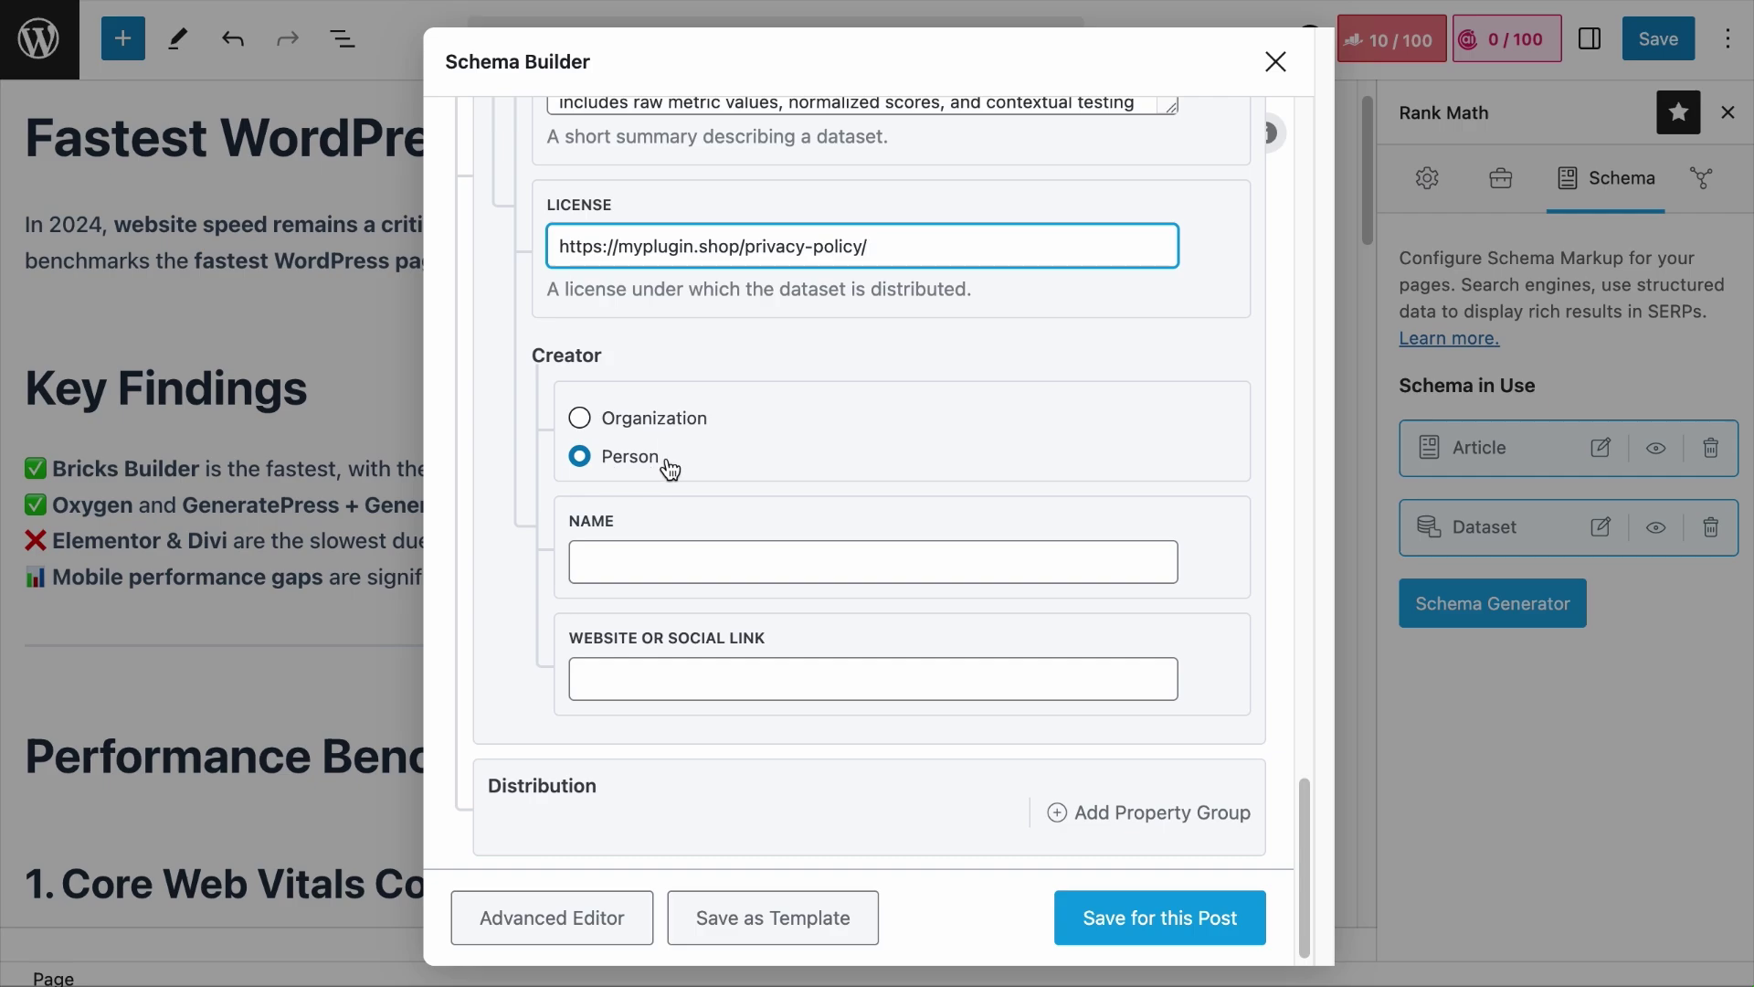
click(658, 426)
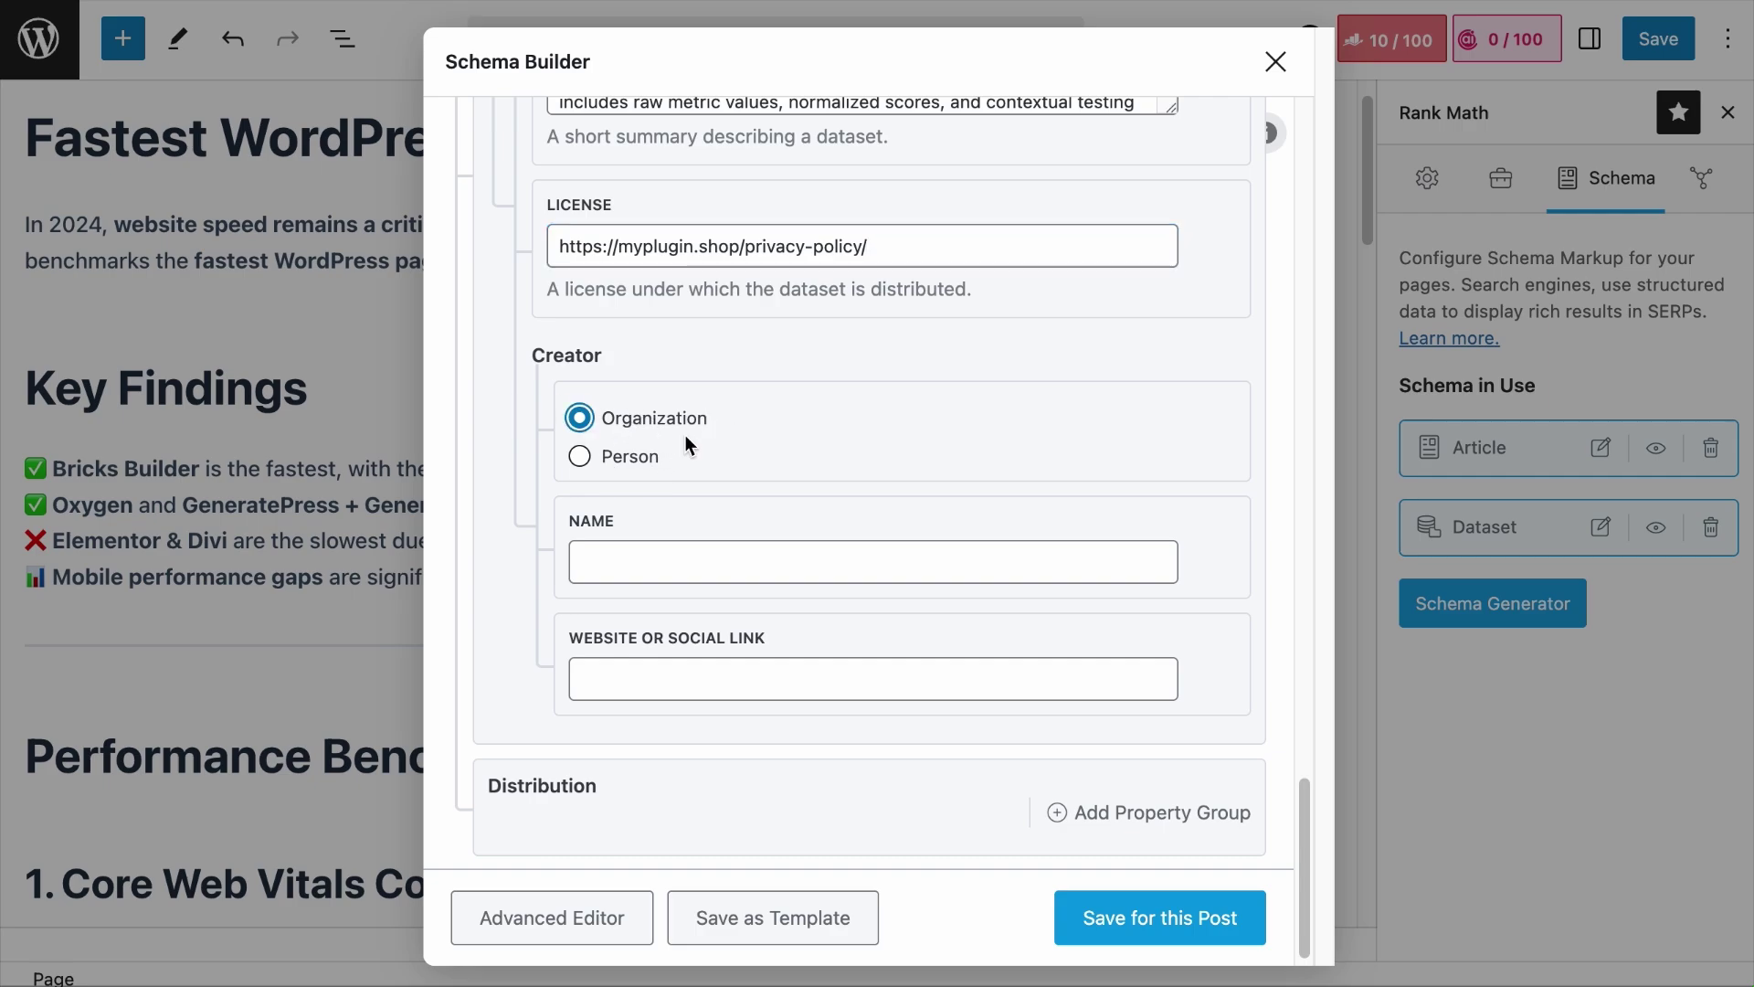
click(658, 458)
click(689, 561)
text(Jack Cao)
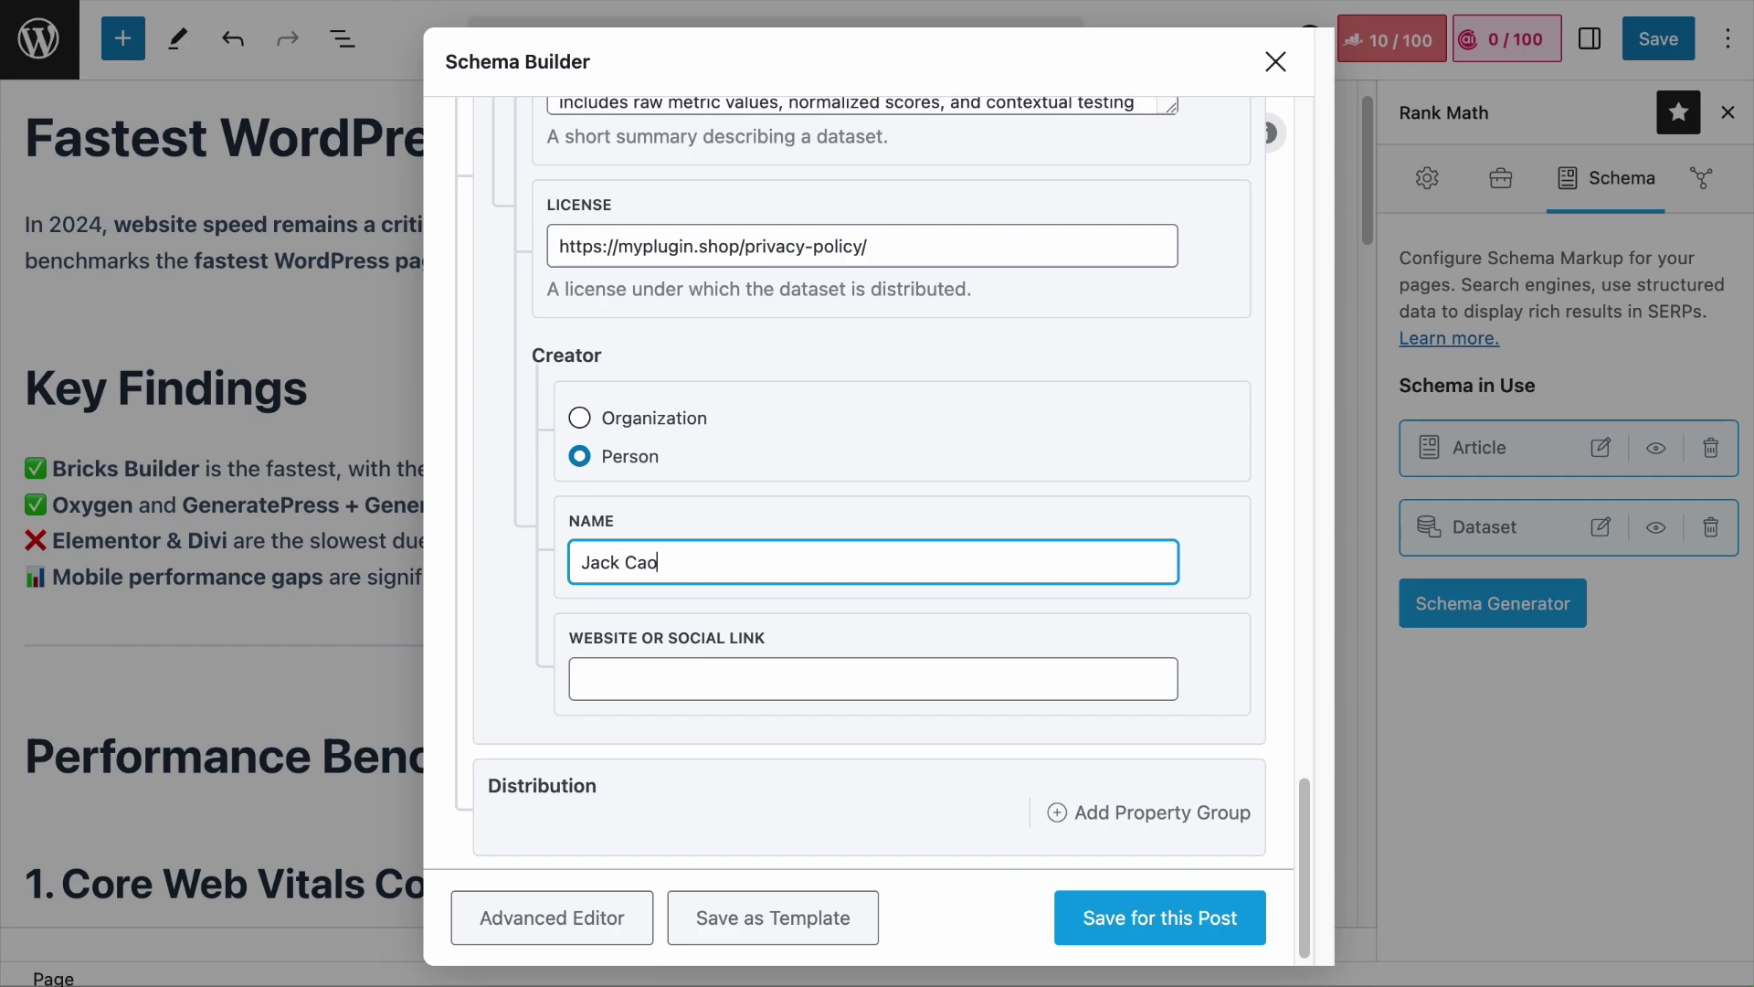
click(723, 667)
text(https://myplugin.shop)
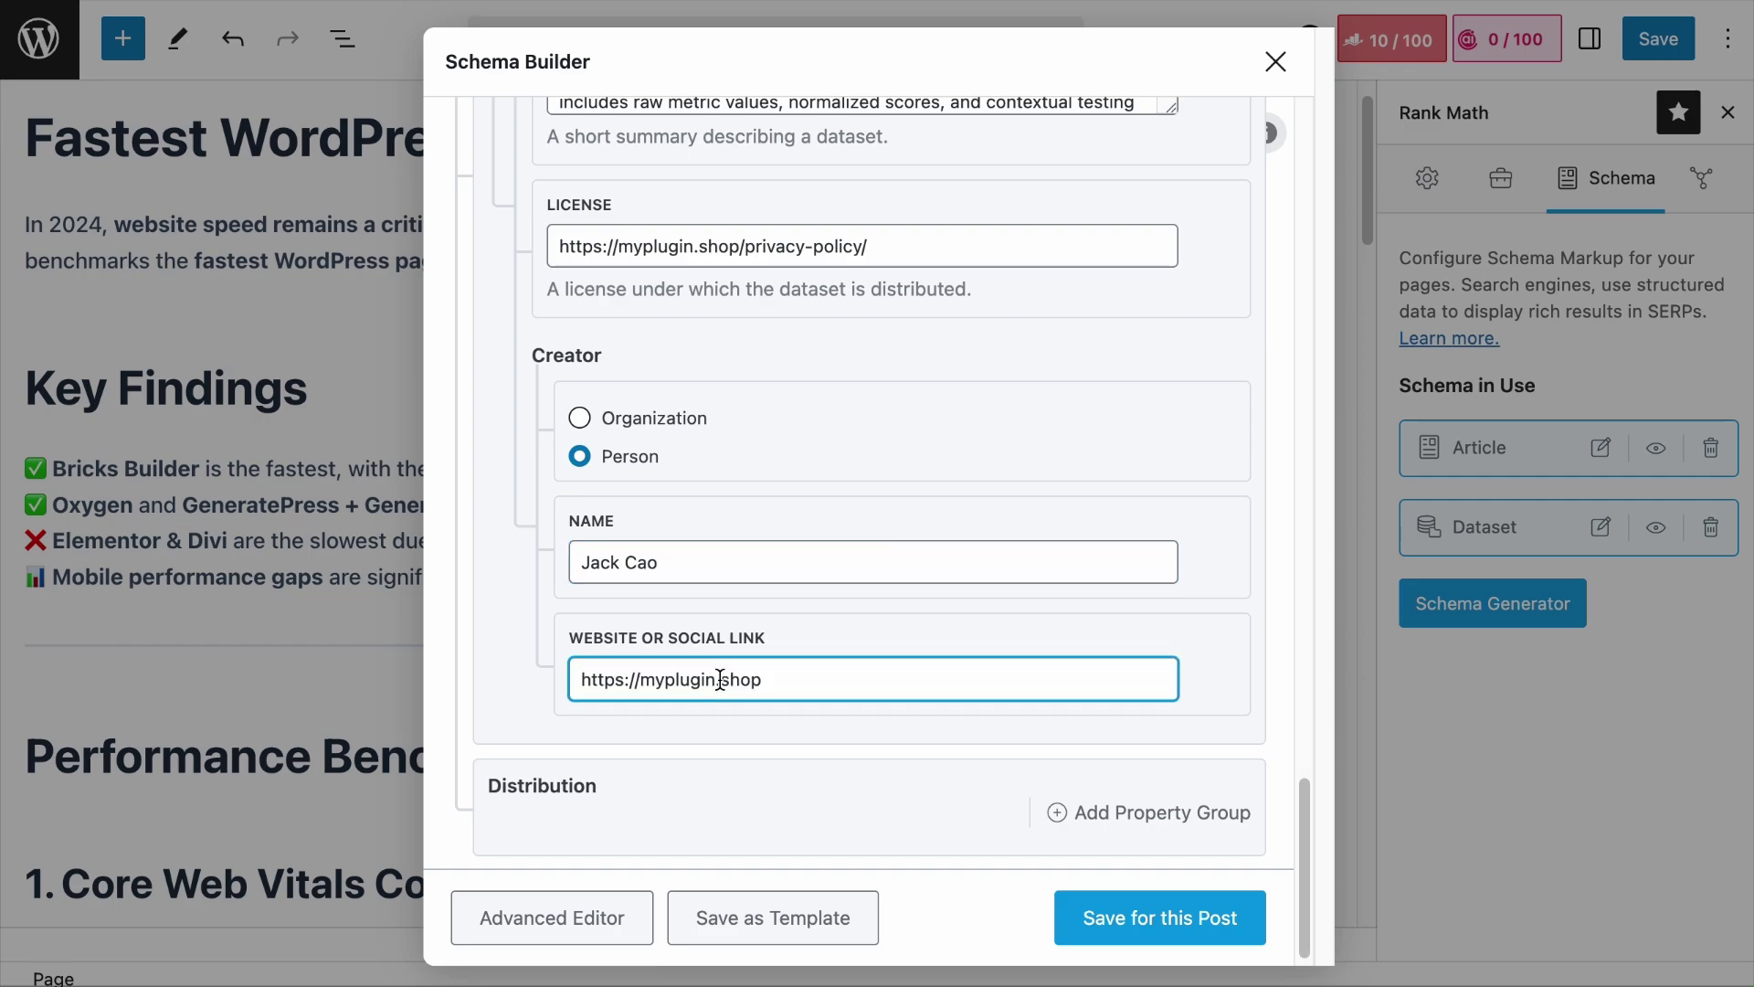
triple_click(885, 697)
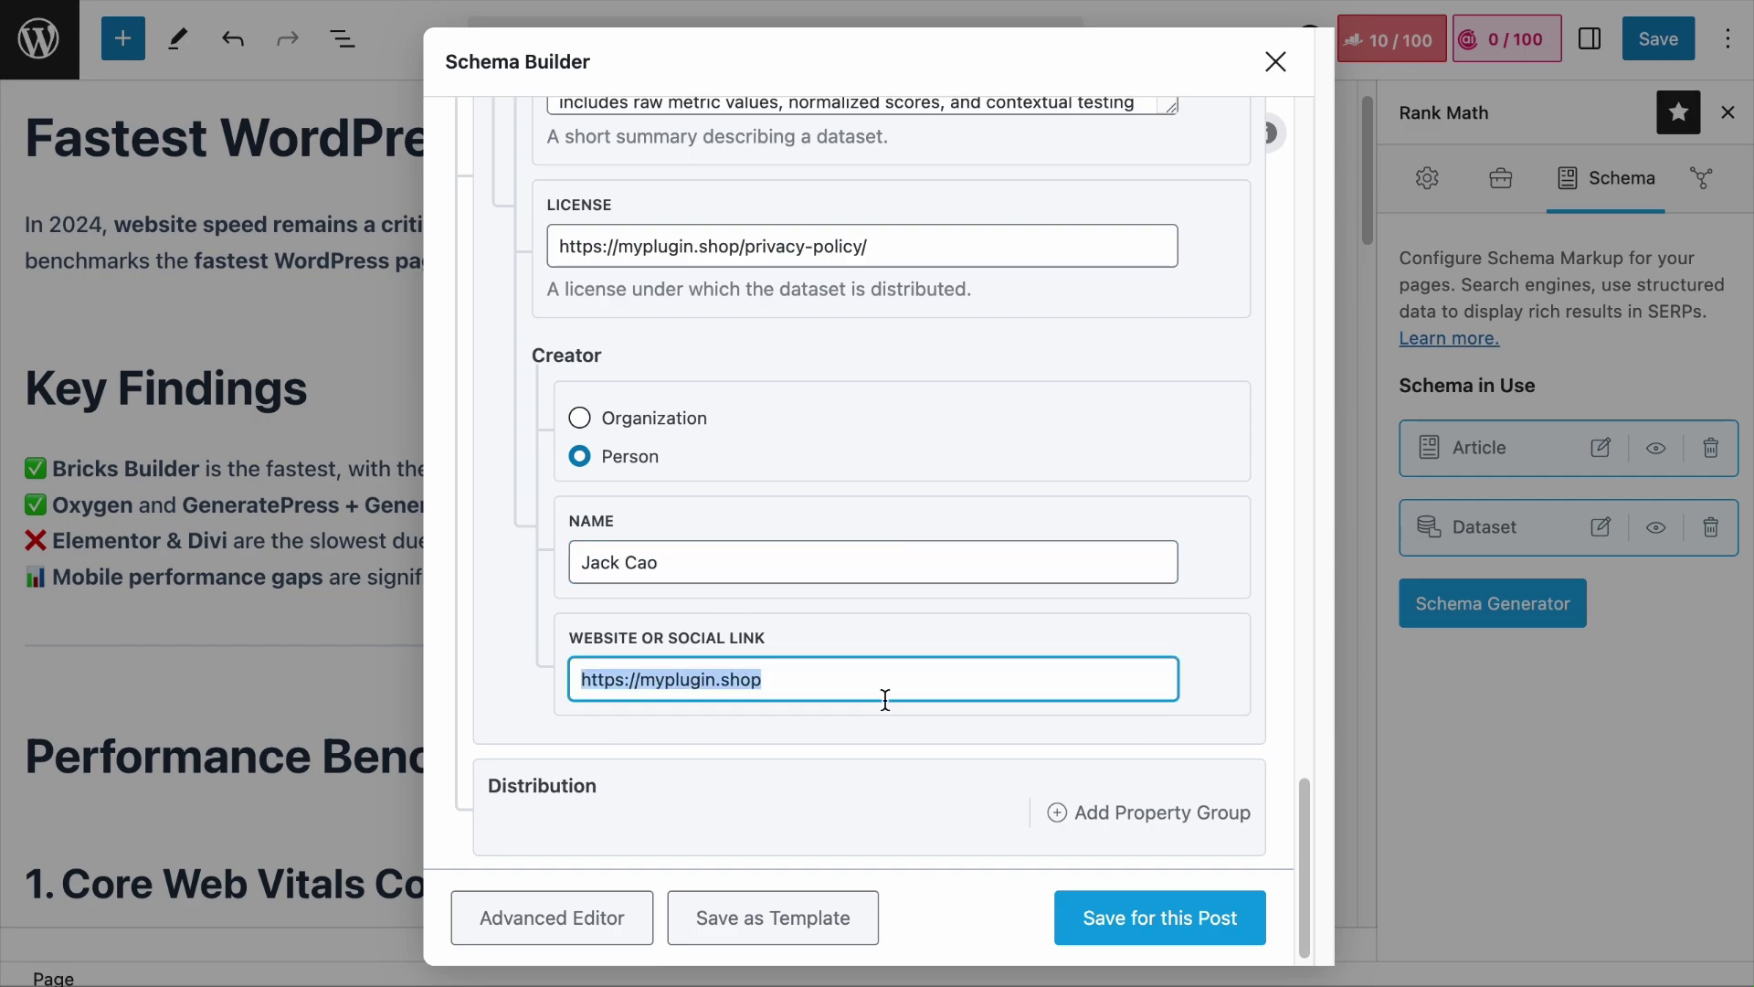
text(https://sg.linkedin.com/in/jackcao)
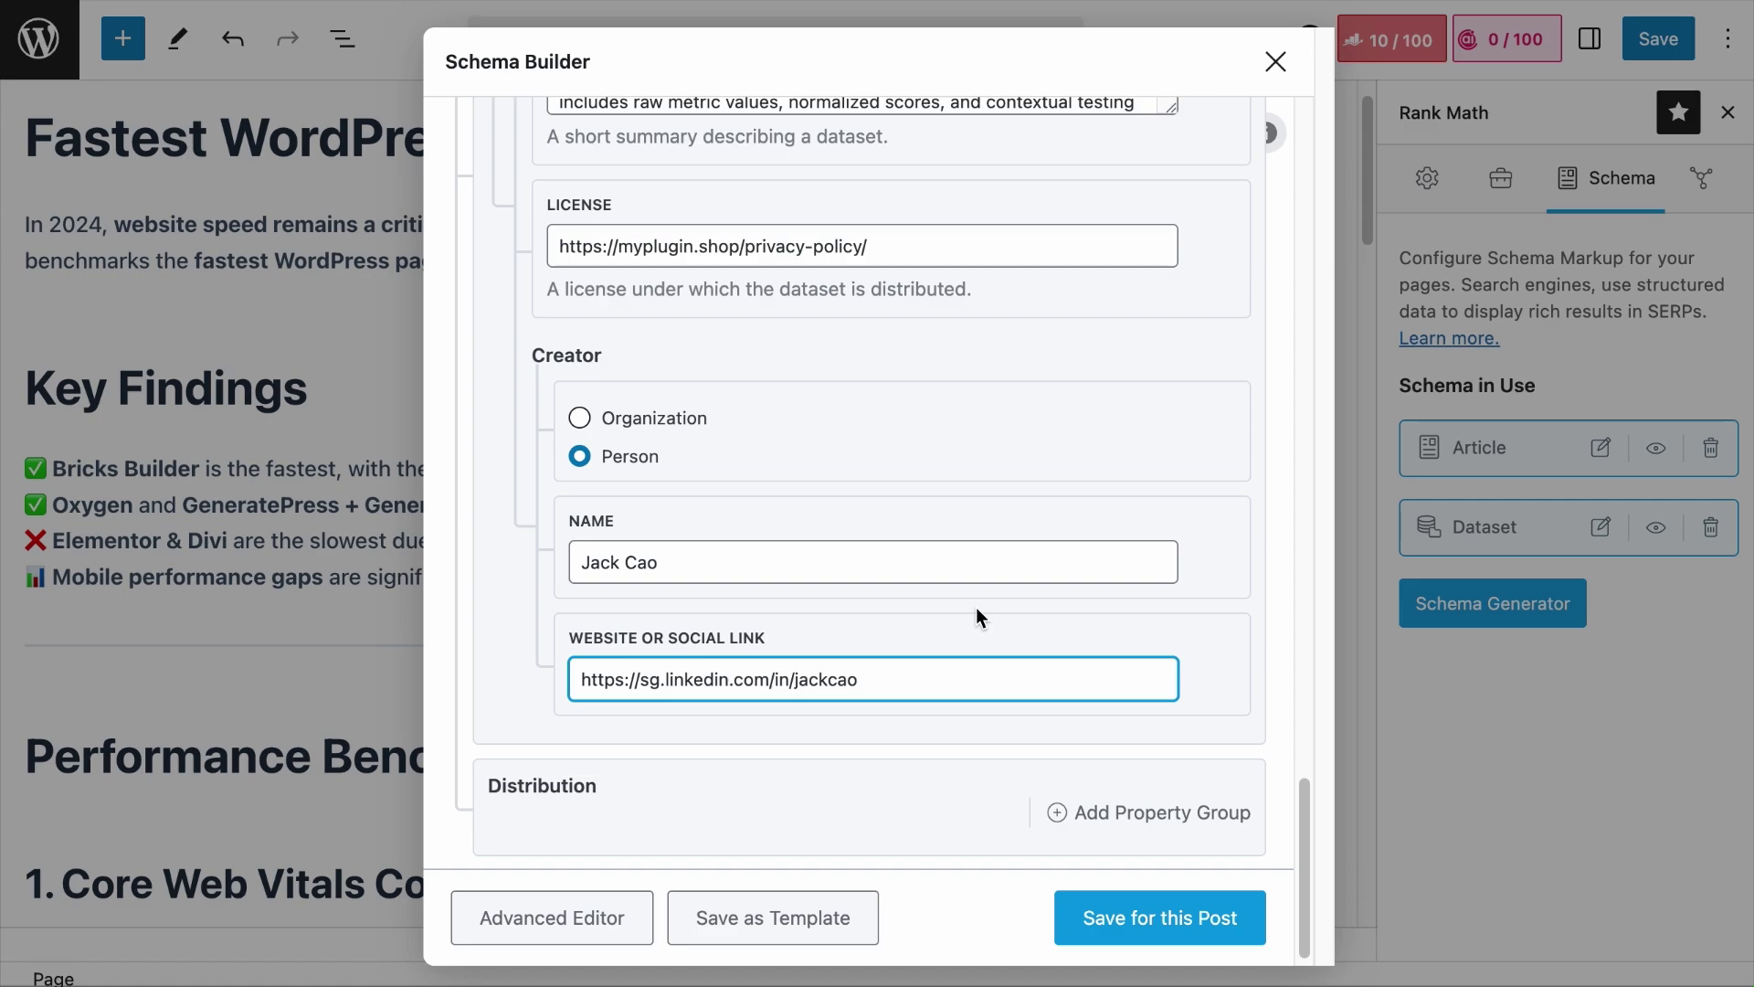
scroll(989, 497, up, 5)
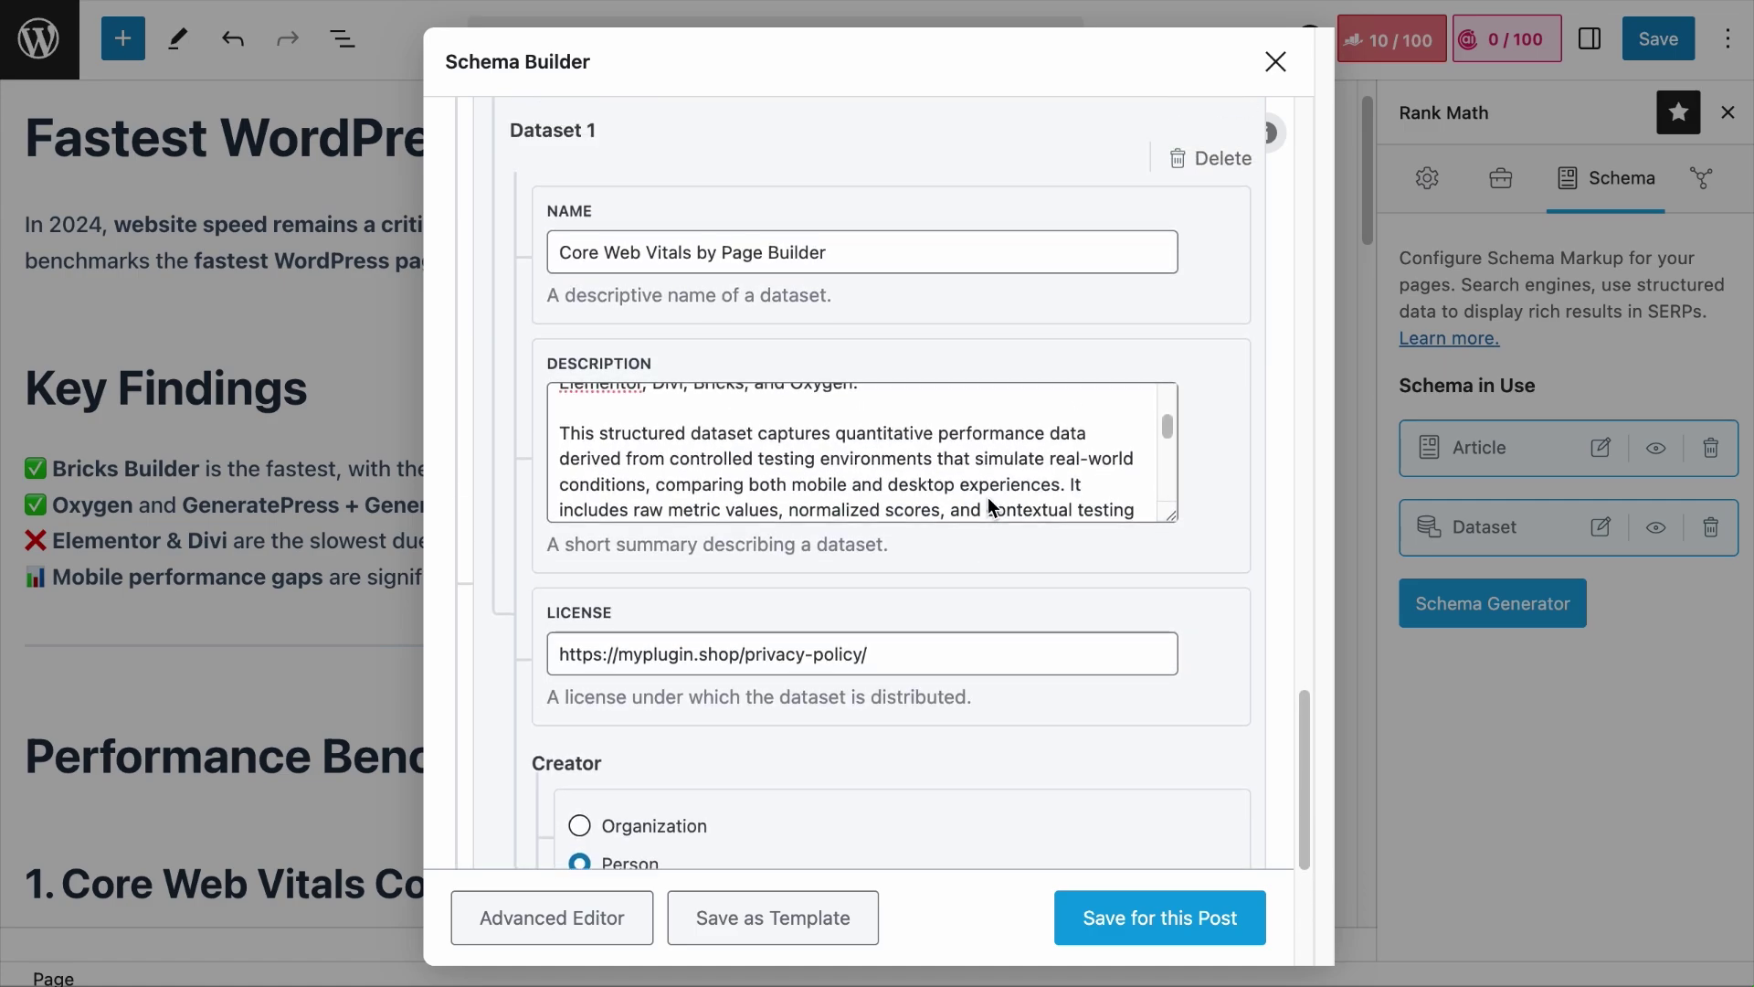
scroll(989, 497, up, 3)
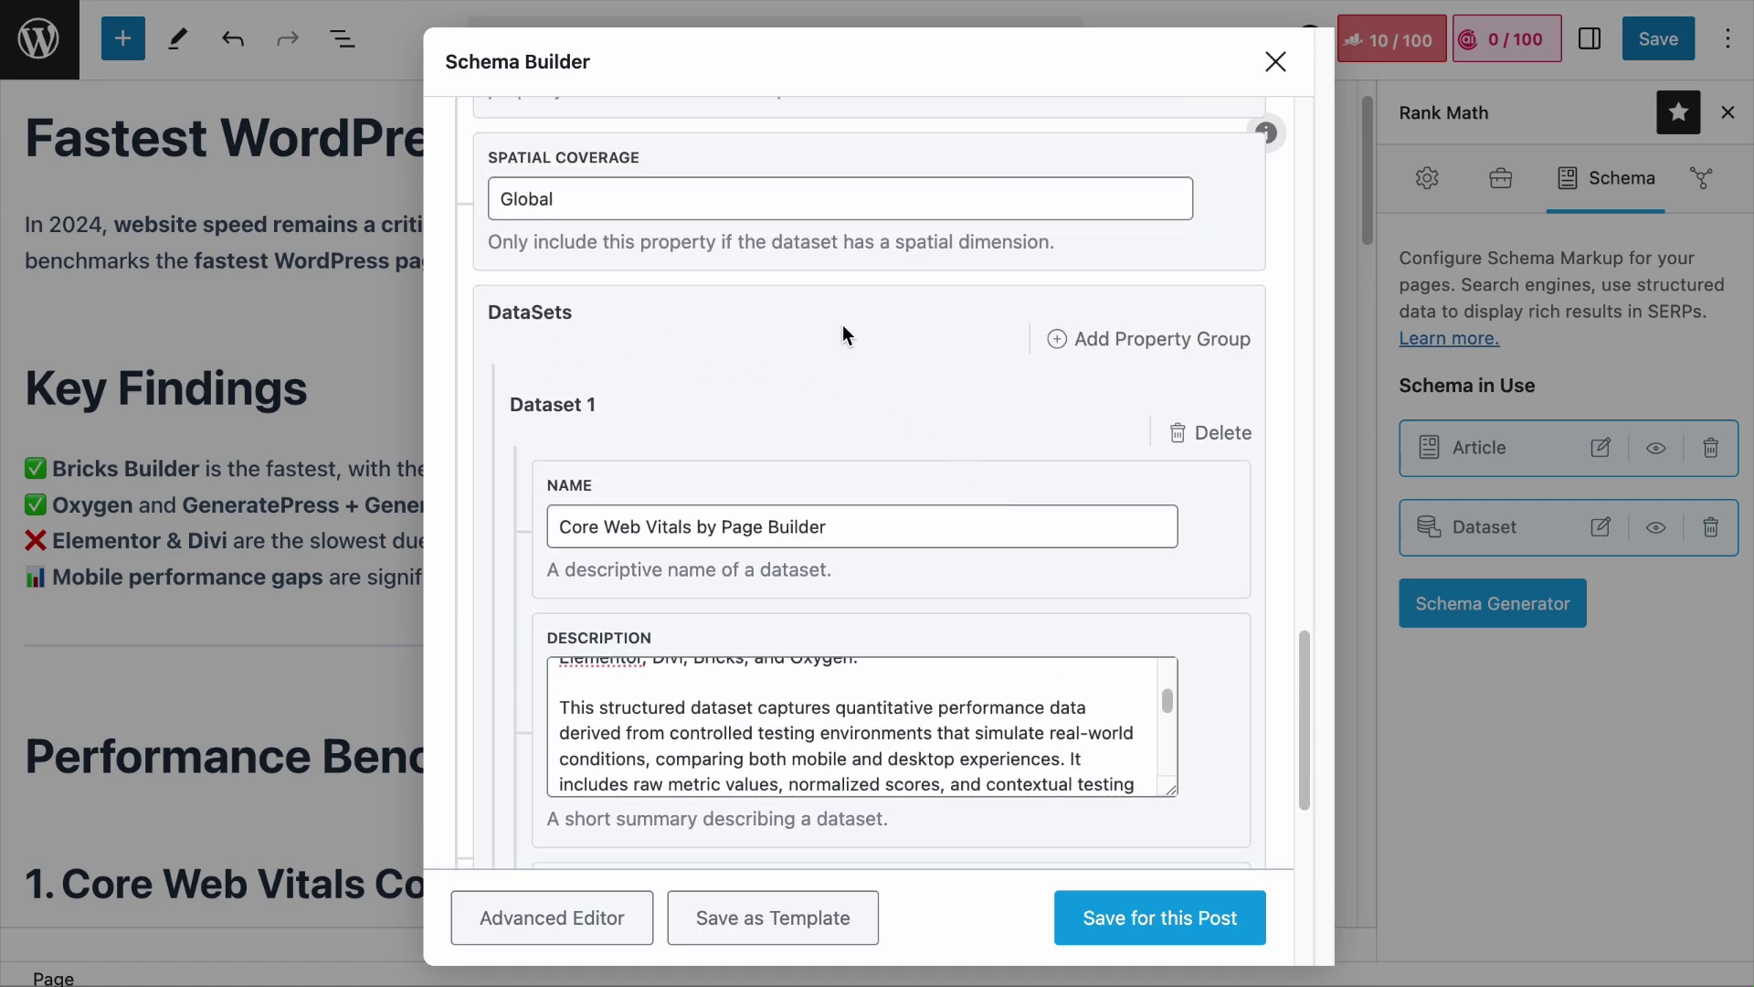
Step: Add Dataset 2 named 'Page Builder Test Configurations' and paste its description
click(1167, 354)
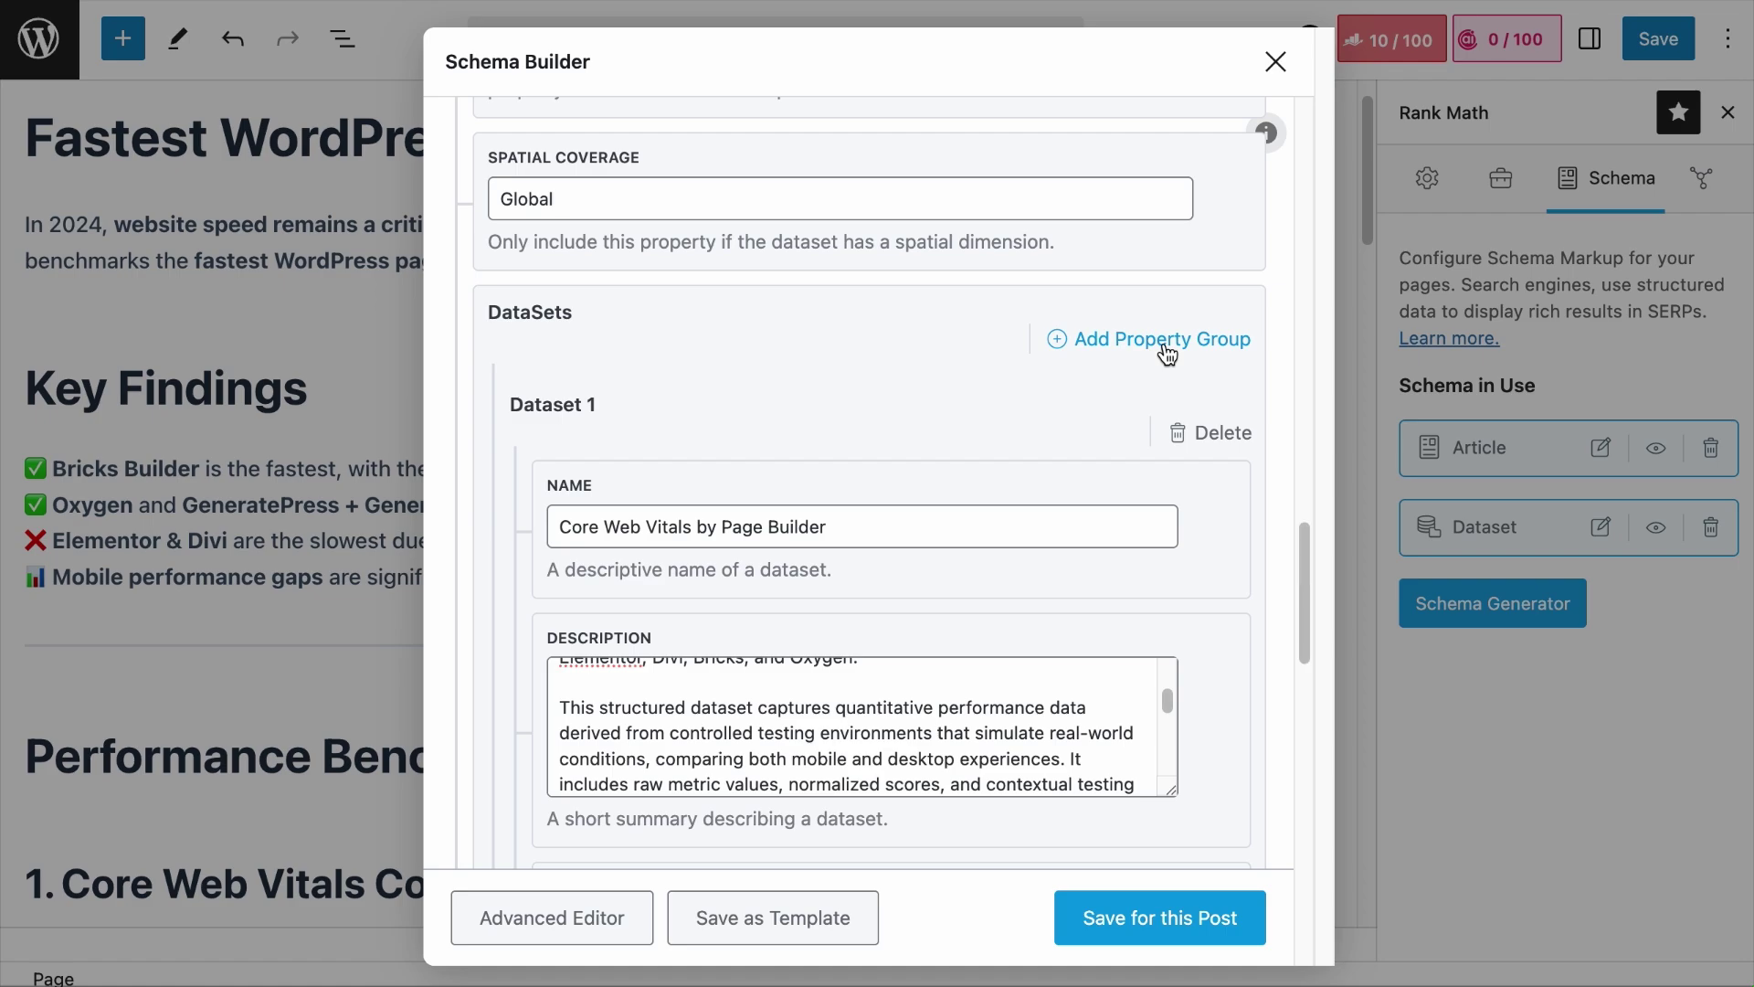
scroll(912, 568, down, 12)
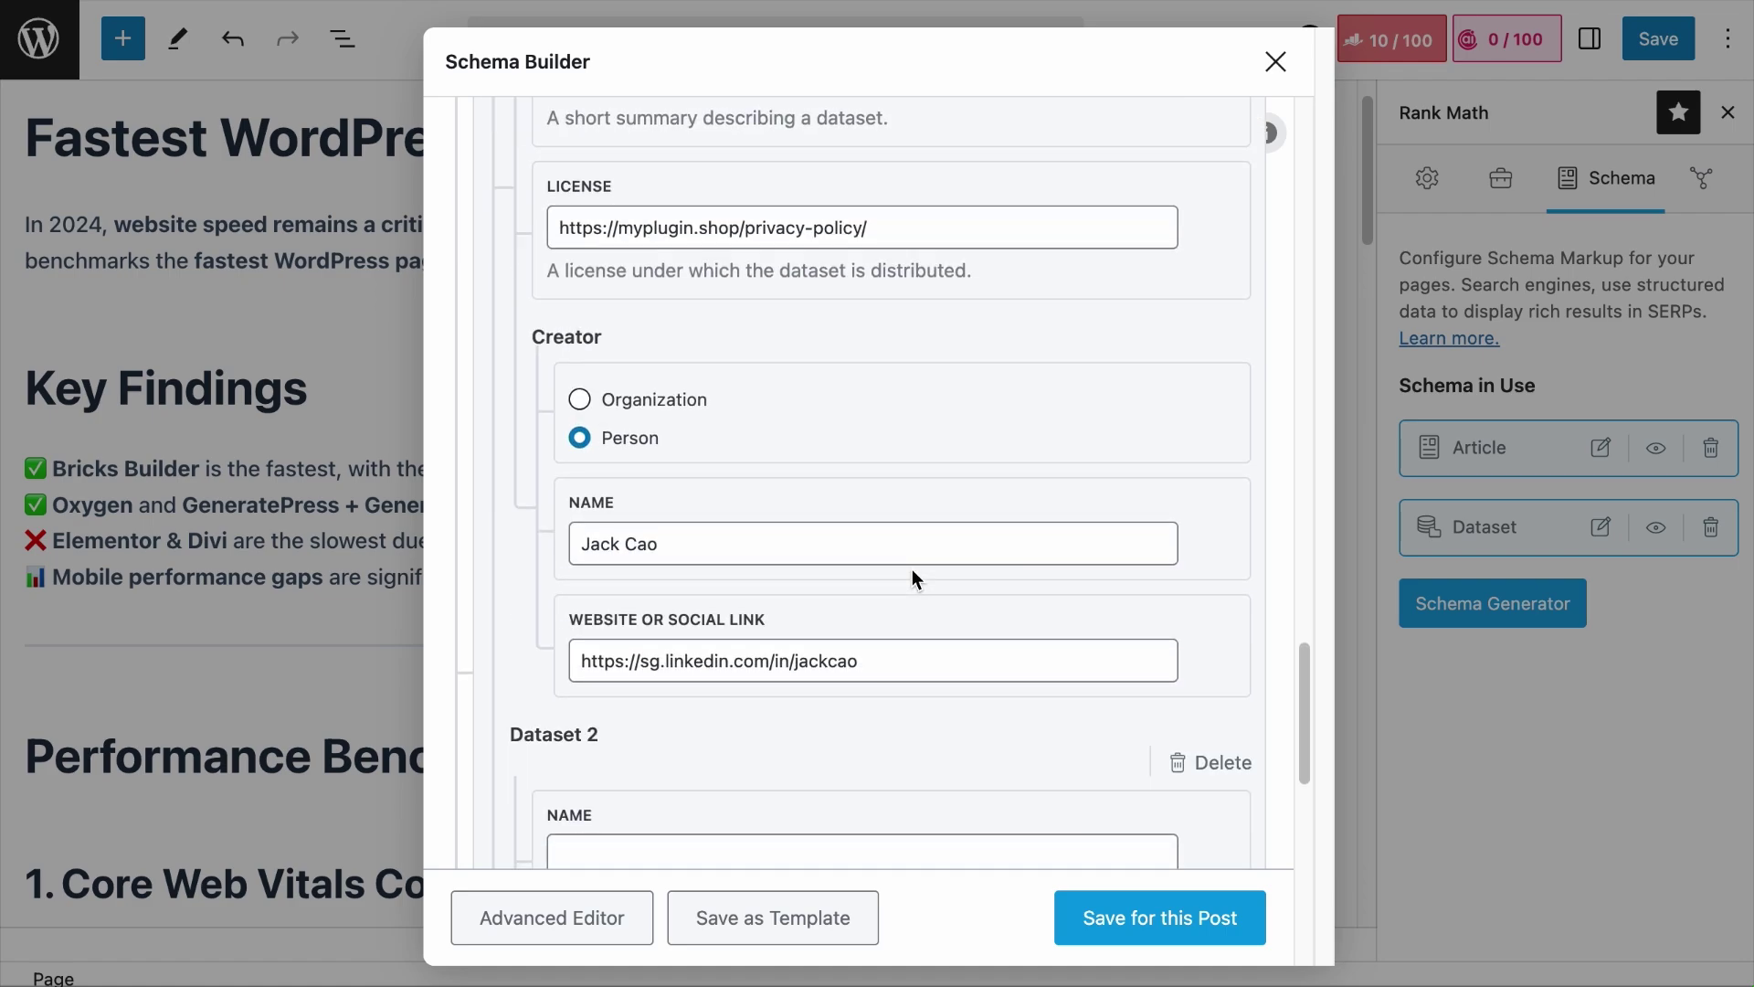
click(924, 470)
text(Page Bui)
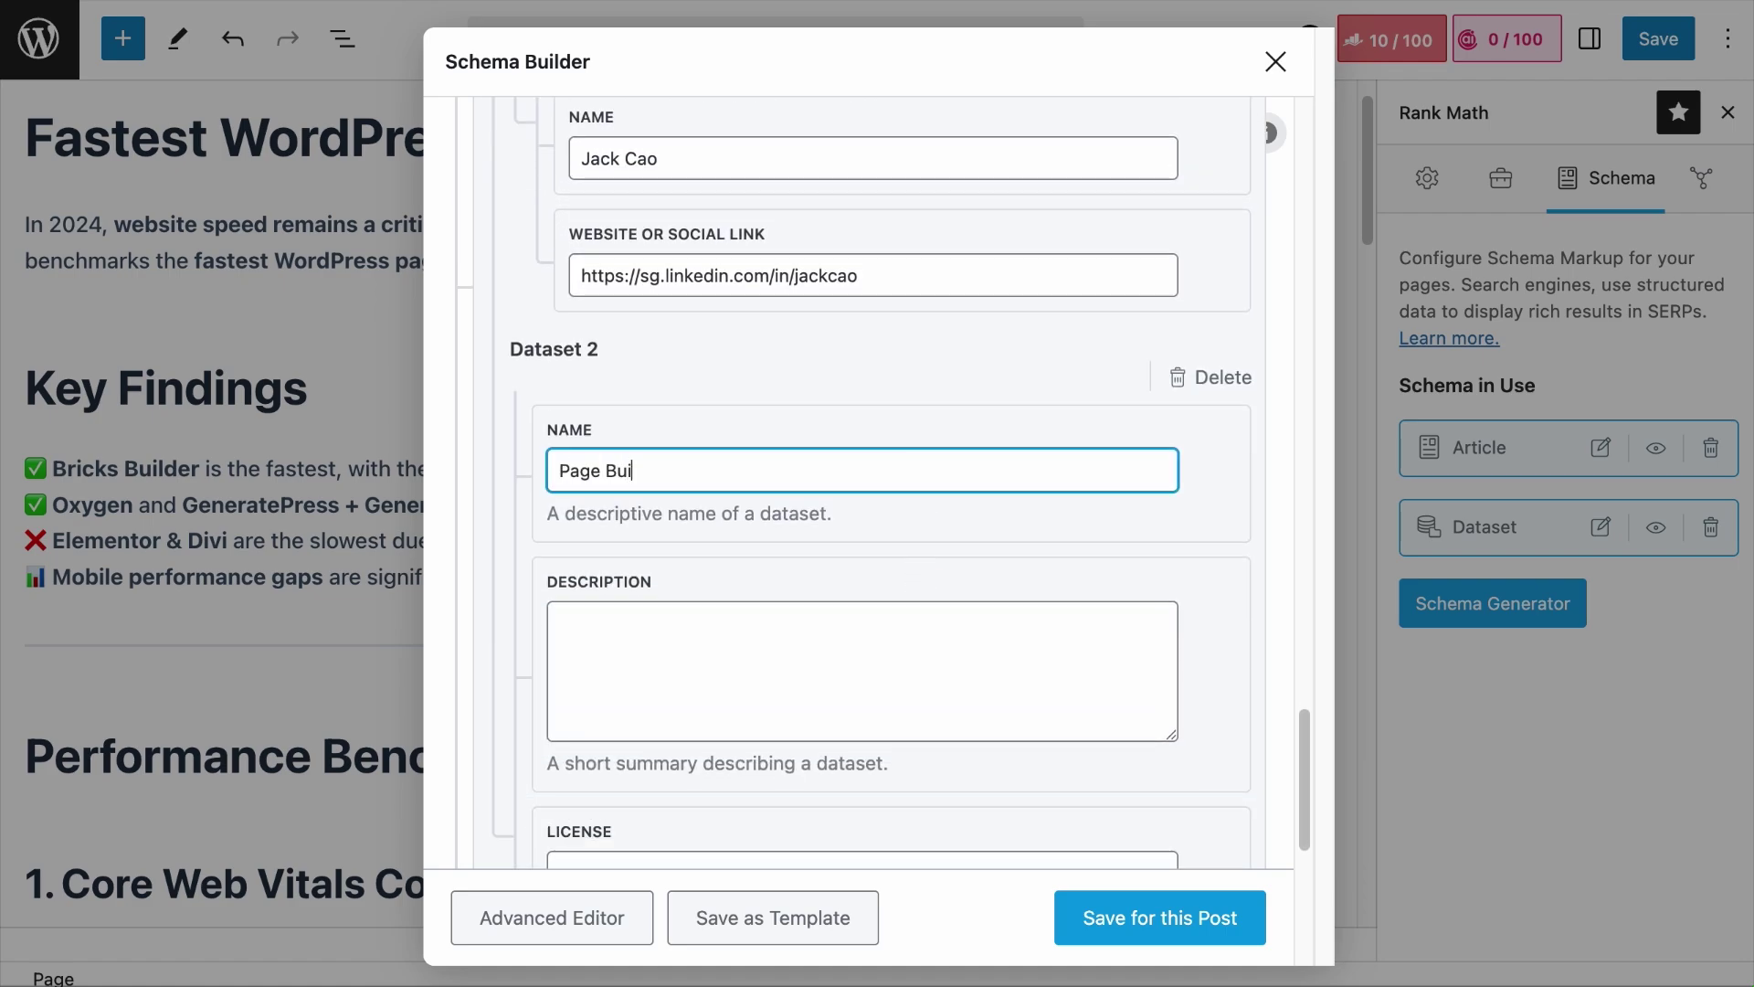
text(lder Test Configurations)
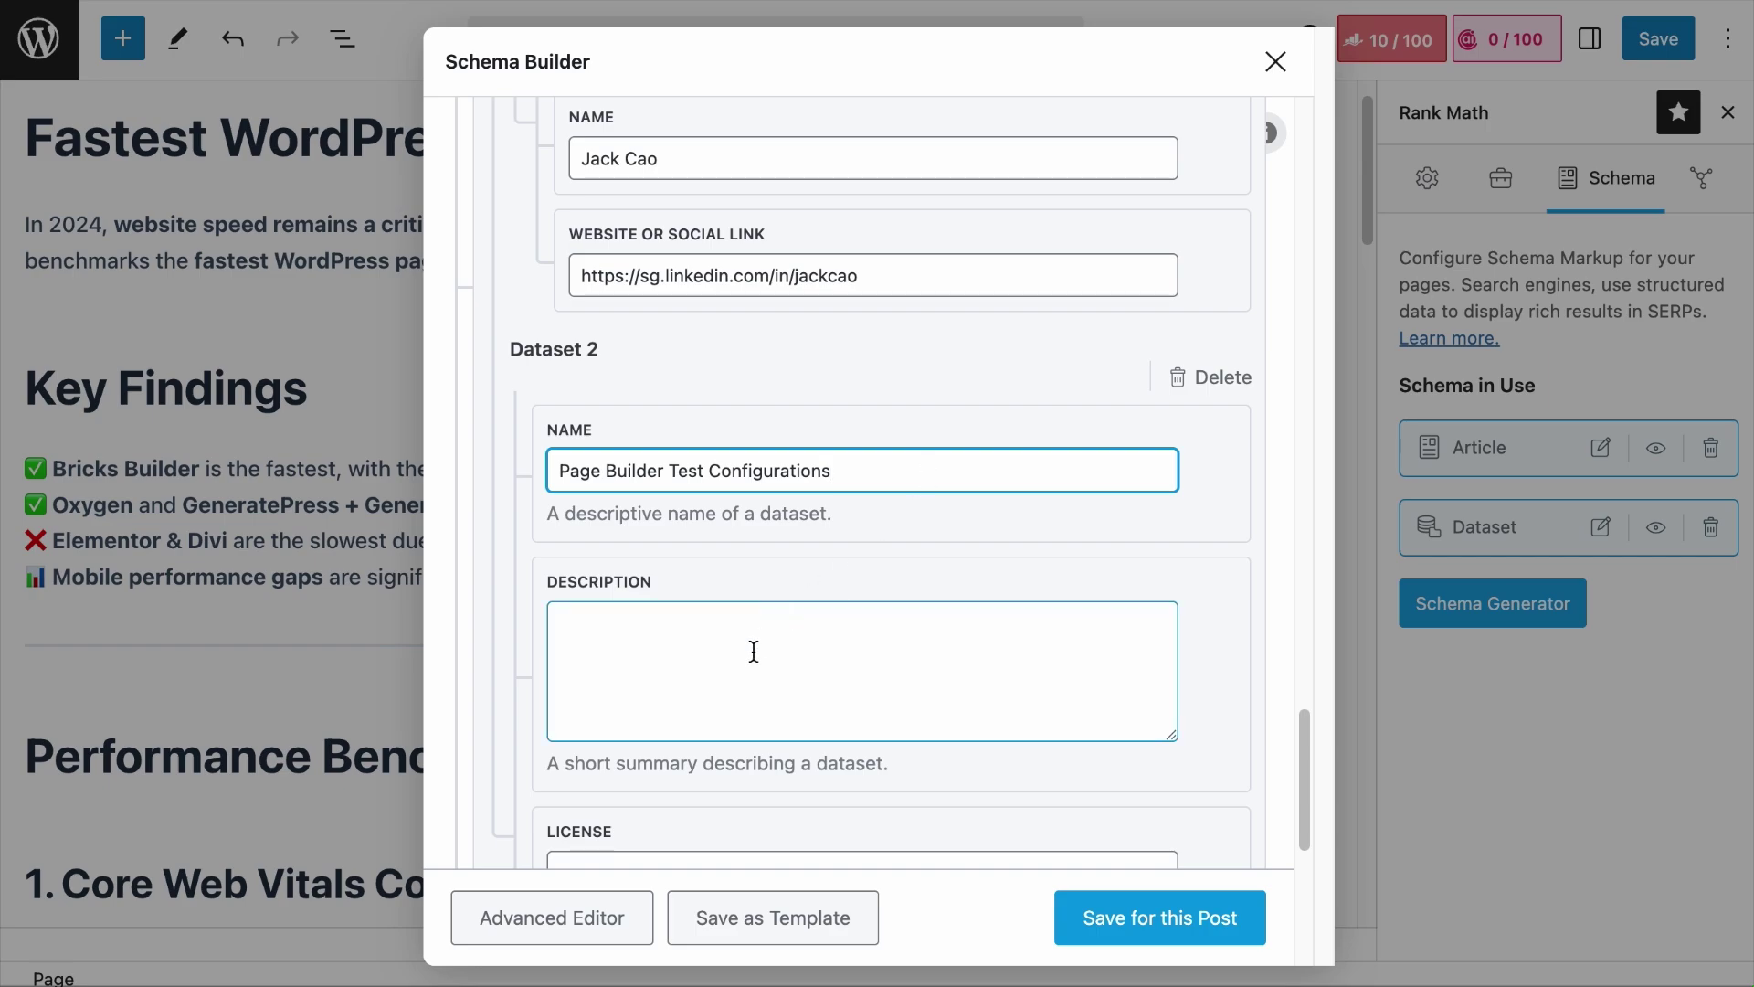
click(746, 651)
key(ctrl+v)
Step: Give Dataset 2 its license URL and a creator with name and profile link
scroll(749, 685, down, 6)
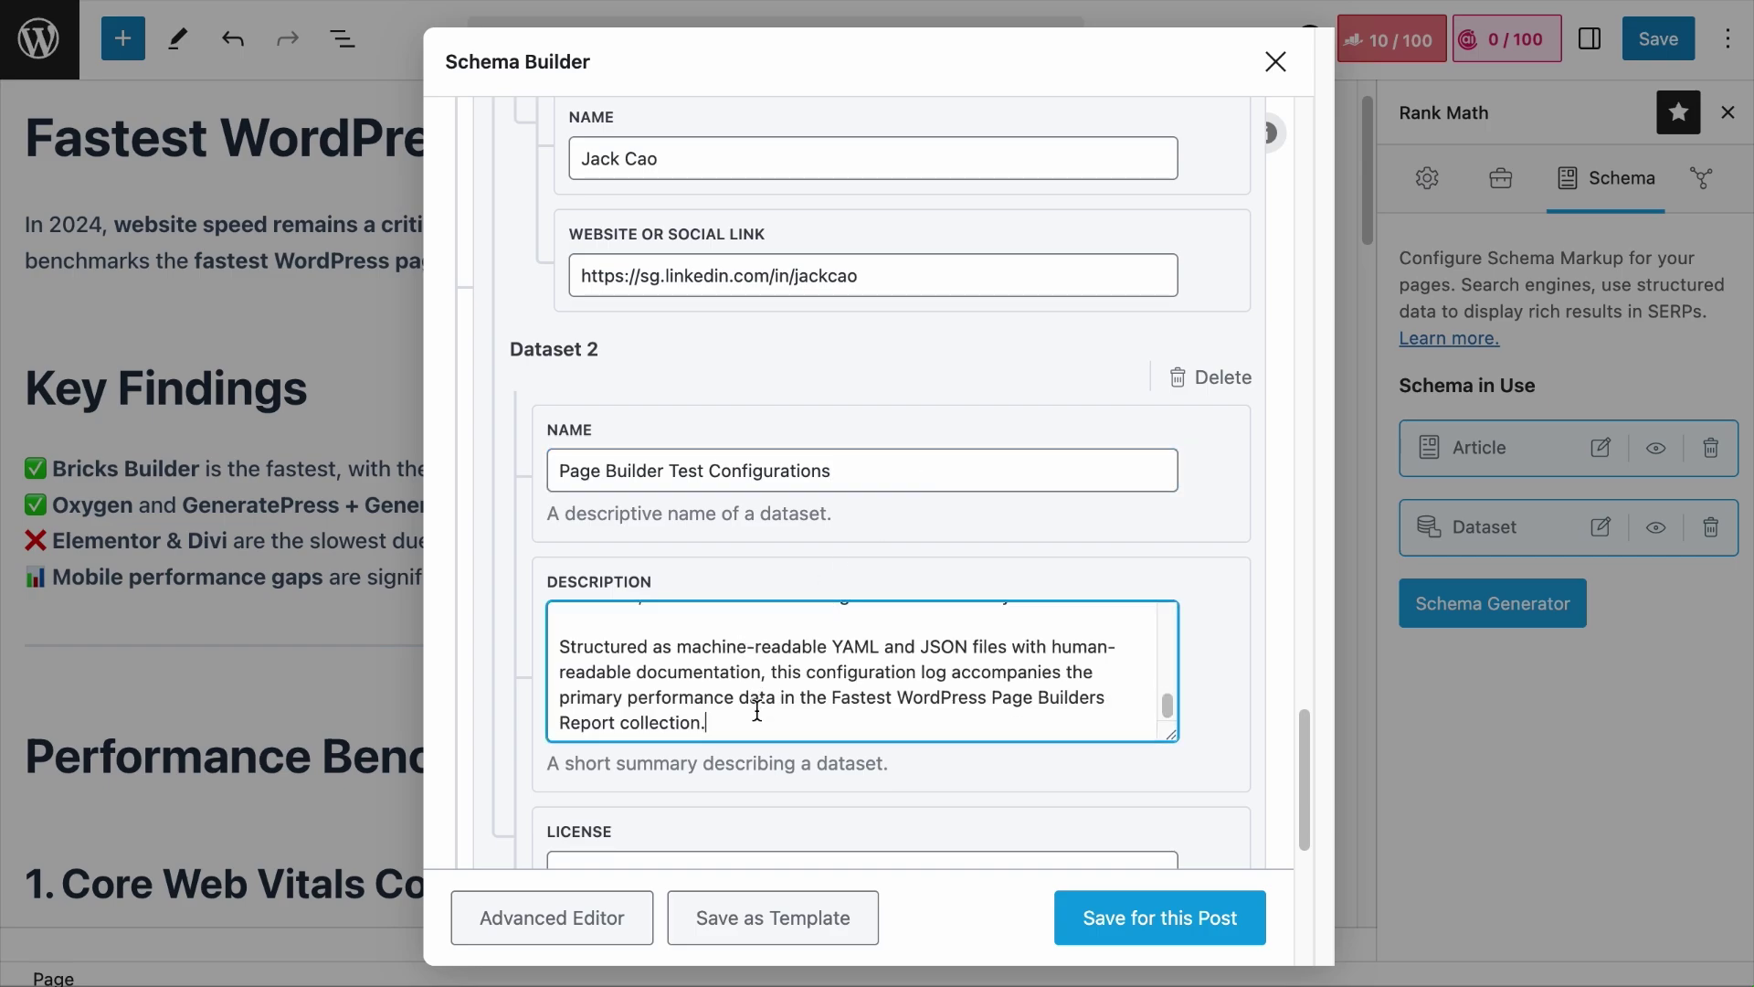
click(722, 306)
key(ctrl+v)
key(Tab)
key(Tab)
text(J)
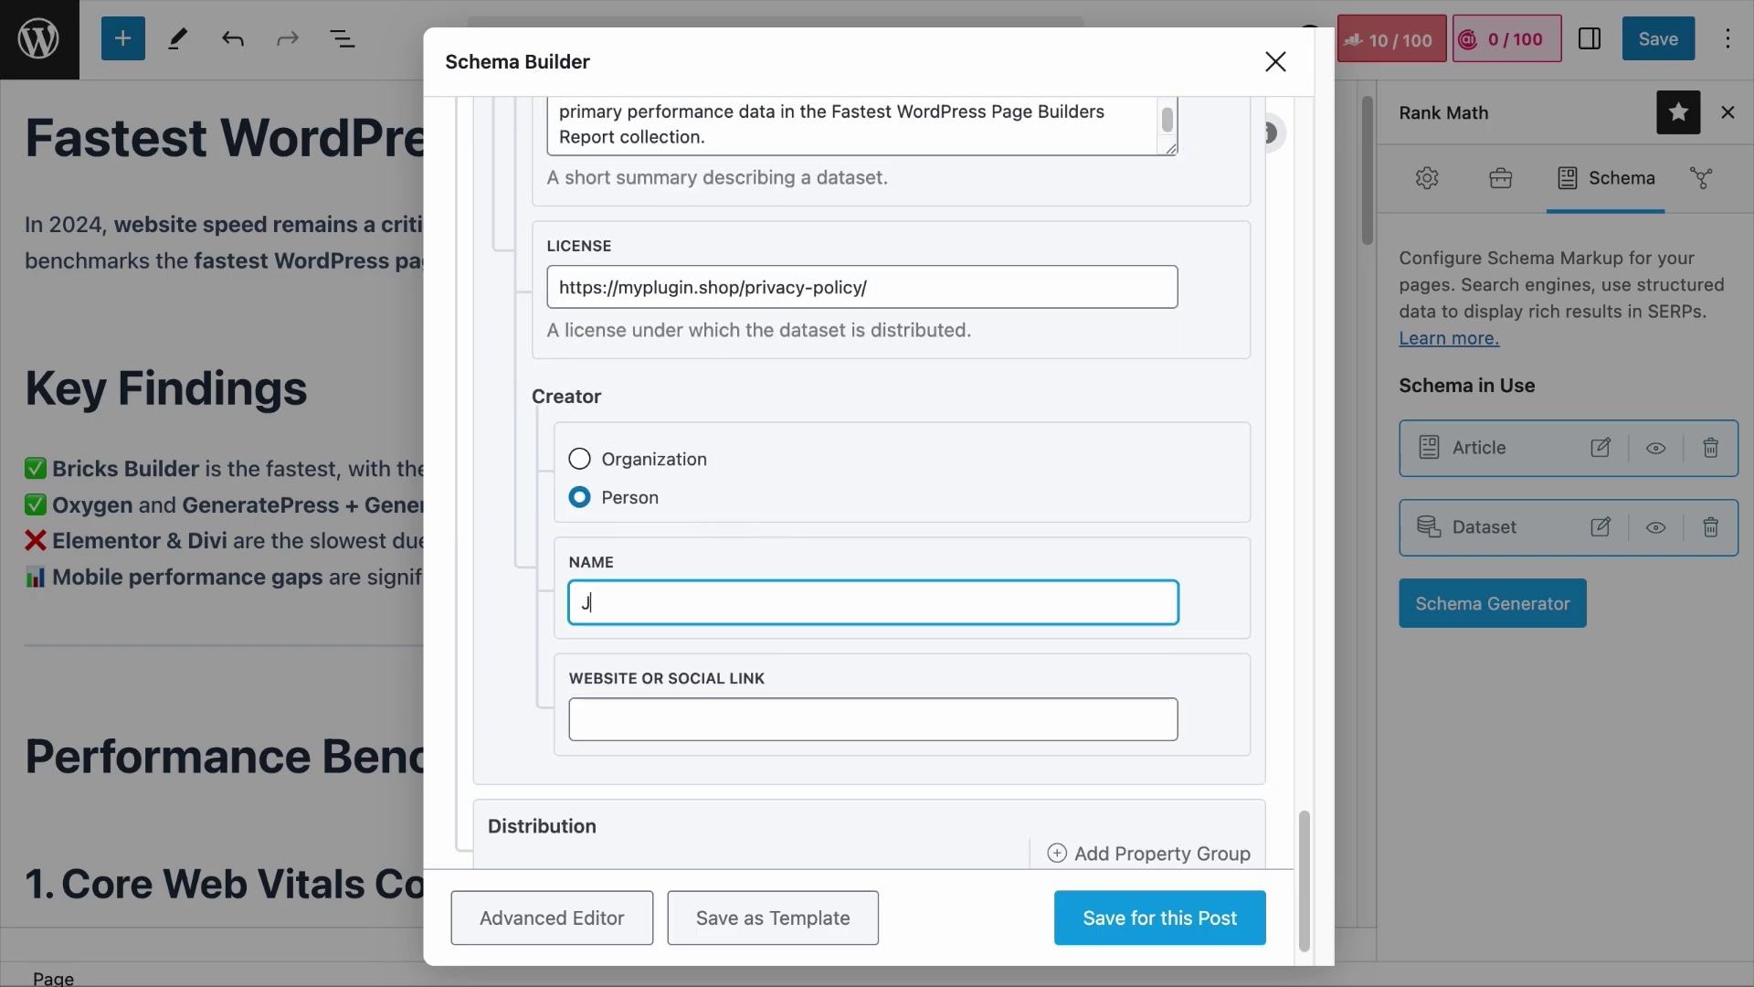
text(ack Cao)
key(Tab)
text(https://sg.linkedin.com/in/jackcao)
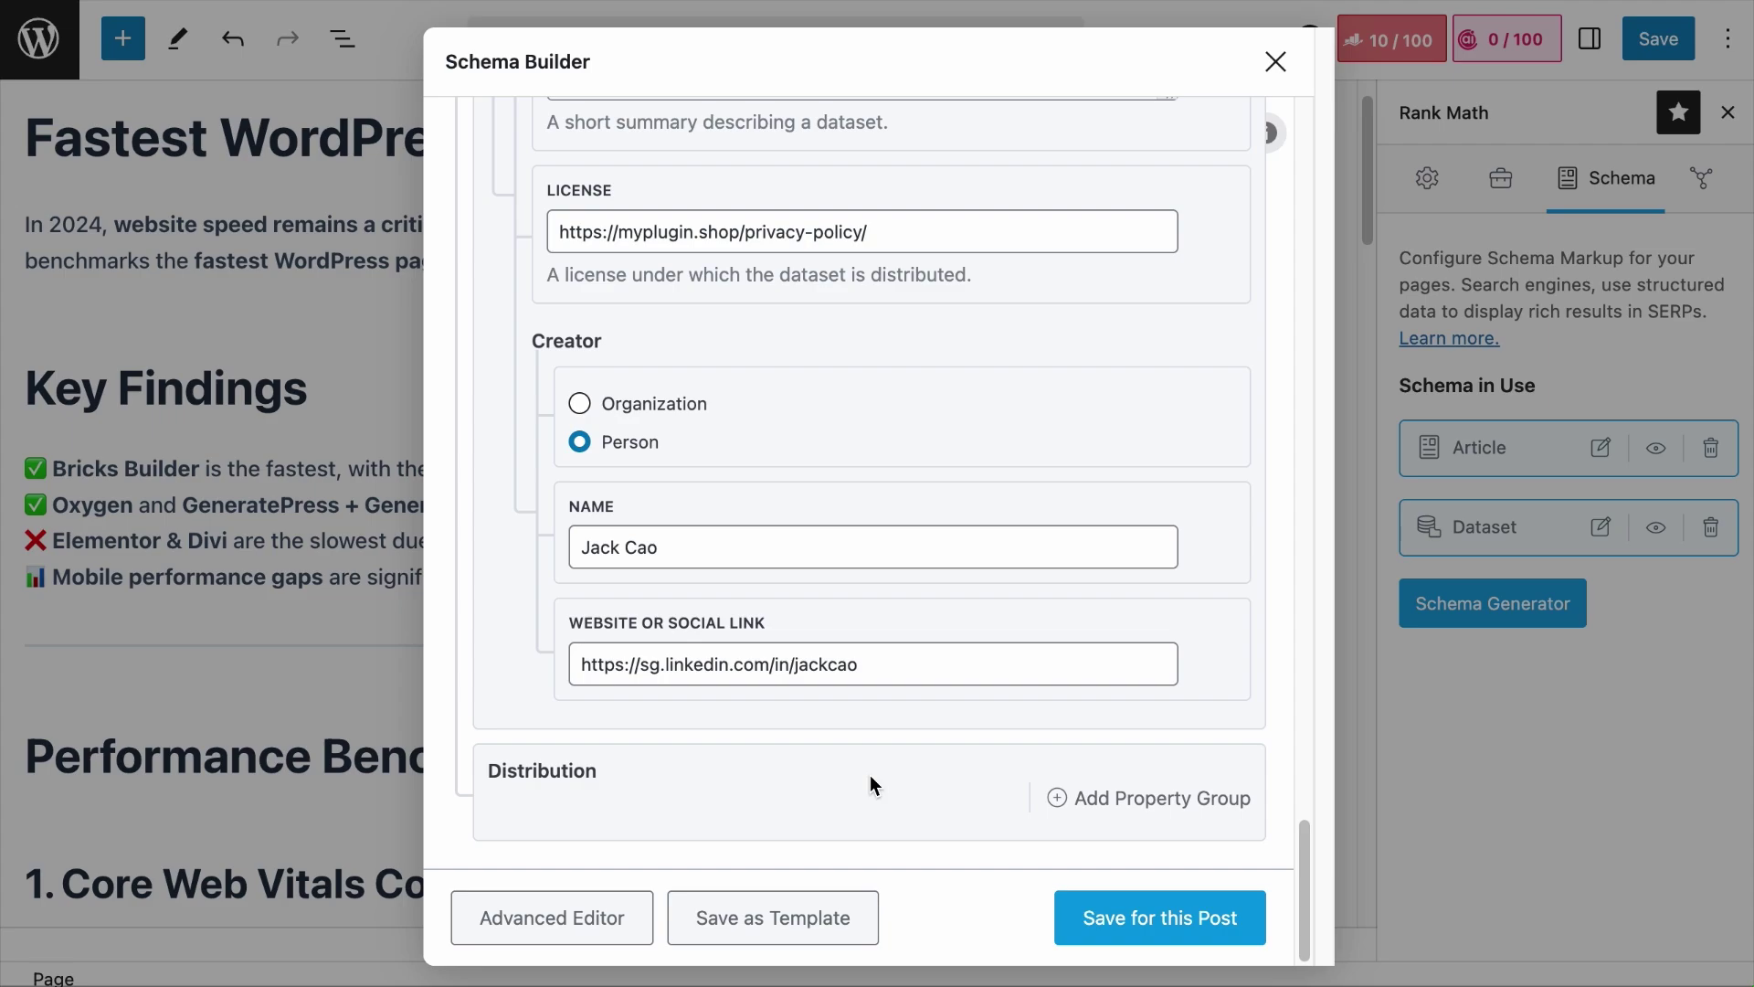
Step: Add a first distribution with encoding format pdf and the report's download URL
click(1190, 800)
scroll(1160, 749, down, 5)
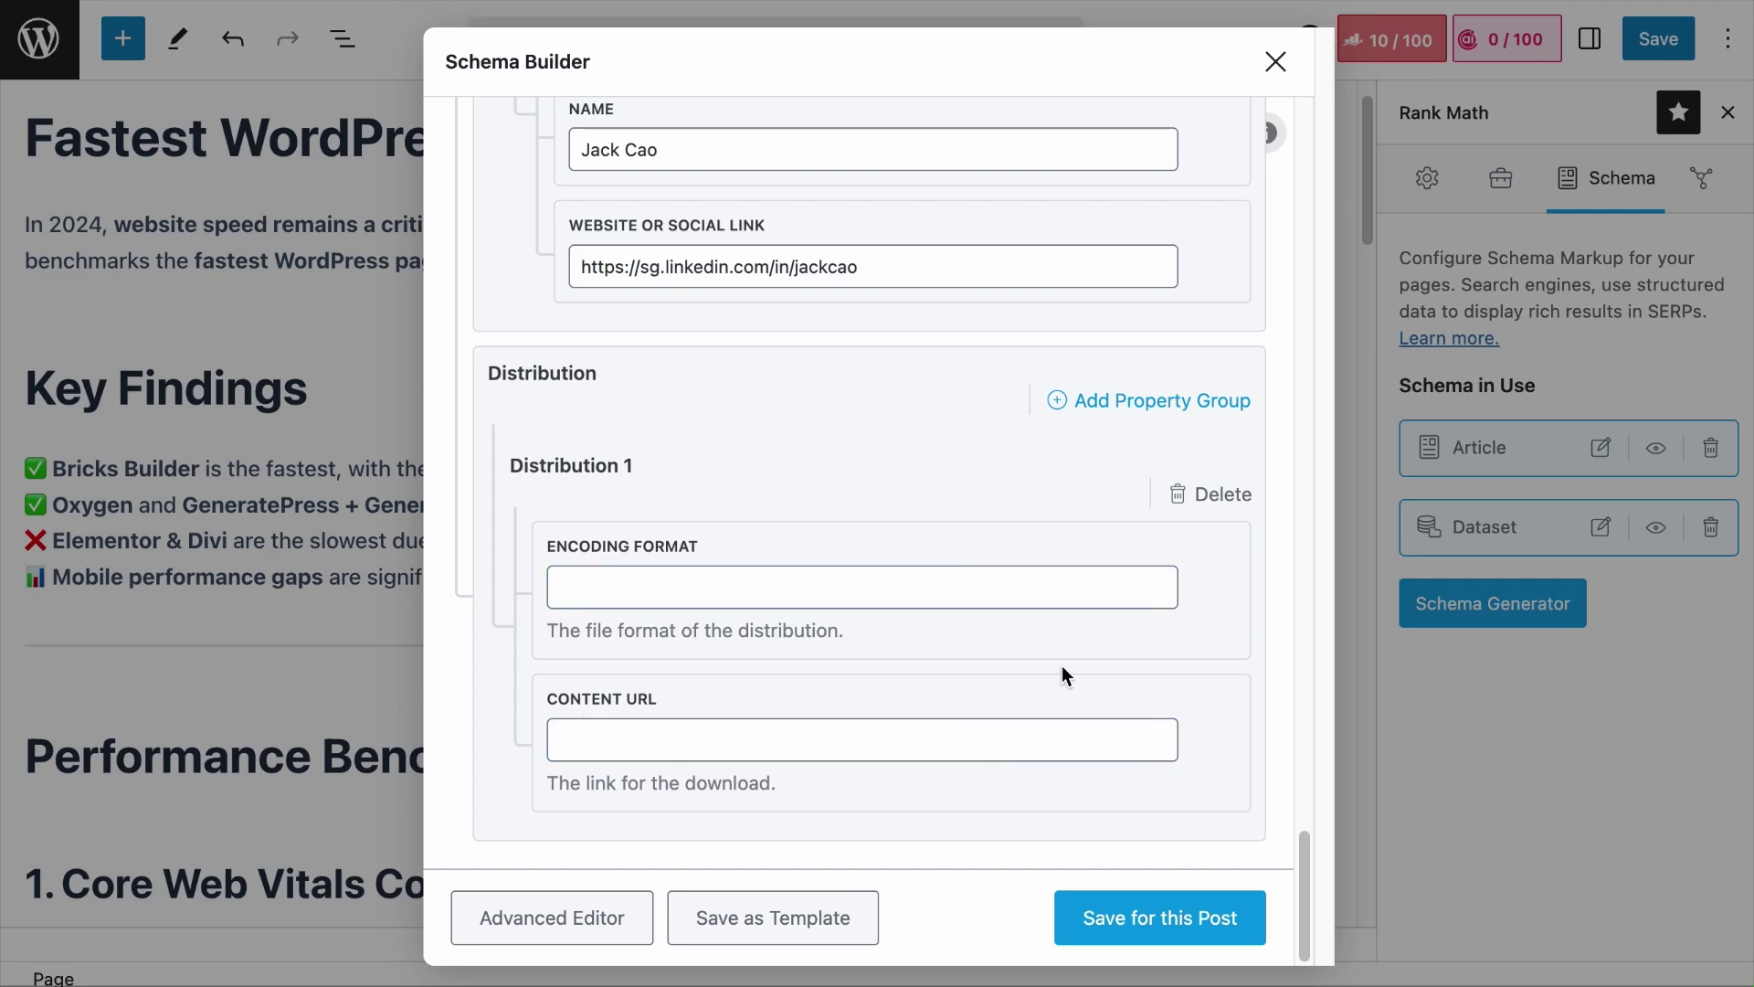
click(859, 579)
text(pdf)
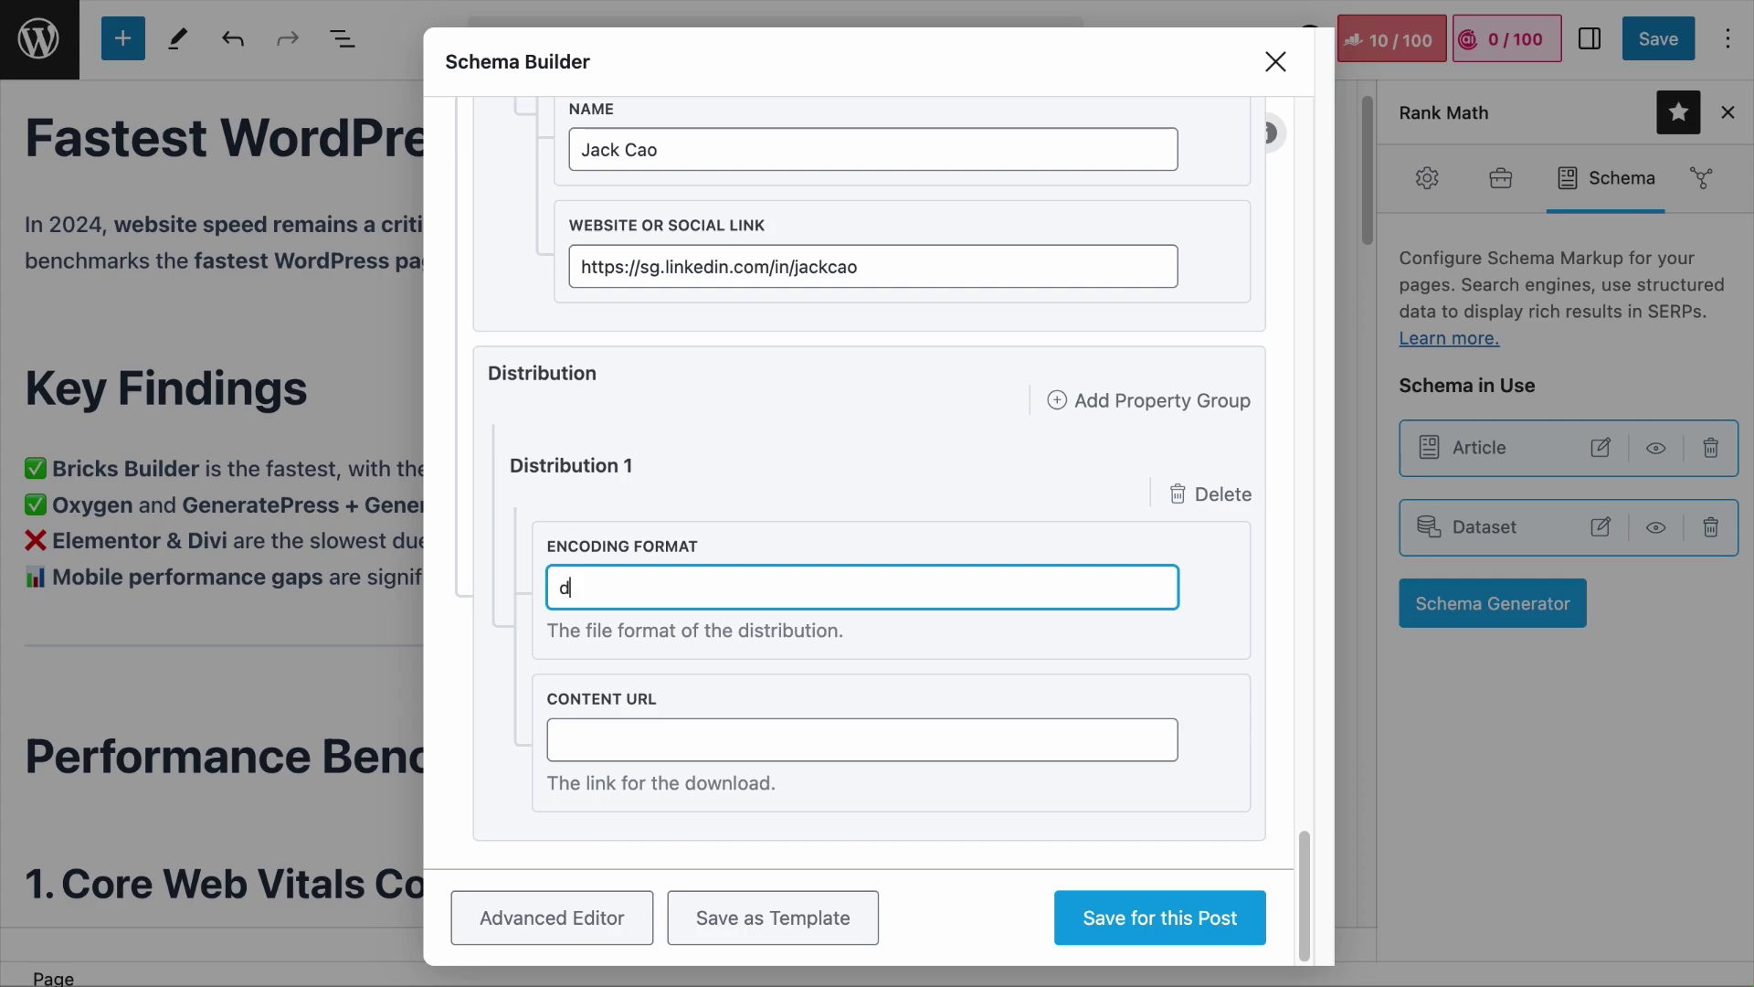
key(BackSpace)
text(ppt)
key(BackSpace)
key(BackSpace)
text(pdf)
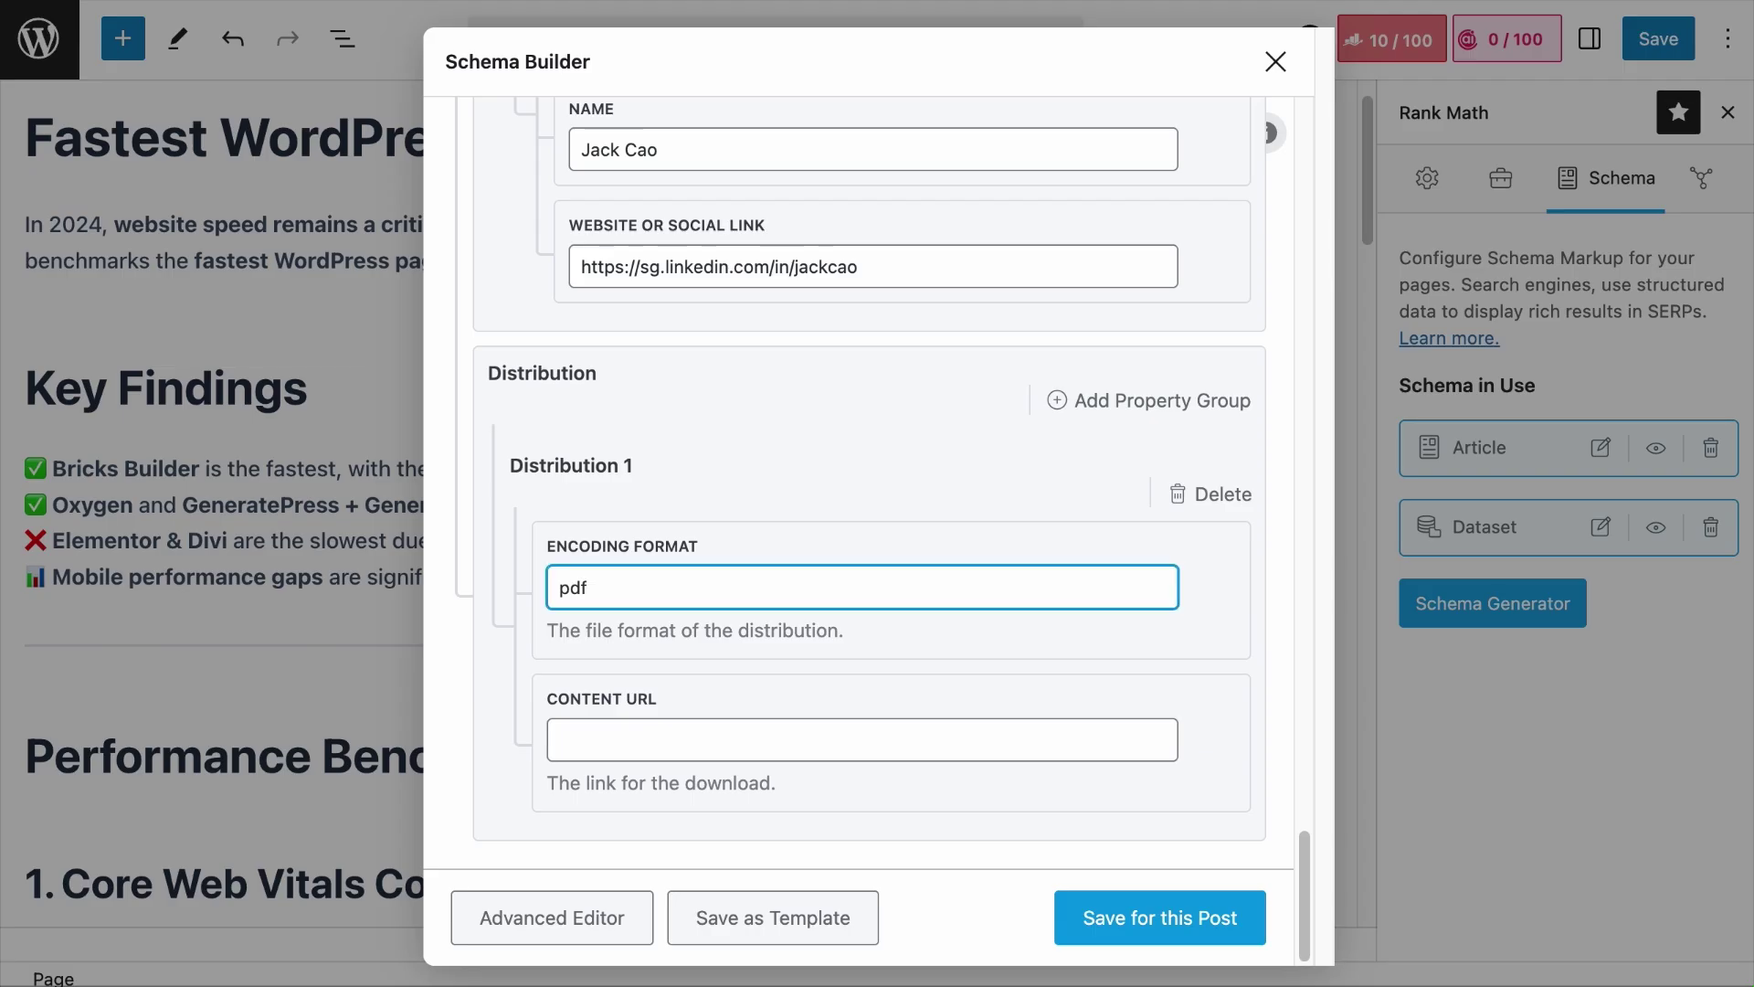
click(724, 752)
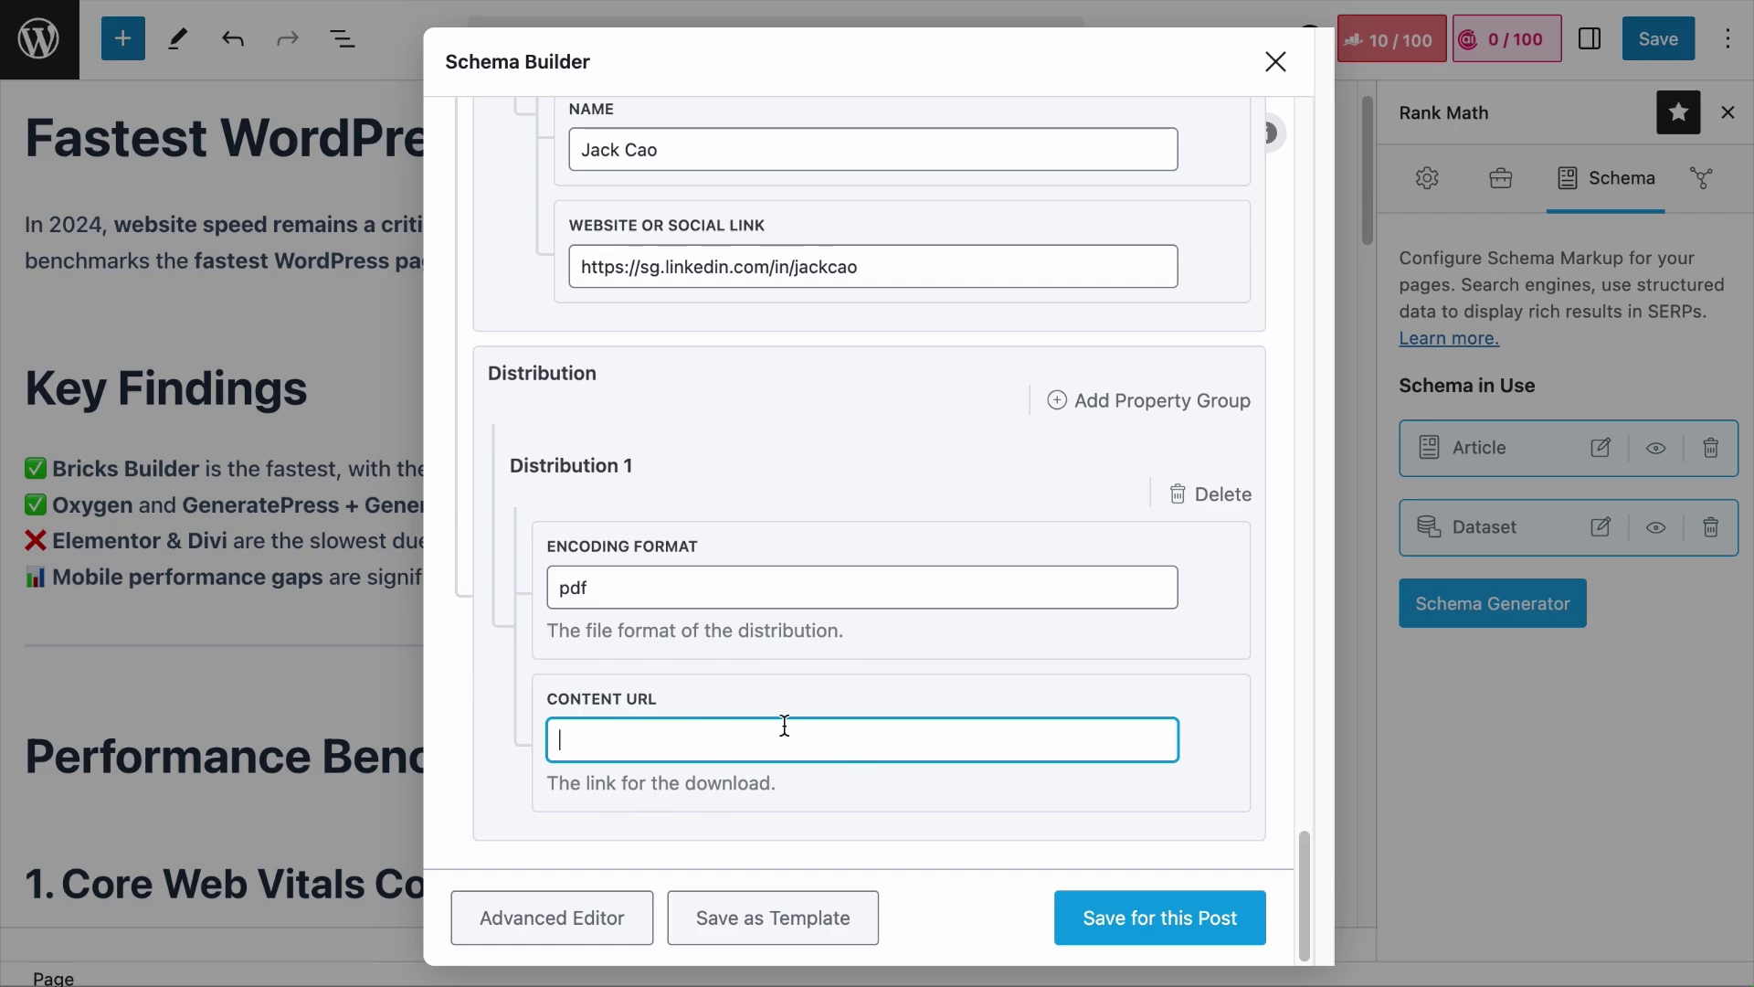
text(https://myplugin.shop/fastest-wordpress-page-builders-report/)
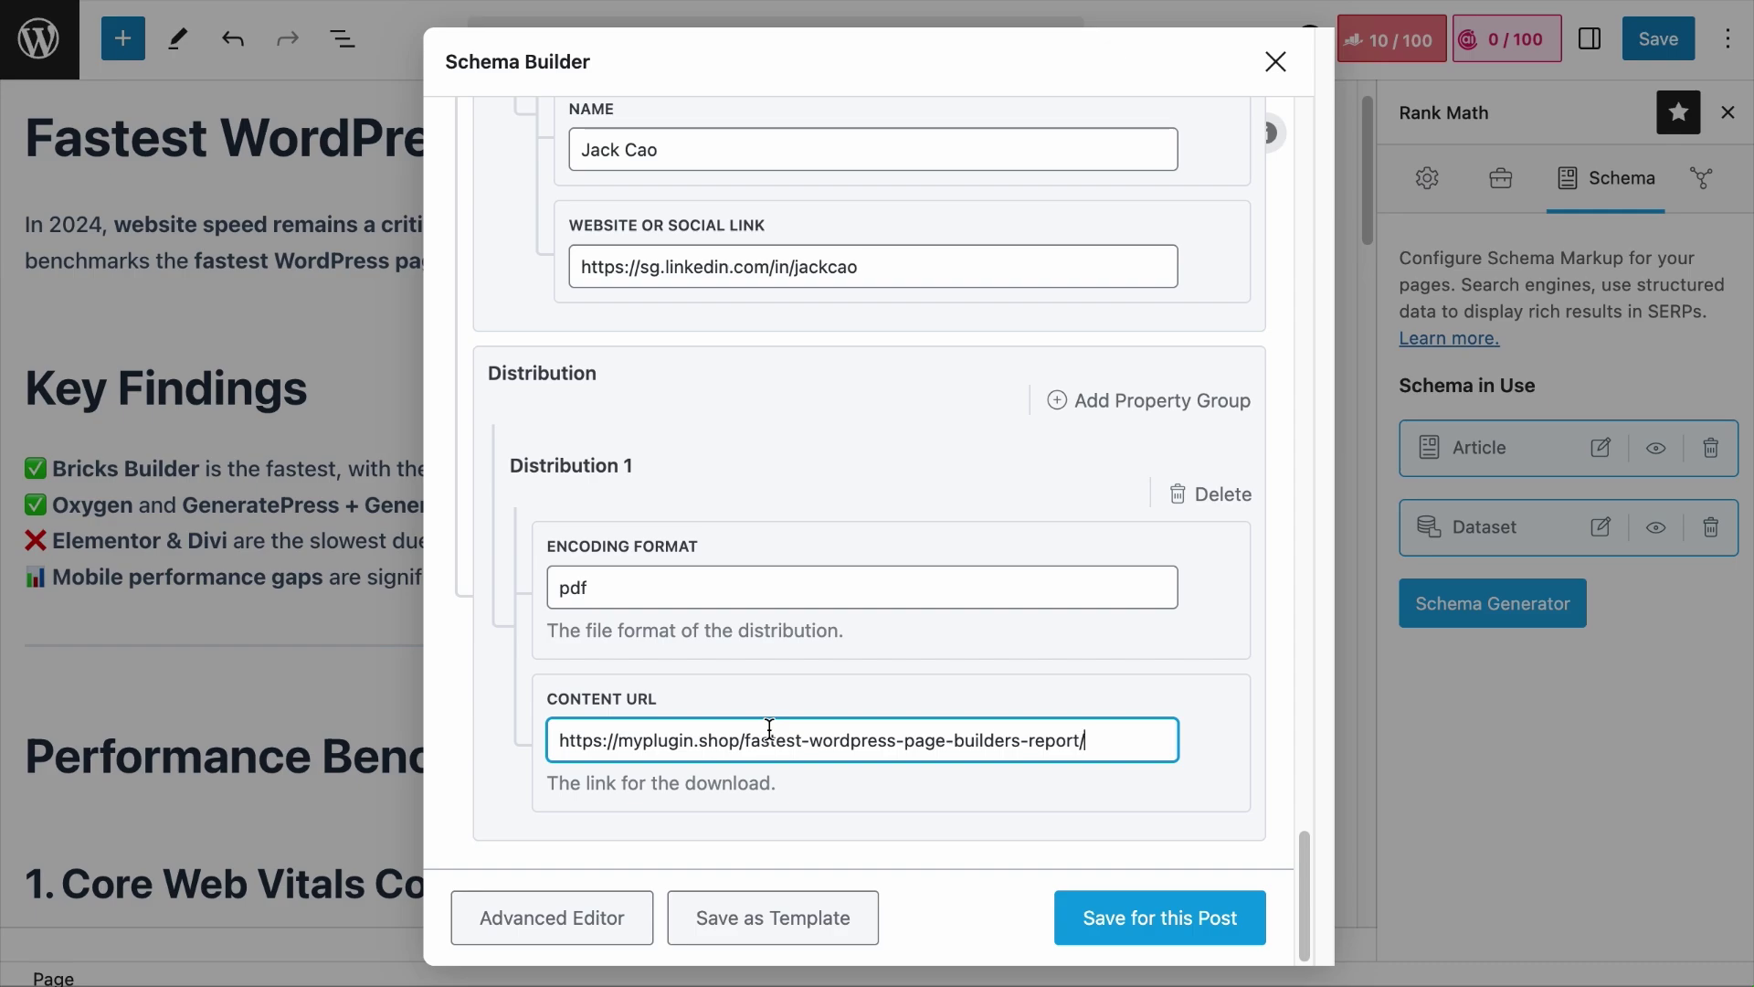
click(815, 679)
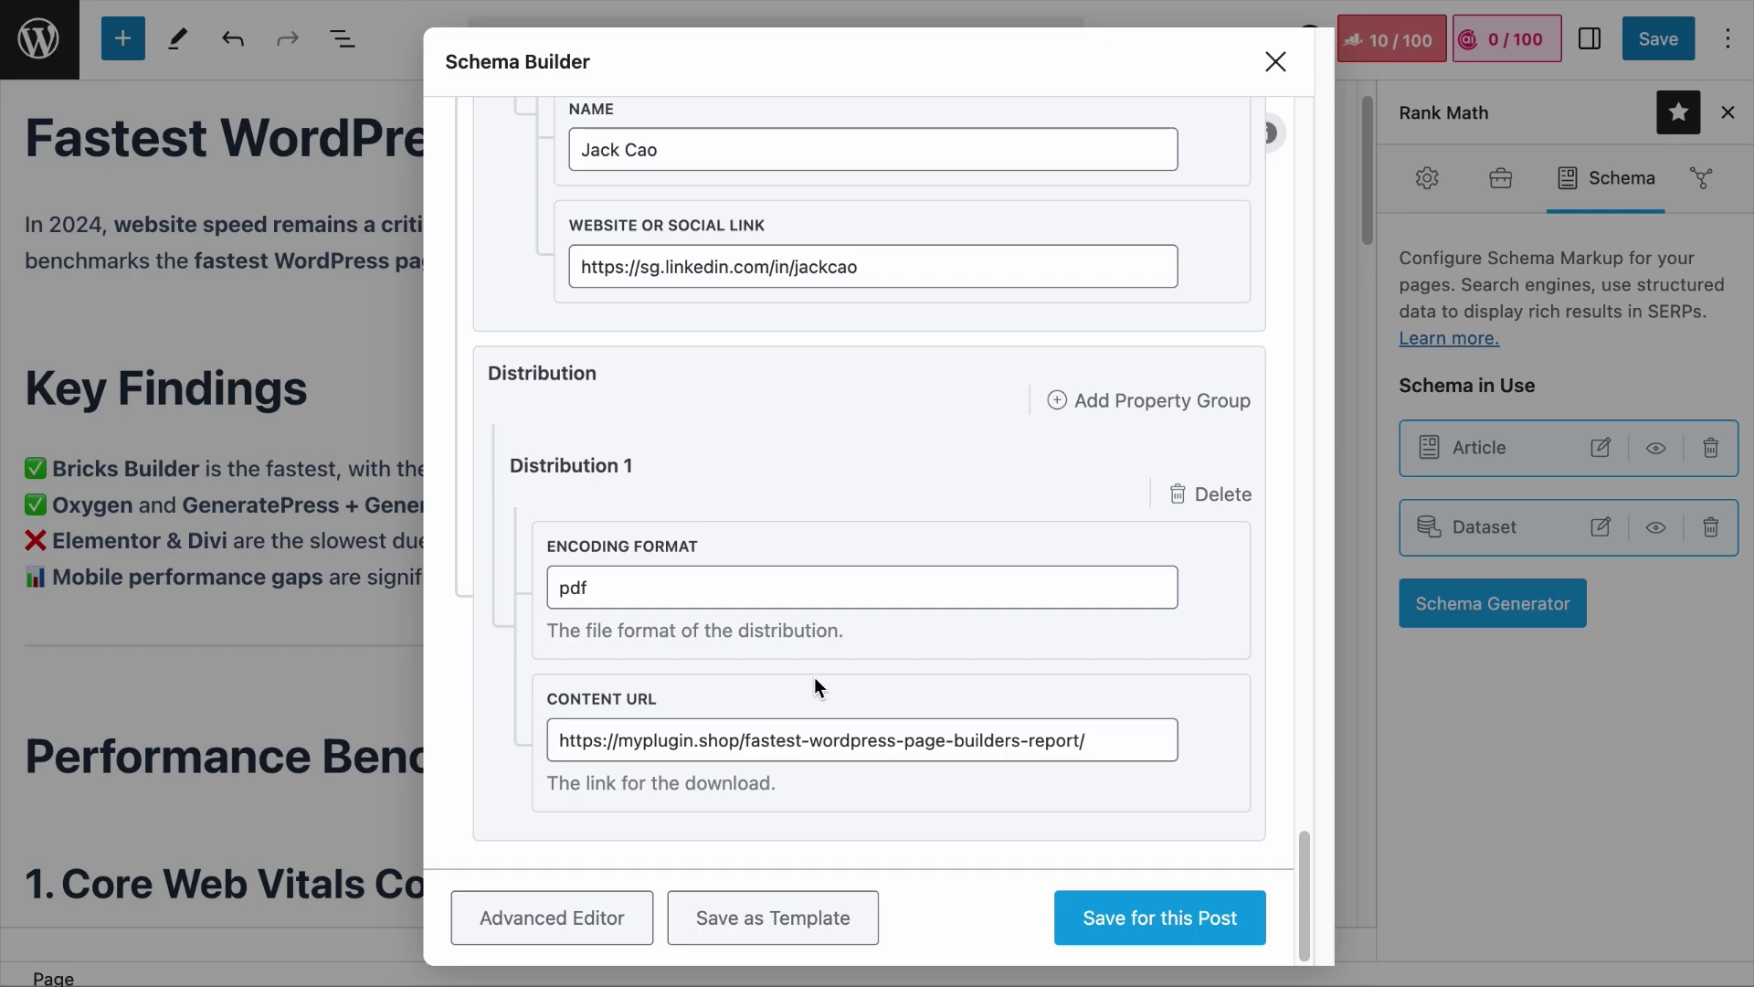
Step: Add a second doc distribution with the report URL, then save the schema and the page
click(1130, 404)
scroll(985, 495, down, 5)
click(952, 587)
text(doc)
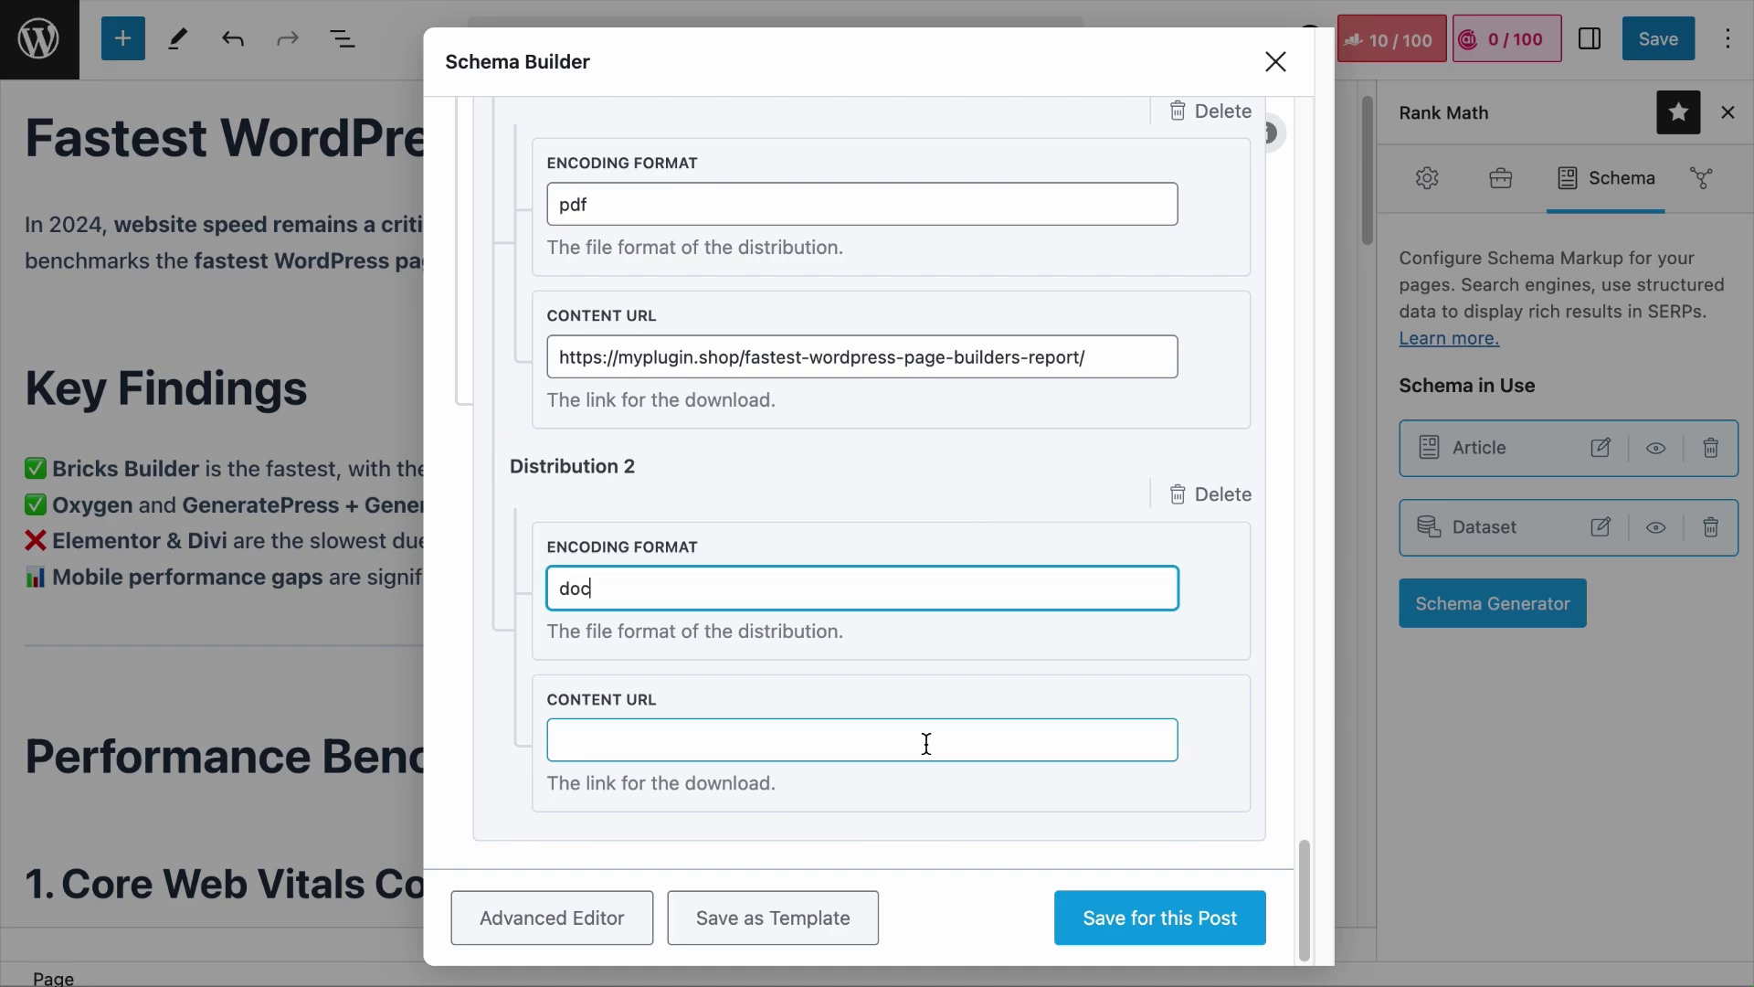
click(926, 742)
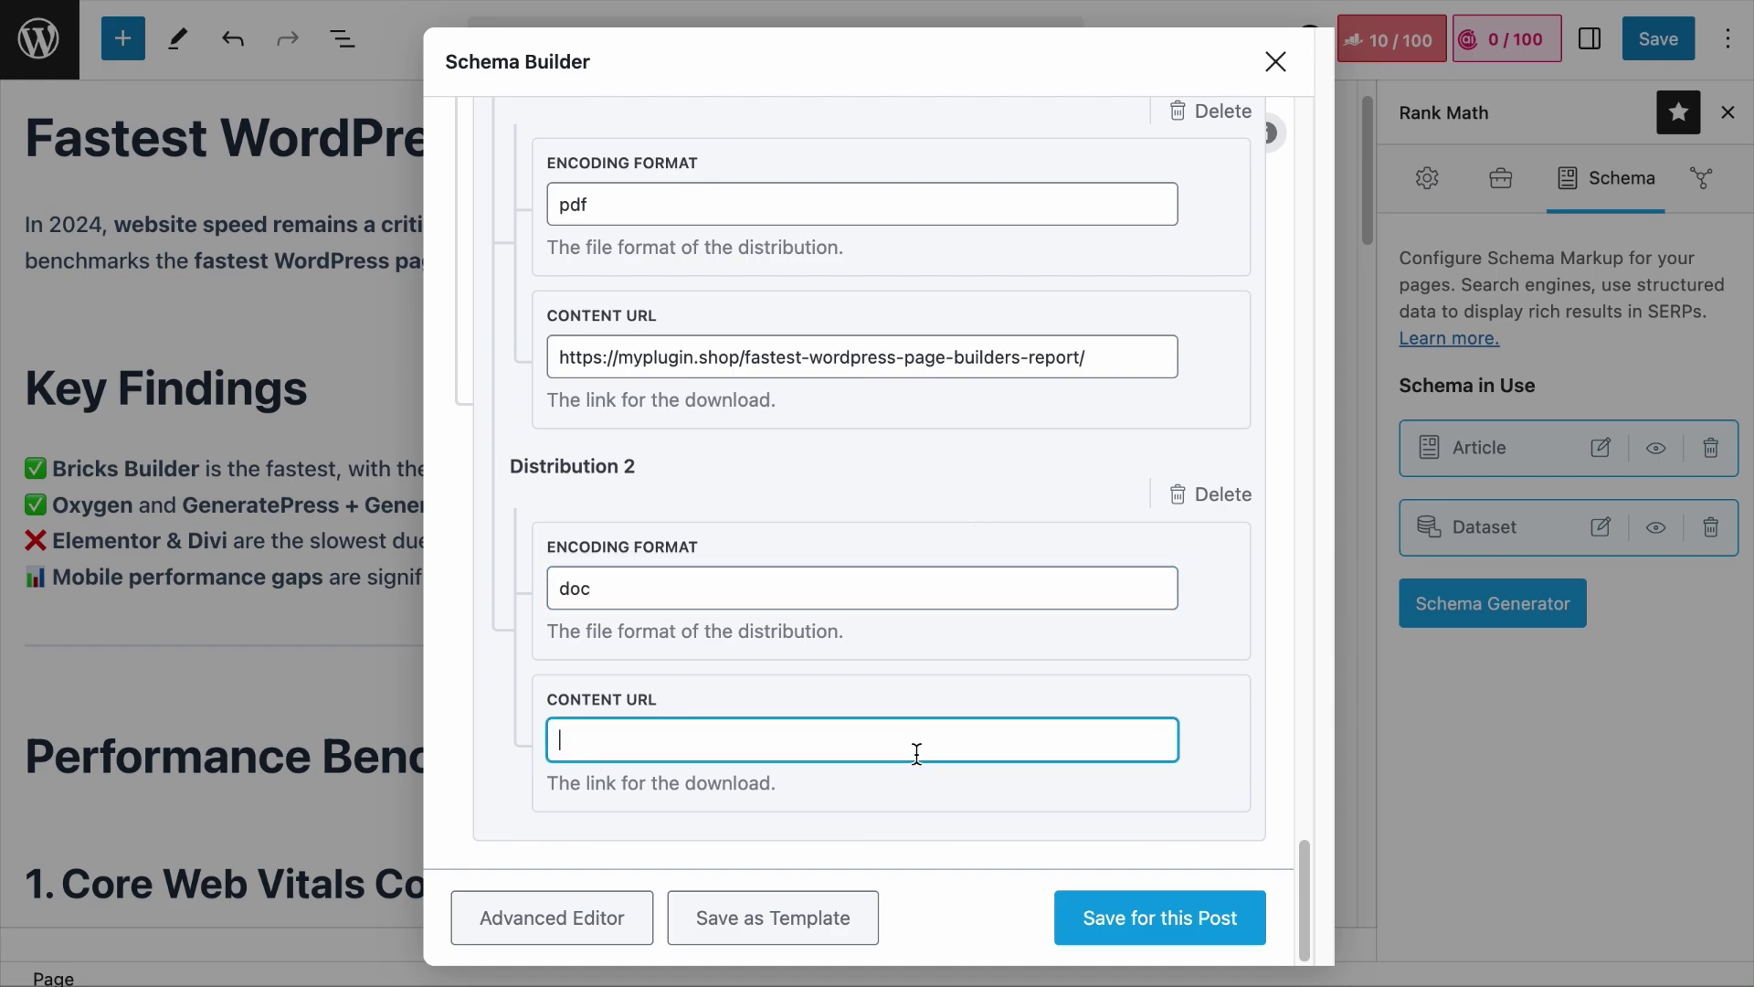
text(https://myplugin.shop/fastest-wordpress-page-builders-report/)
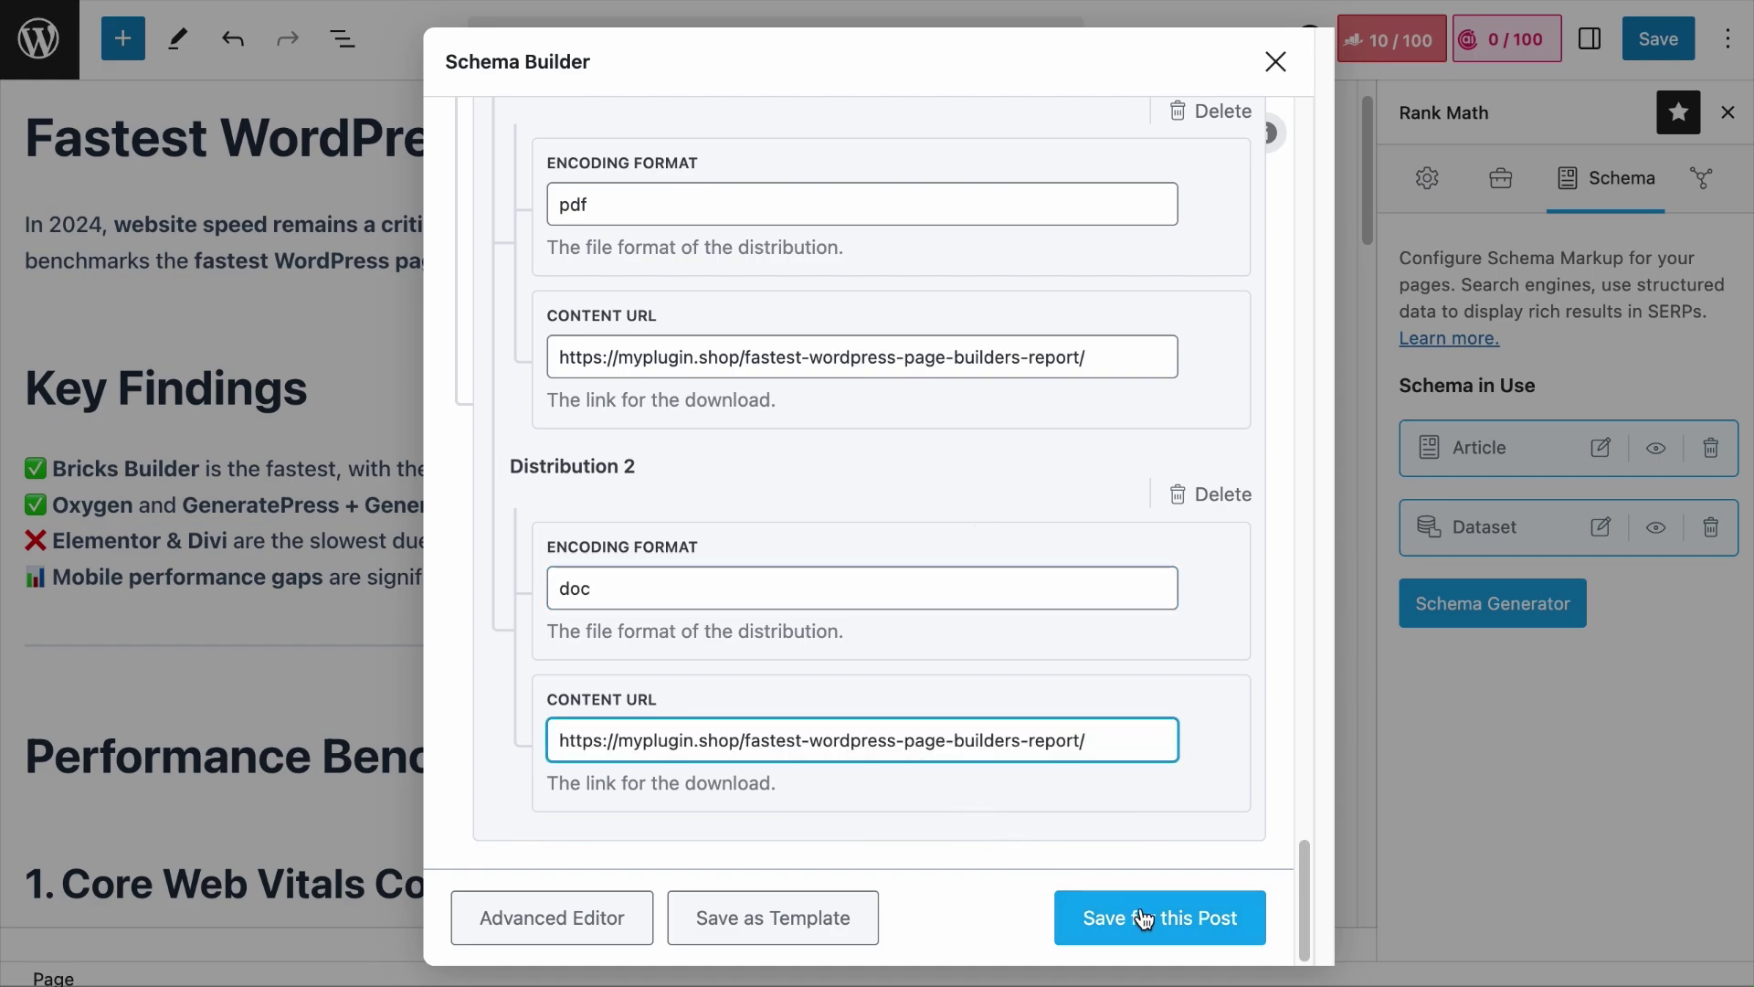
click(1127, 916)
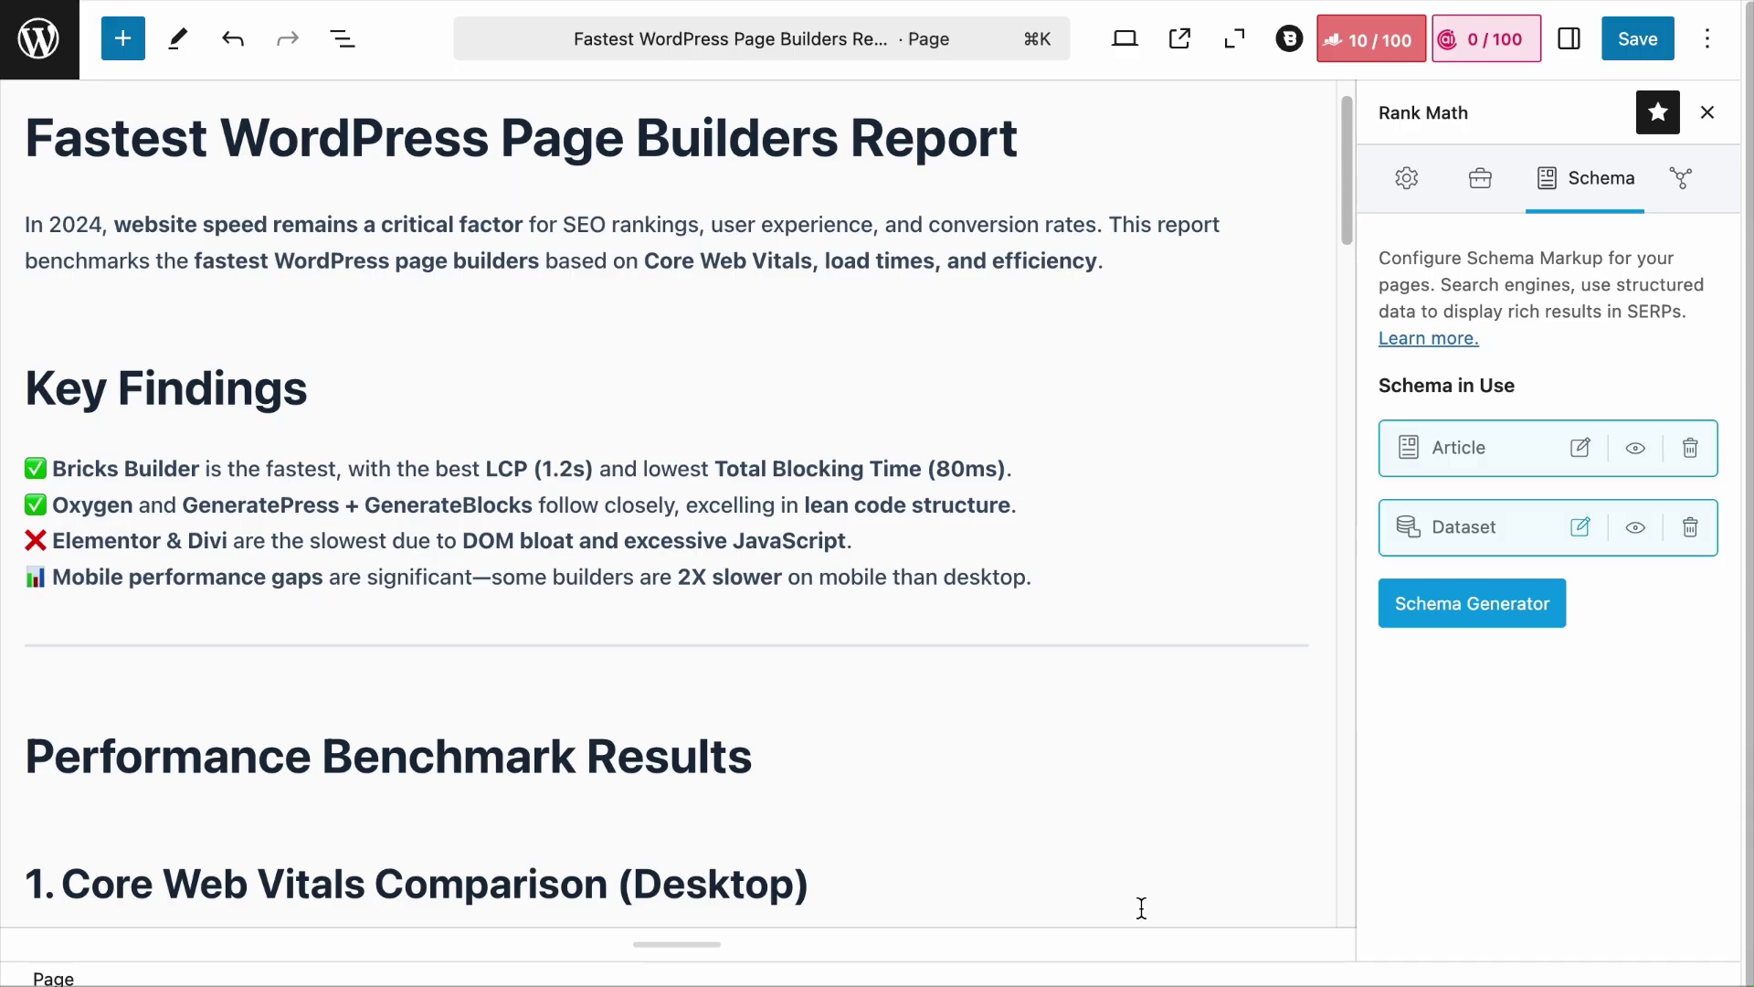
click(1619, 38)
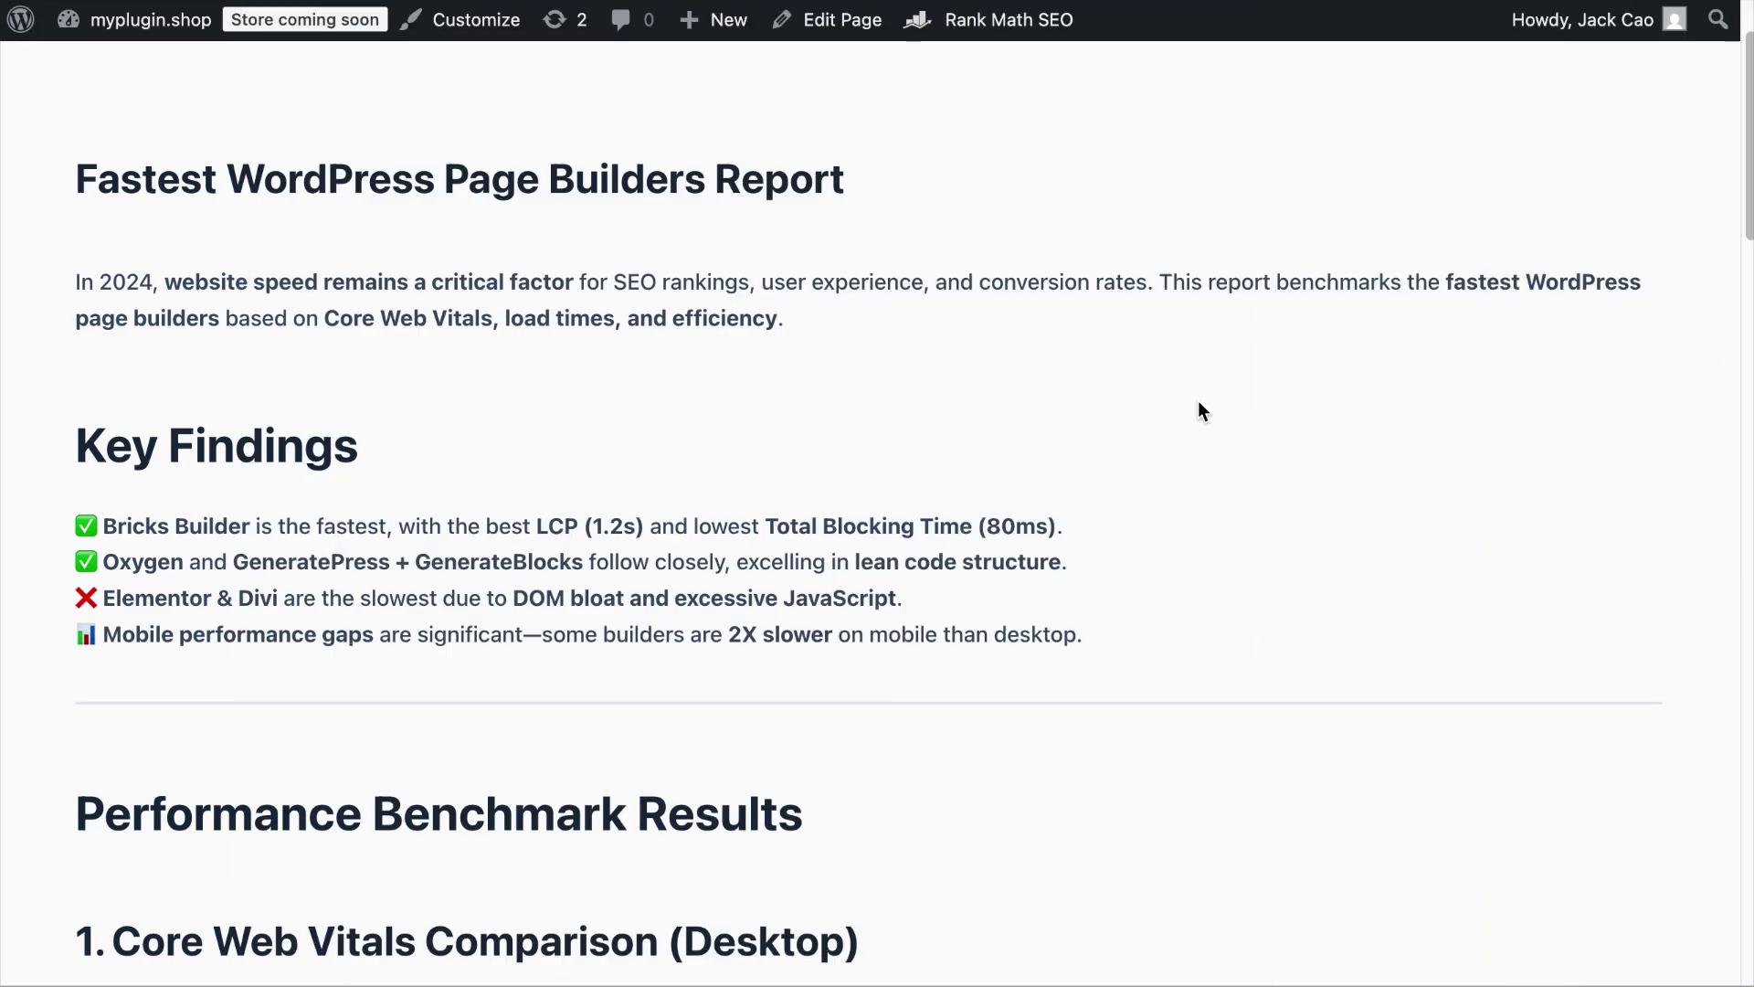
Step: Bring up the context menu on the live report page to view its source
right_click(1101, 333)
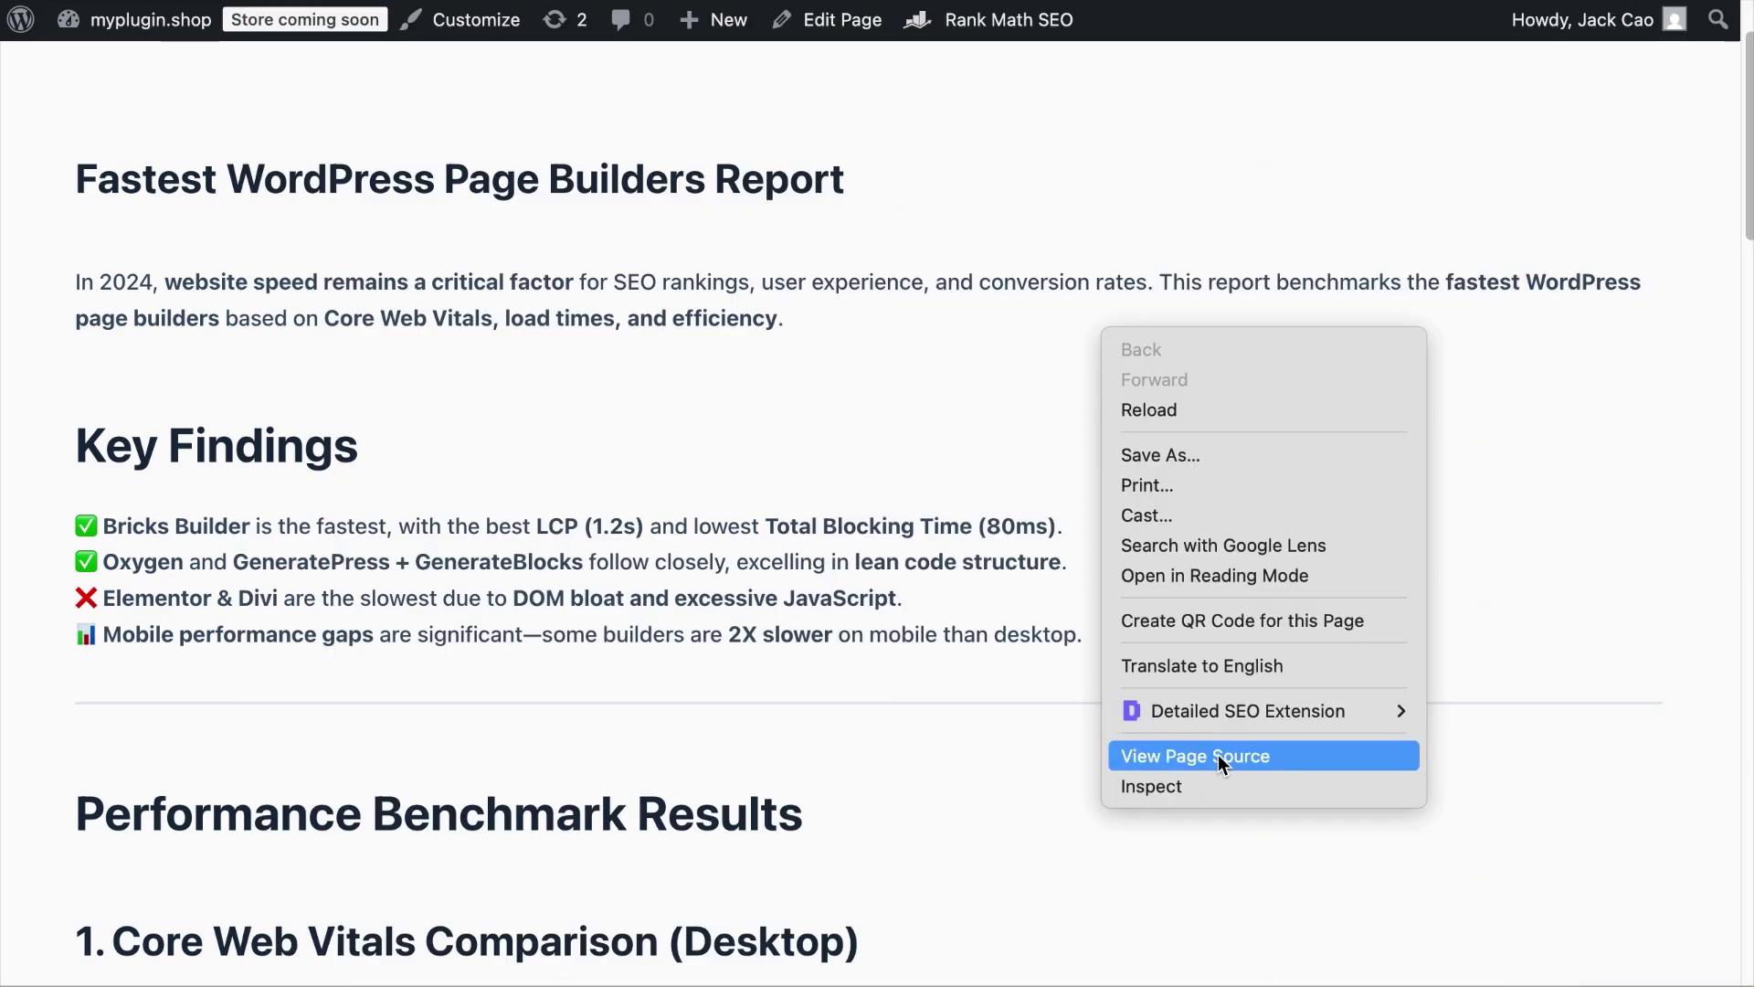
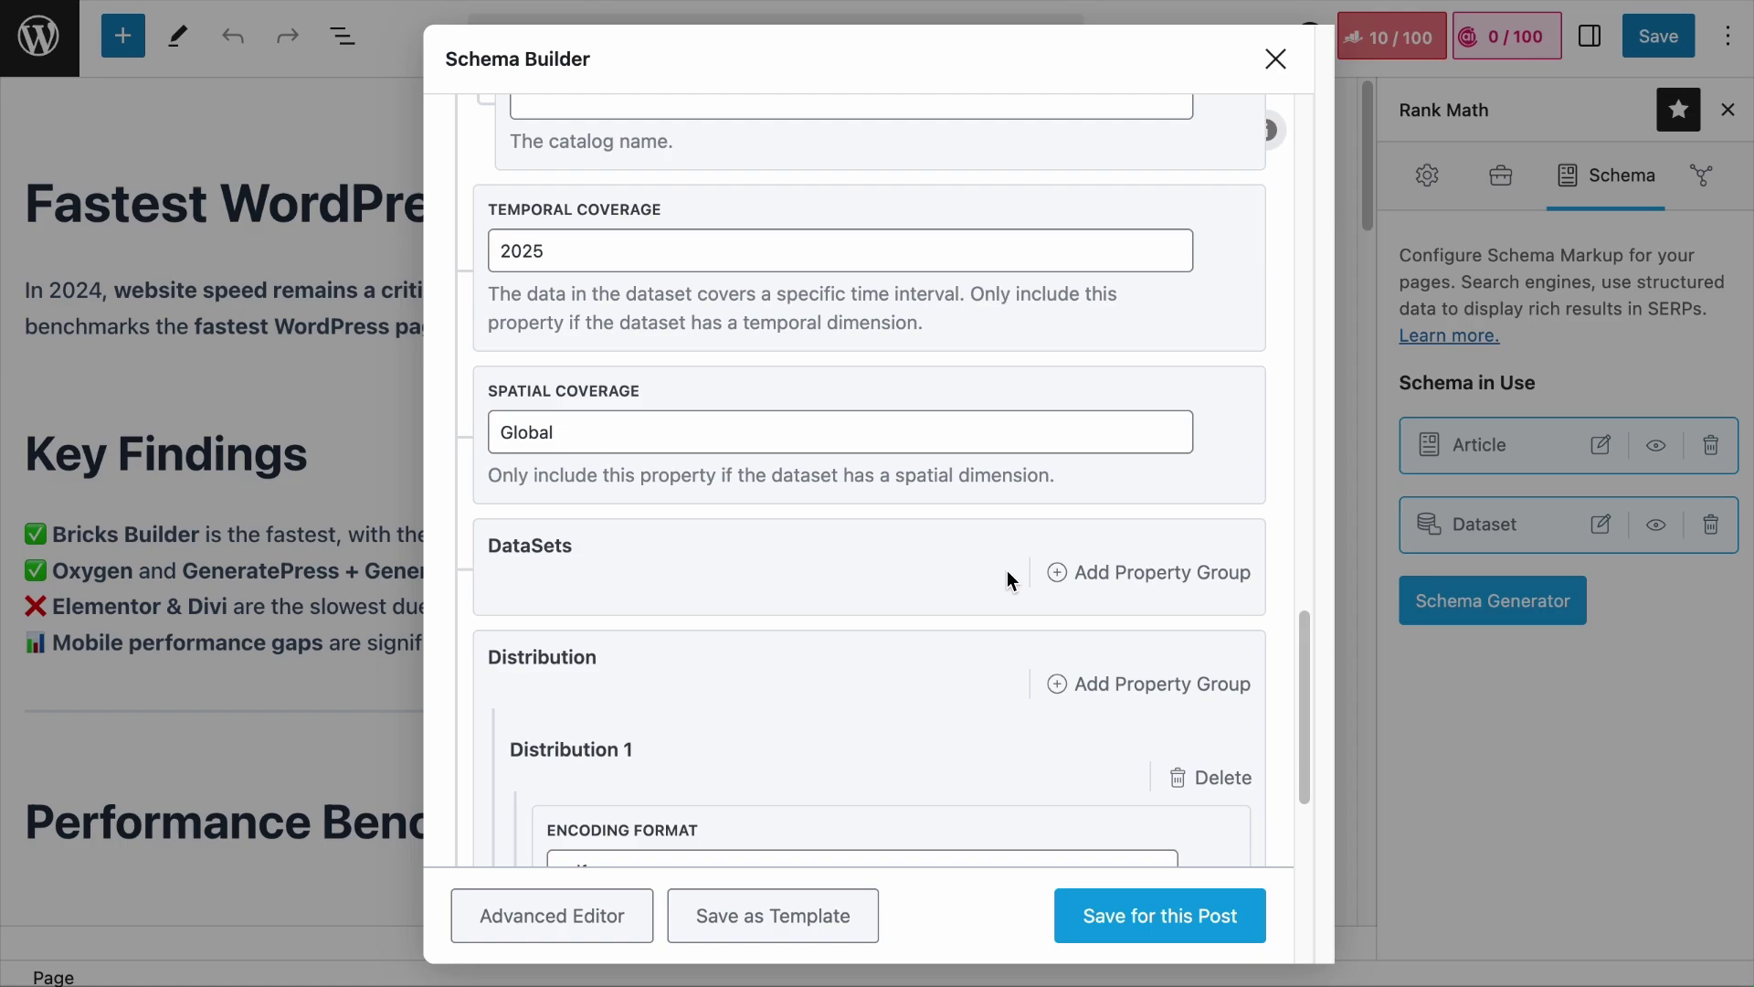
Step: Try converting the Dataset schema to the Advanced Editor, then cancel the warning prompt
scroll(991, 393, up, 15)
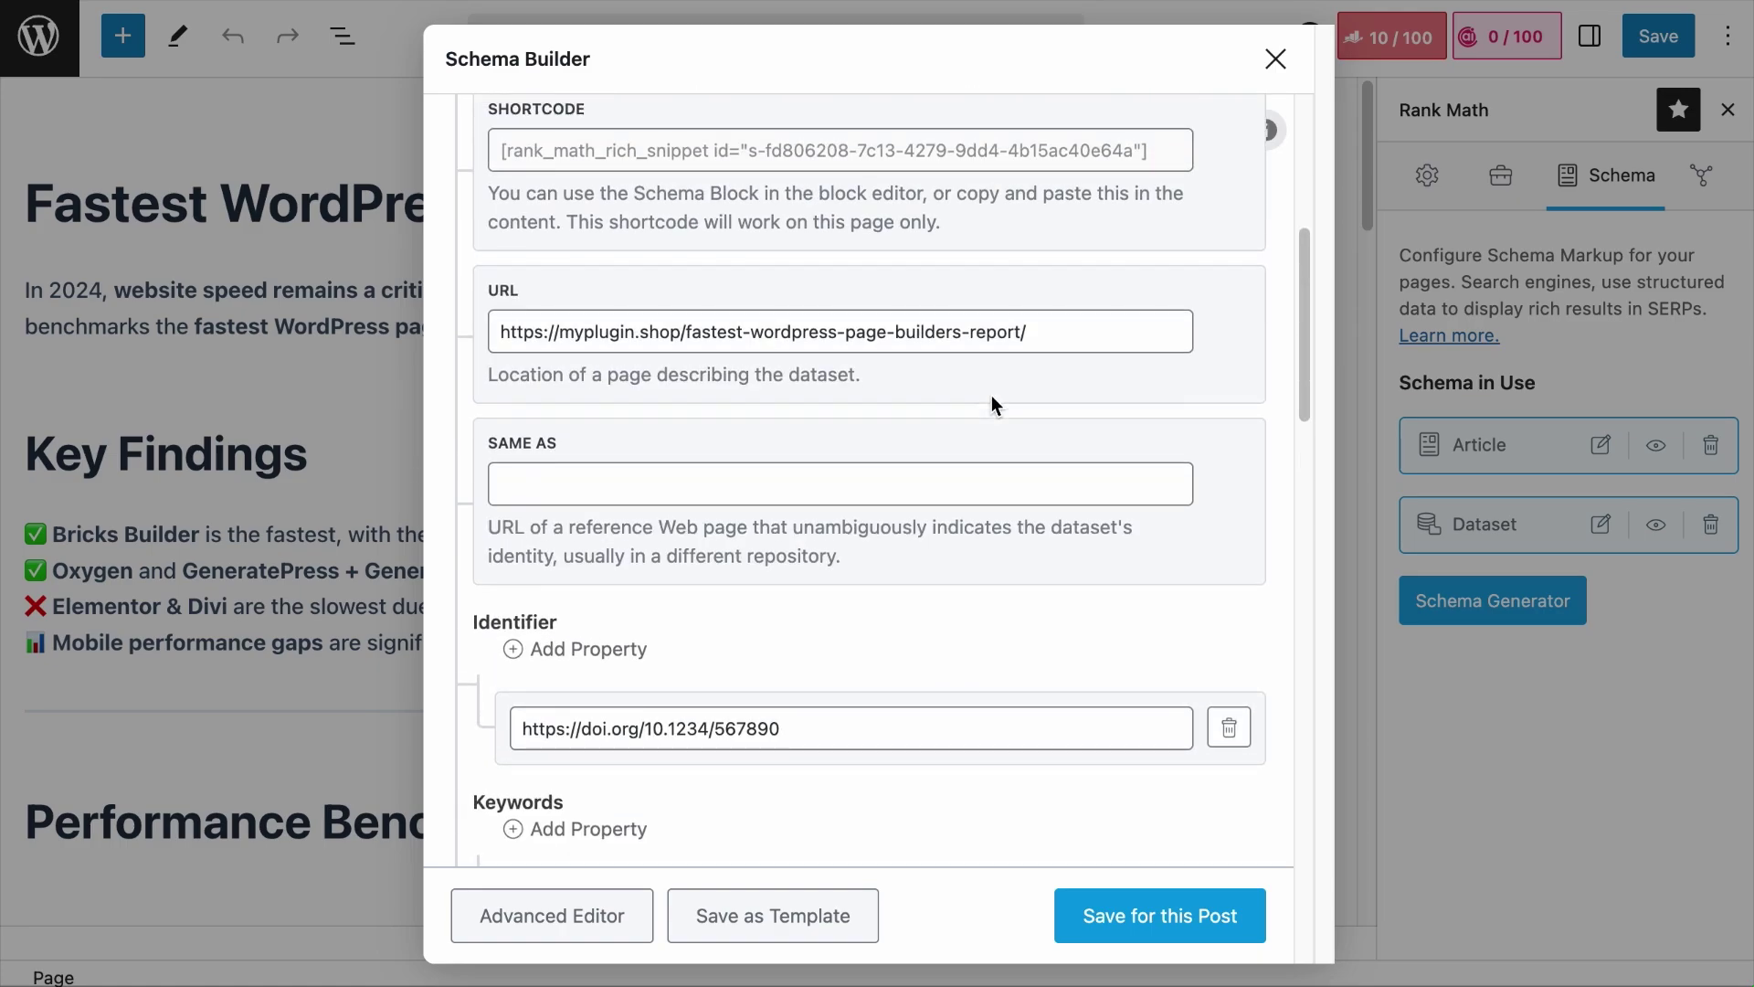
scroll(993, 403, down, 20)
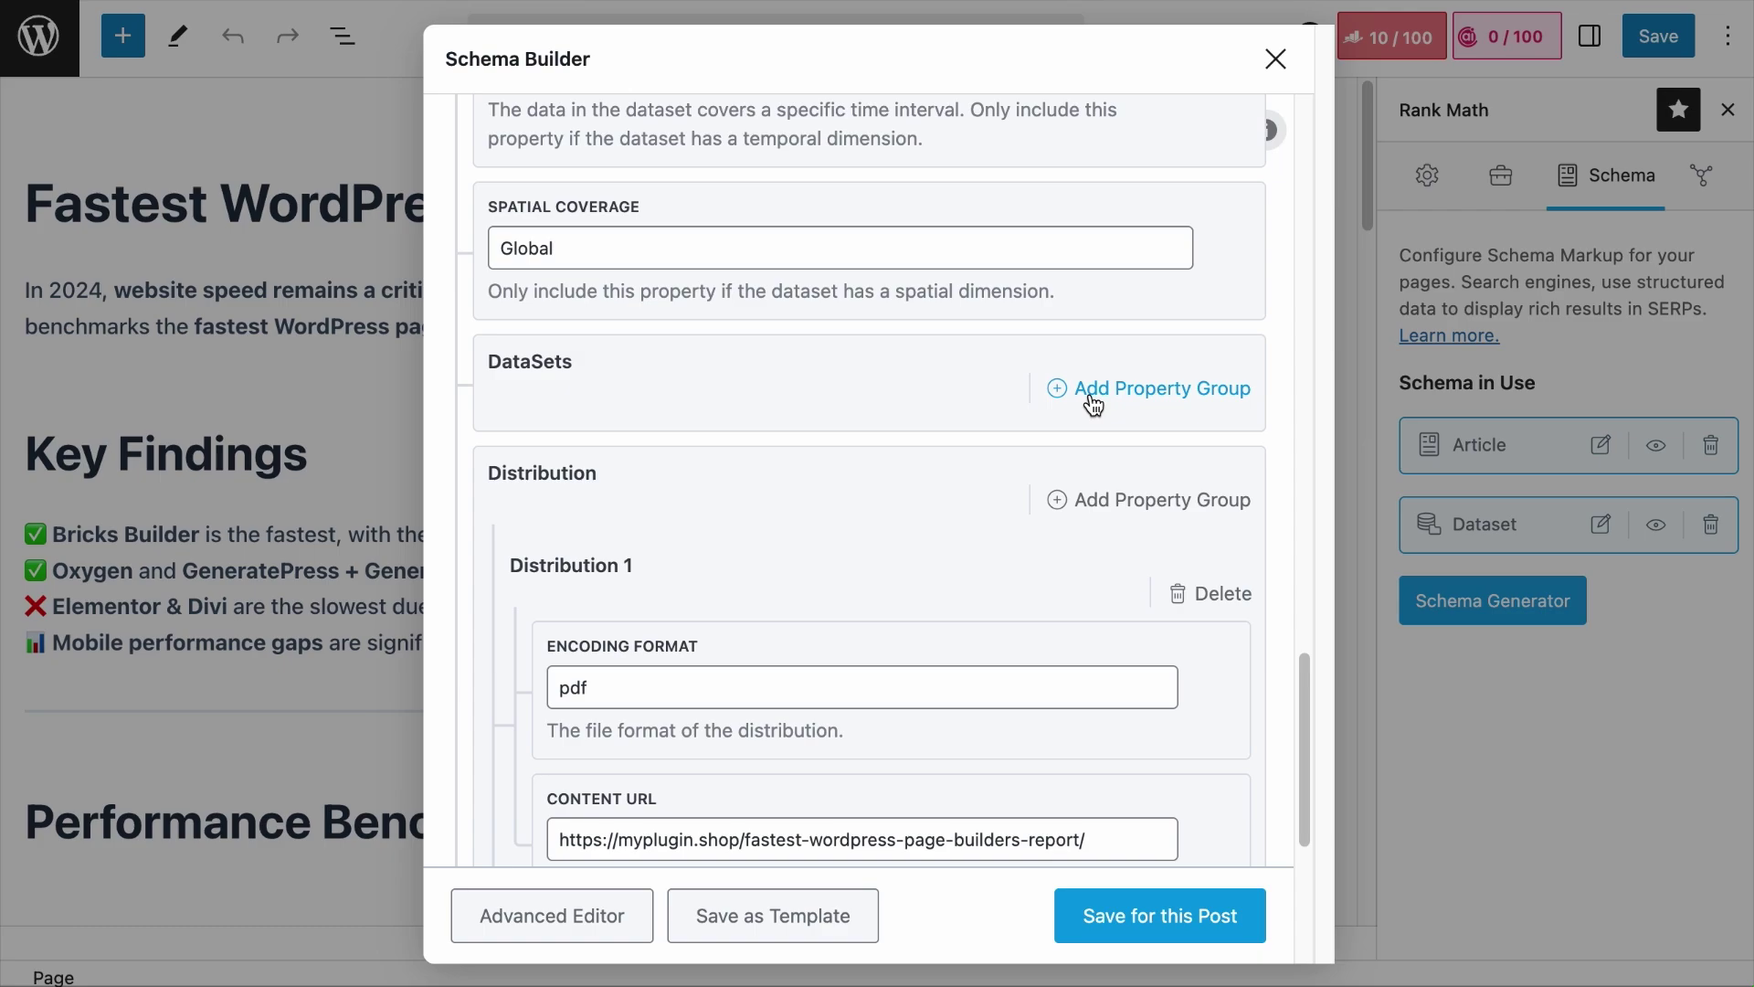
click(577, 923)
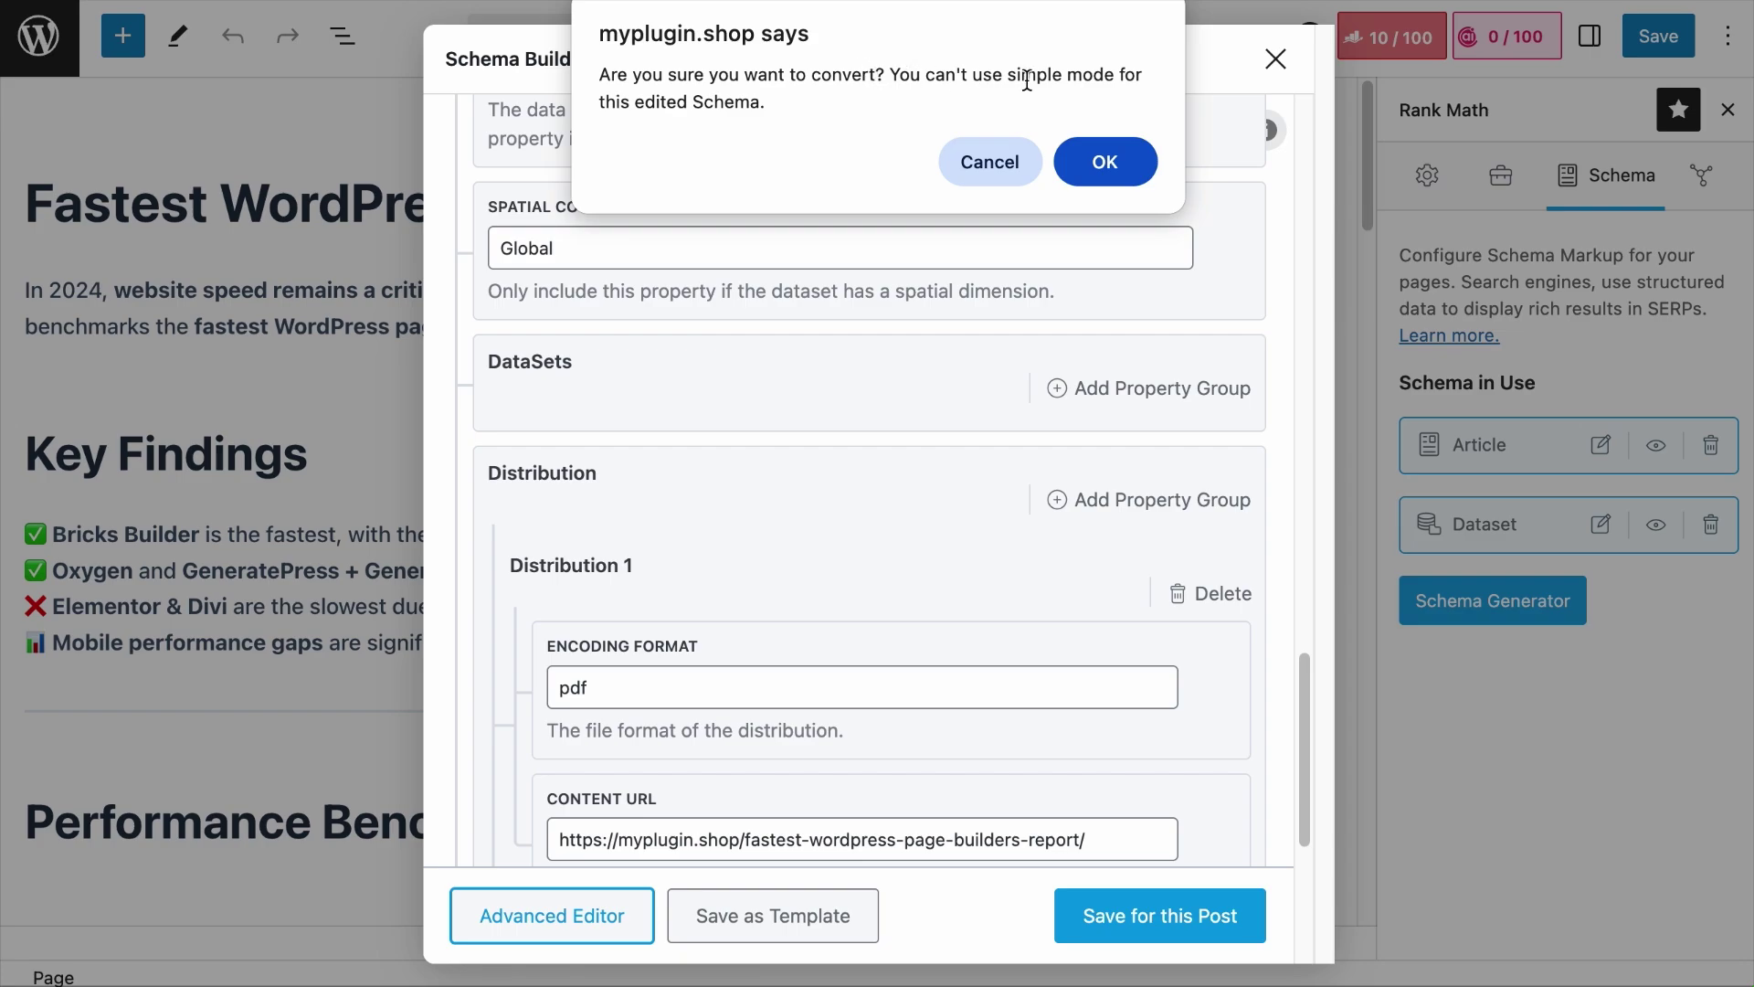
drag(889, 77, 896, 104)
click(976, 161)
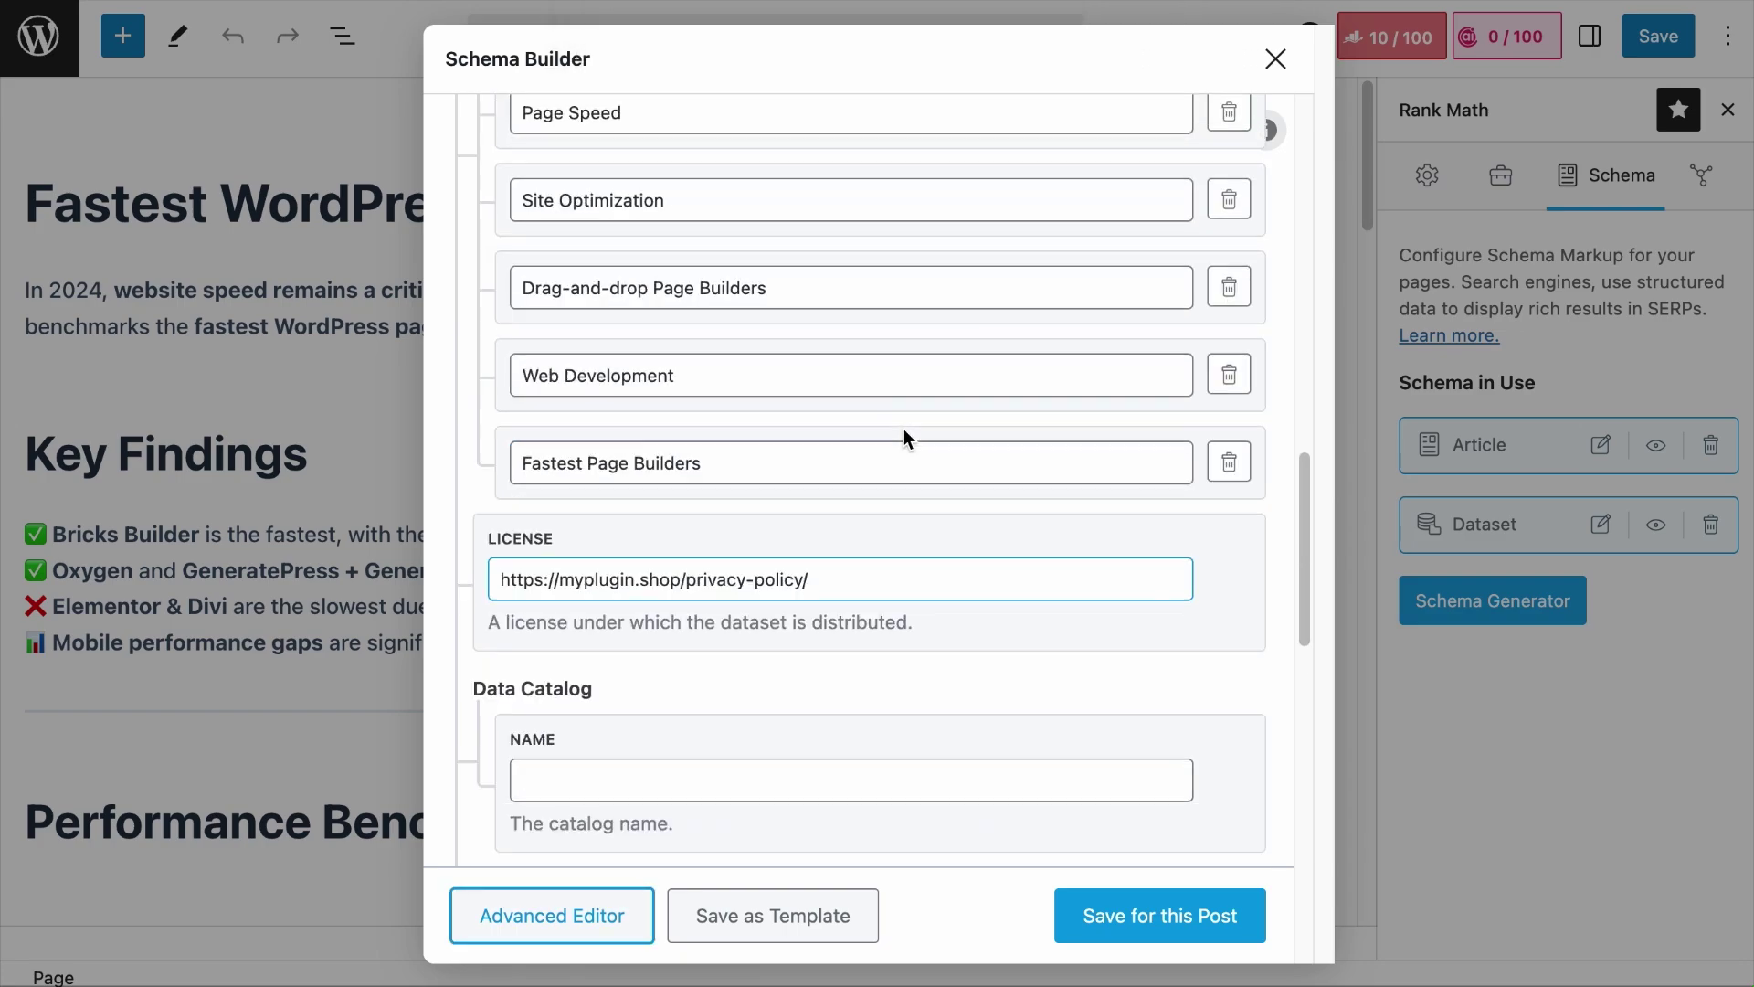
Step: Review the Dataset distribution fields and request the Advanced Editor conversion again
scroll(903, 429, up, 10)
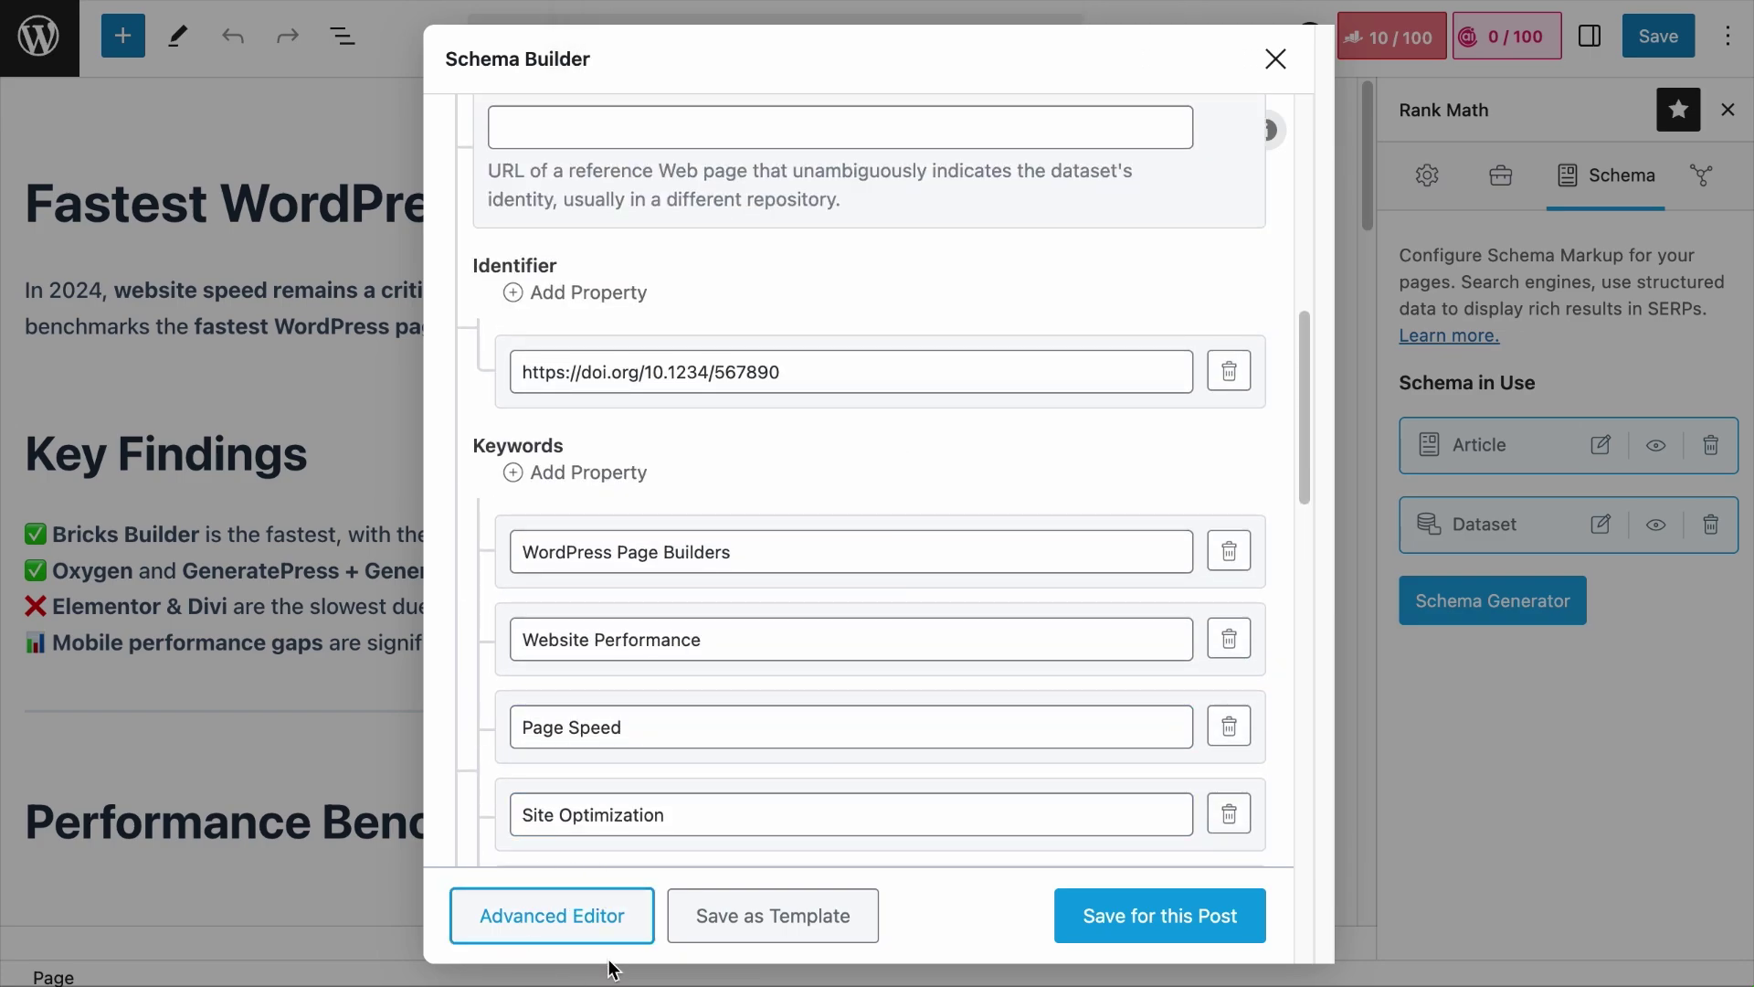
click(992, 637)
scroll(992, 637, up, 5)
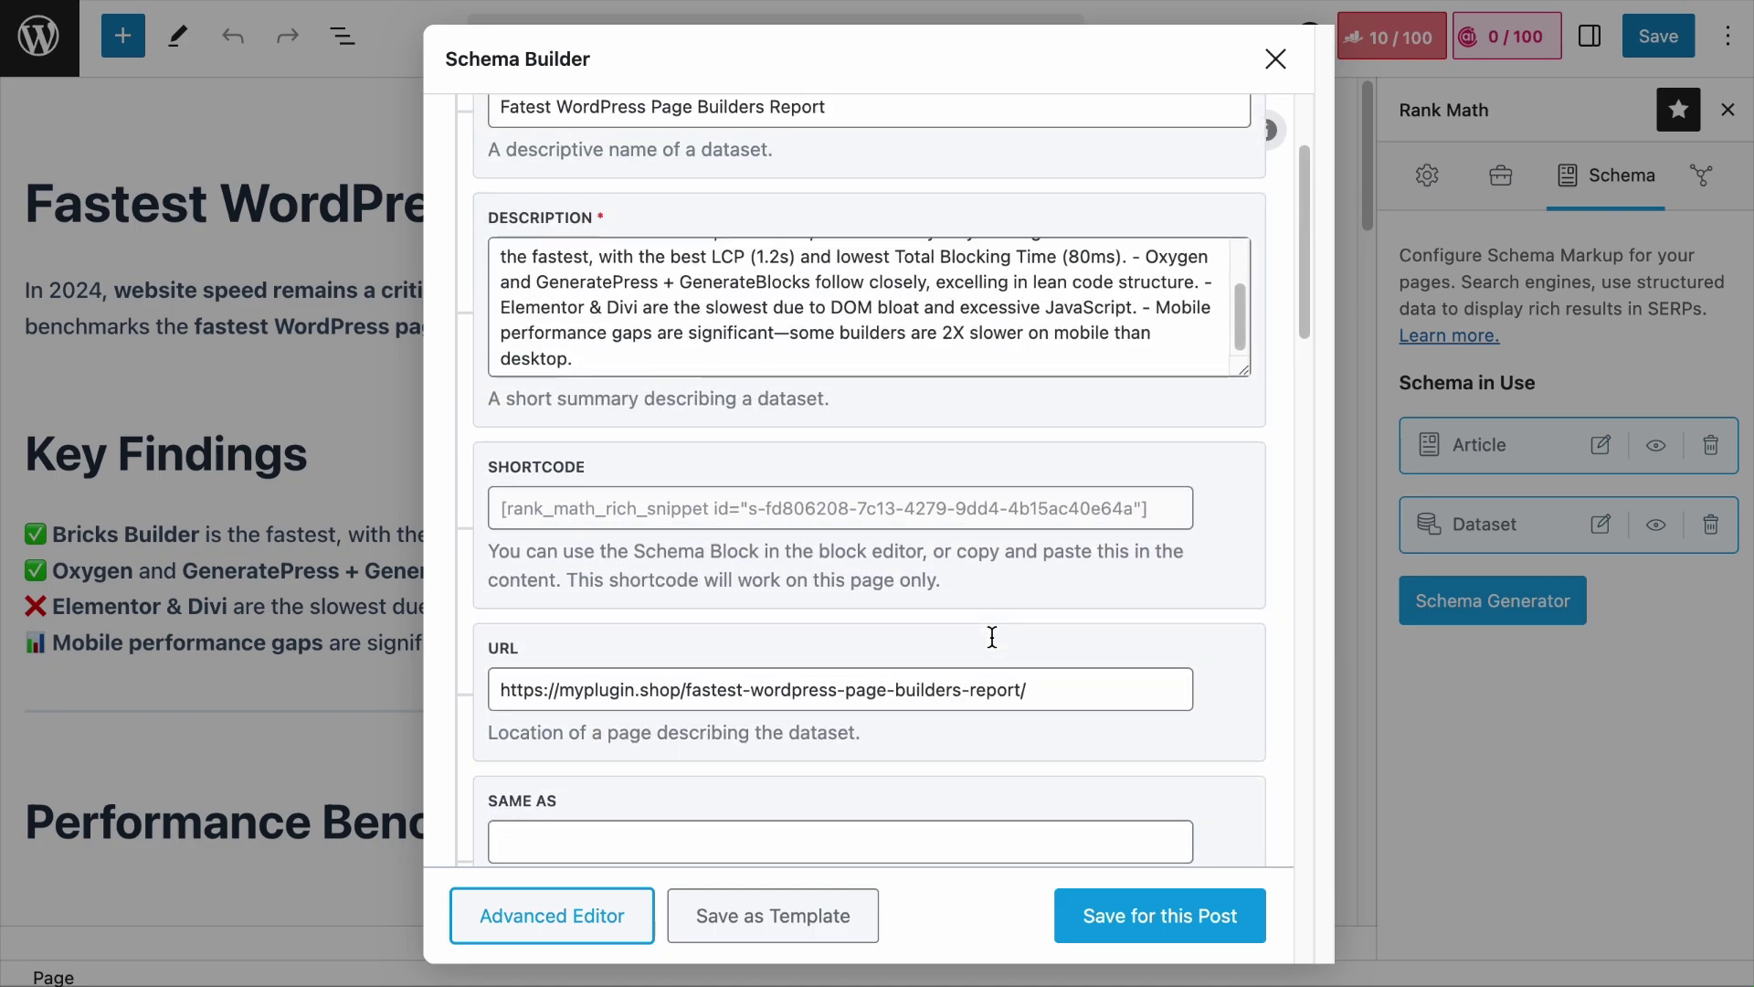
scroll(993, 636, down, 10)
scroll(992, 637, down, 3)
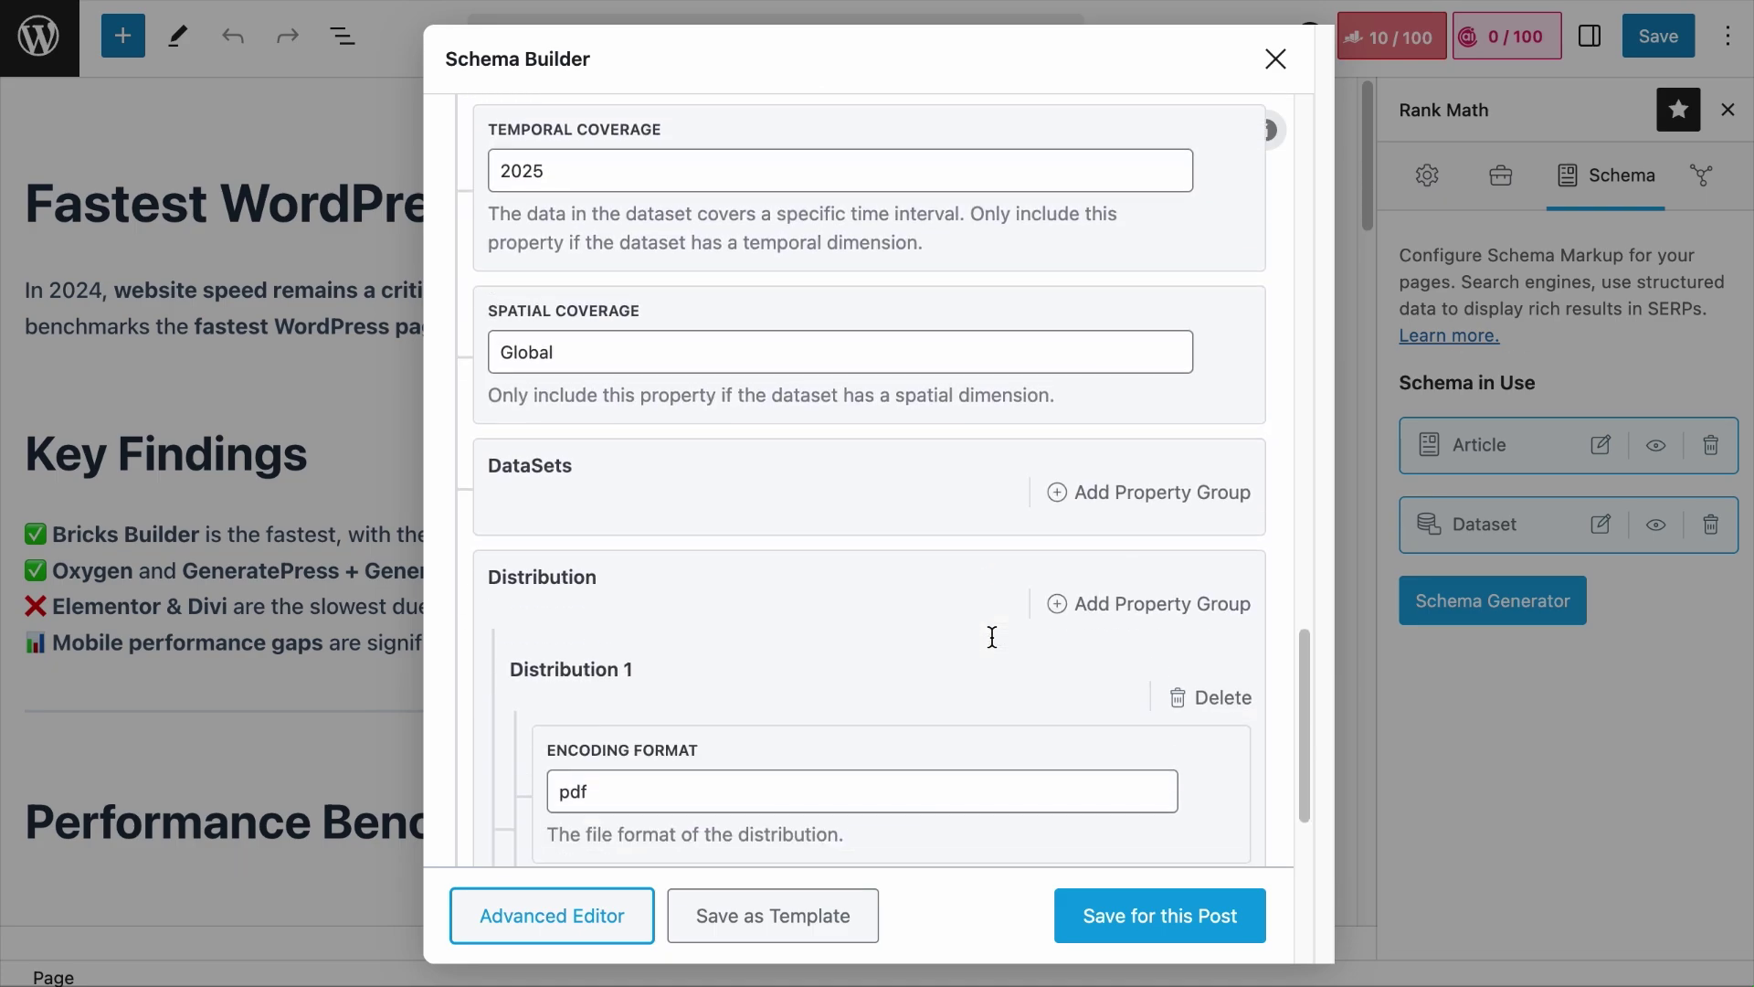
click(589, 923)
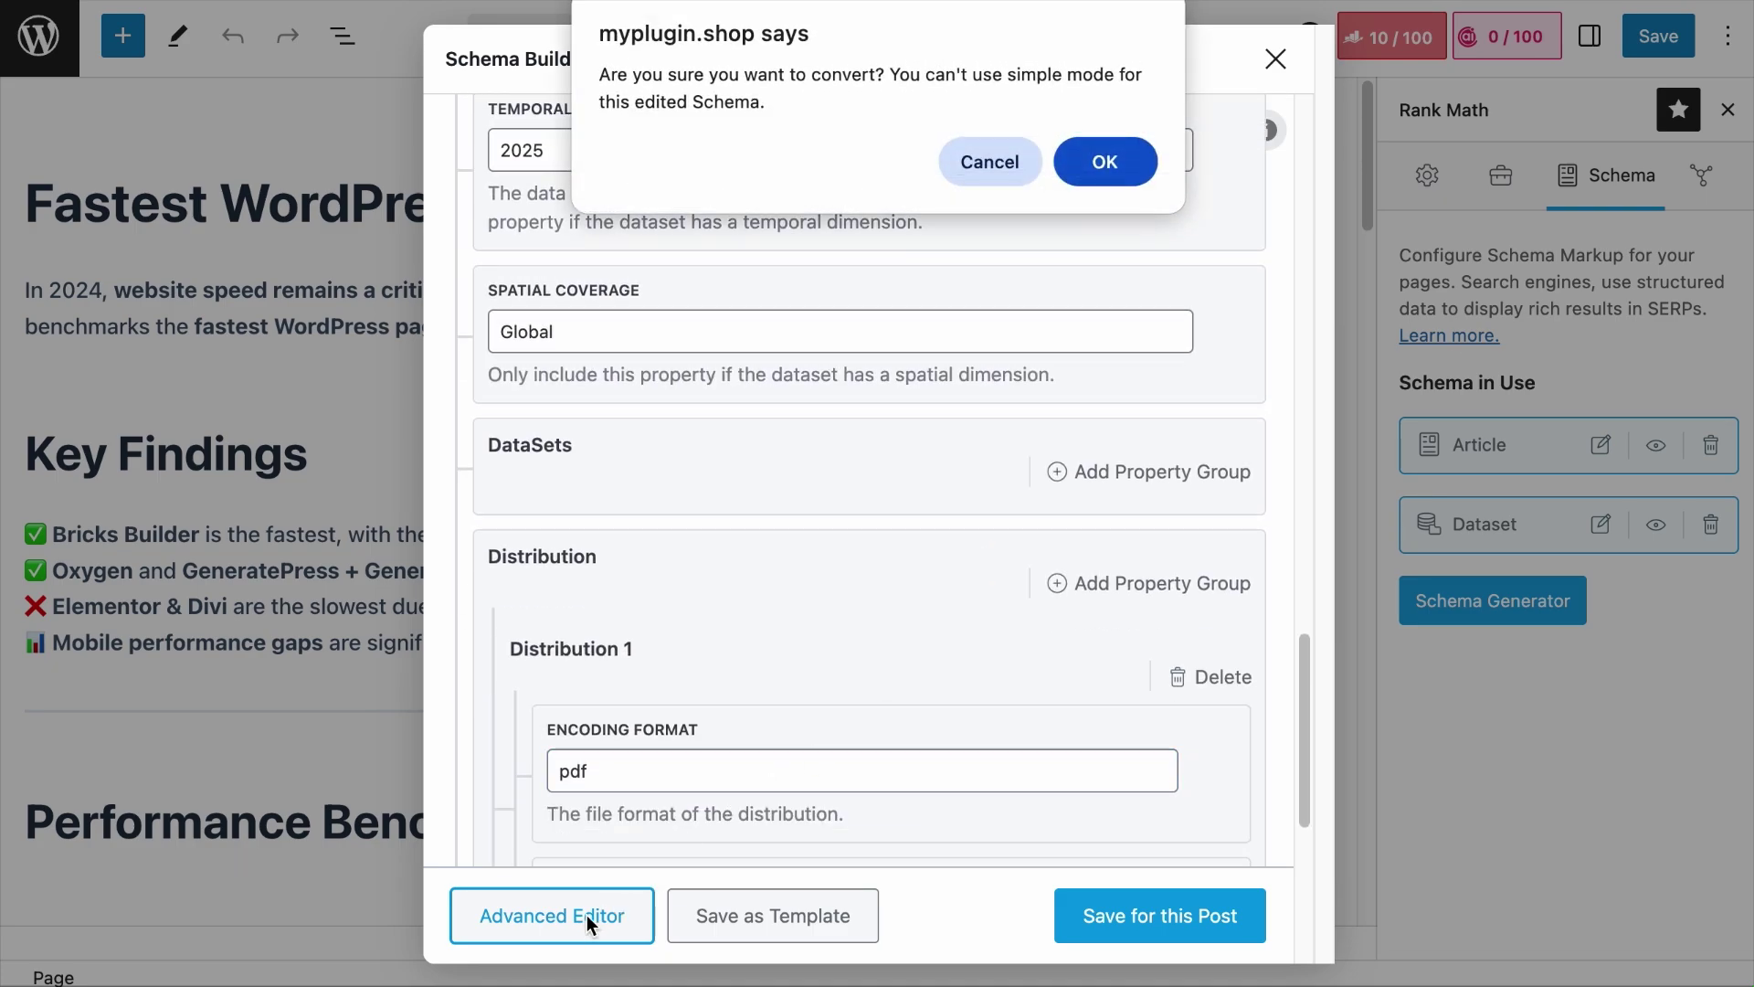
Step: Confirm the Advanced Editor conversion and delete the empty hasPart group
click(1089, 182)
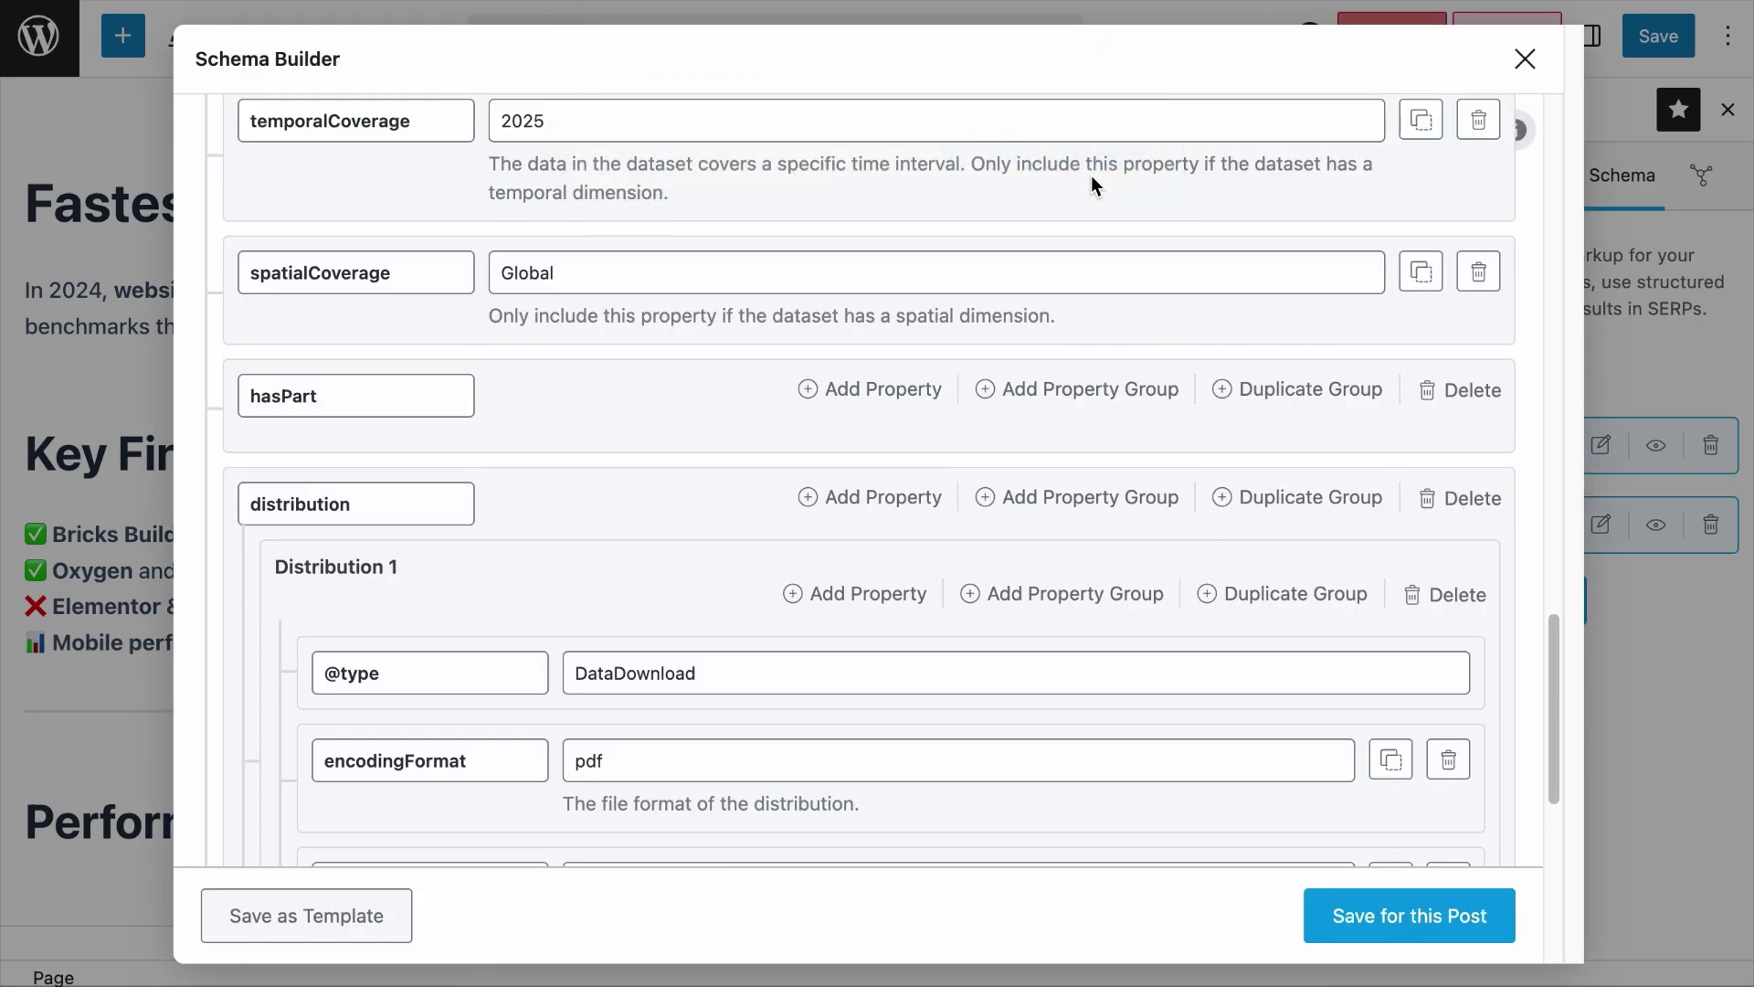
scroll(1121, 322, up, 15)
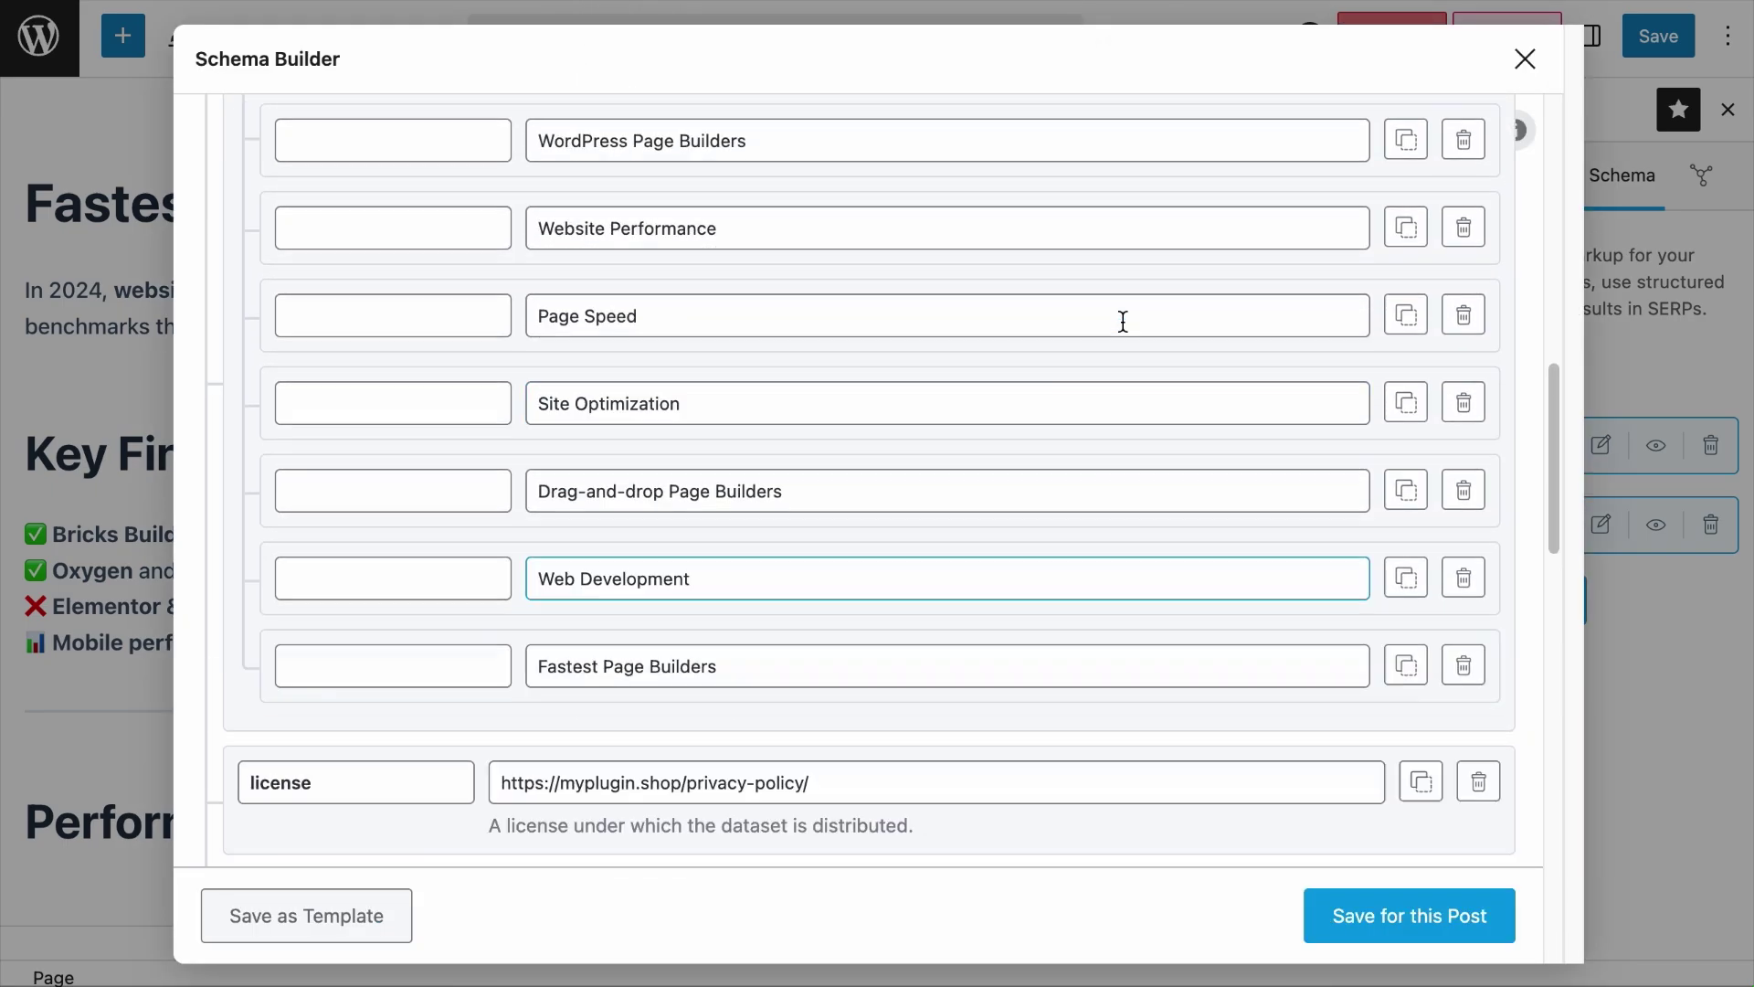
scroll(1122, 321, up, 2)
scroll(915, 418, down, 10)
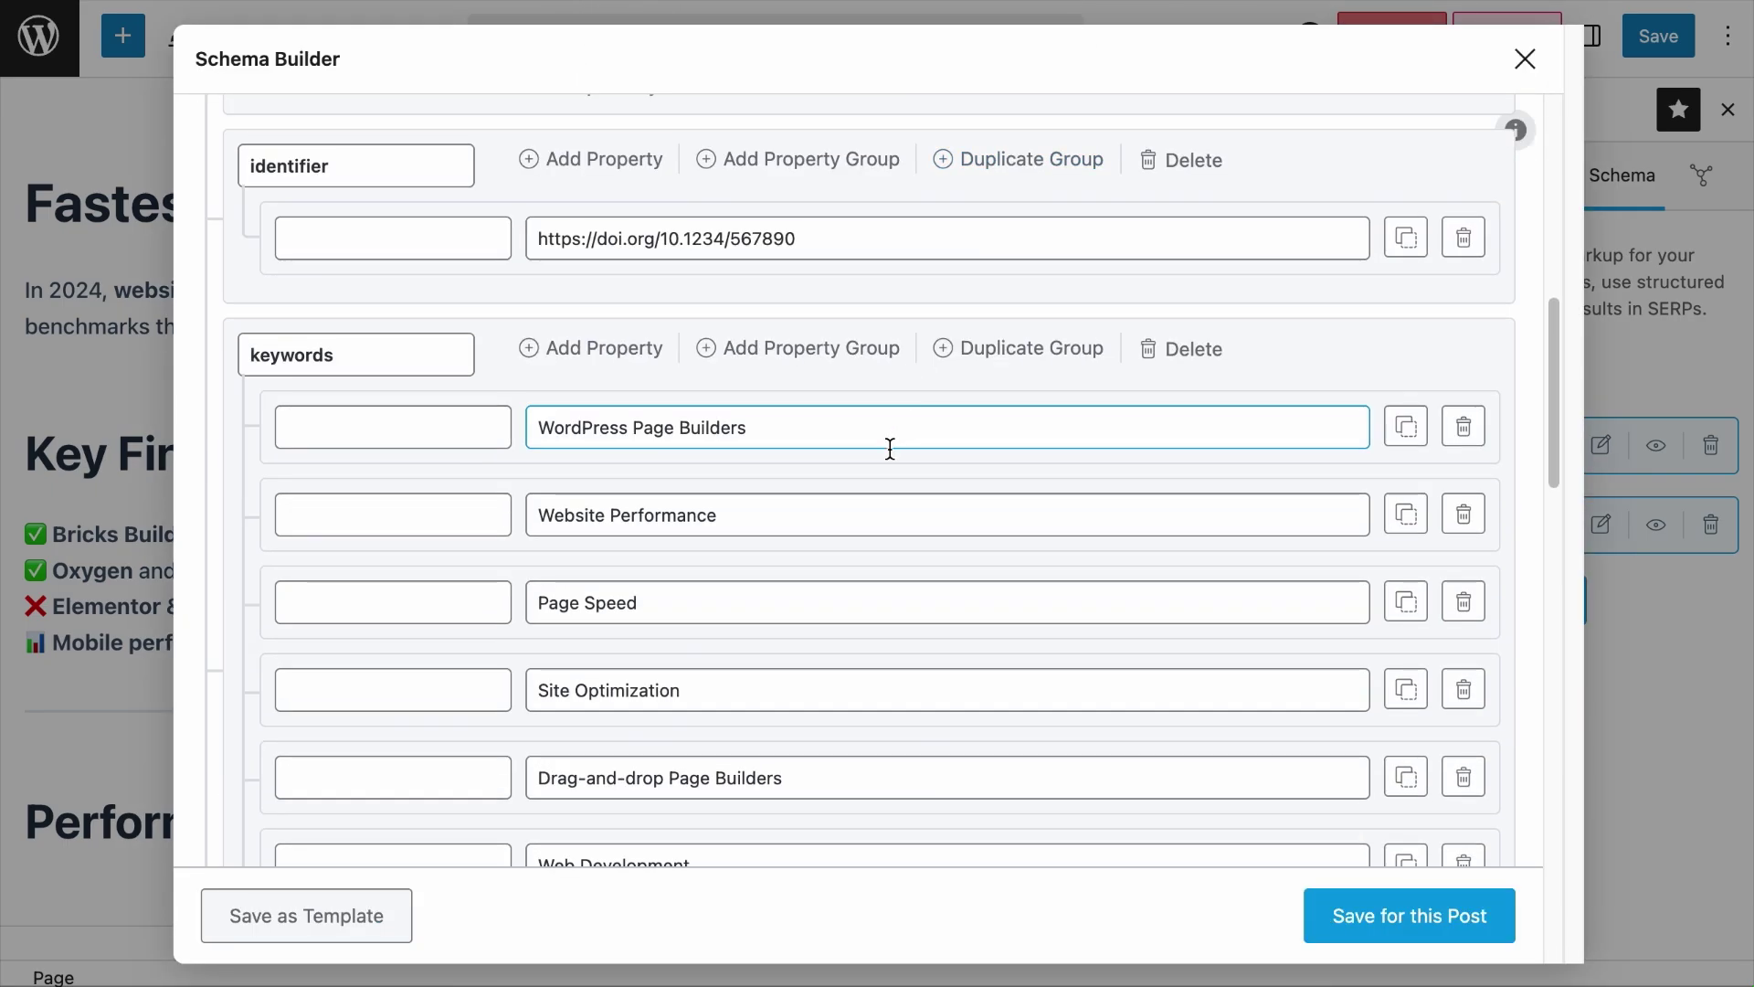
scroll(894, 455, down, 7)
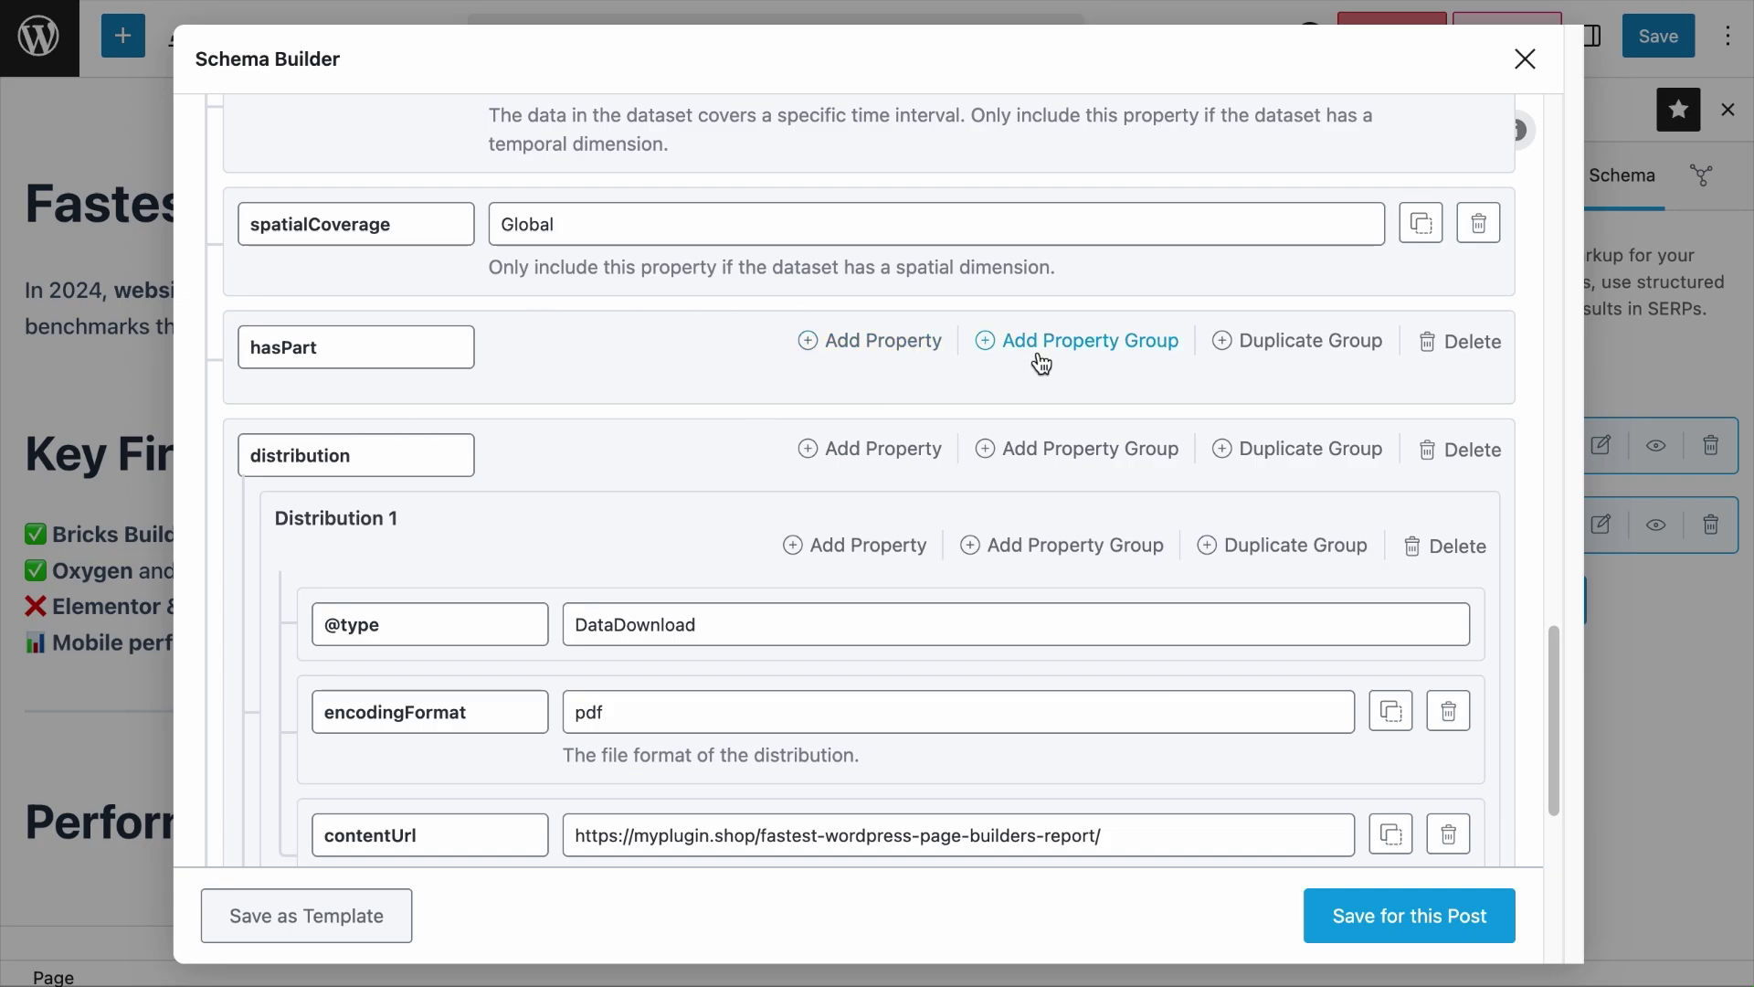
click(1450, 344)
click(1408, 348)
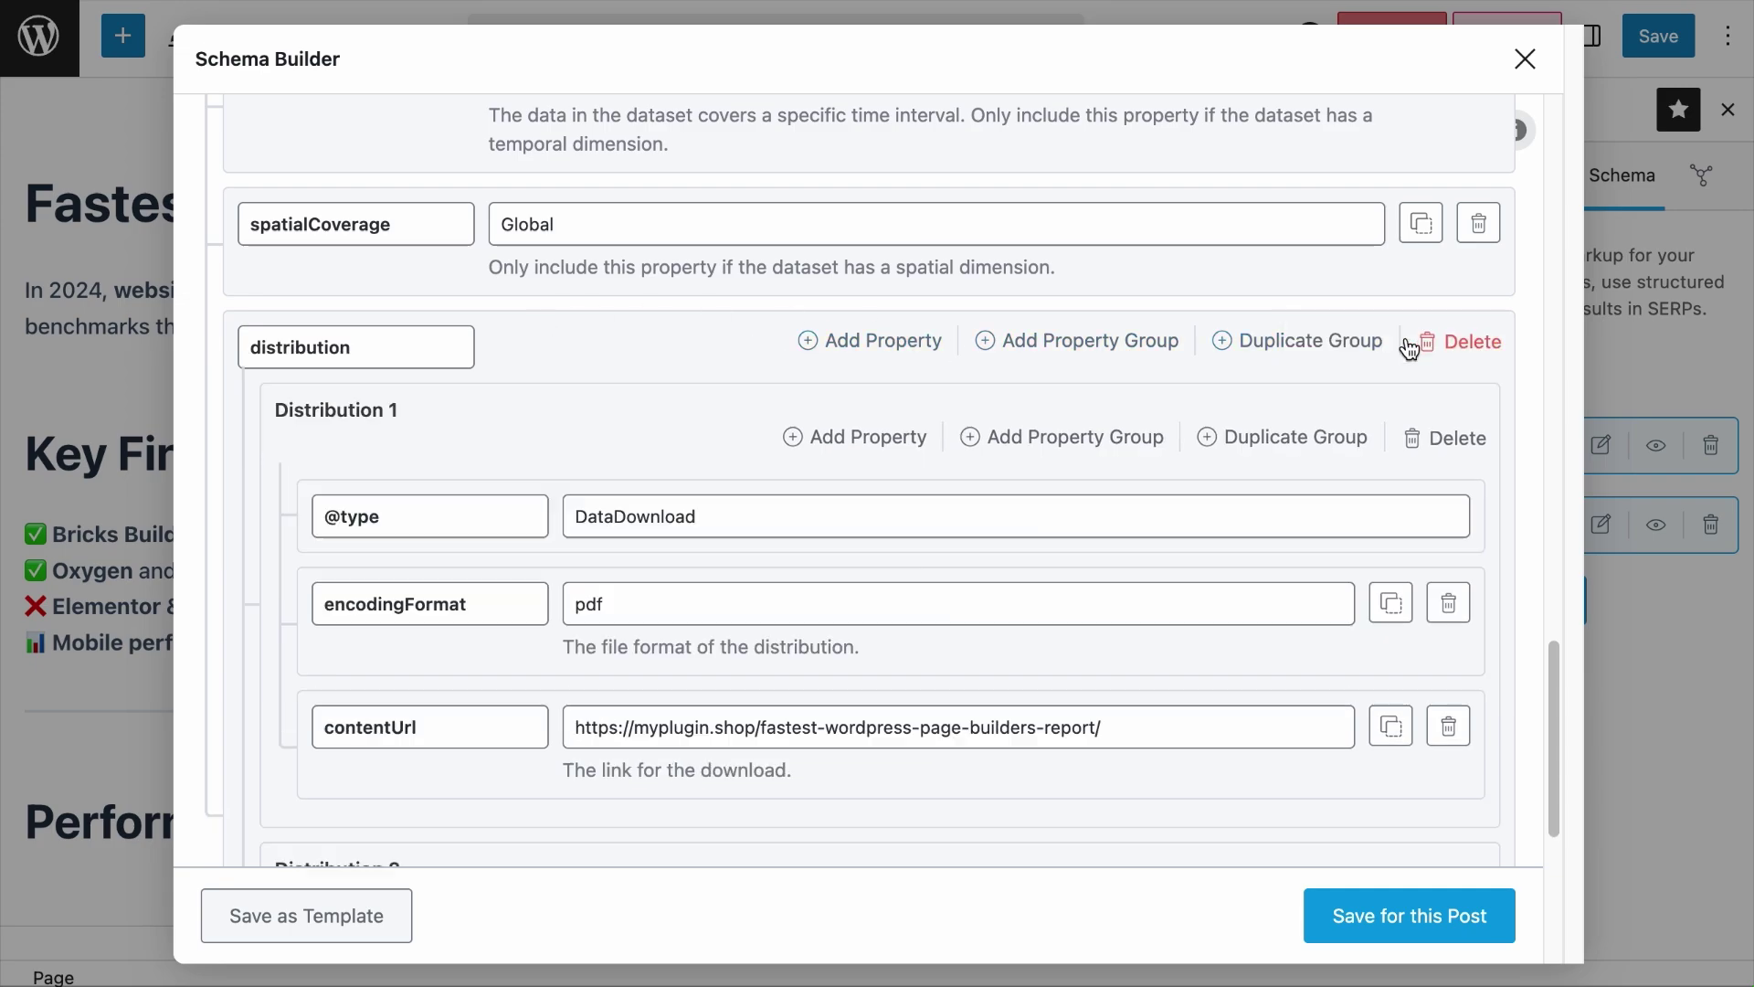
Step: Add a new blank property group at the bottom of the Dataset schema
scroll(725, 283, up, 20)
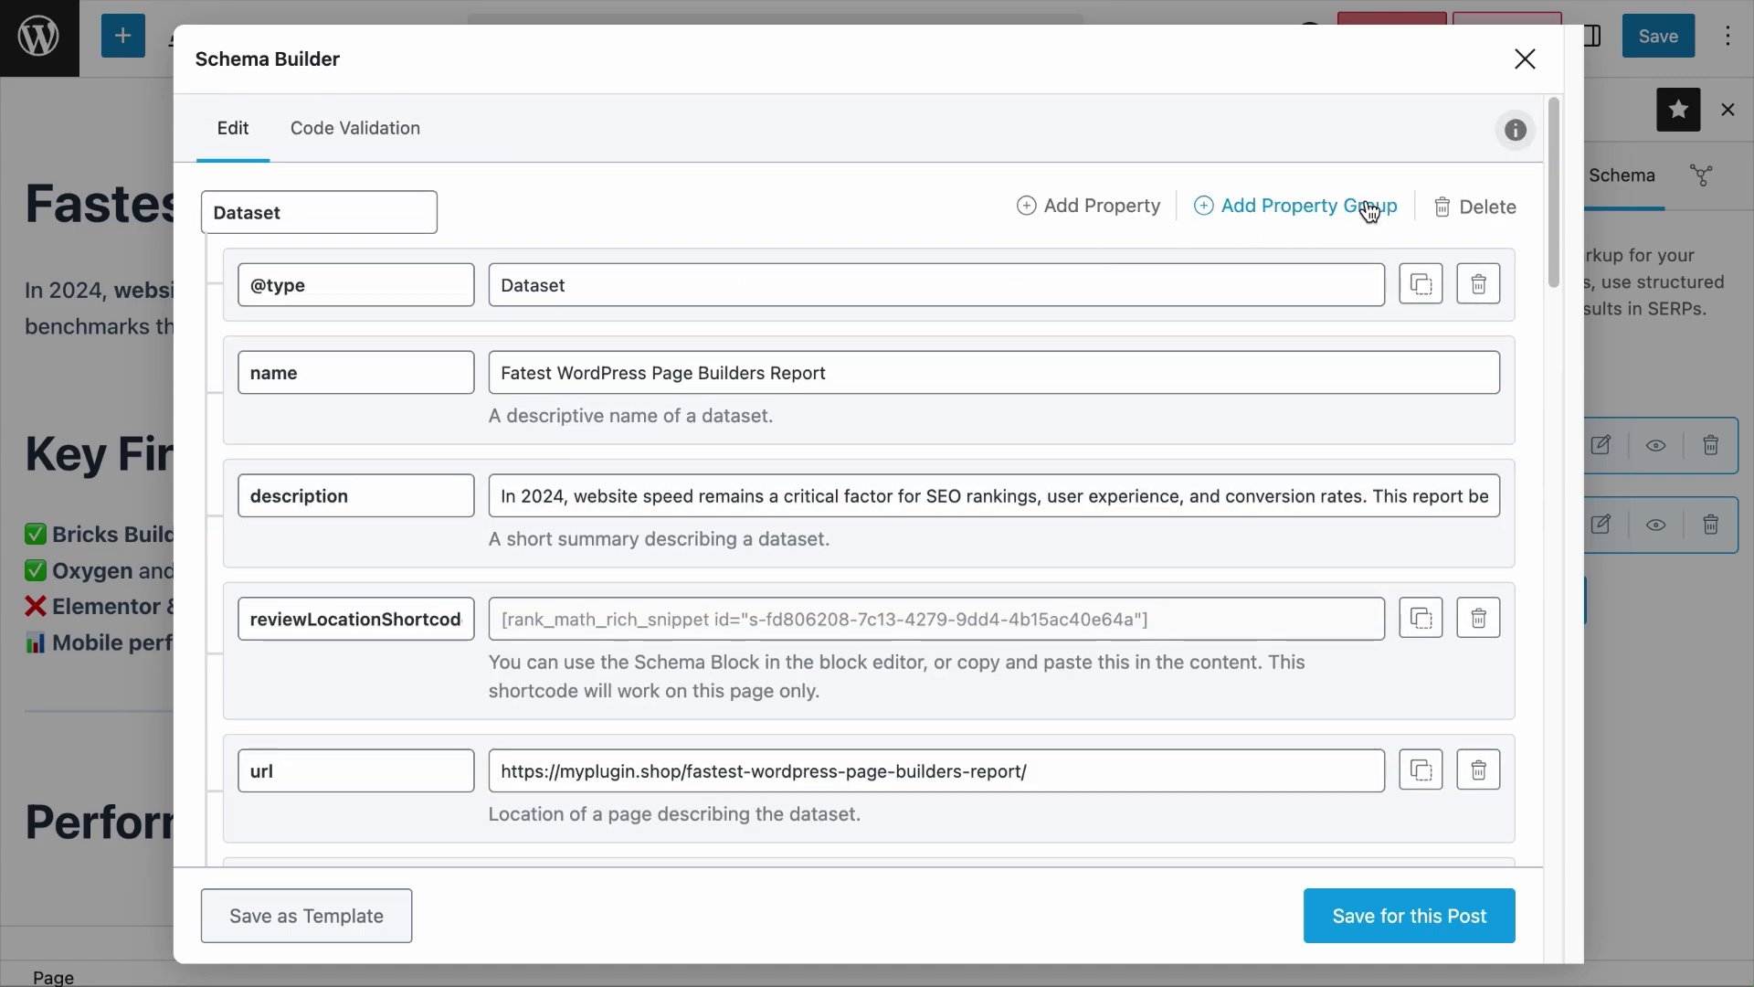
scroll(877, 476, down, 8)
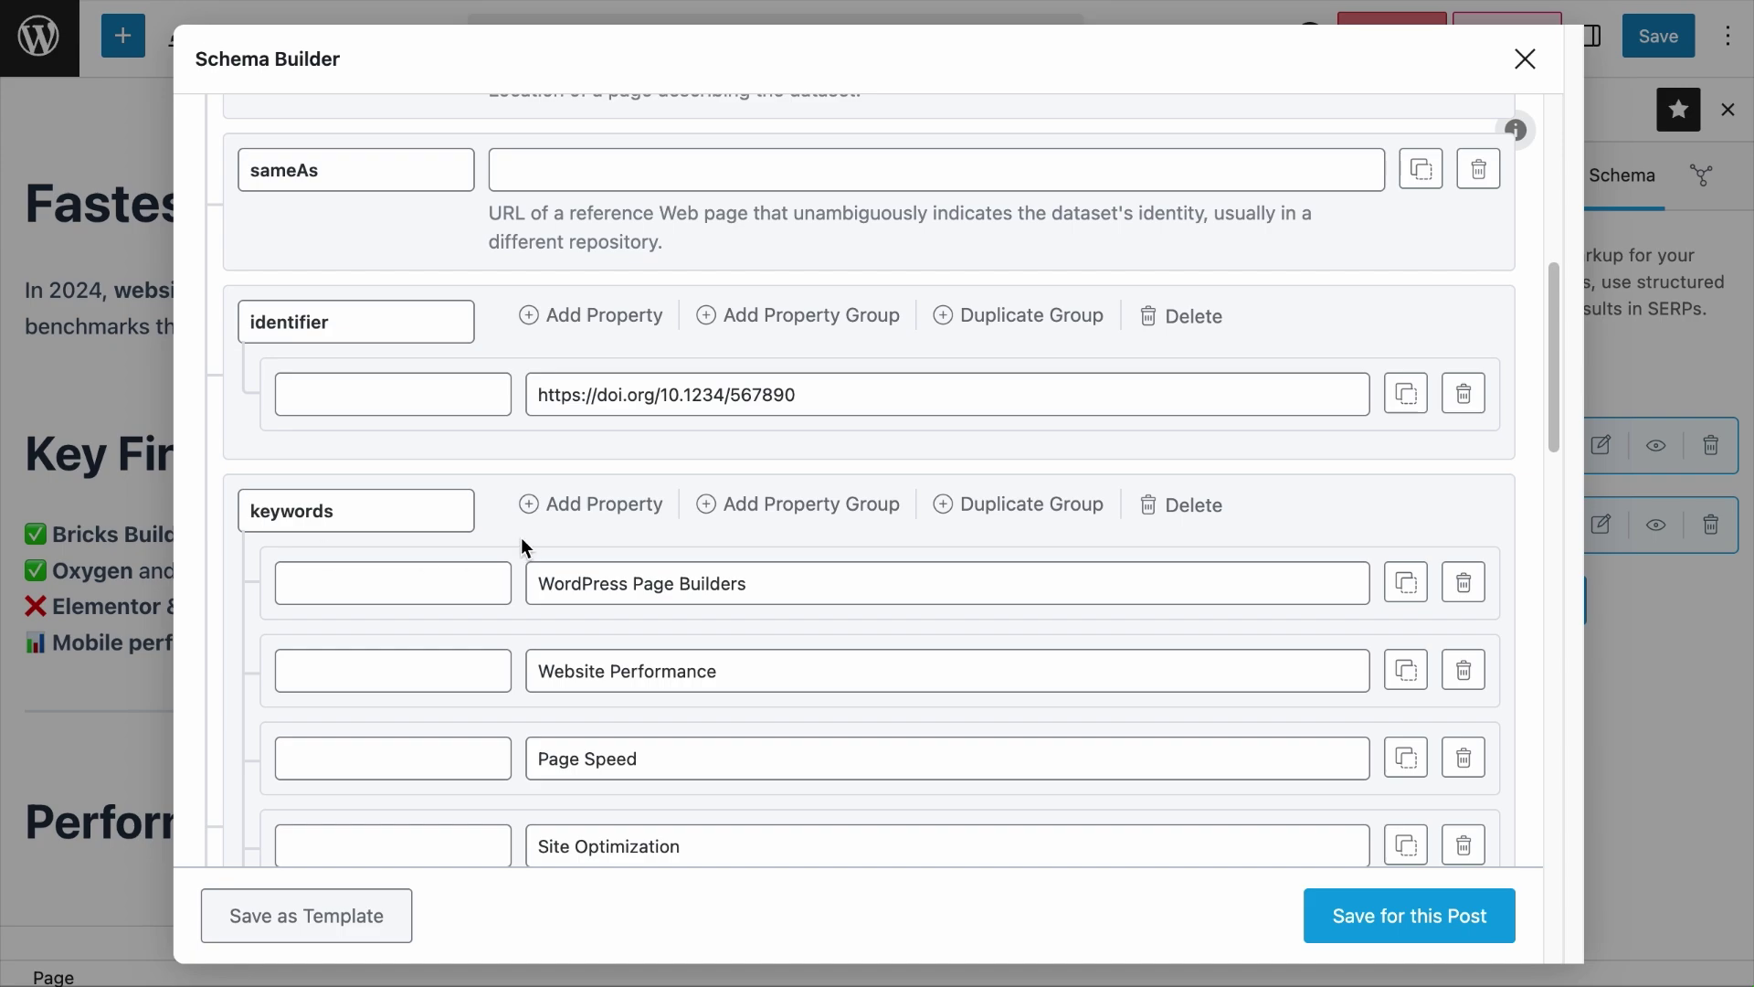
scroll(599, 733, down, 4)
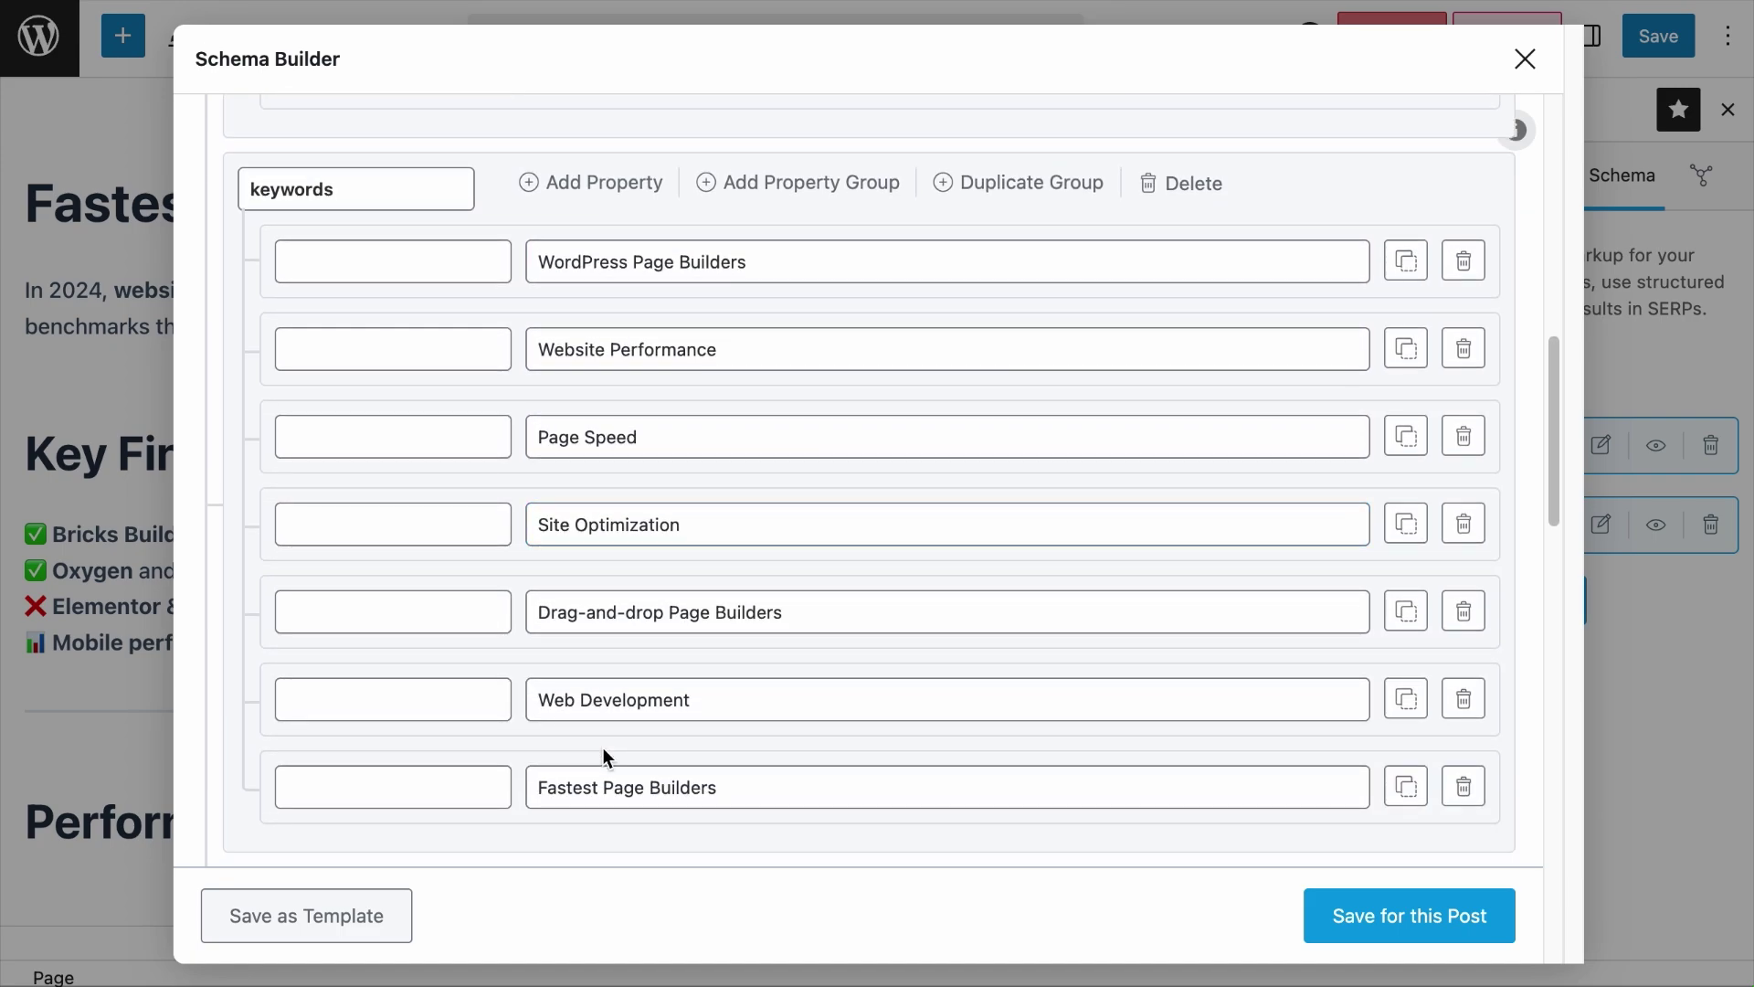
scroll(603, 749, down, 10)
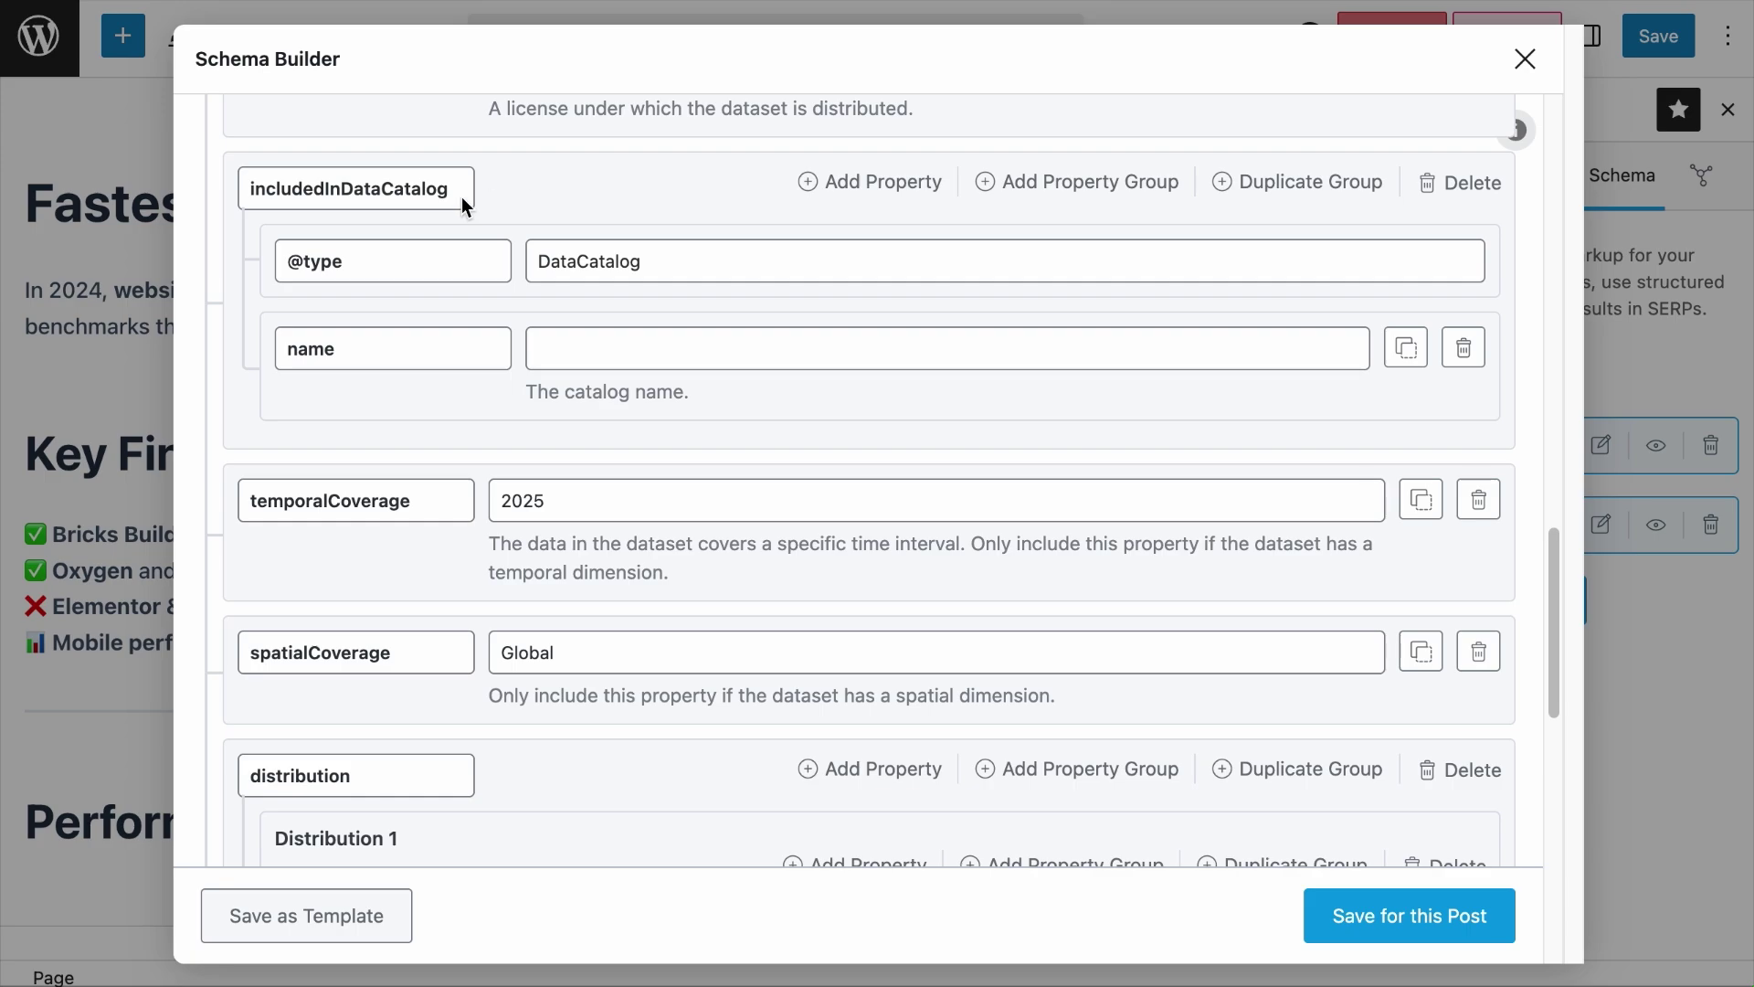
scroll(500, 404, down, 5)
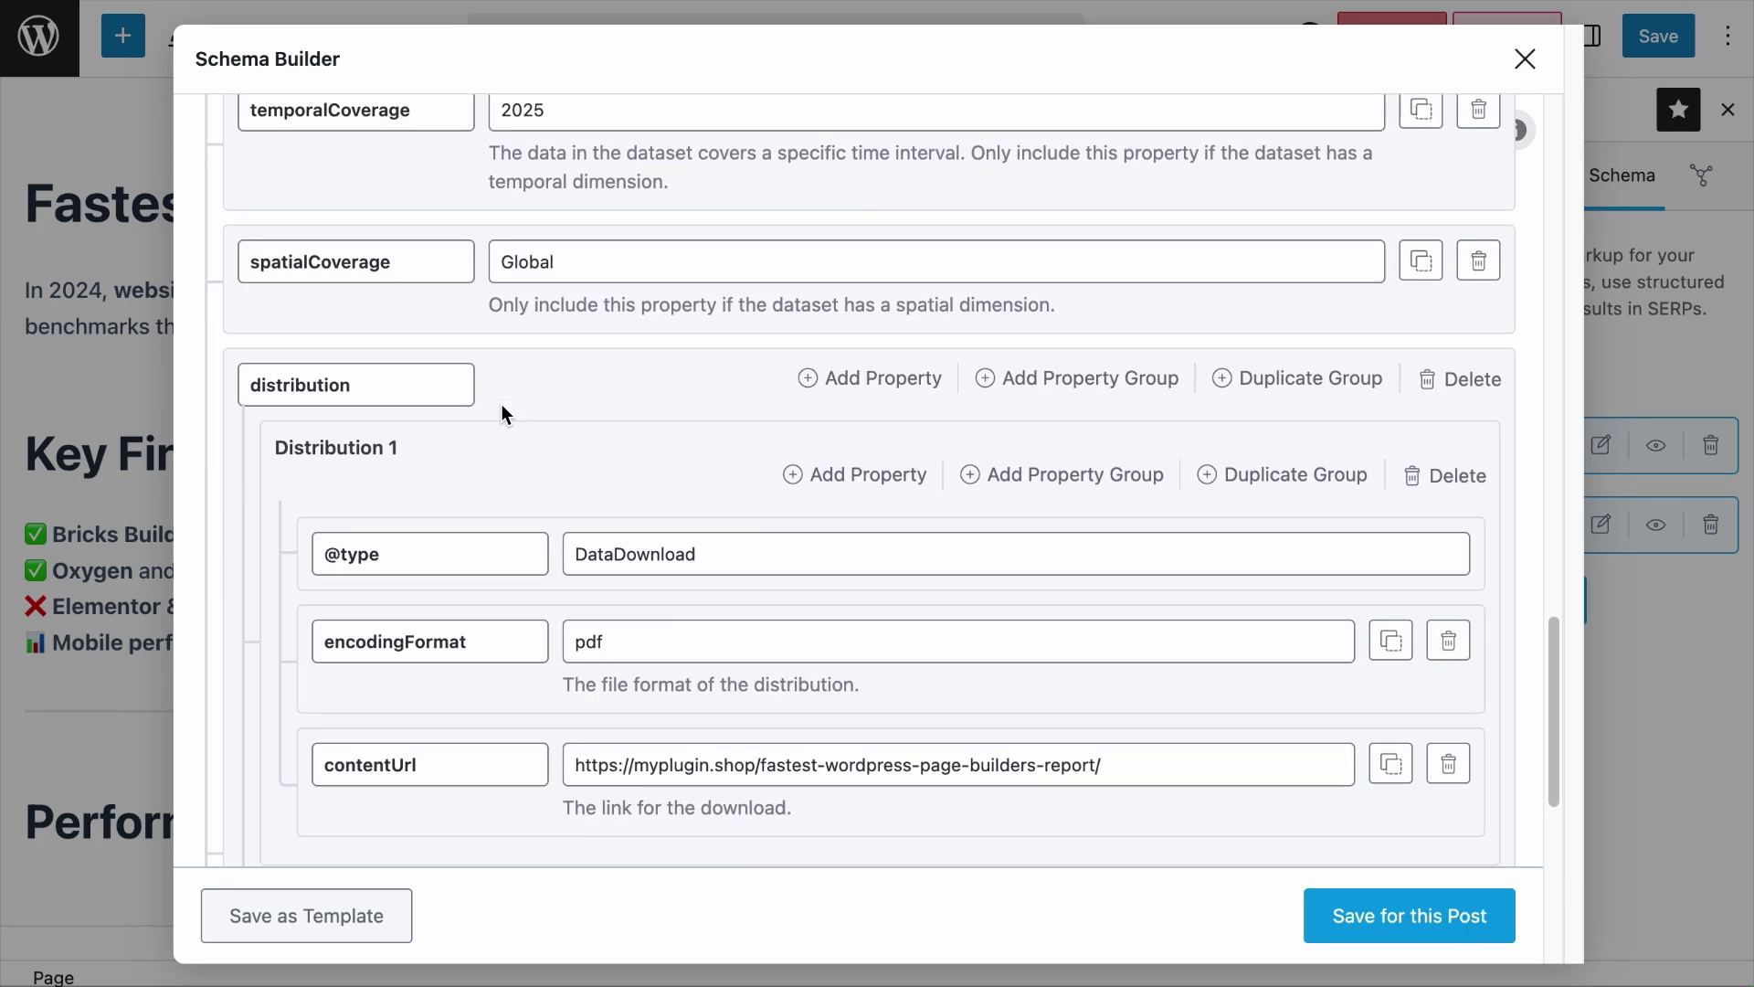
scroll(501, 404, down, 2)
click(241, 223)
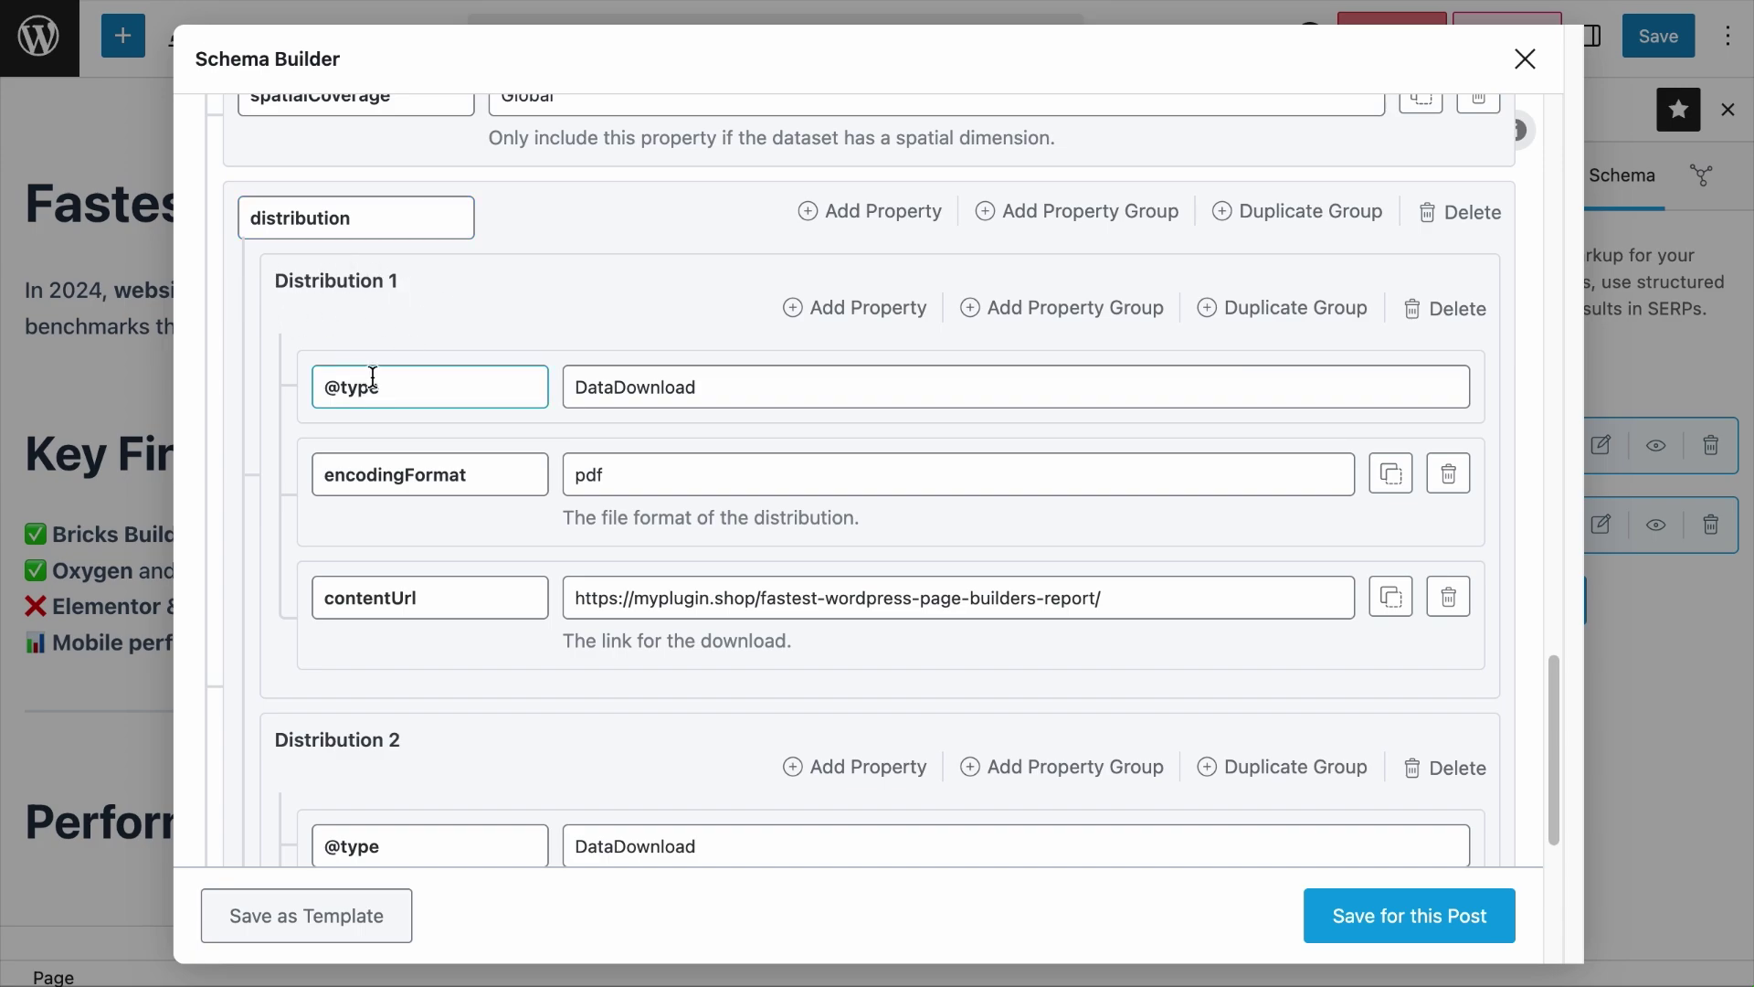
scroll(539, 599, down, 5)
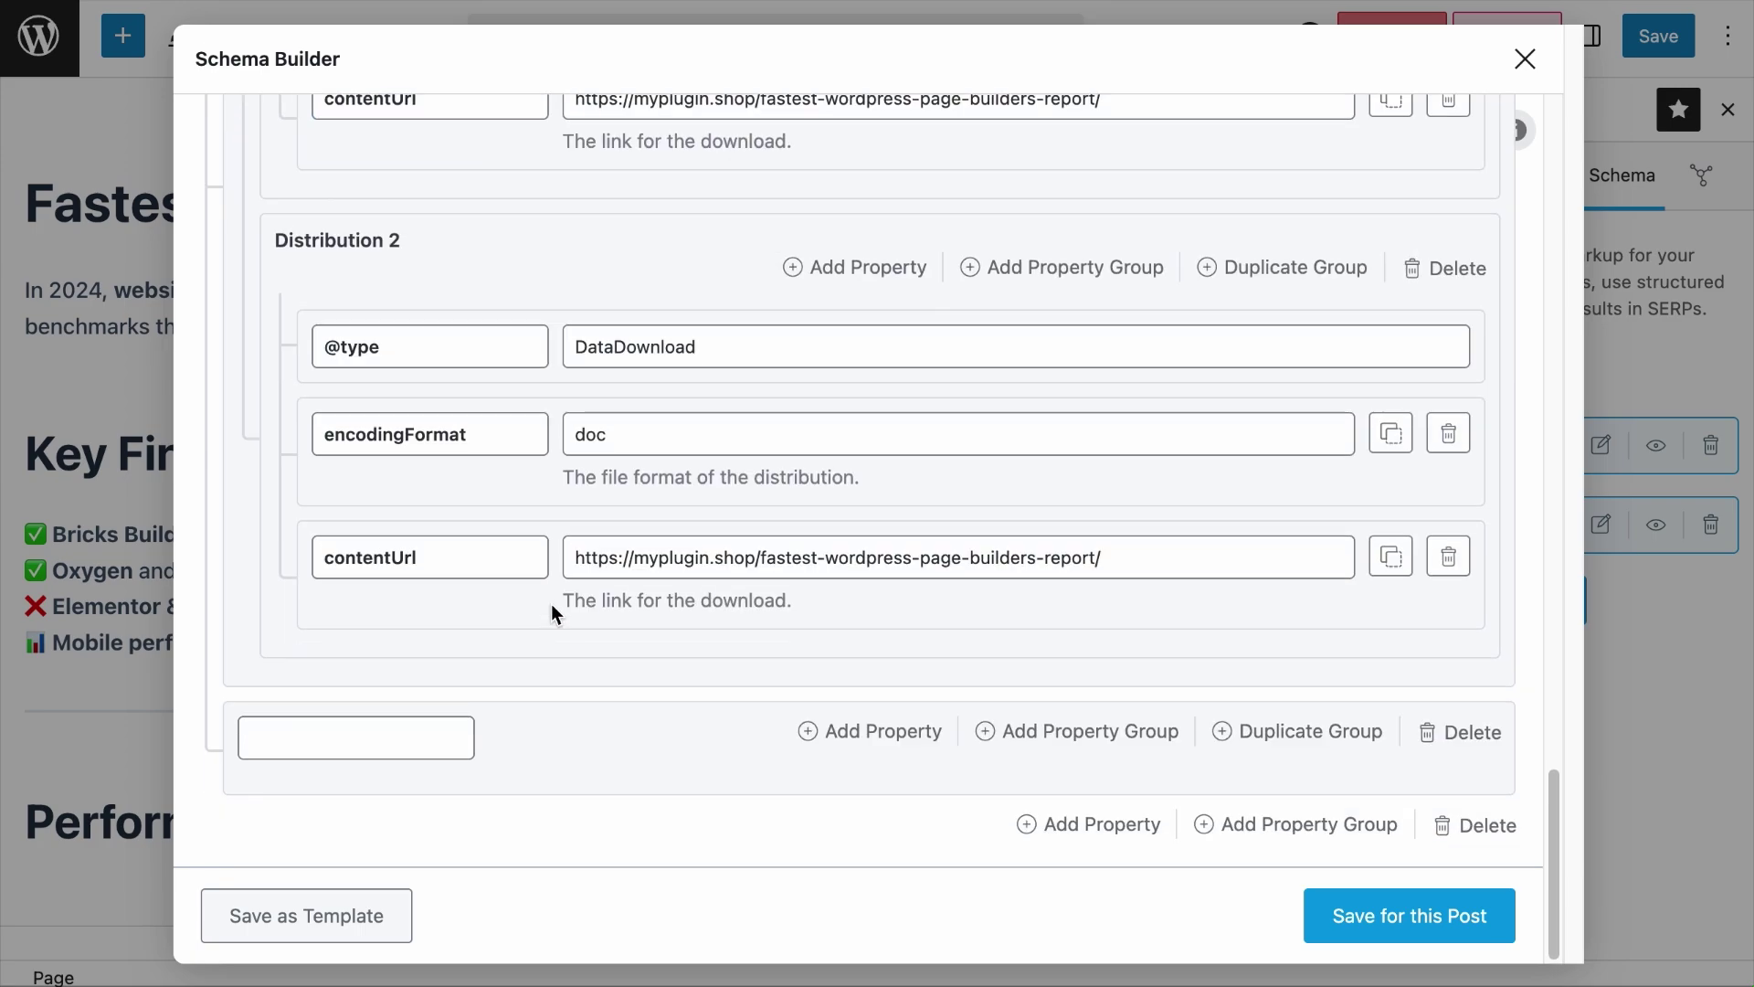
Step: Name the new group isPartOf and add five empty property rows to it
click(449, 750)
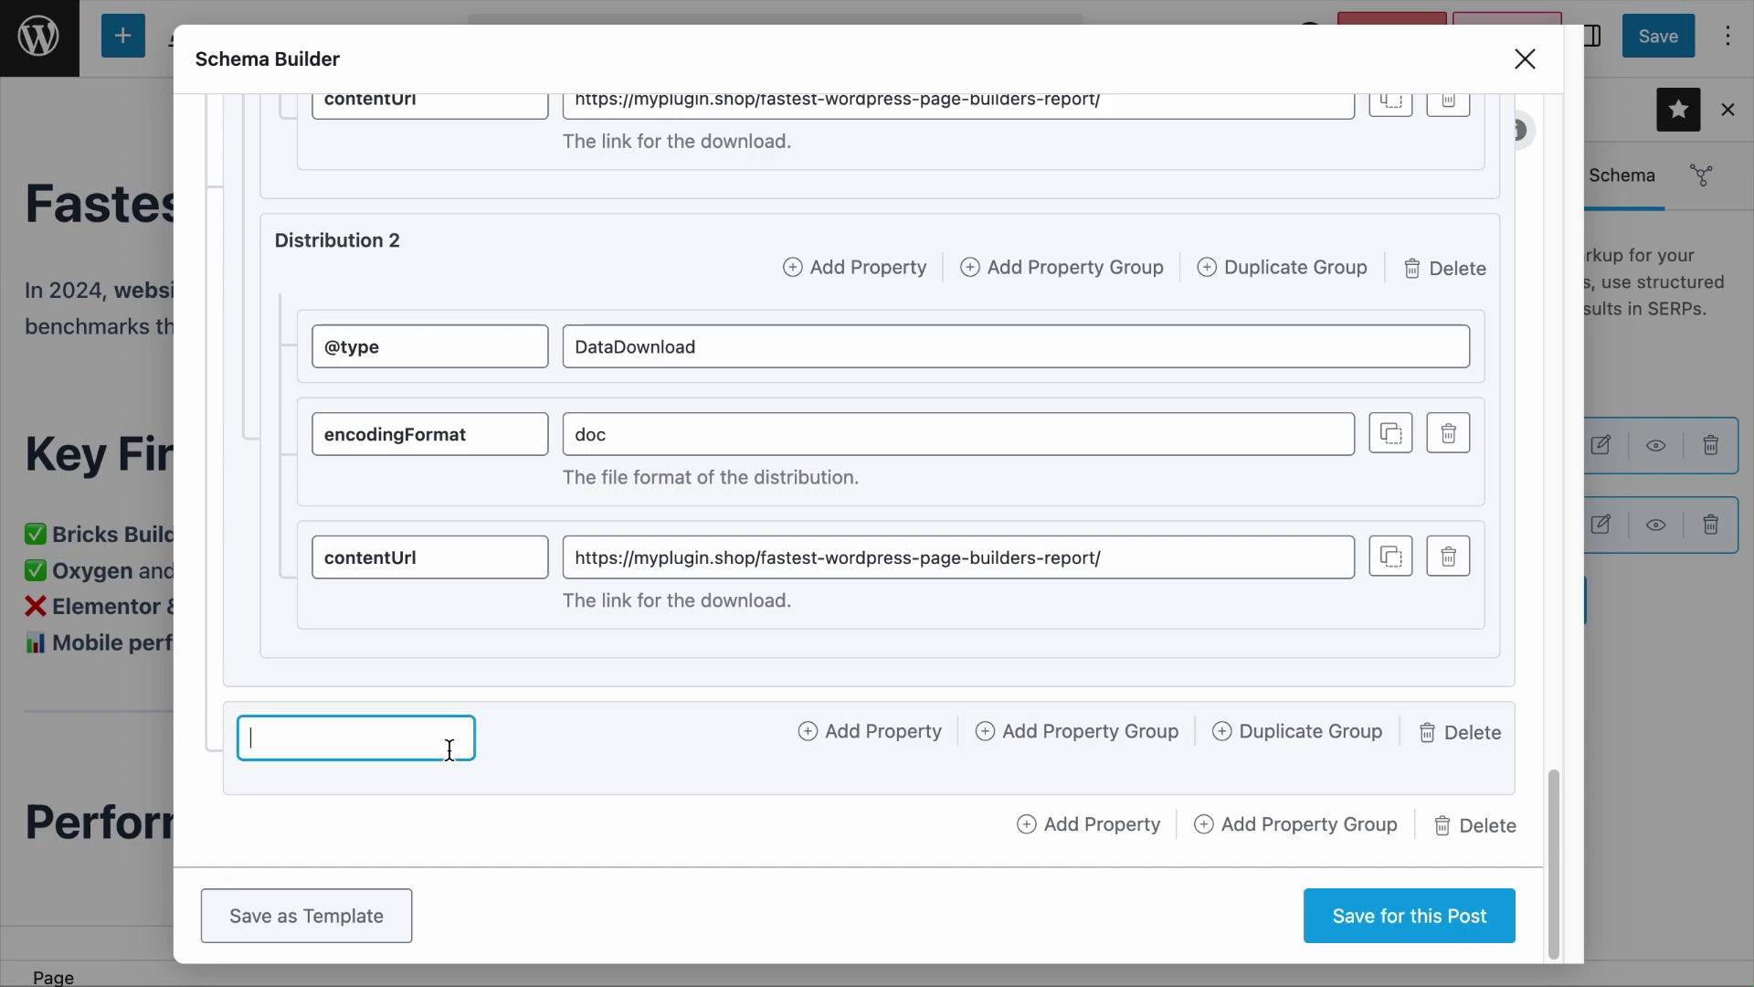
text(isPartOf)
click(874, 740)
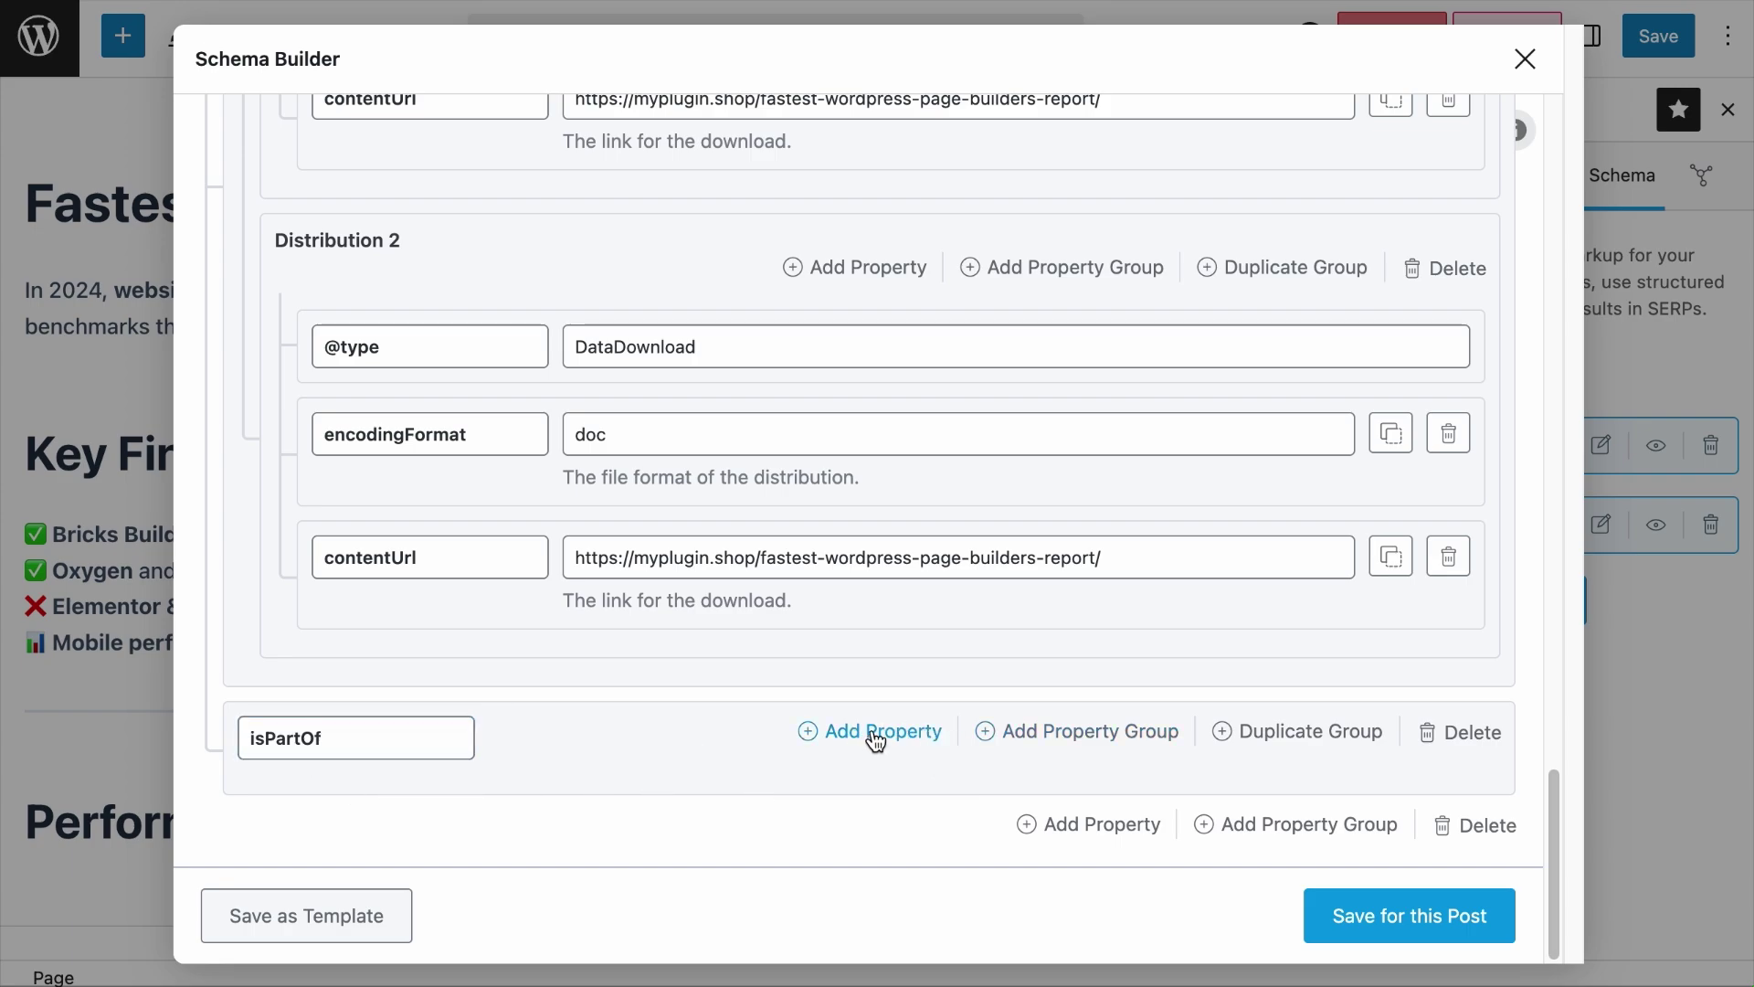
click(772, 793)
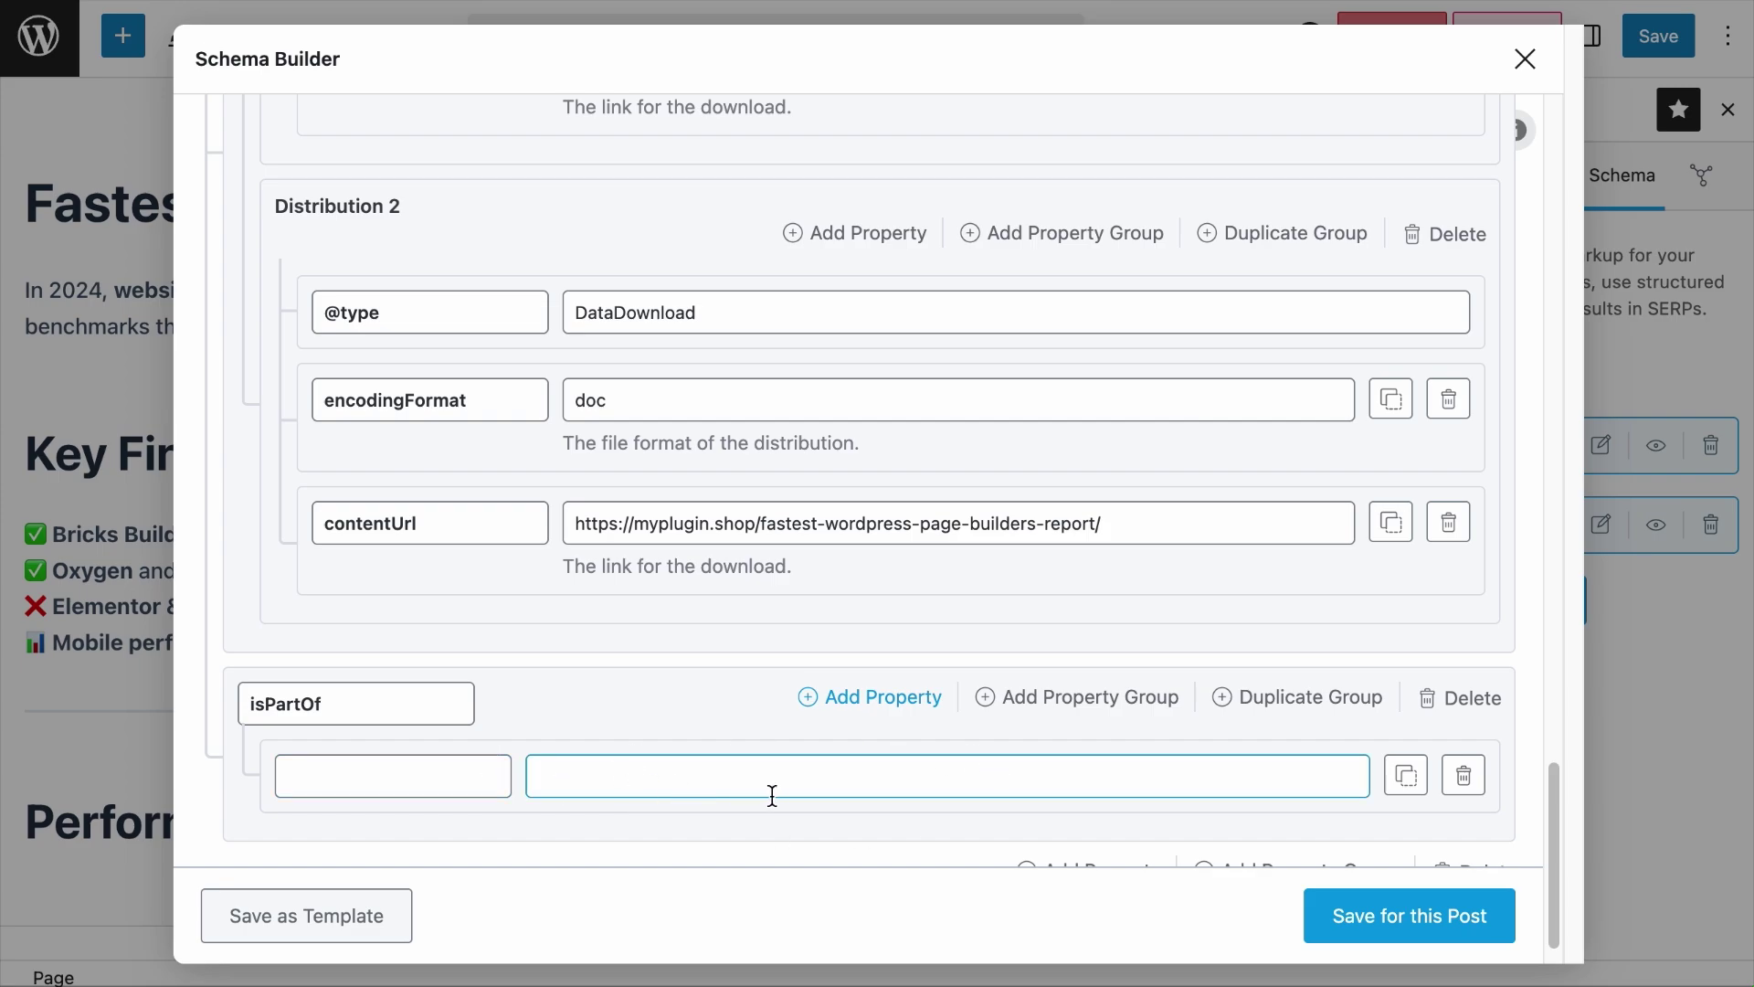
click(795, 667)
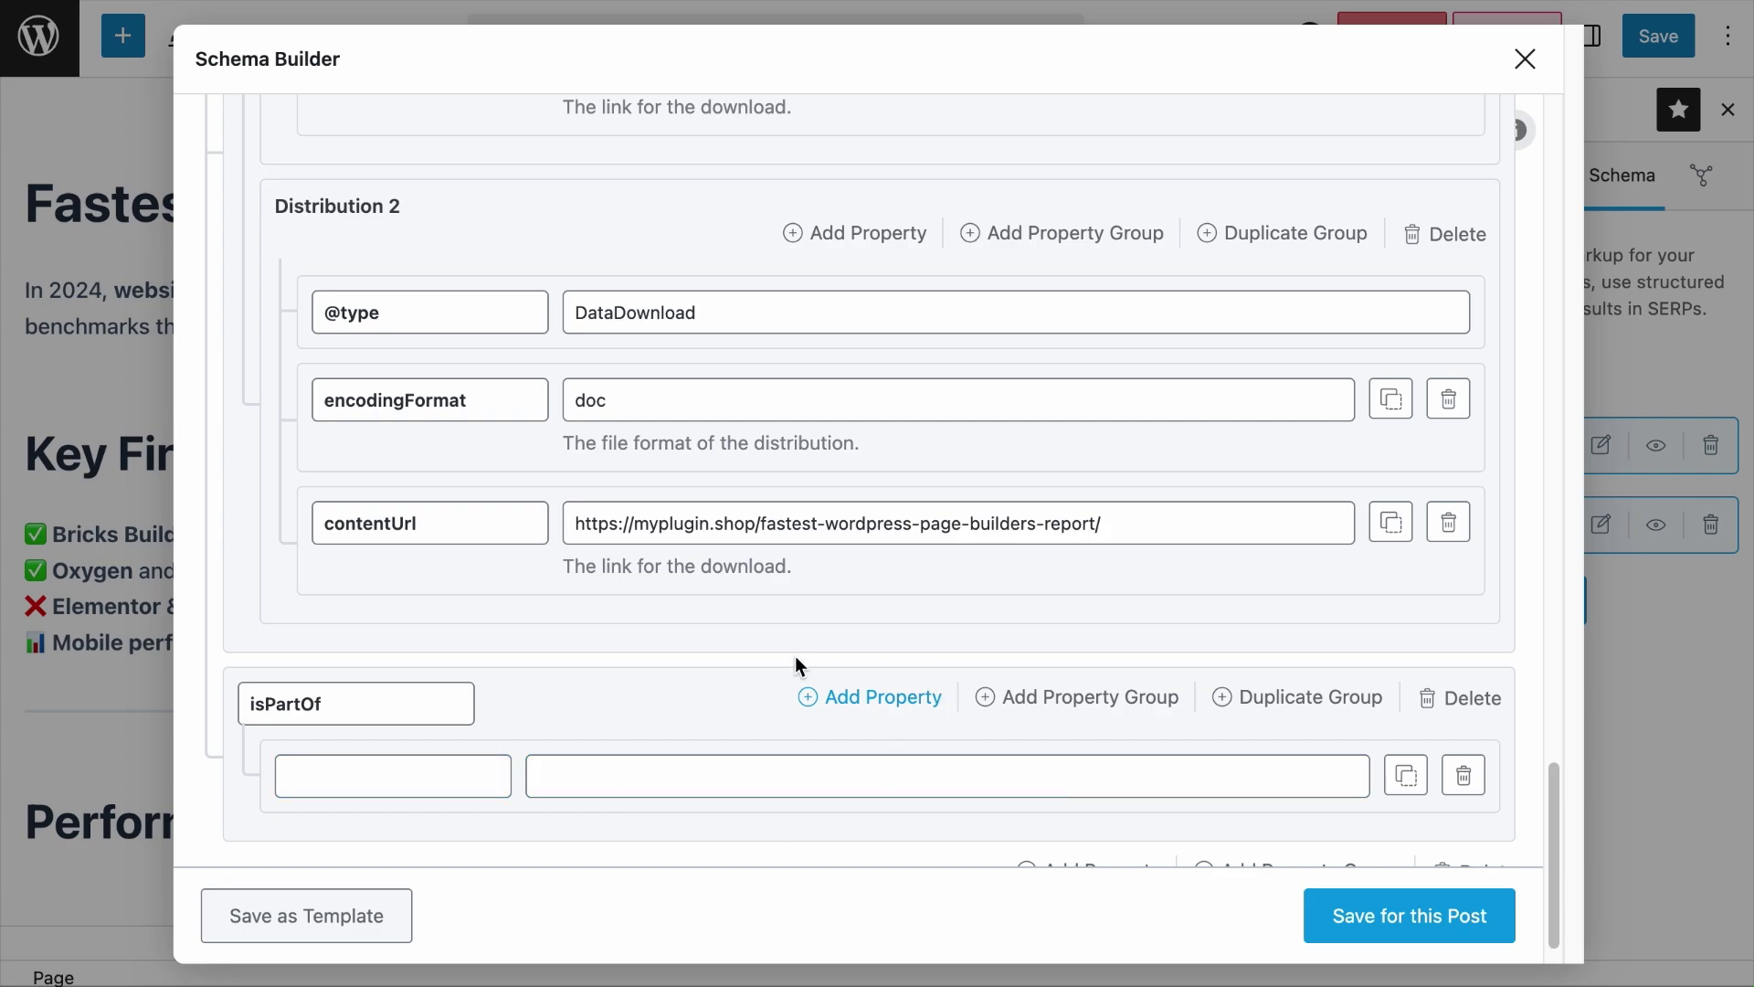
click(847, 698)
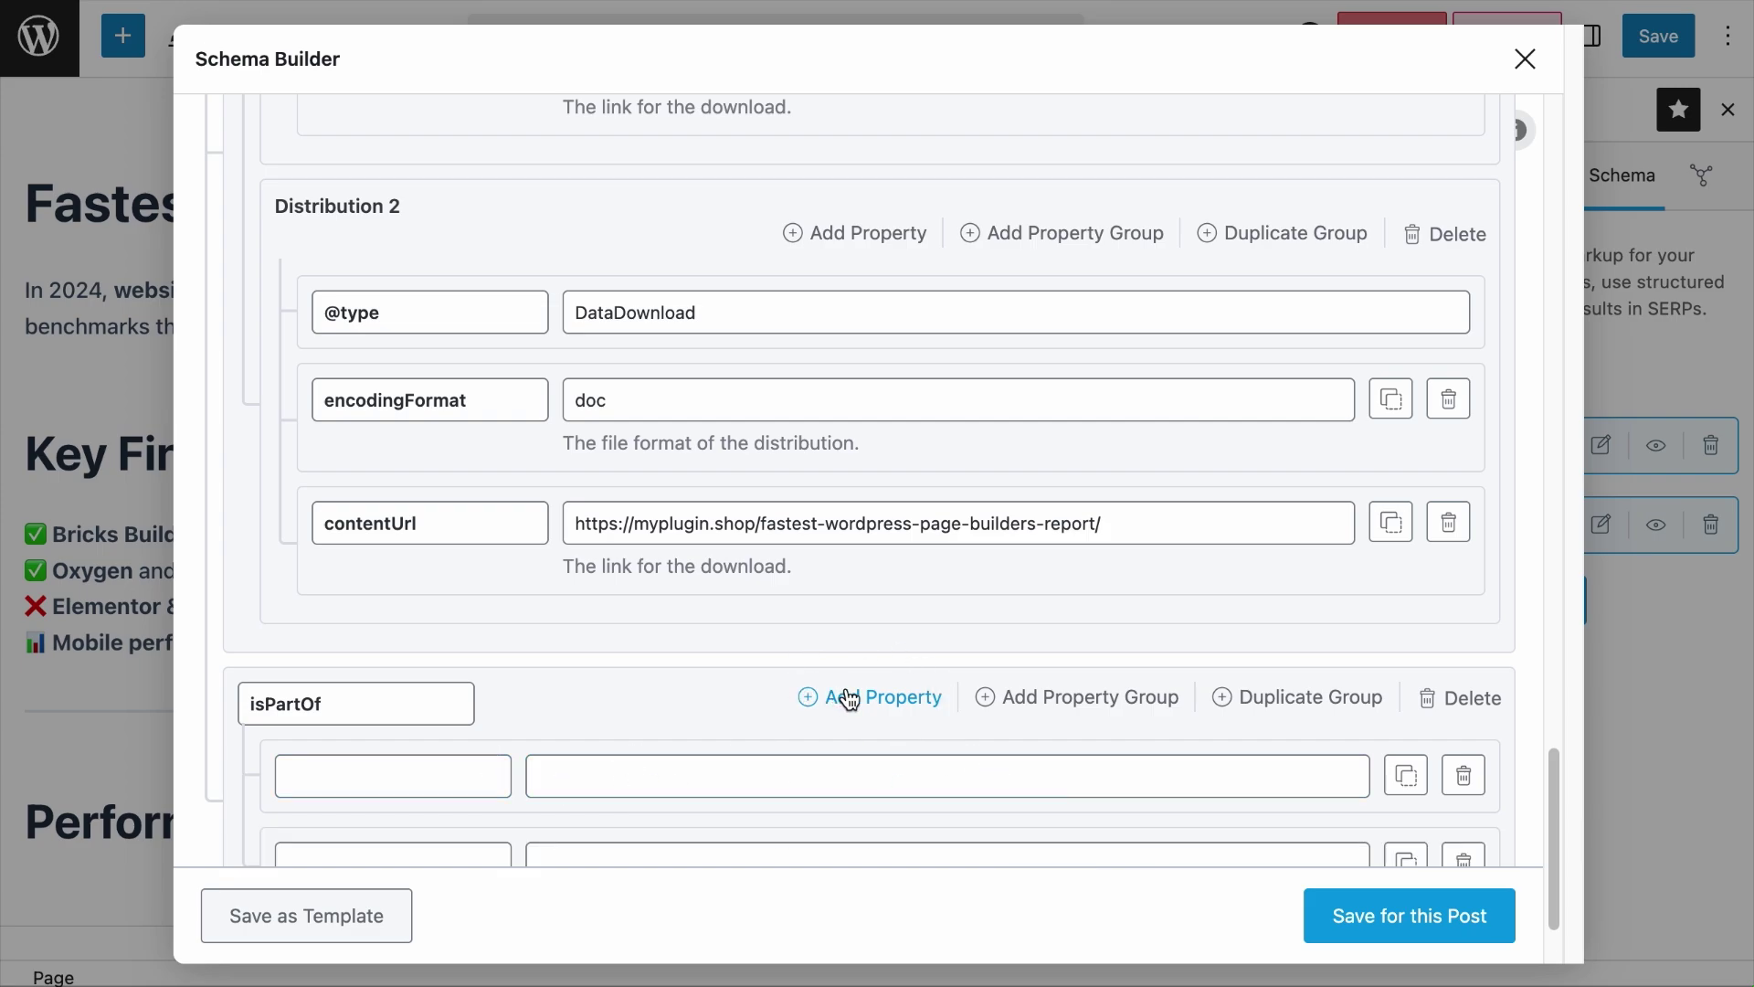
click(847, 698)
click(847, 698)
click(846, 698)
scroll(848, 697, down, 5)
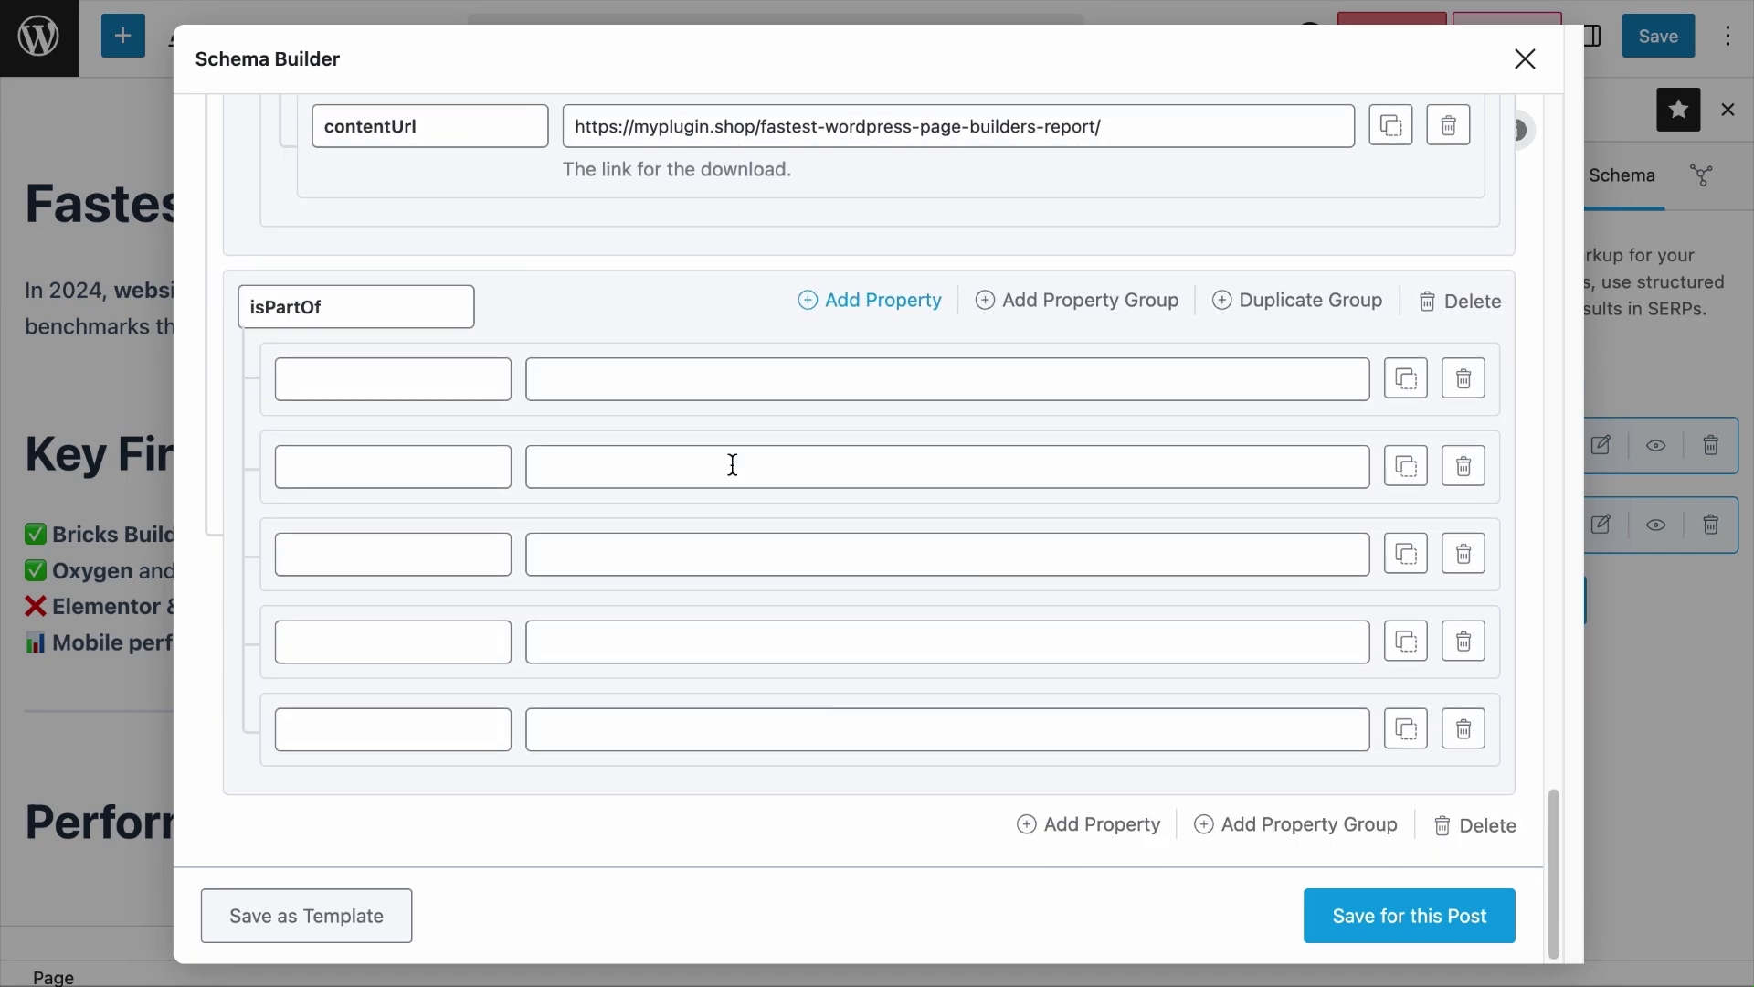
click(446, 388)
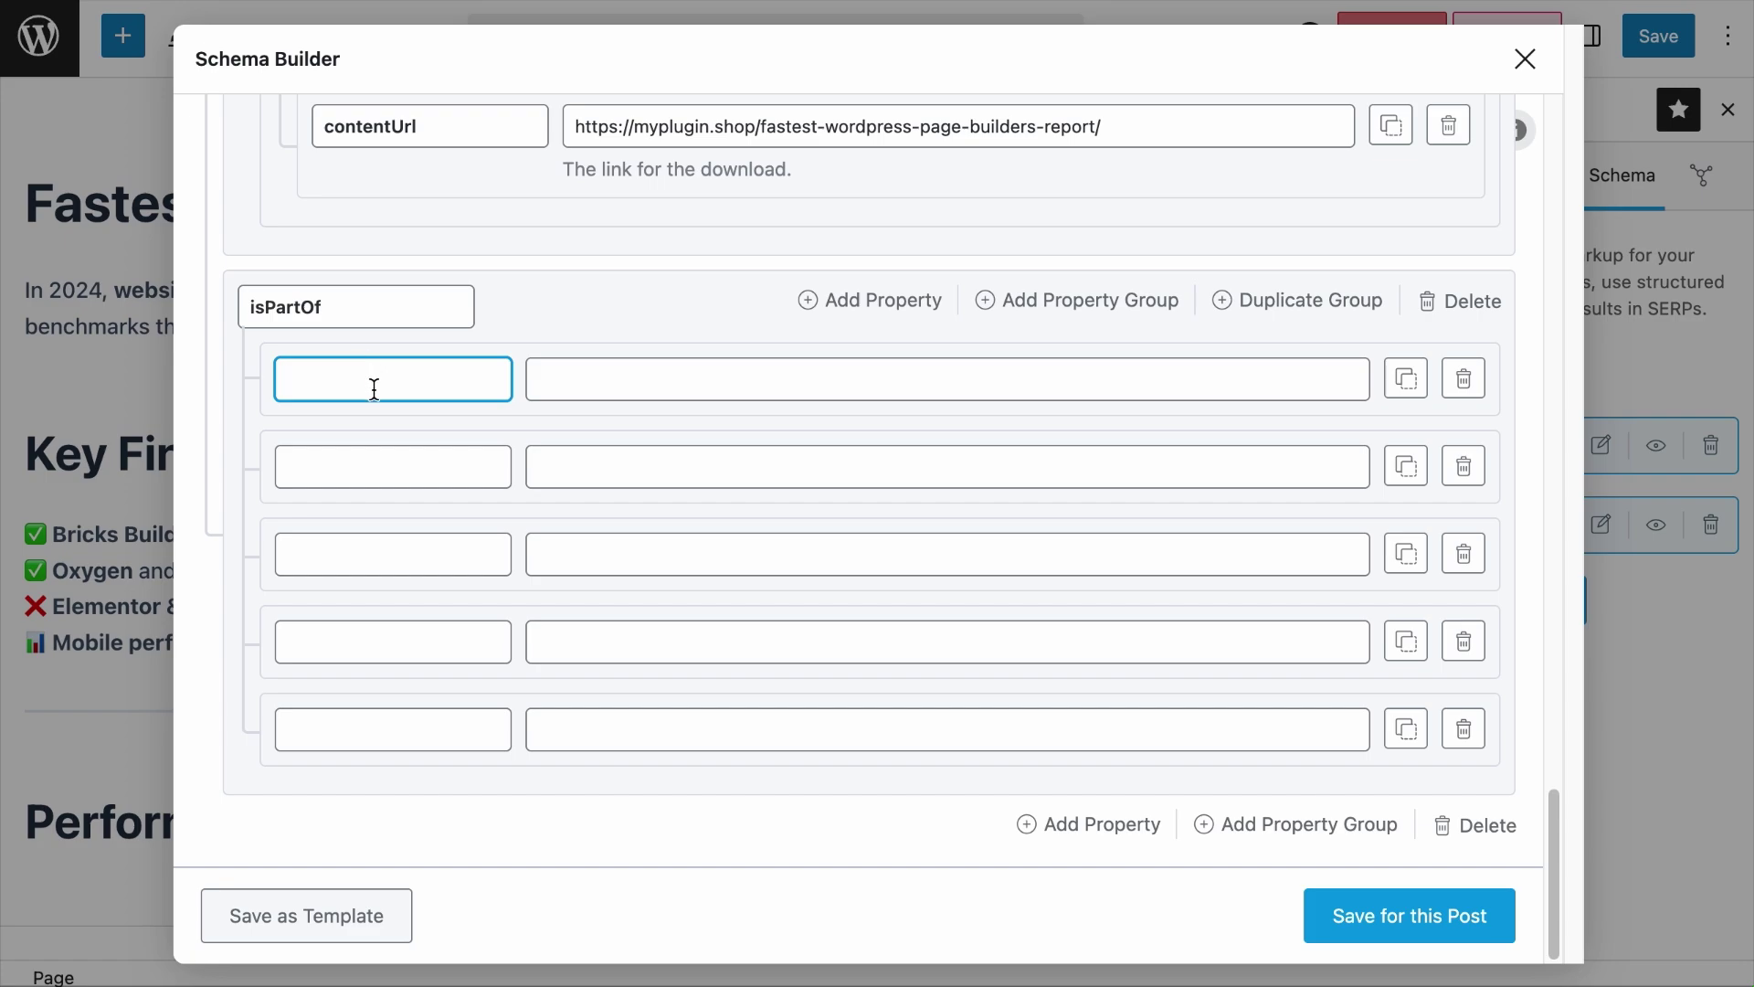
text(@type)
click(612, 393)
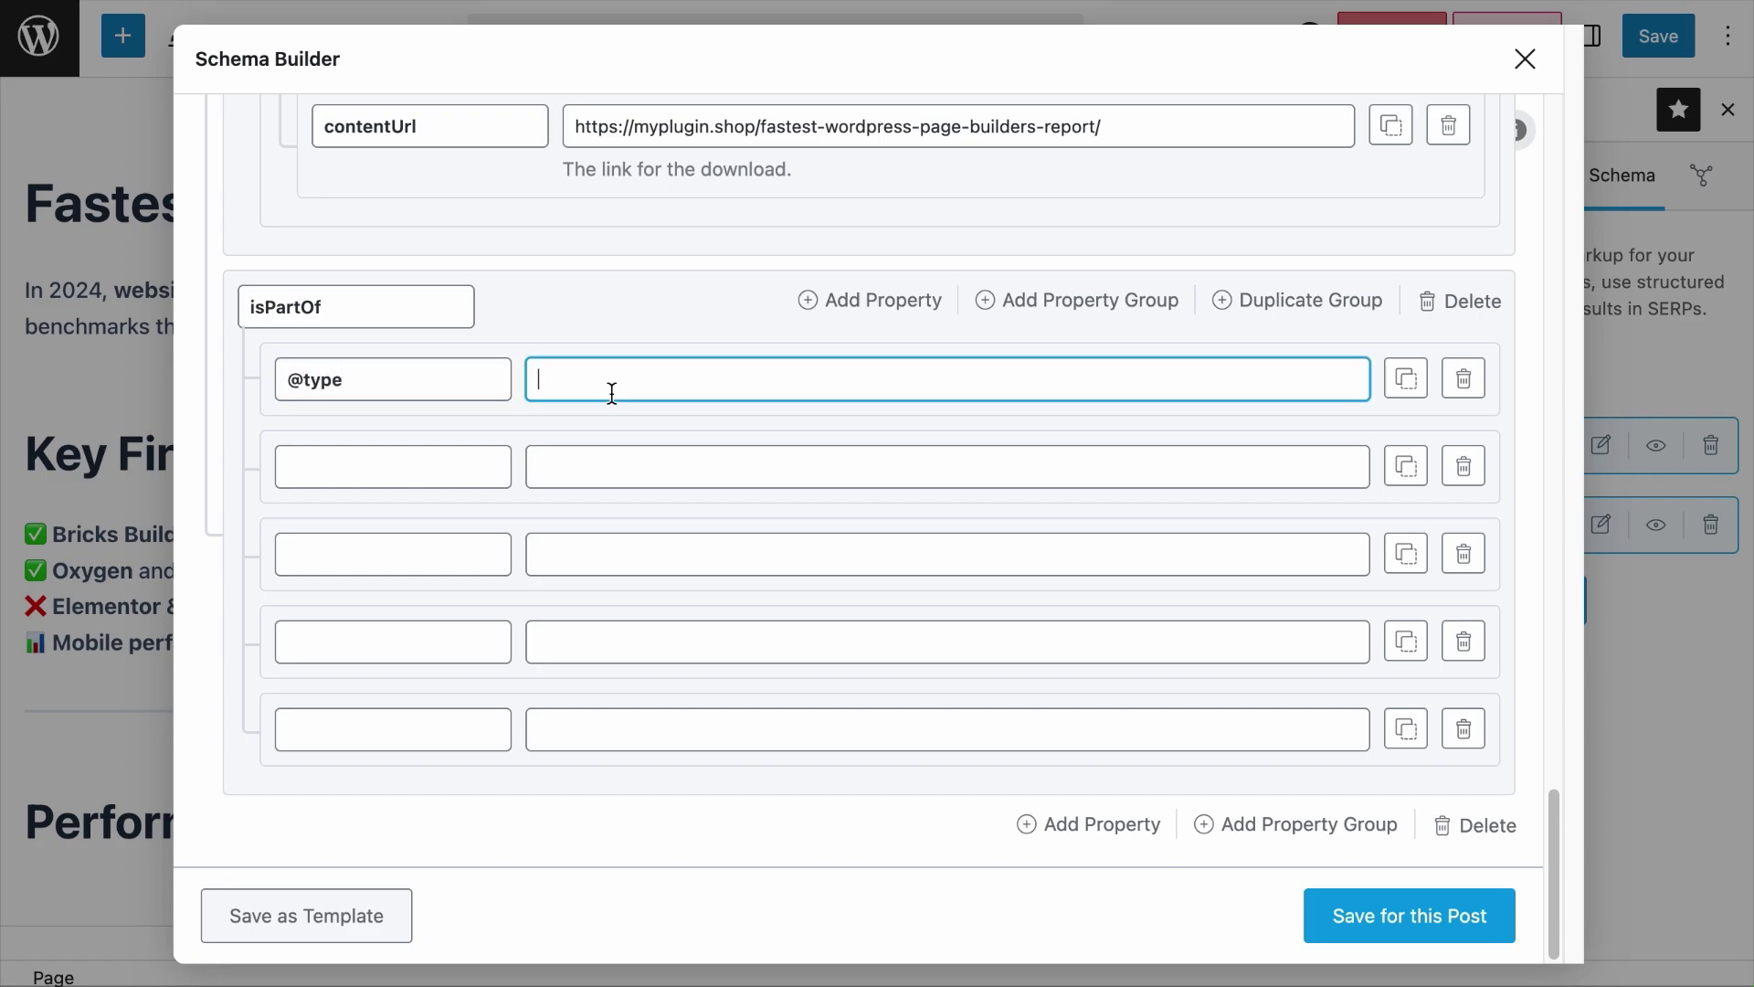
text(Dataset)
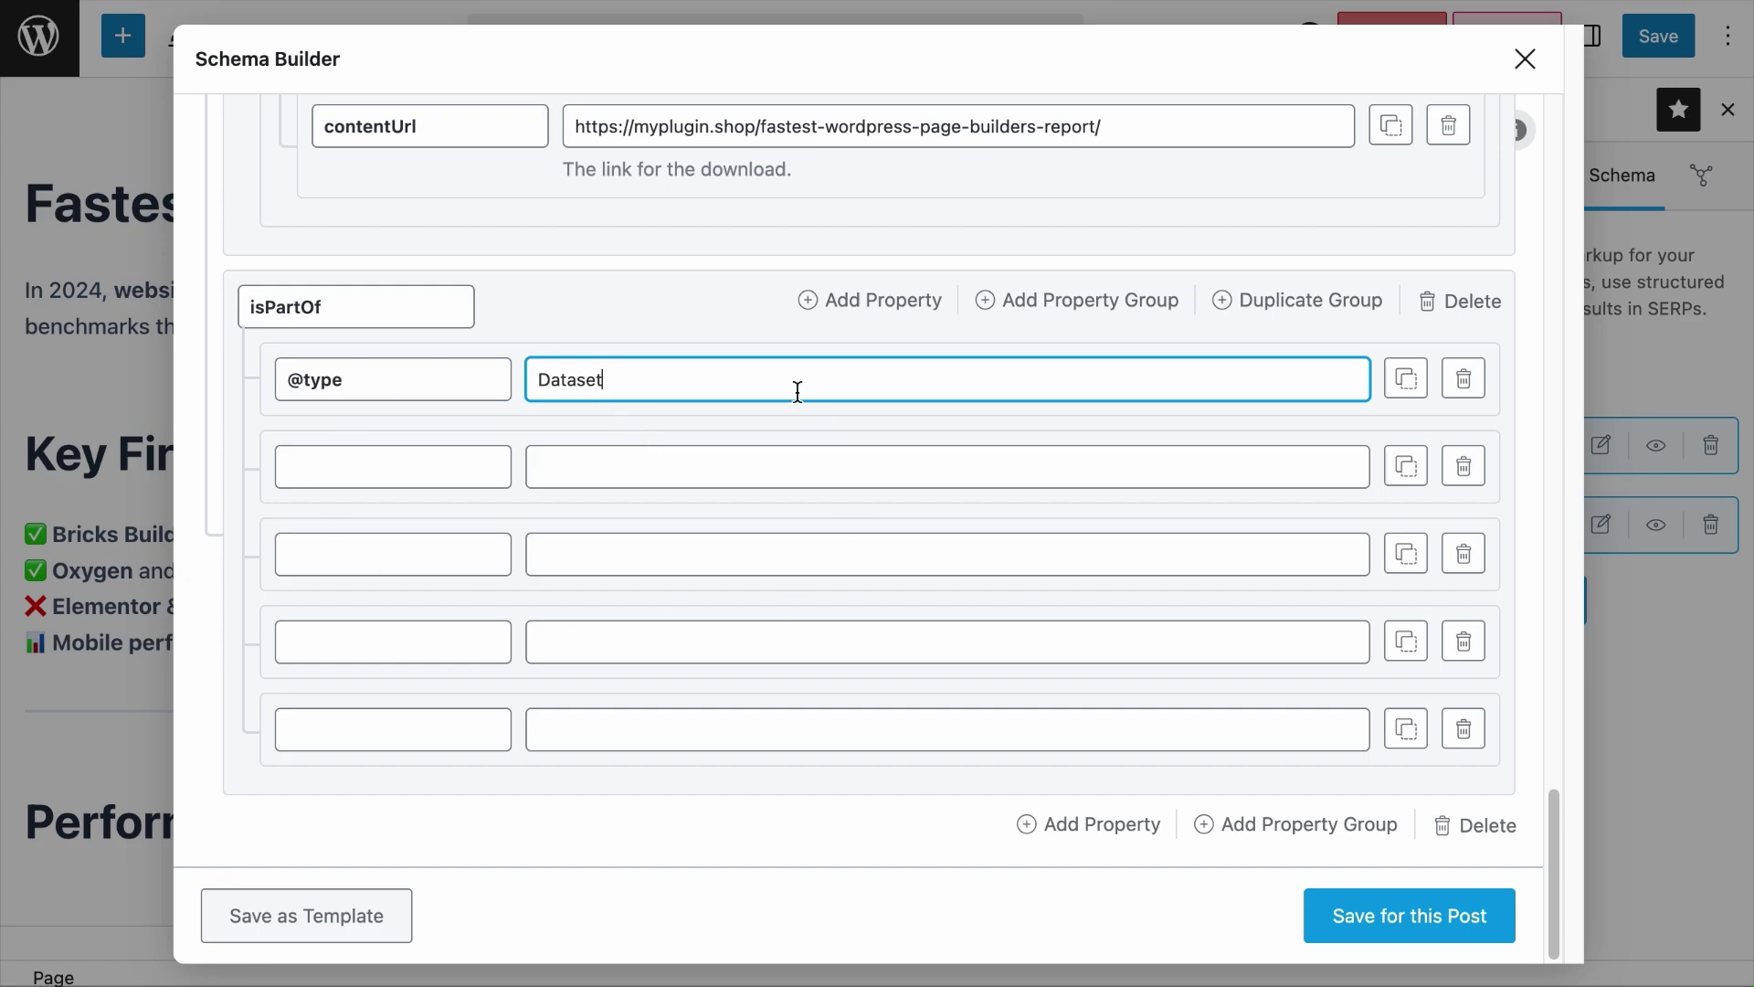
click(468, 457)
text(name)
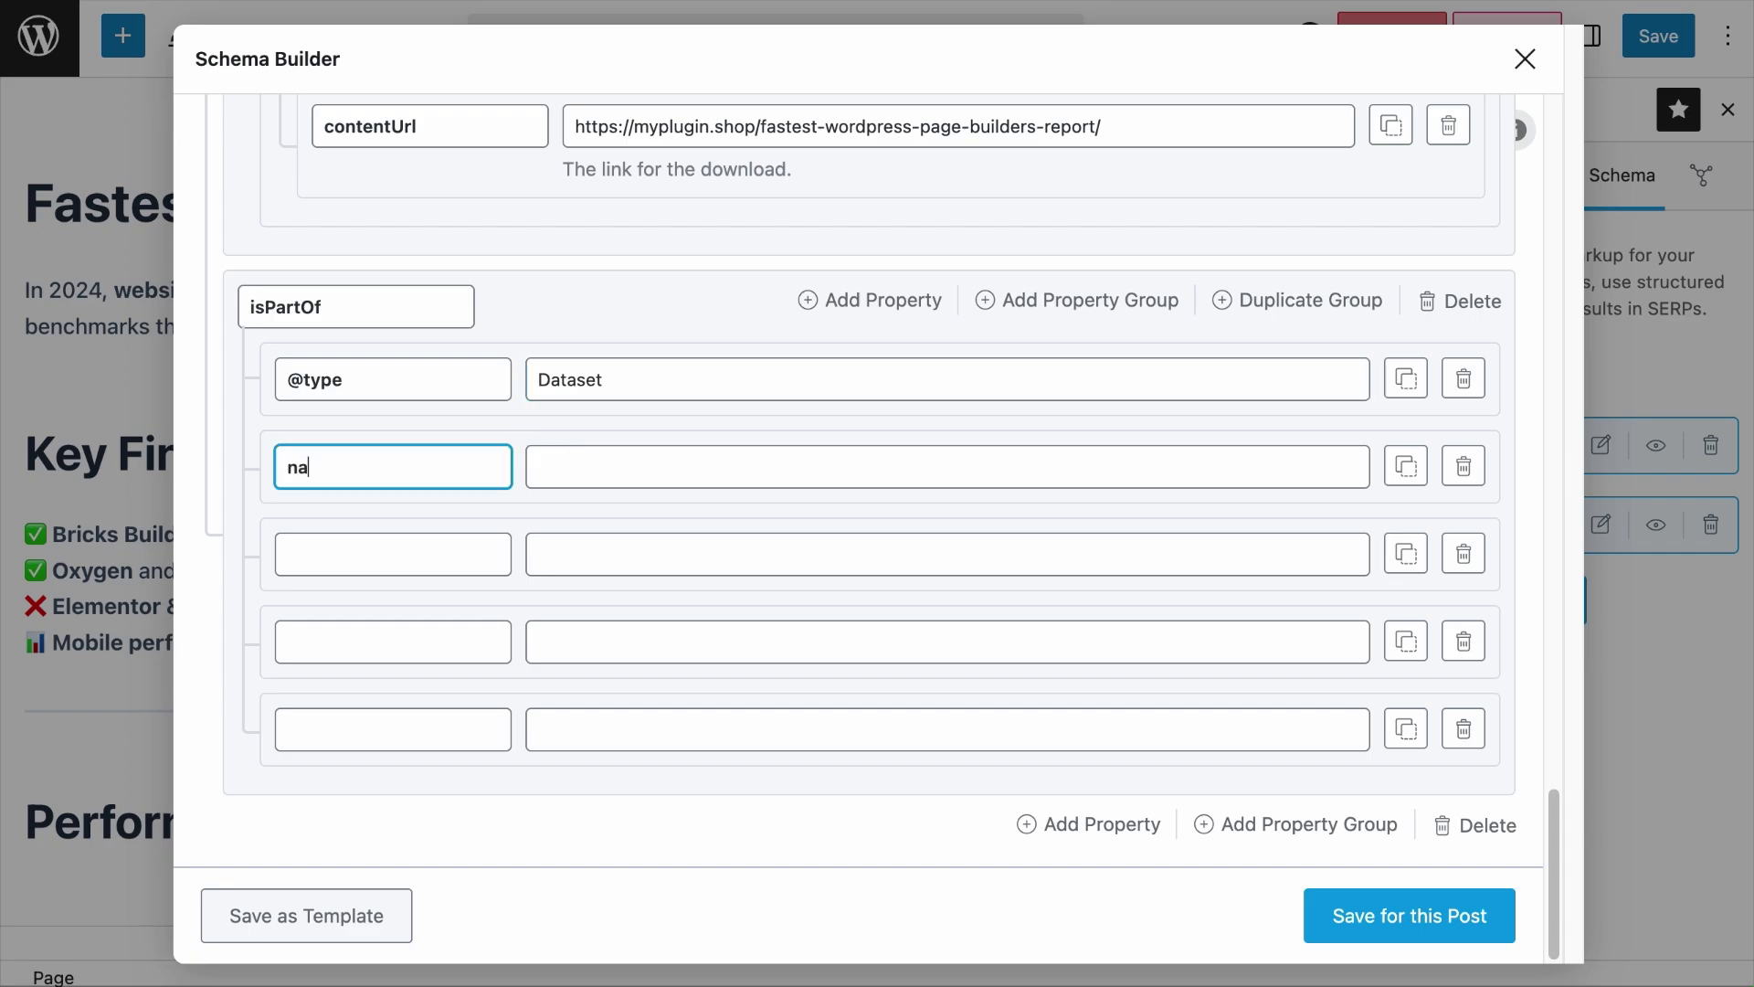
click(697, 468)
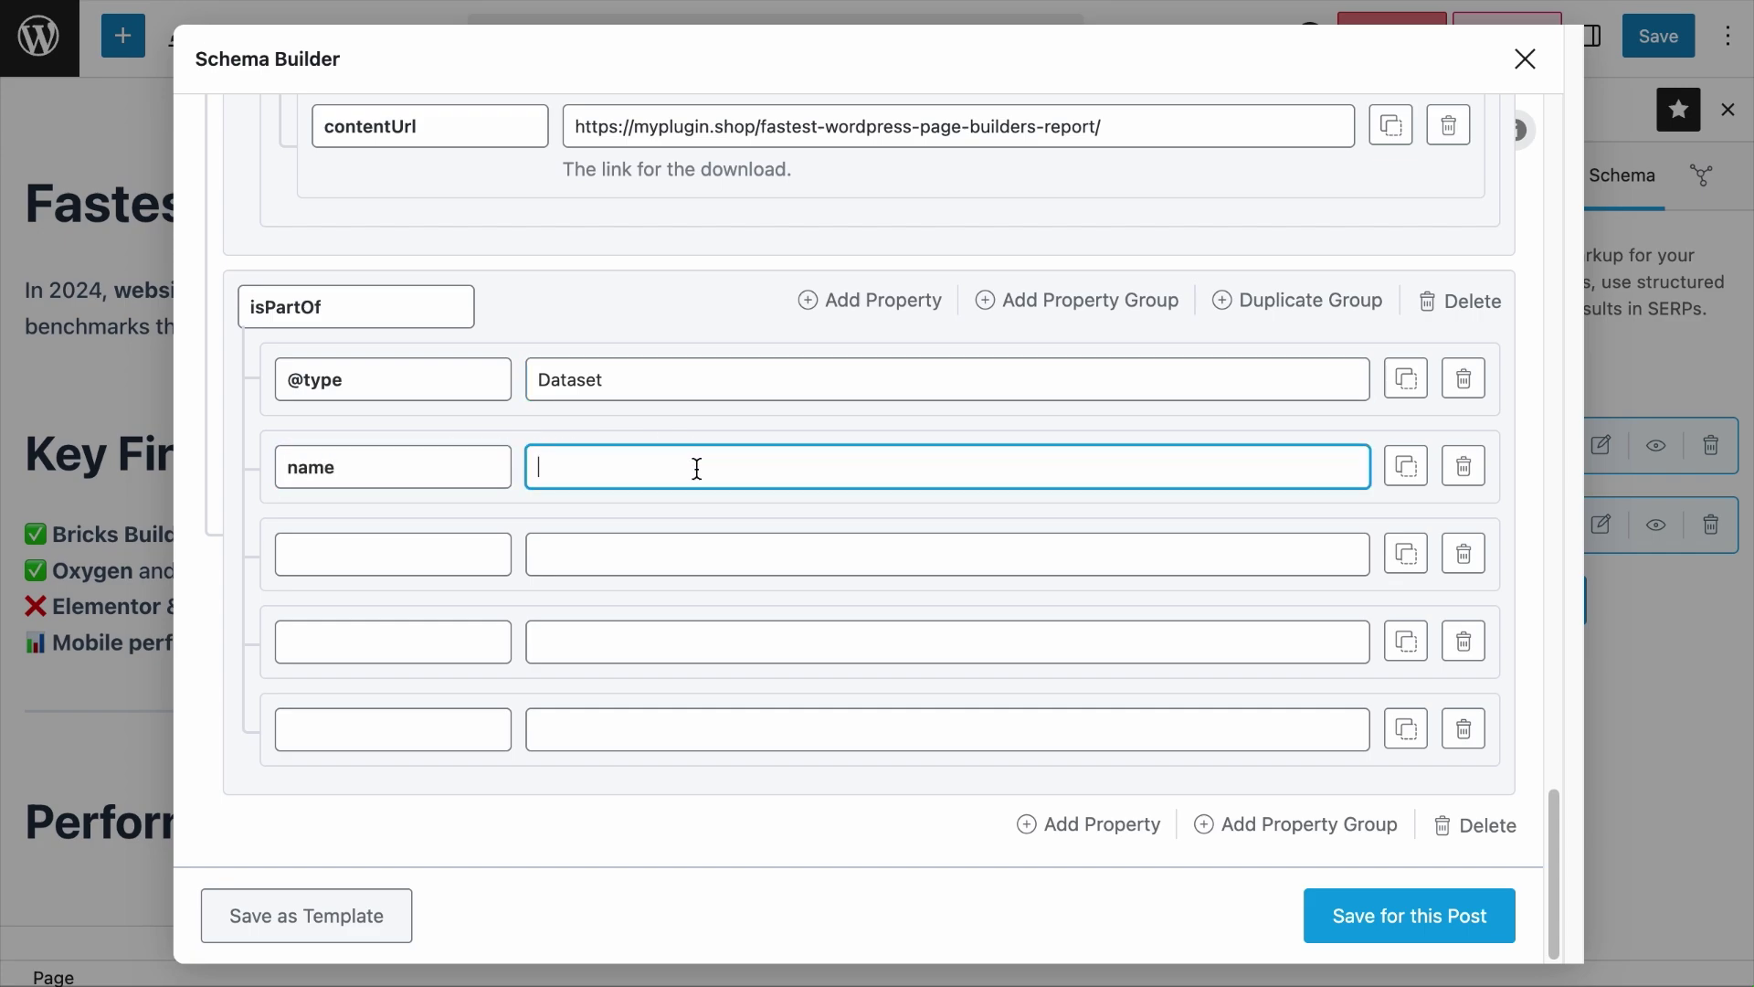
text(WordPress Performance Benchmarks 2025)
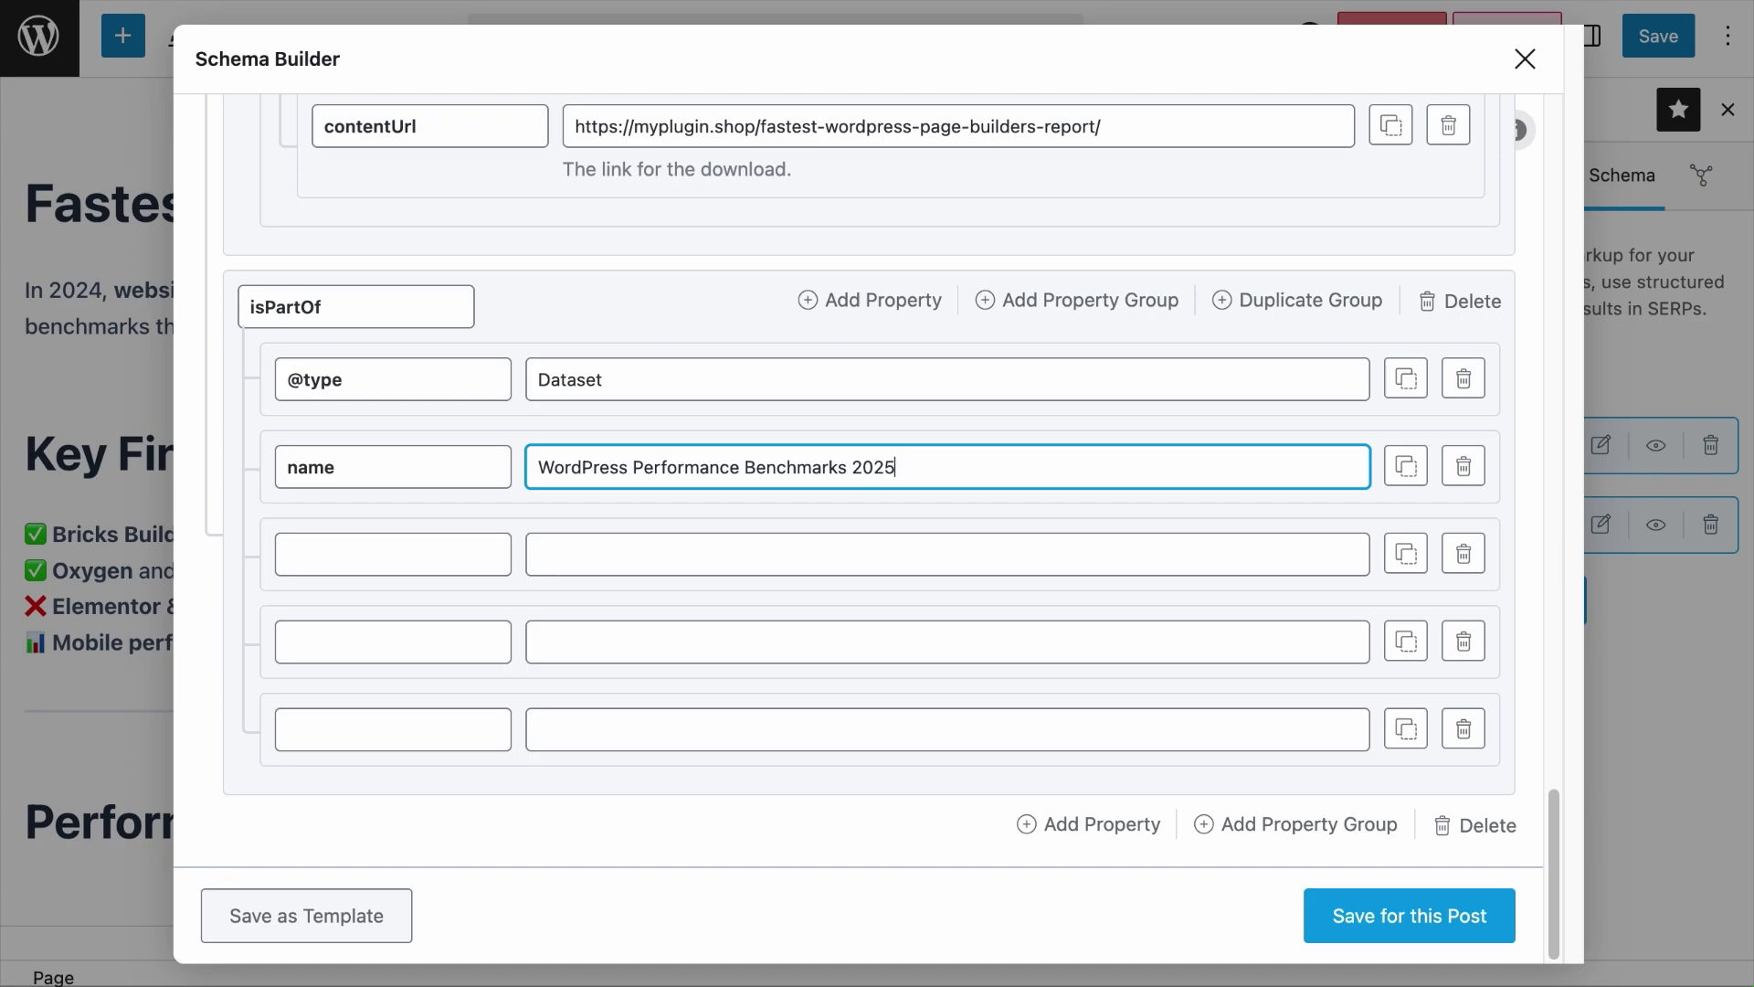
drag(993, 453, 540, 438)
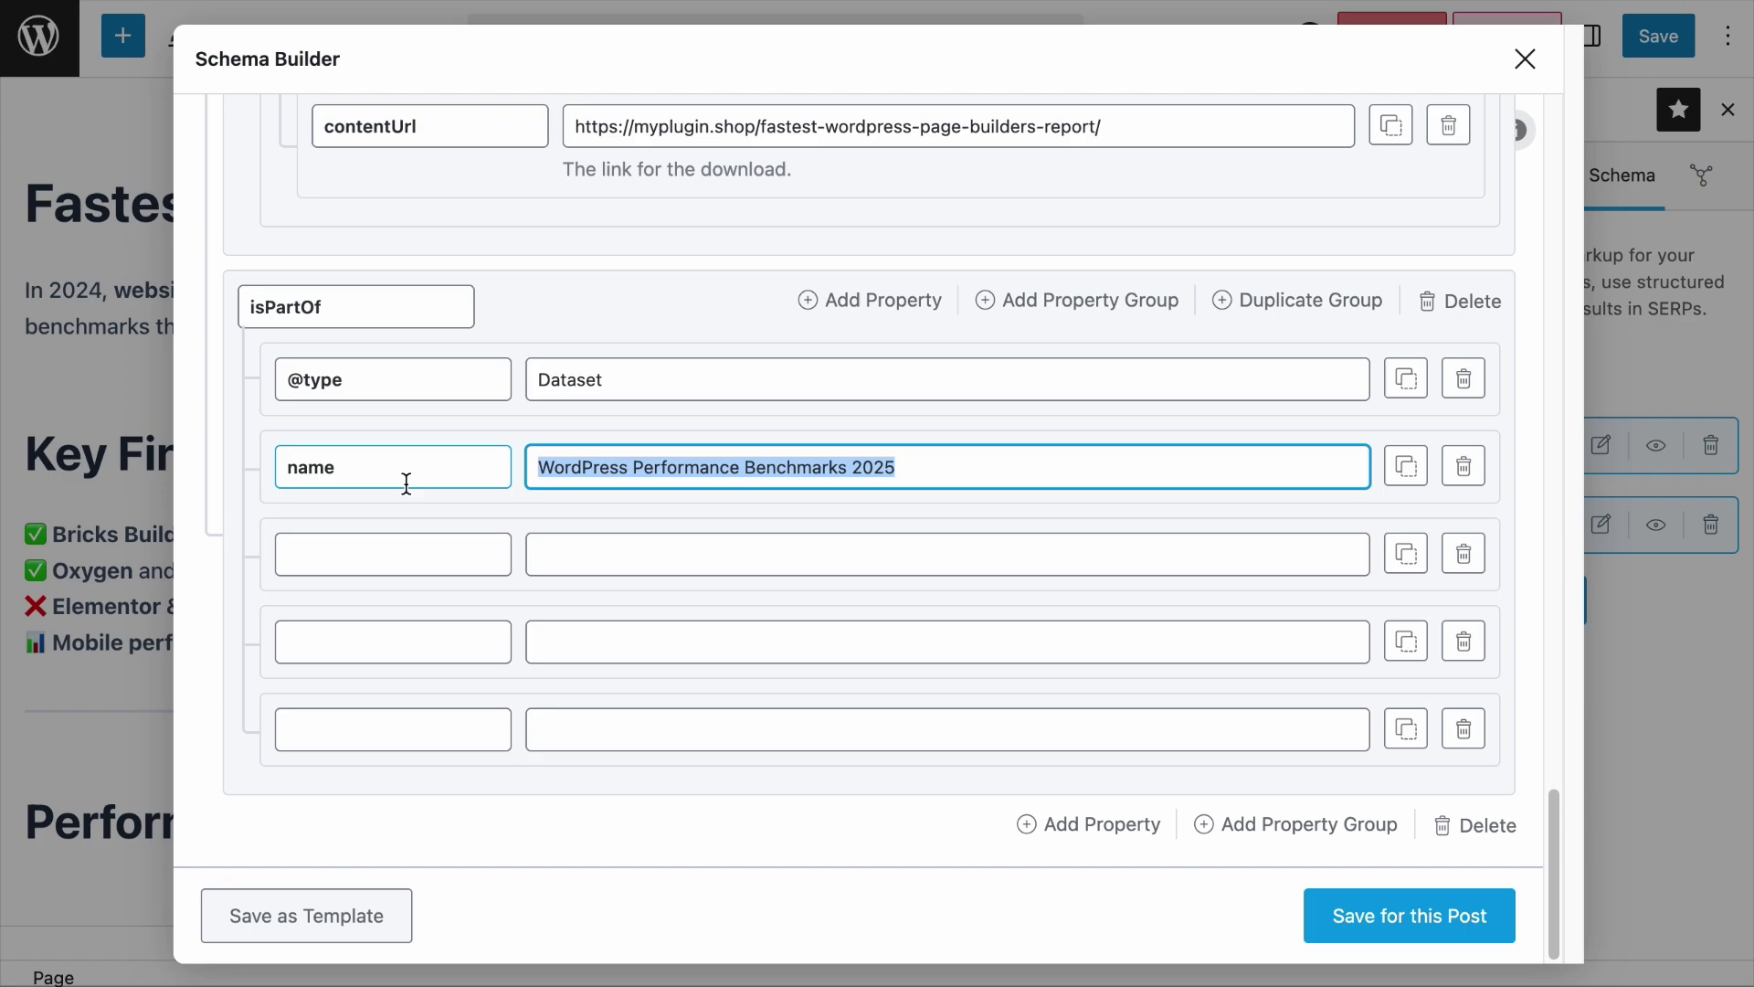
click(437, 560)
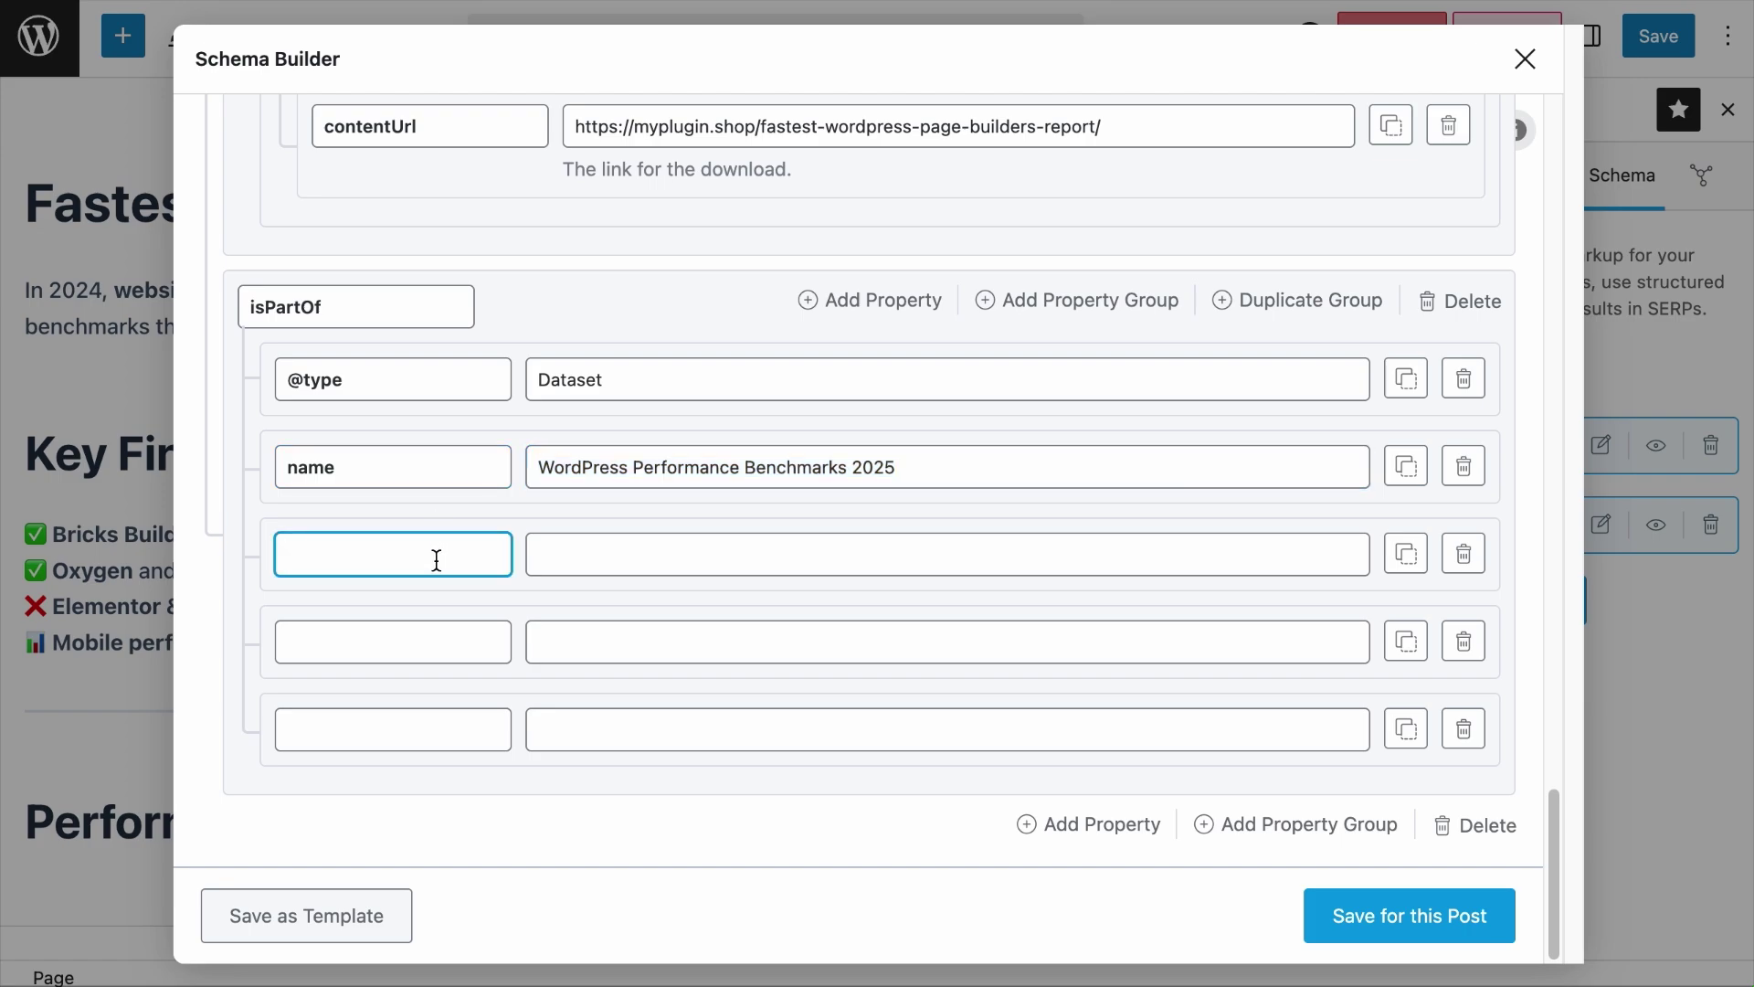
text(description)
click(585, 552)
key(ctrl+v)
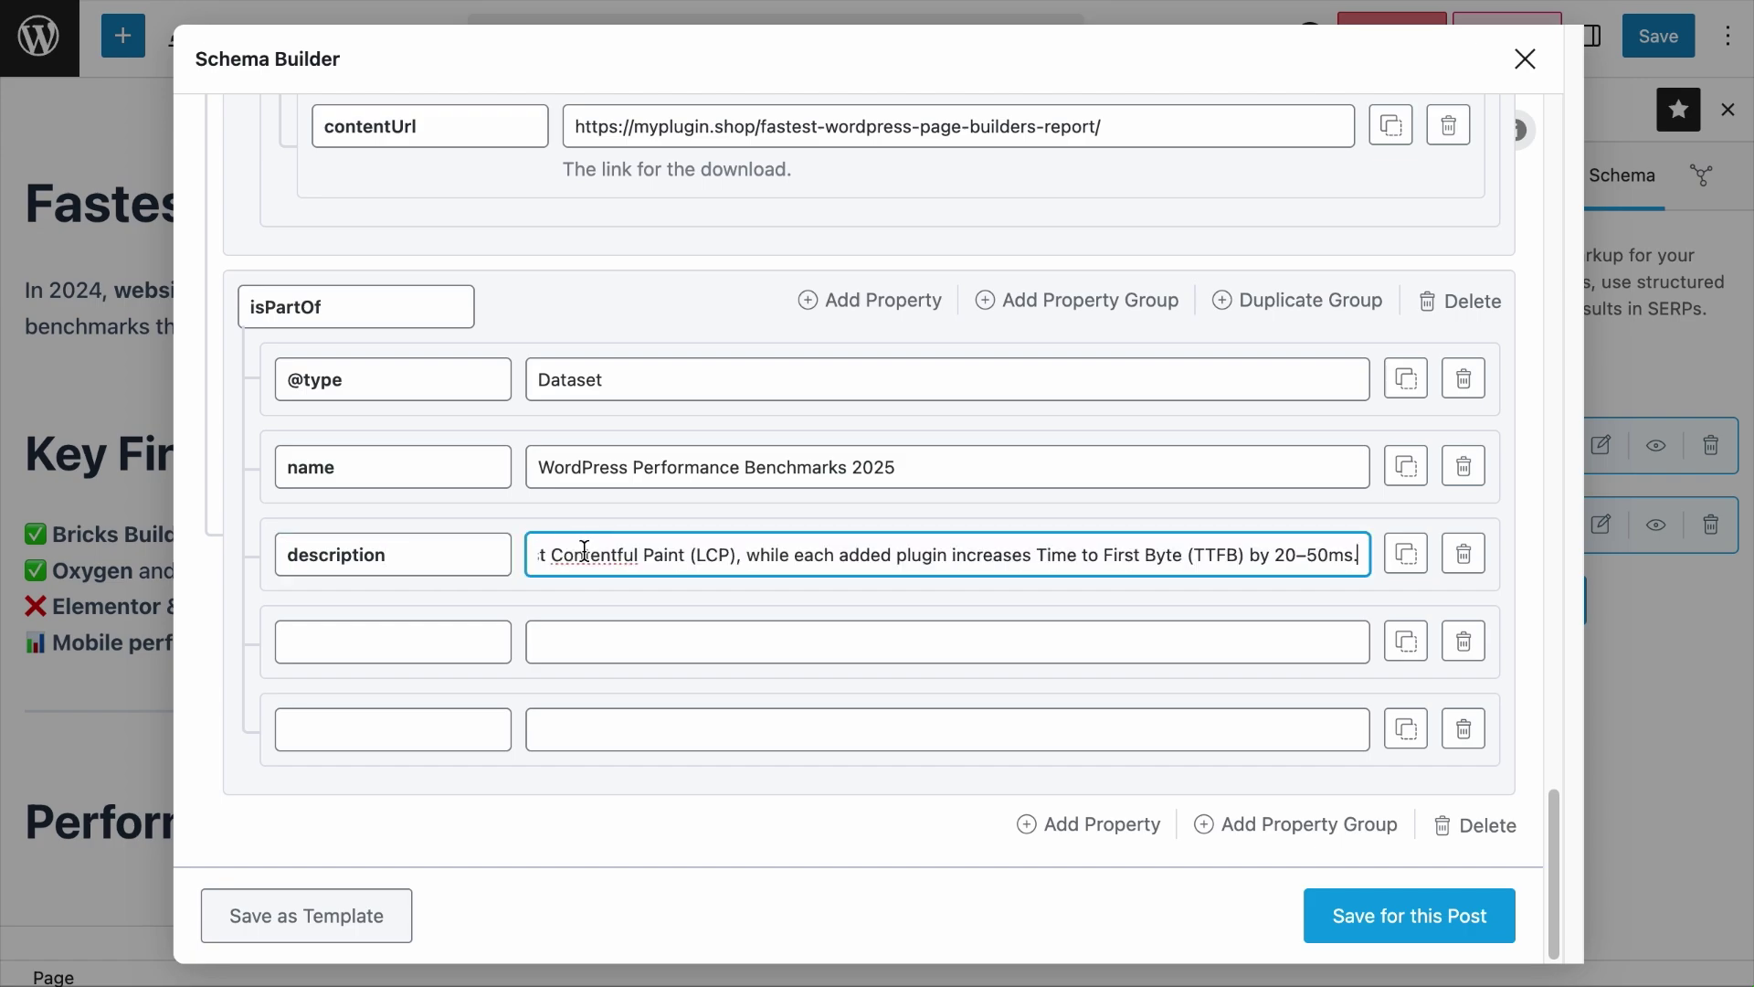
Step: Paste the dataset url and license values, then add a nested property group under isPartOf
click(361, 644)
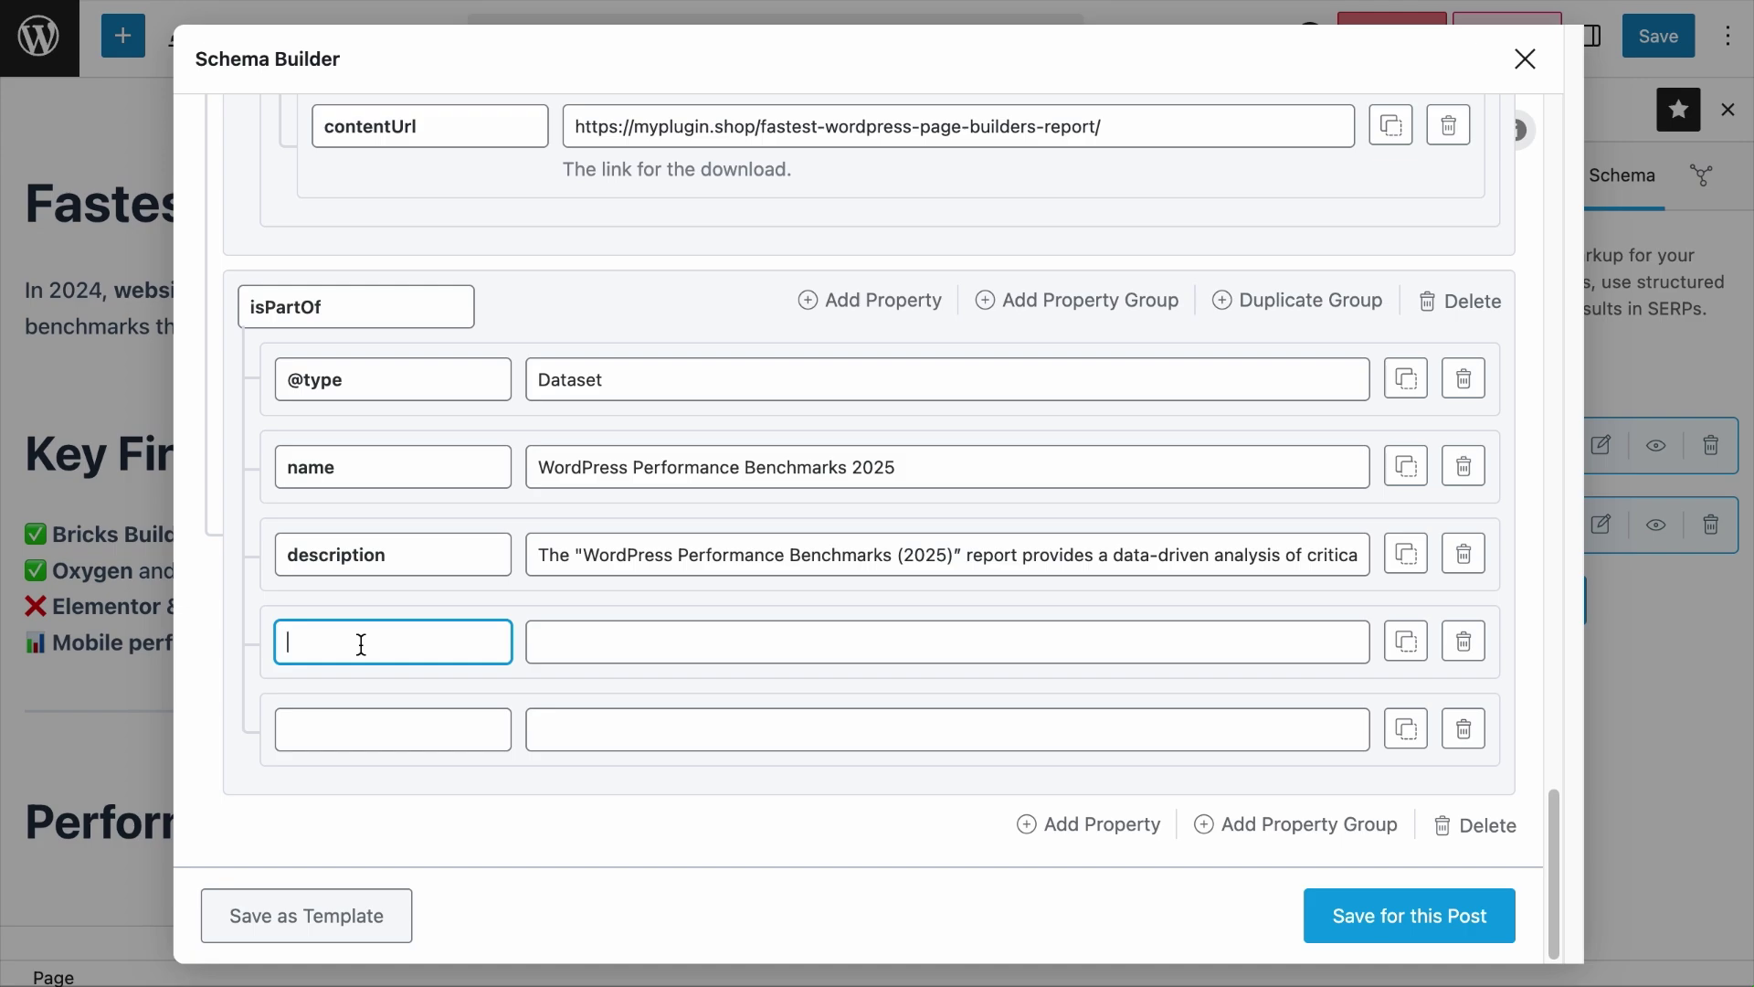
text(url)
click(587, 647)
text(https://myplugin.shop/wordpress-performance-benchmarks-2025/)
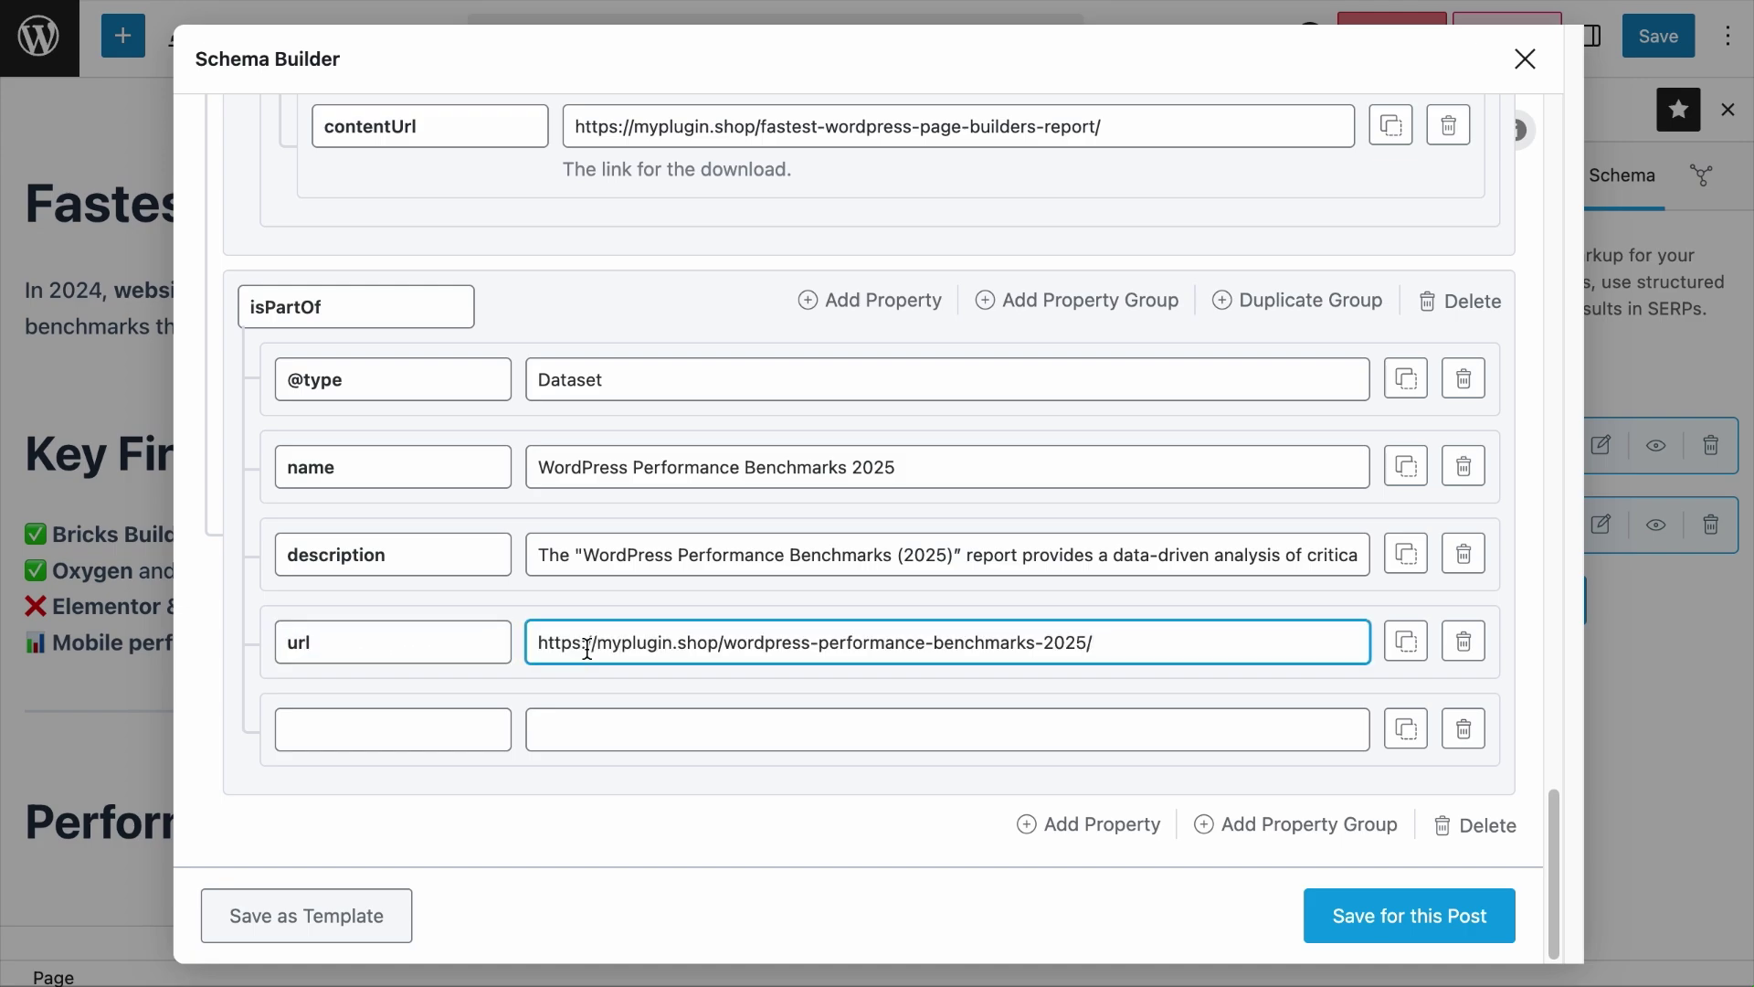
click(433, 717)
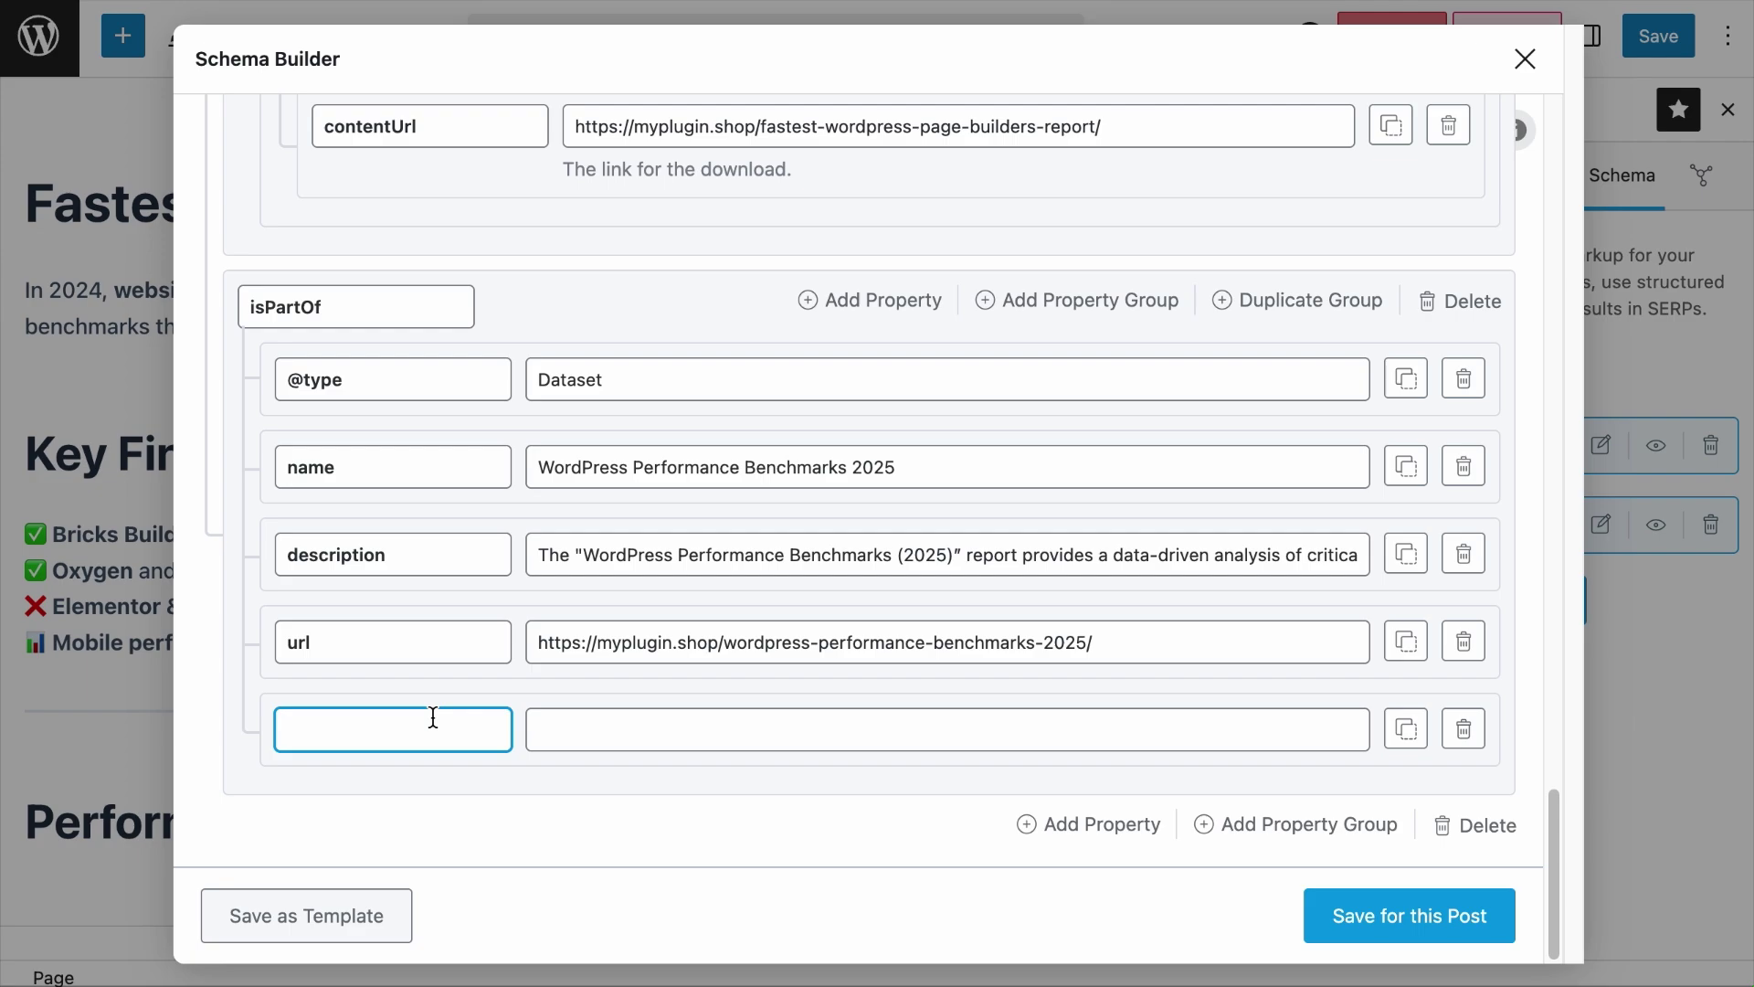
text(license)
click(581, 737)
key(ctrl+v)
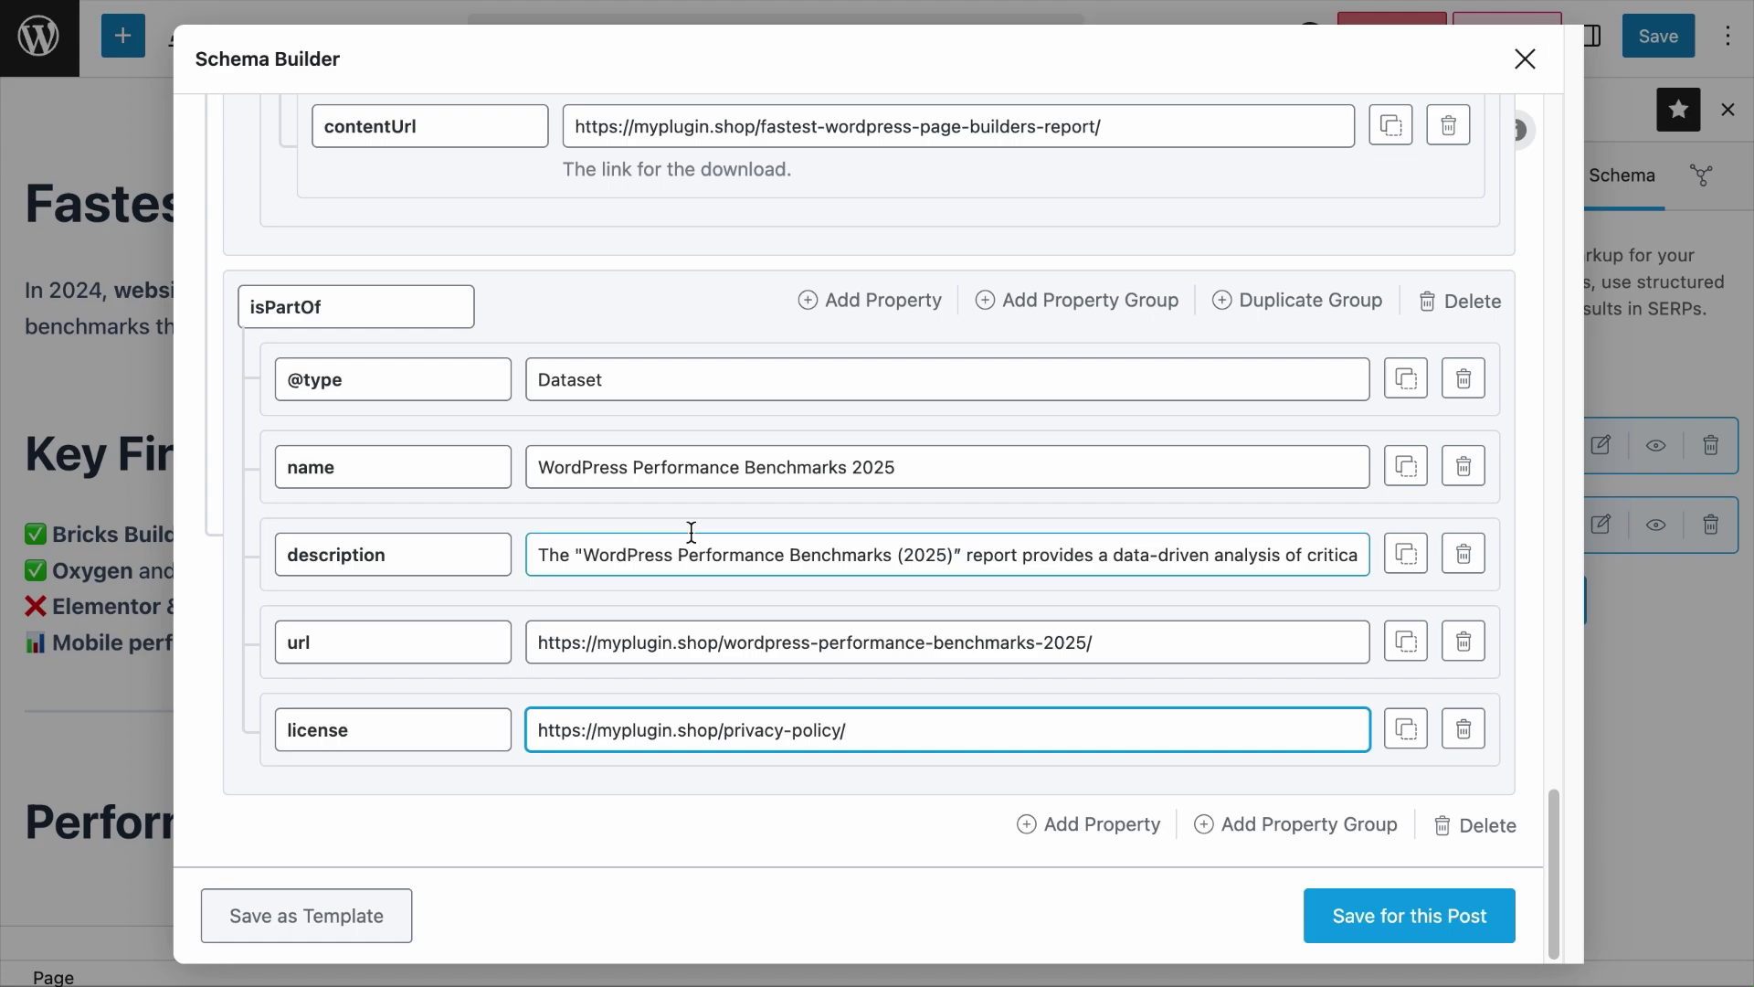
click(1123, 301)
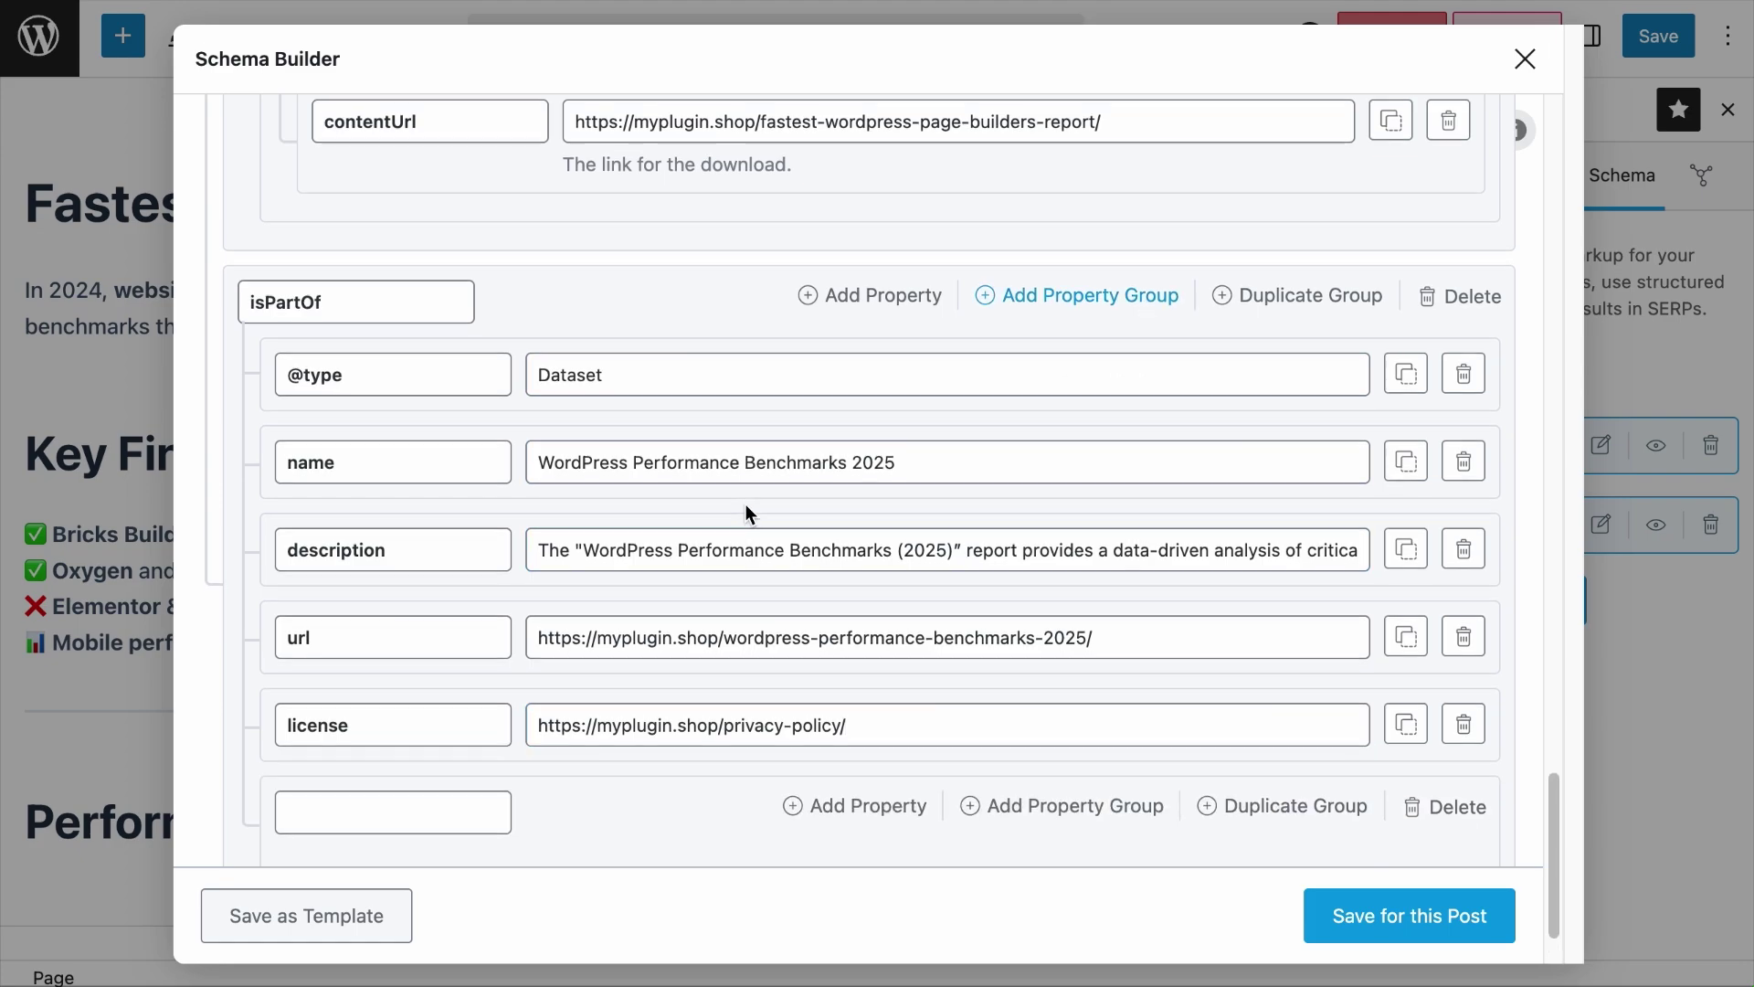
scroll(743, 502, down, 1)
click(481, 708)
text(creator)
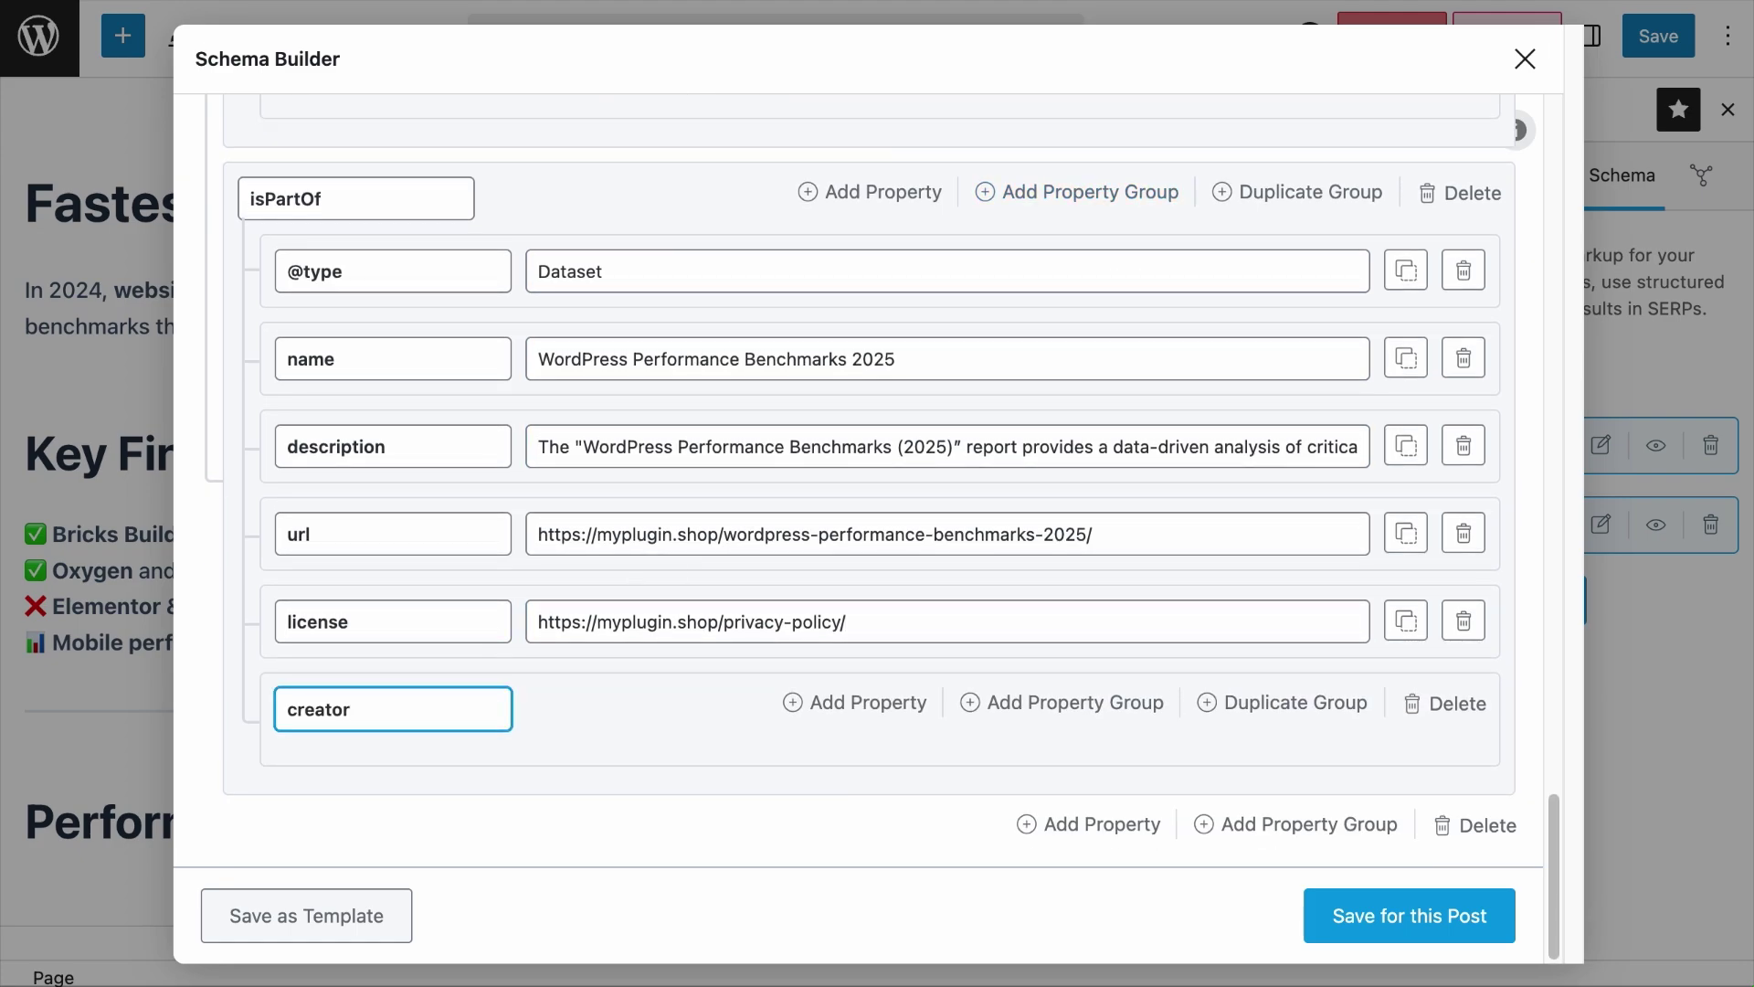
click(855, 703)
click(855, 704)
scroll(859, 709, down, 1)
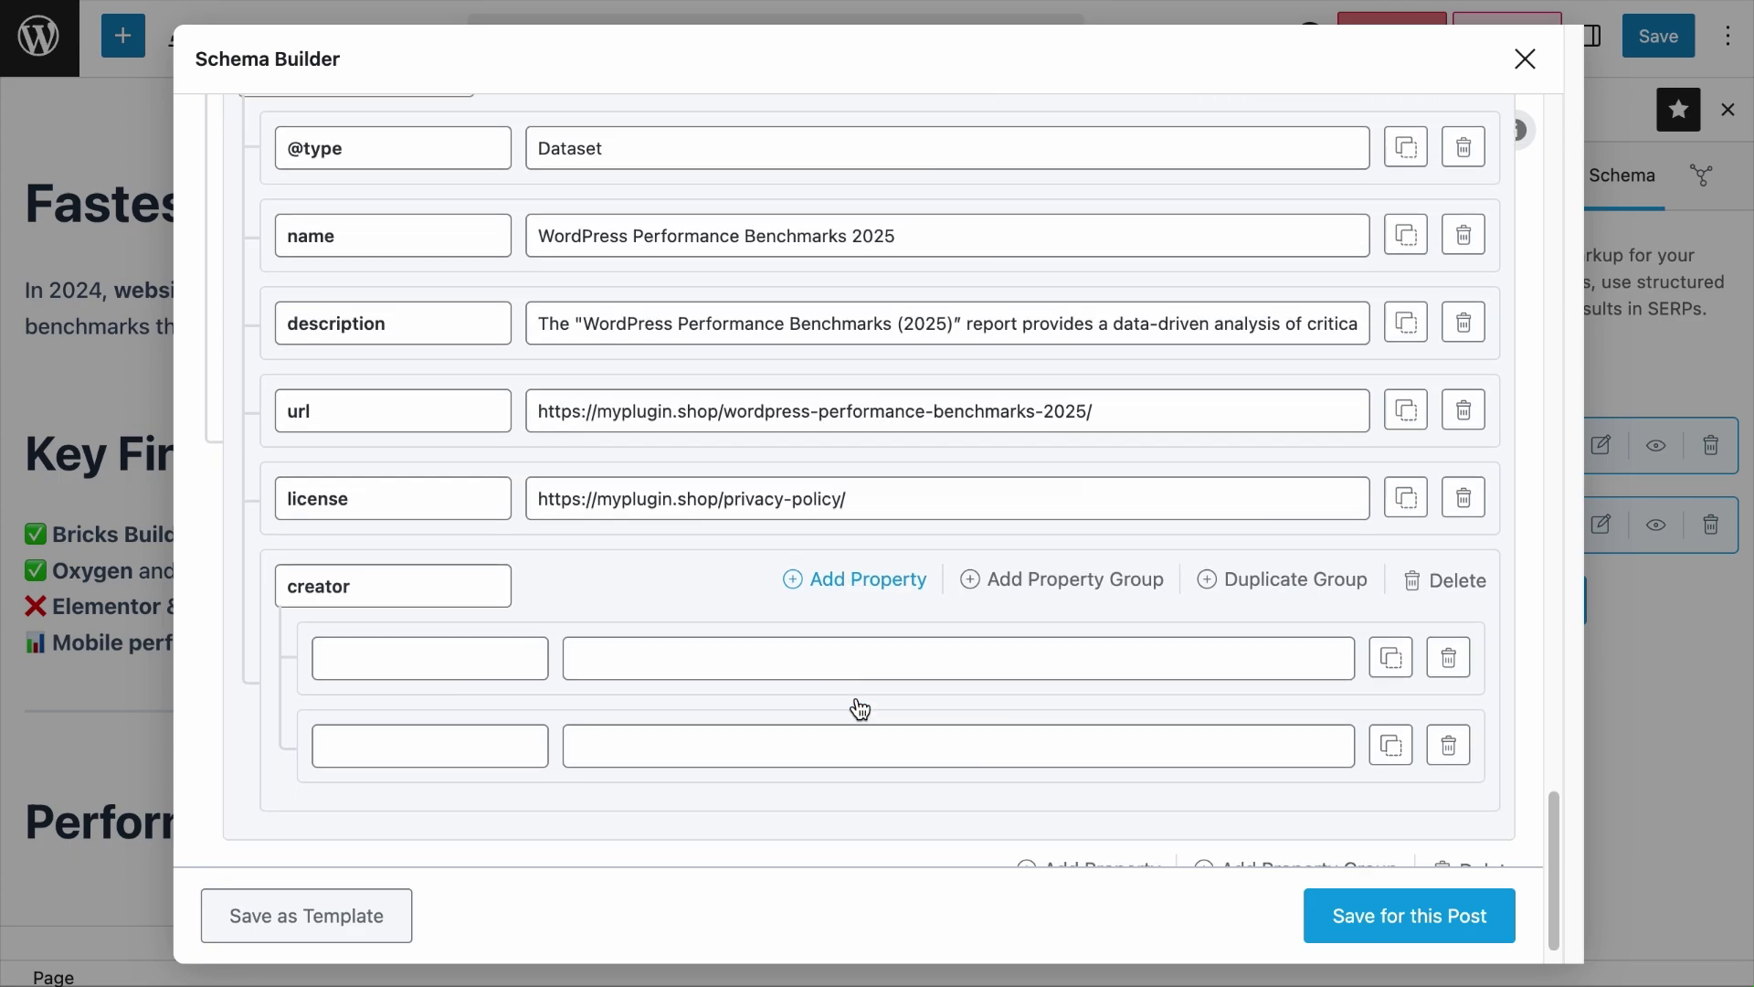
click(479, 645)
text(@t)
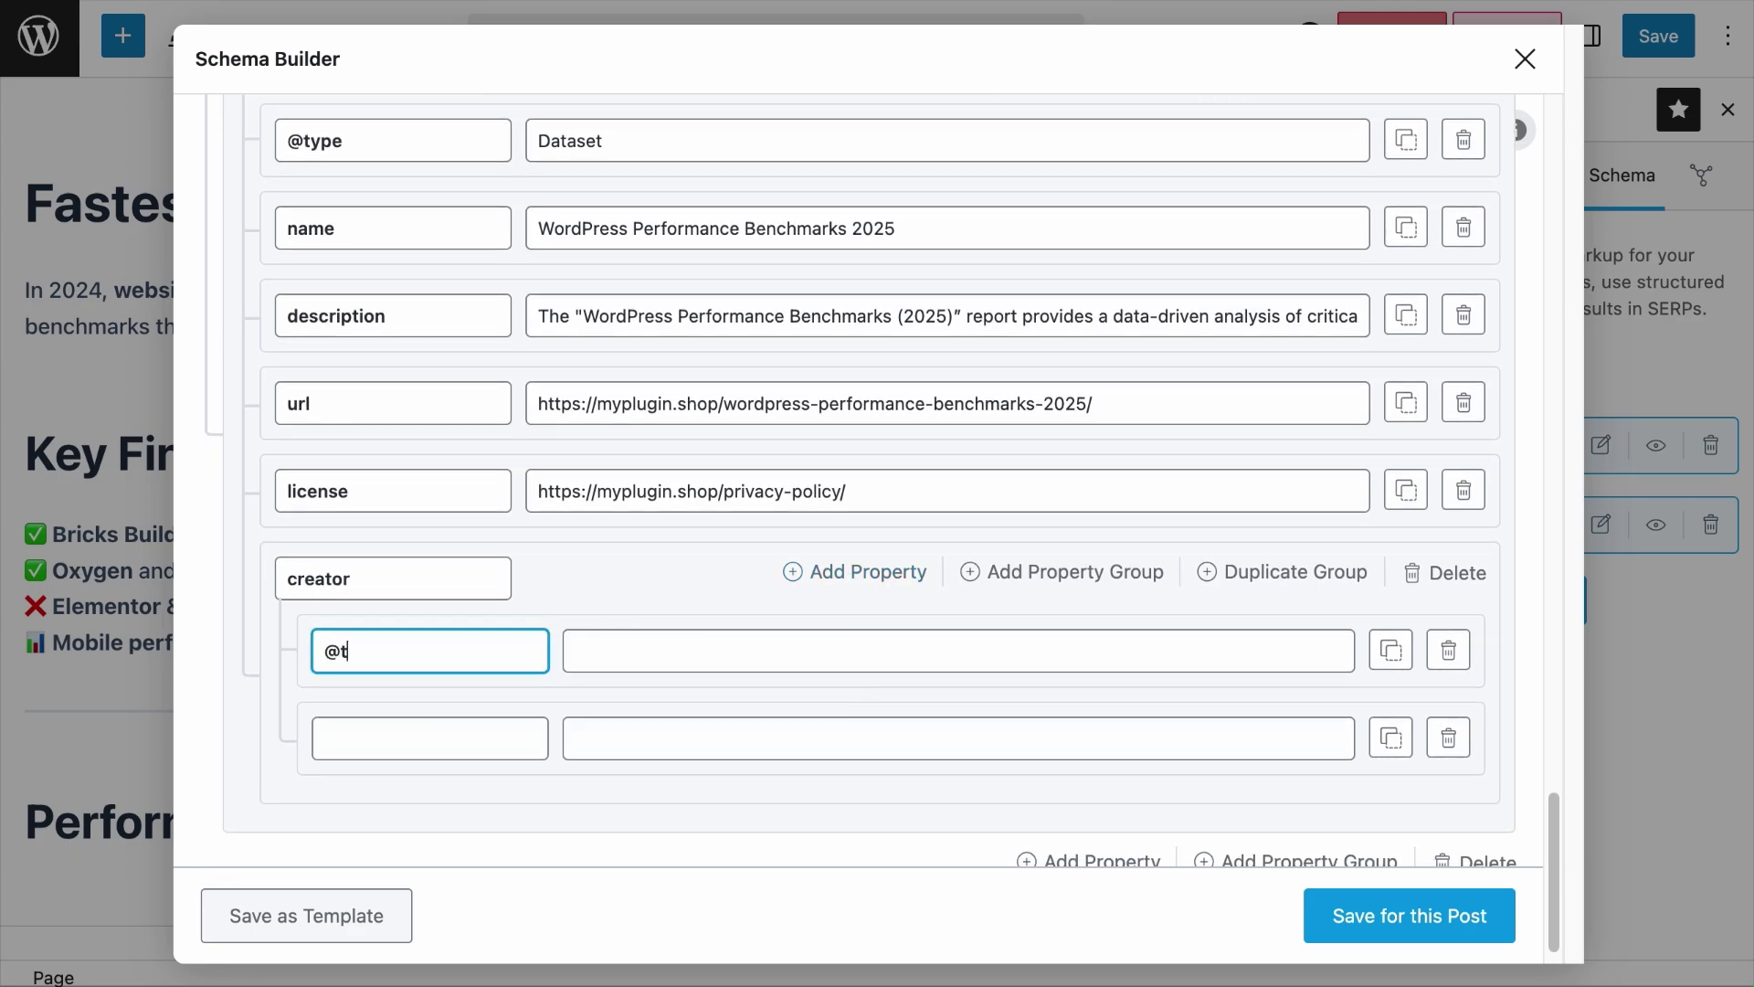
text(ype)
click(750, 666)
text(Pers)
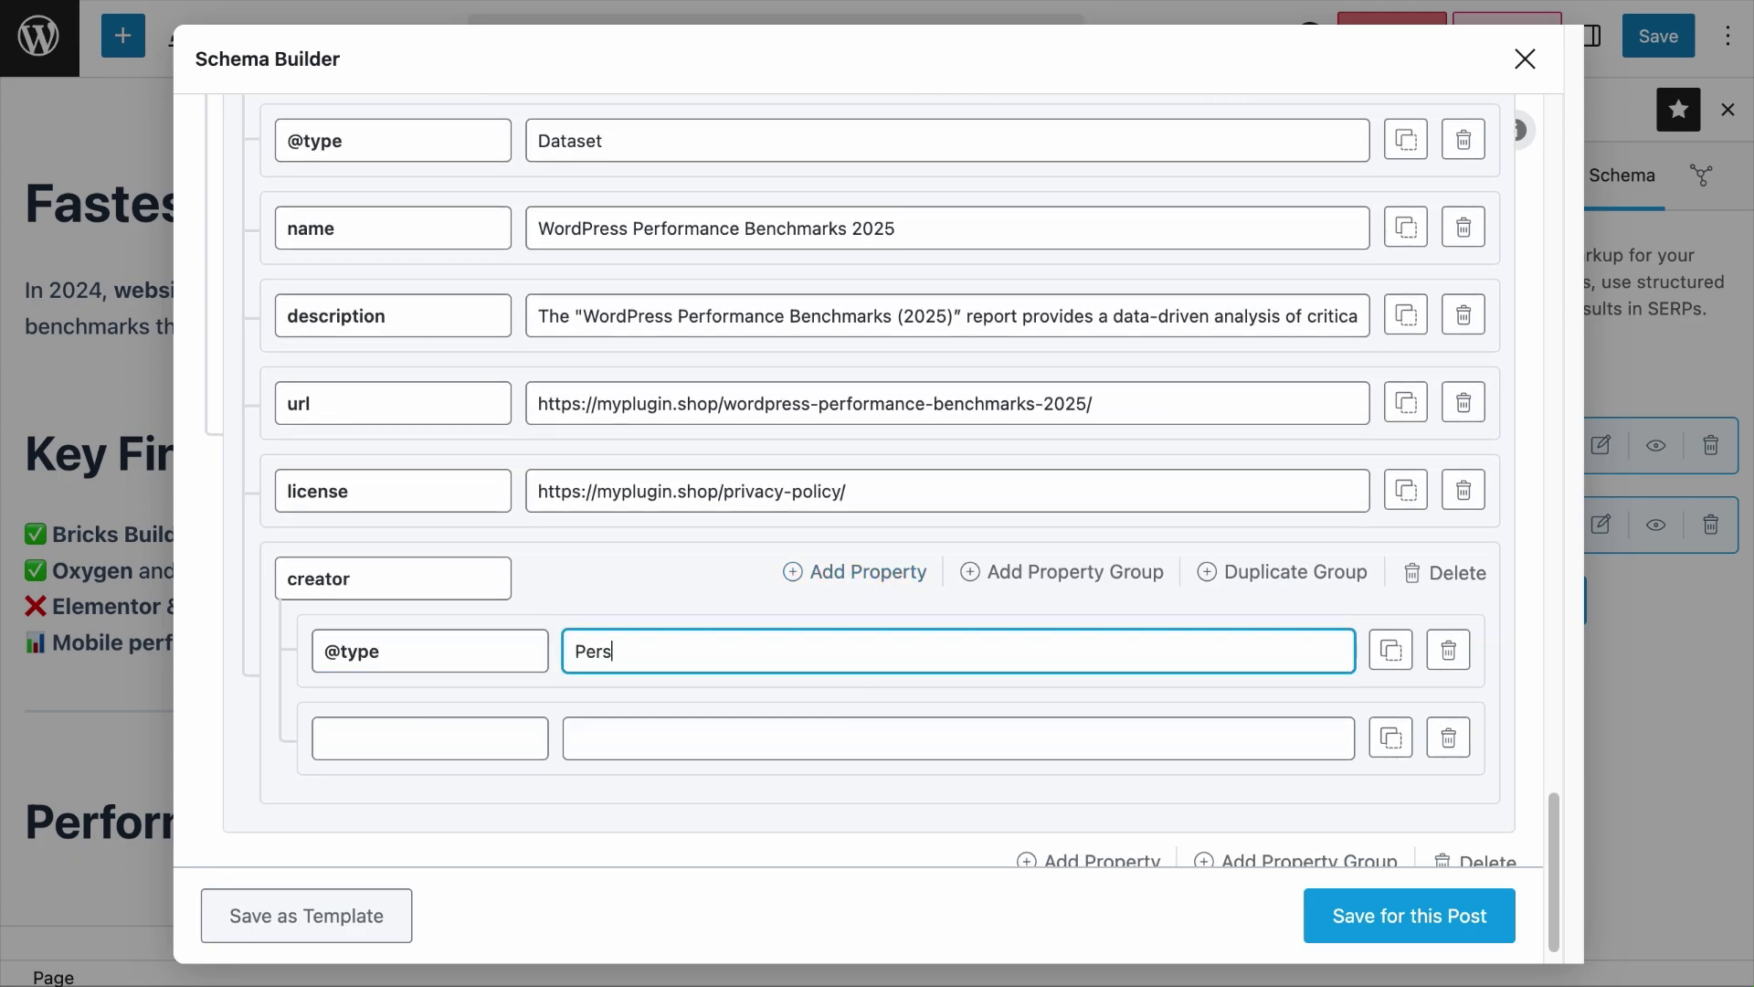
text(on)
key(ctrl+a)
text(Organization)
key(ctrl+a)
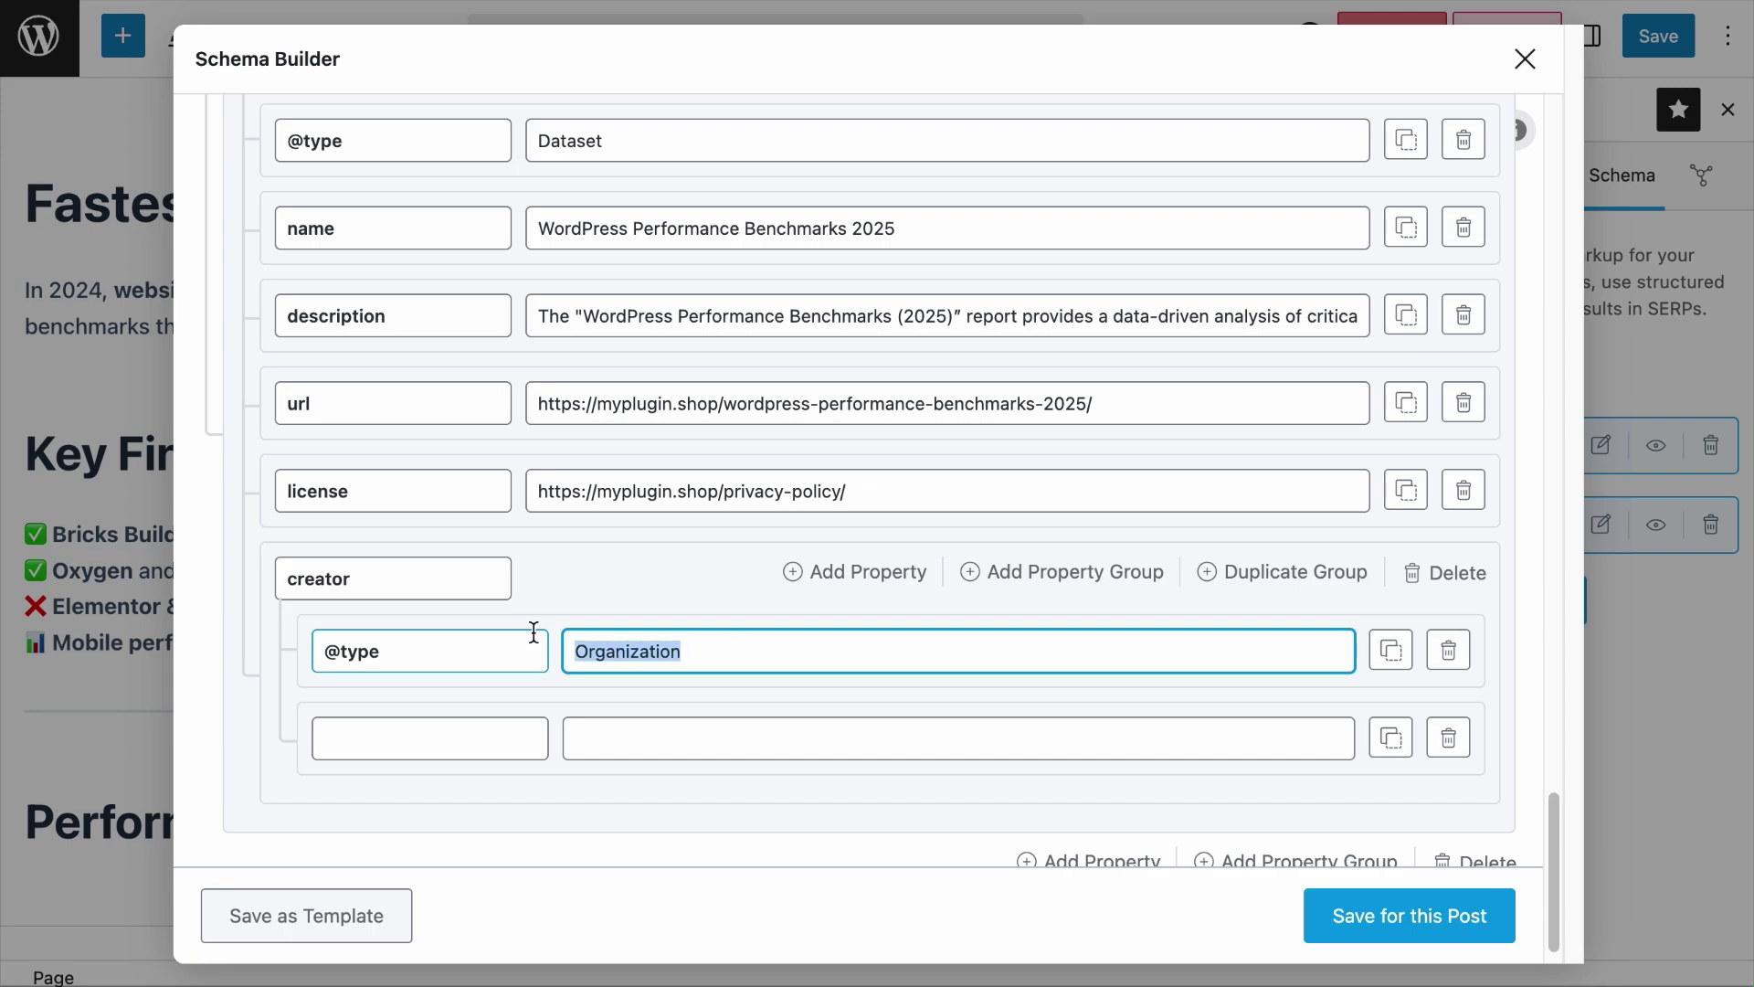
text(Person)
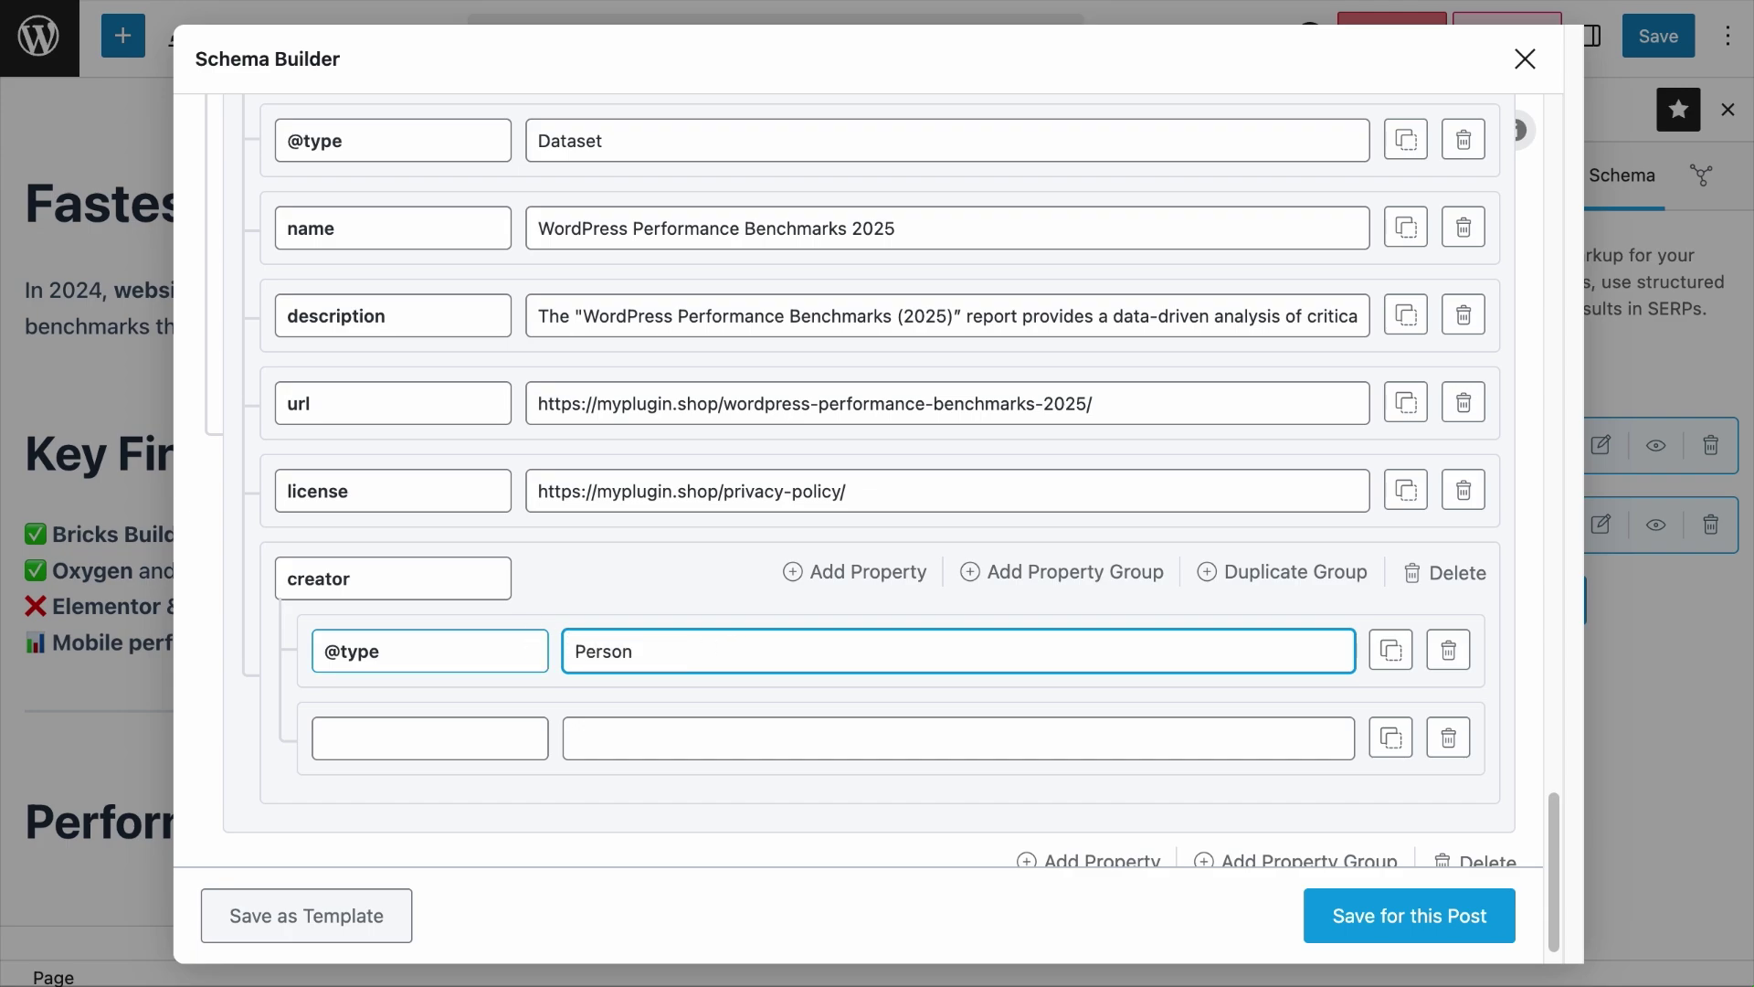
Step: Give the creator a name property with the author's name and save the schema for this post
click(395, 741)
text(name)
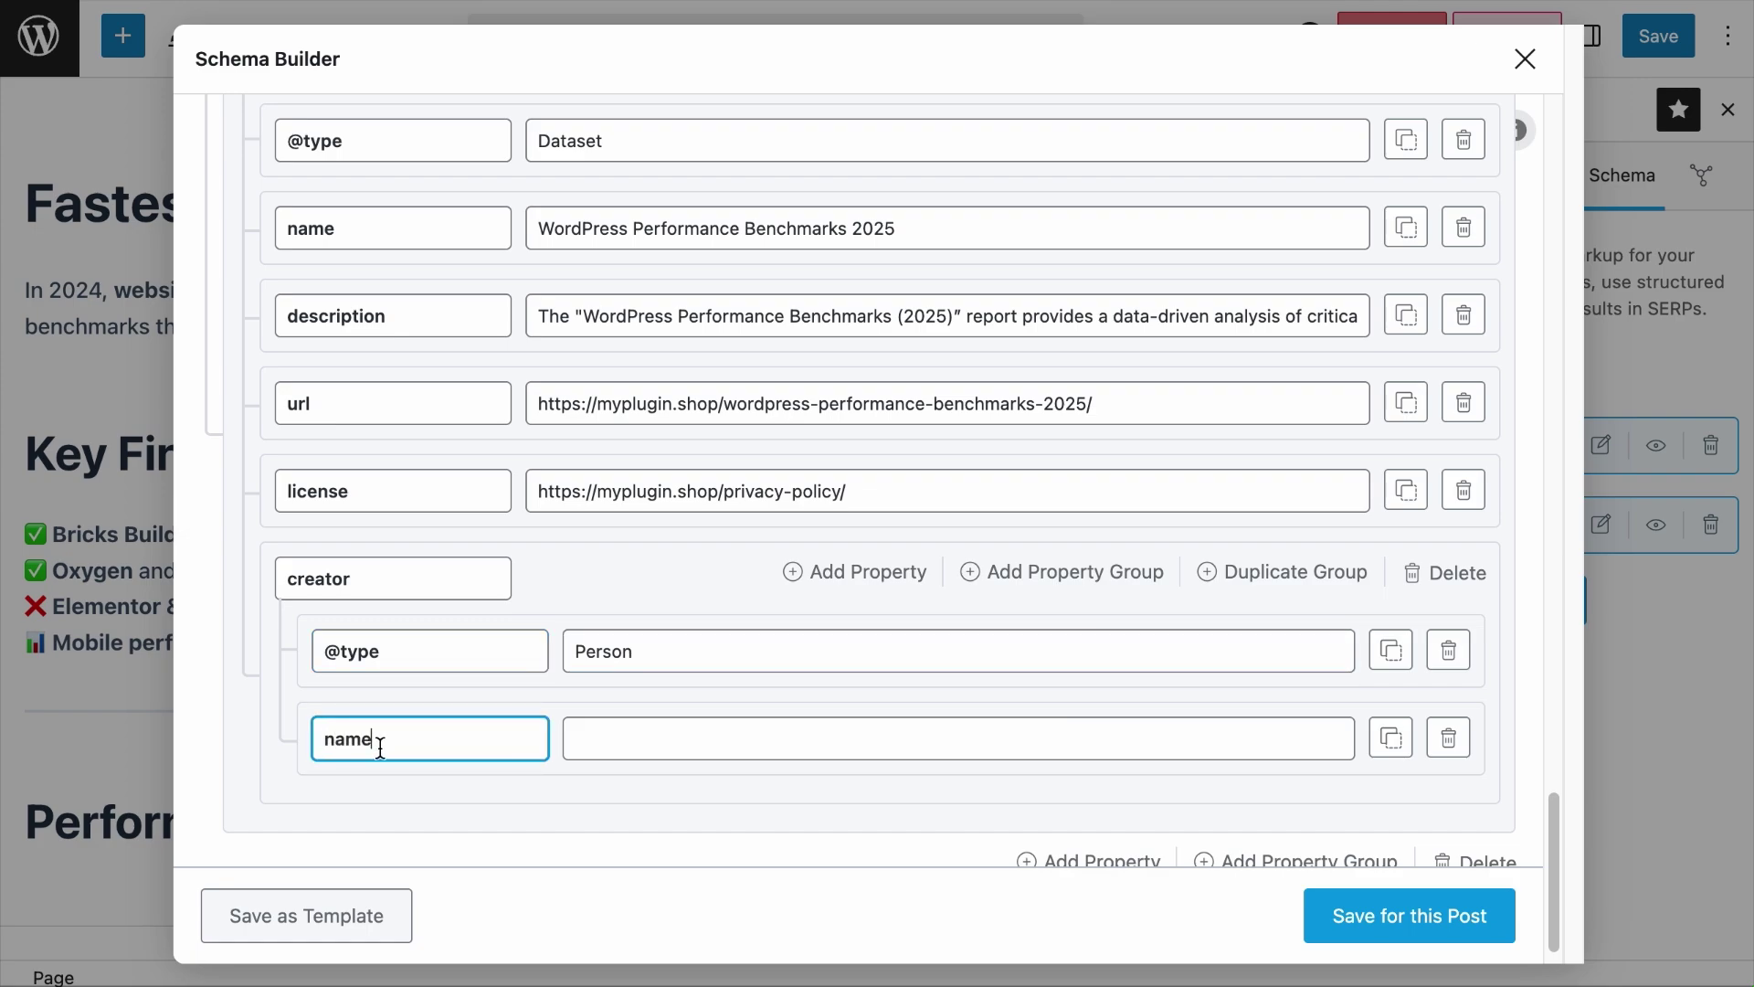
click(594, 740)
text(Jack Cao)
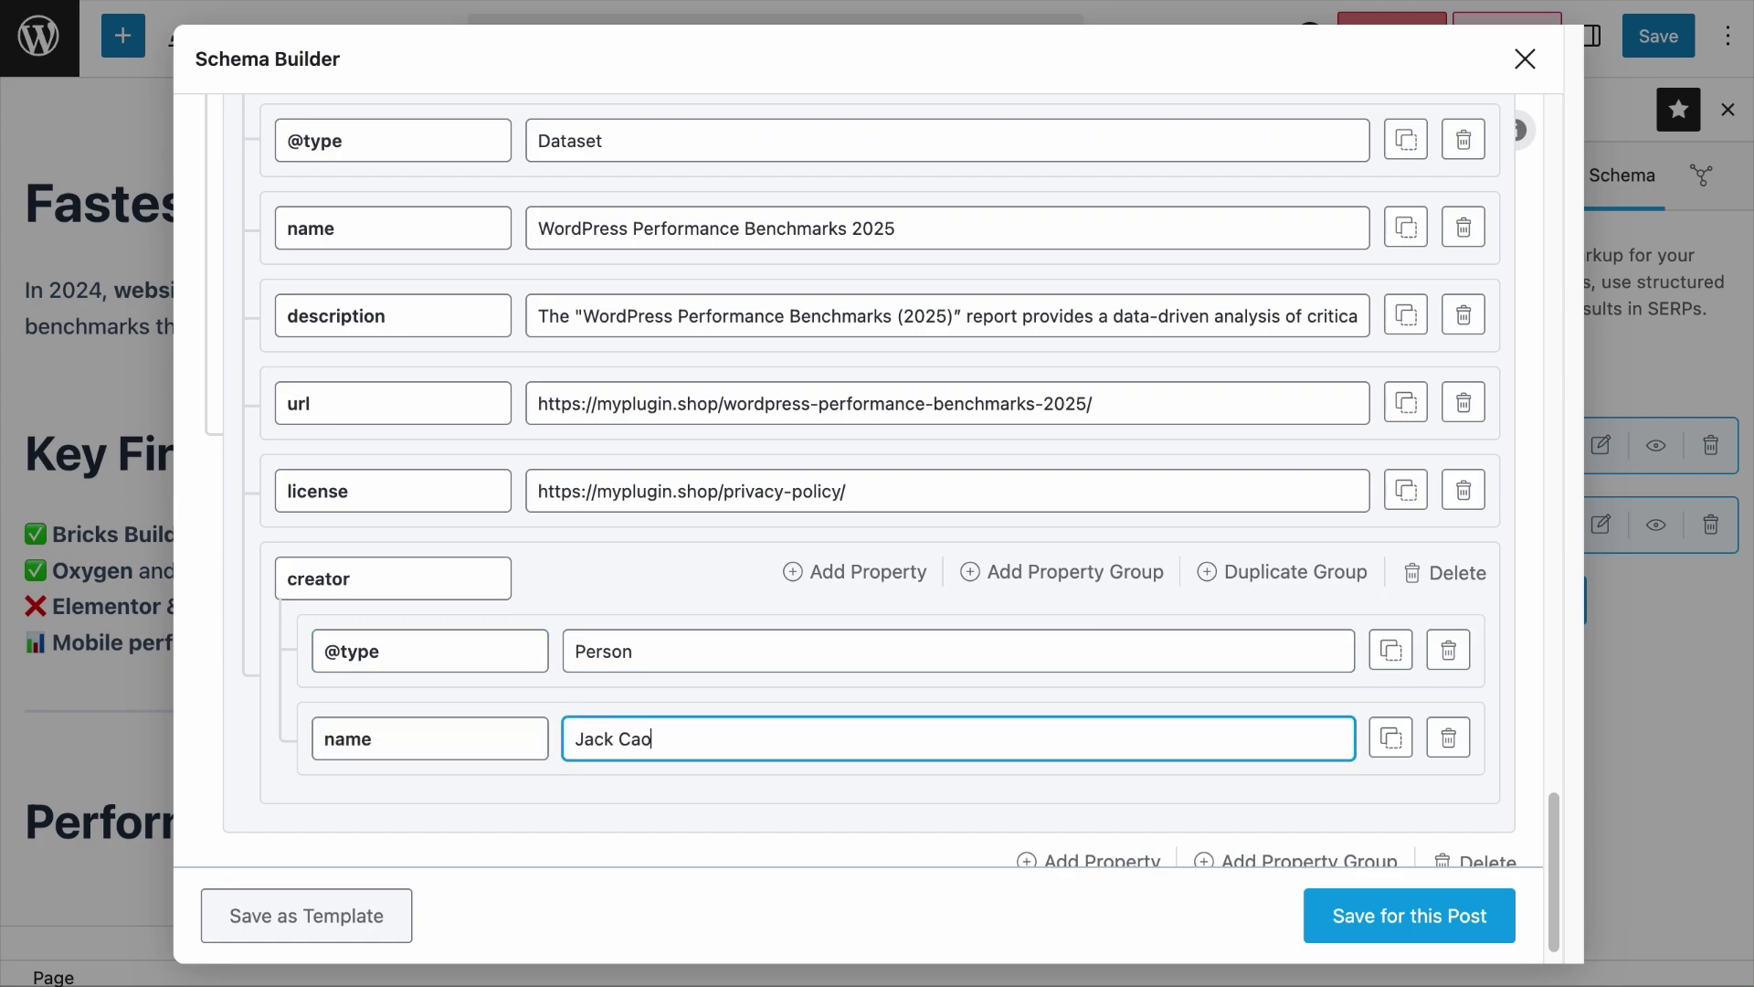
scroll(841, 512, up, 1)
scroll(840, 512, up, 3)
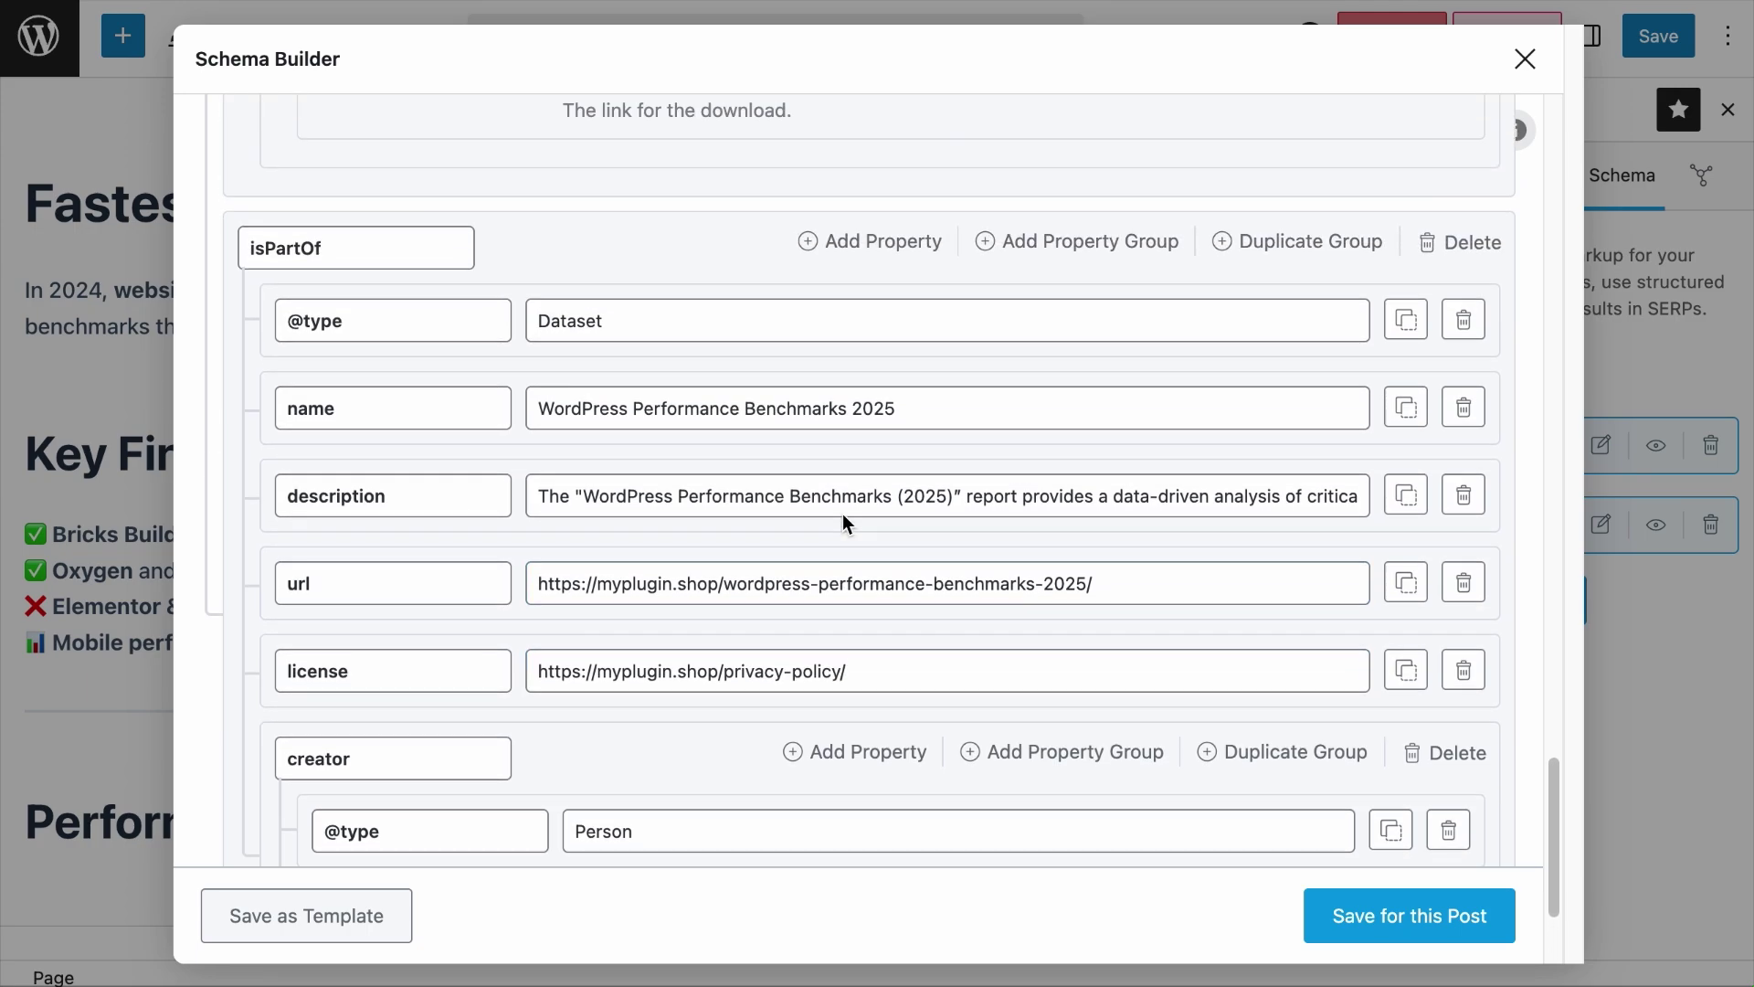
scroll(843, 514, down, 2)
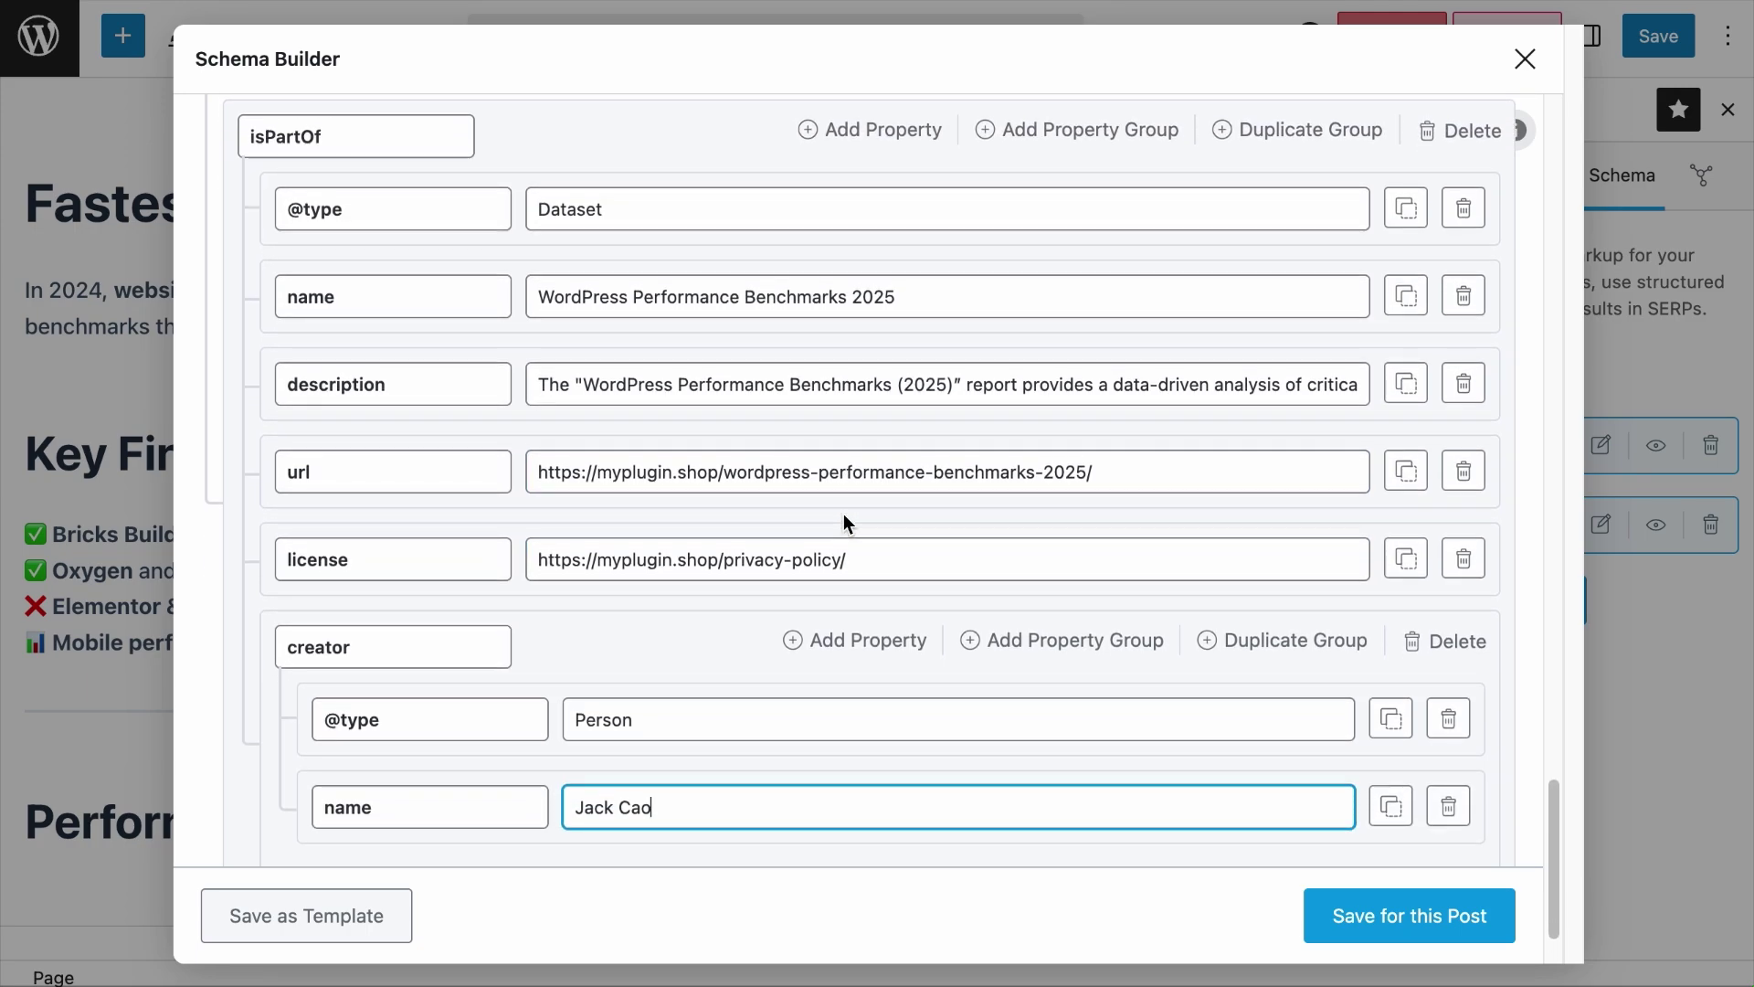
click(1404, 915)
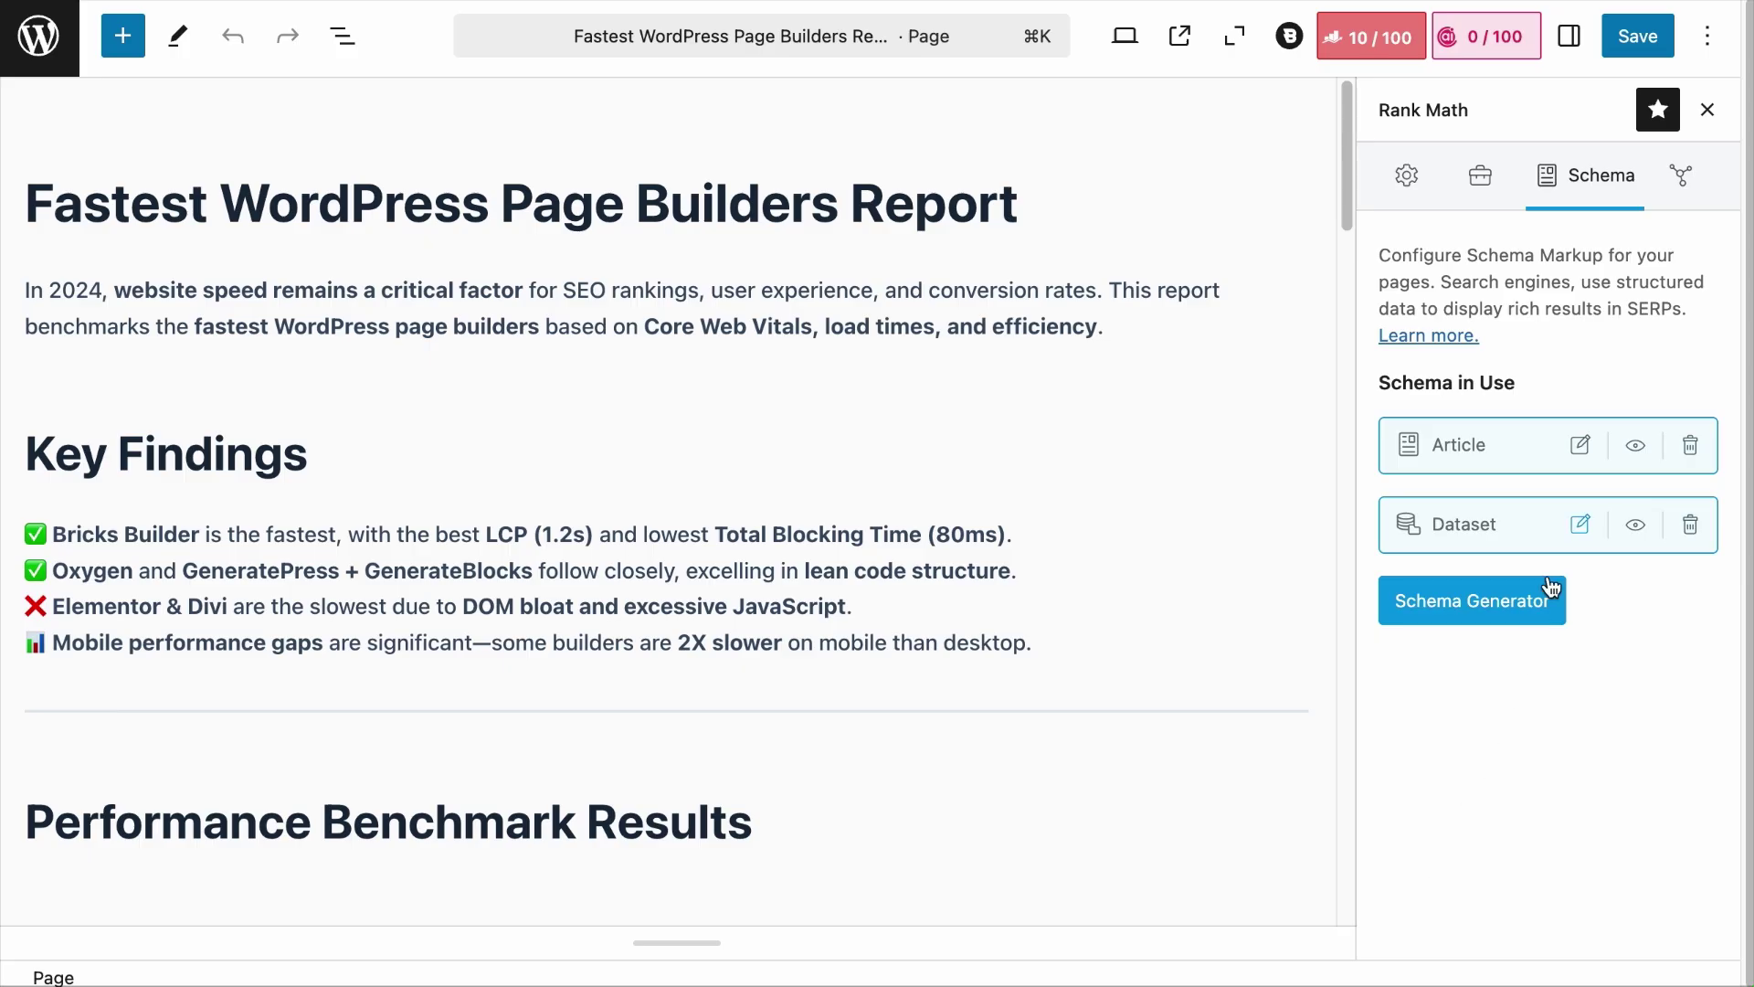
Step: Save the page and open the published page in a new tab
click(1619, 51)
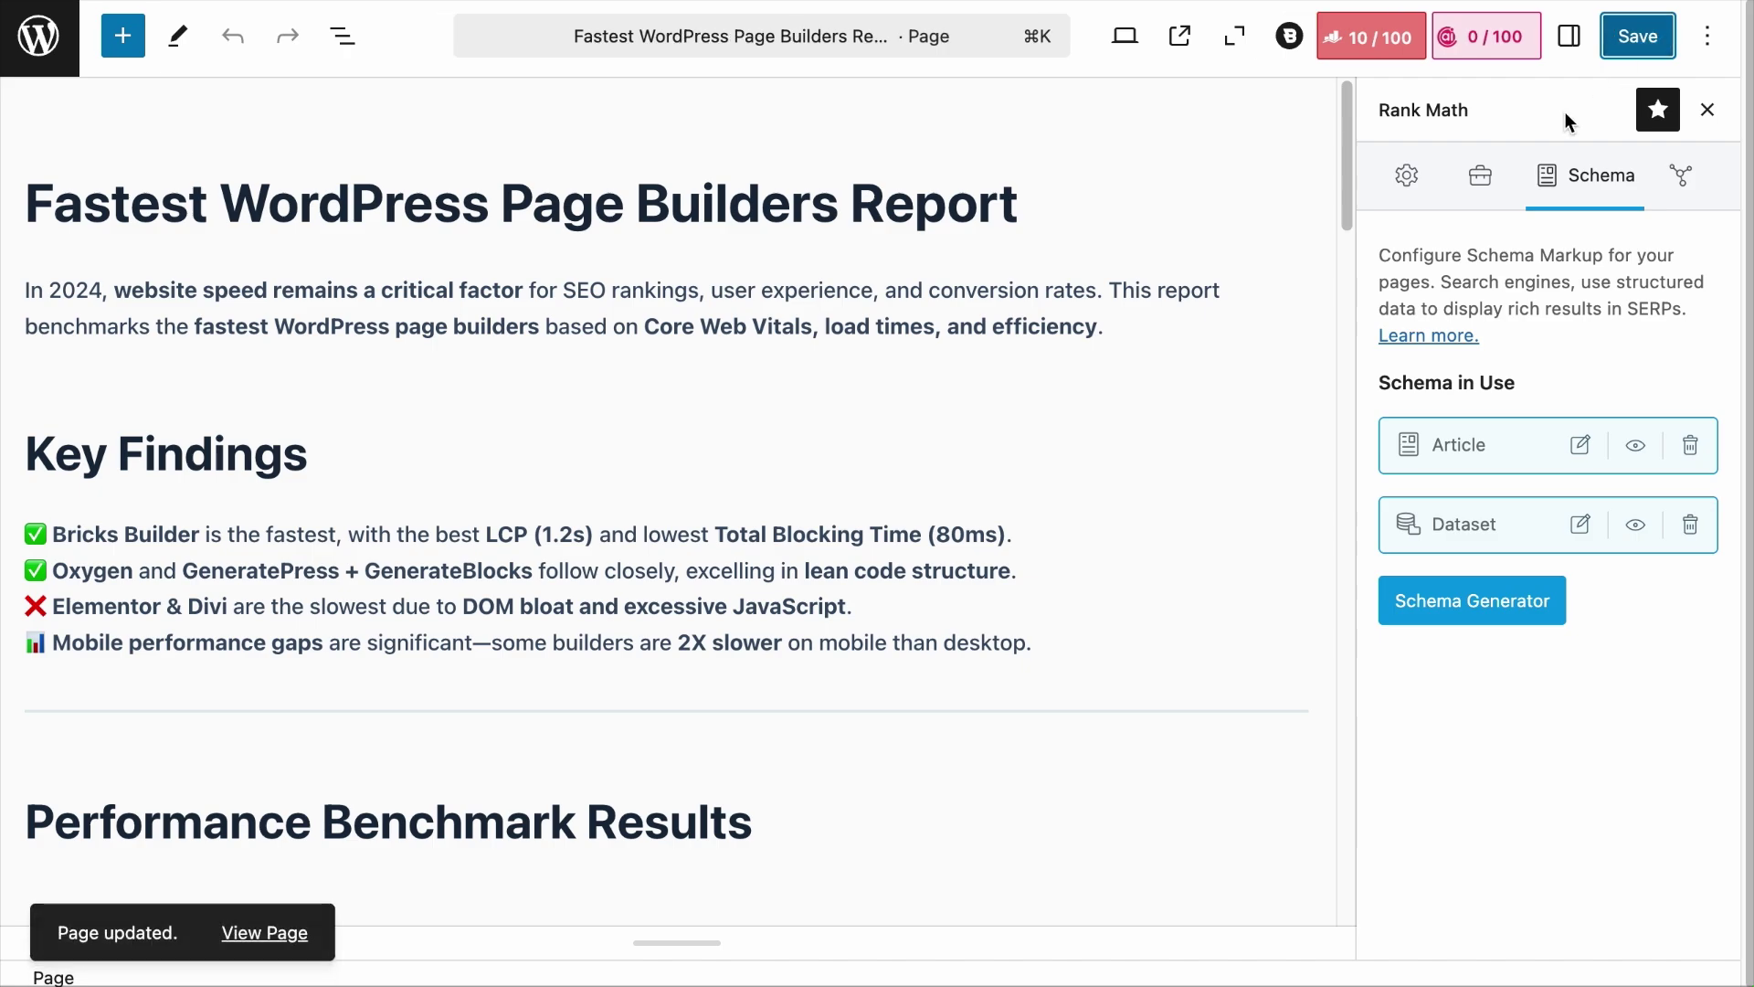
right_click(244, 931)
click(369, 697)
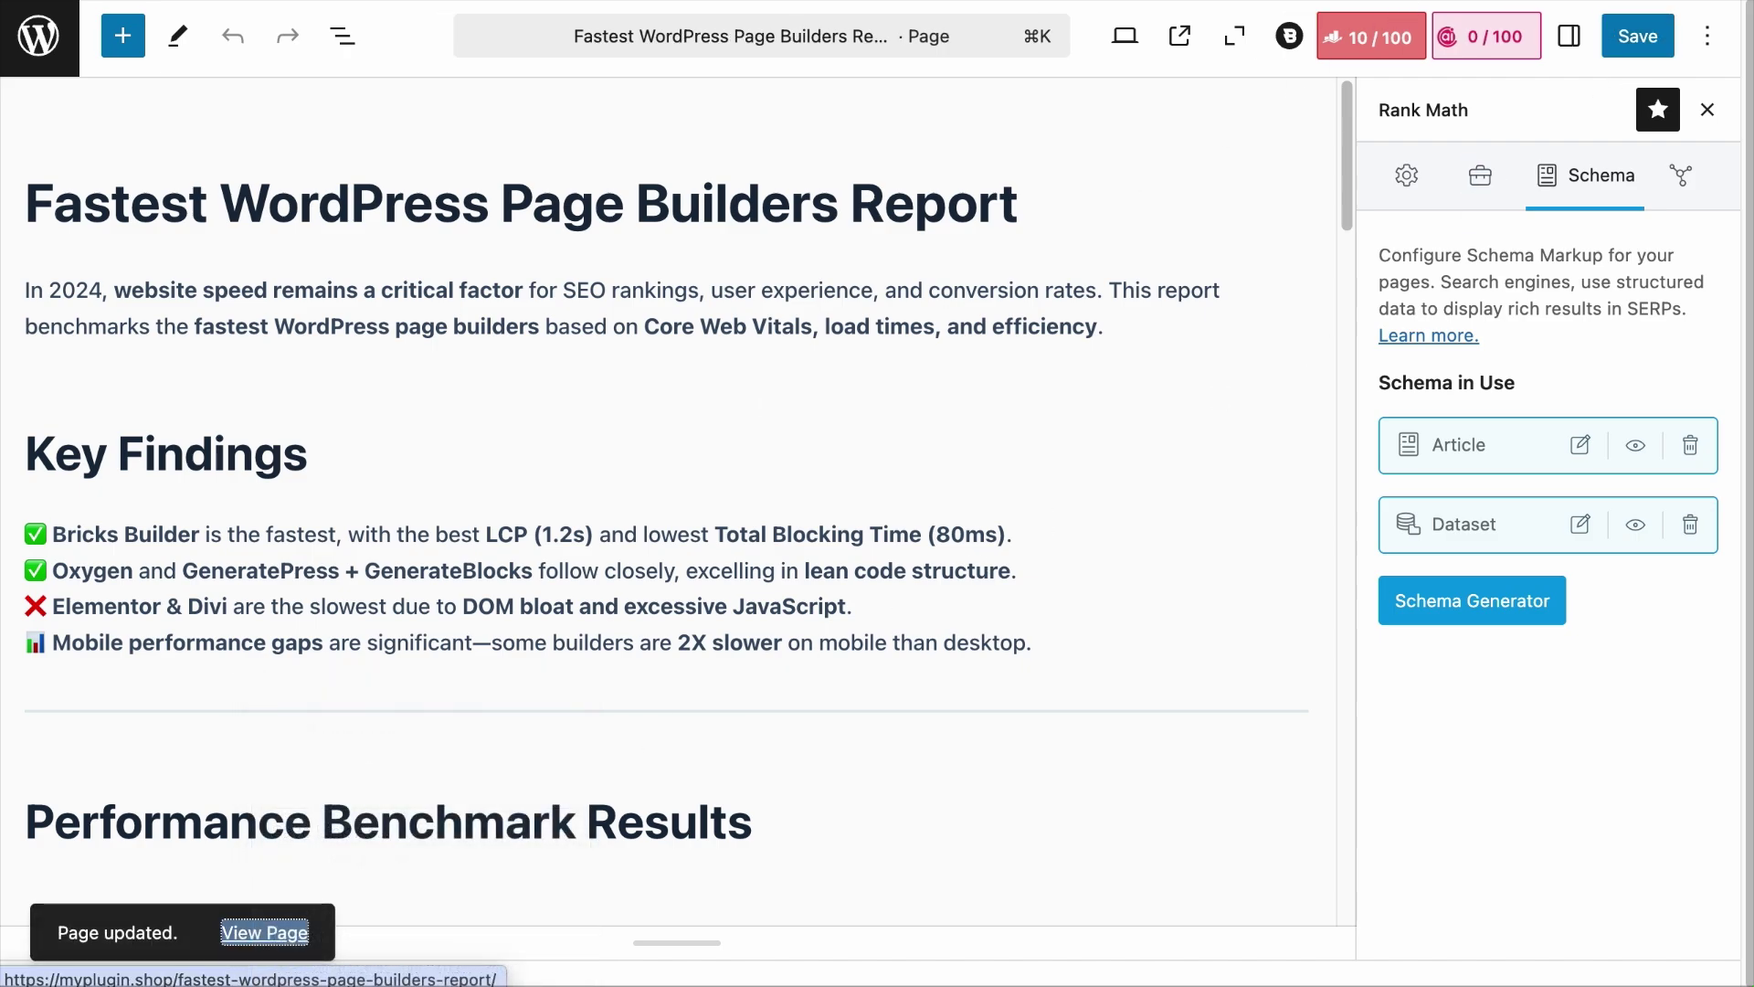
key(ctrl+Tab)
Step: View the page source, select all of it, and switch to the Rich Results Test tab
right_click(1044, 262)
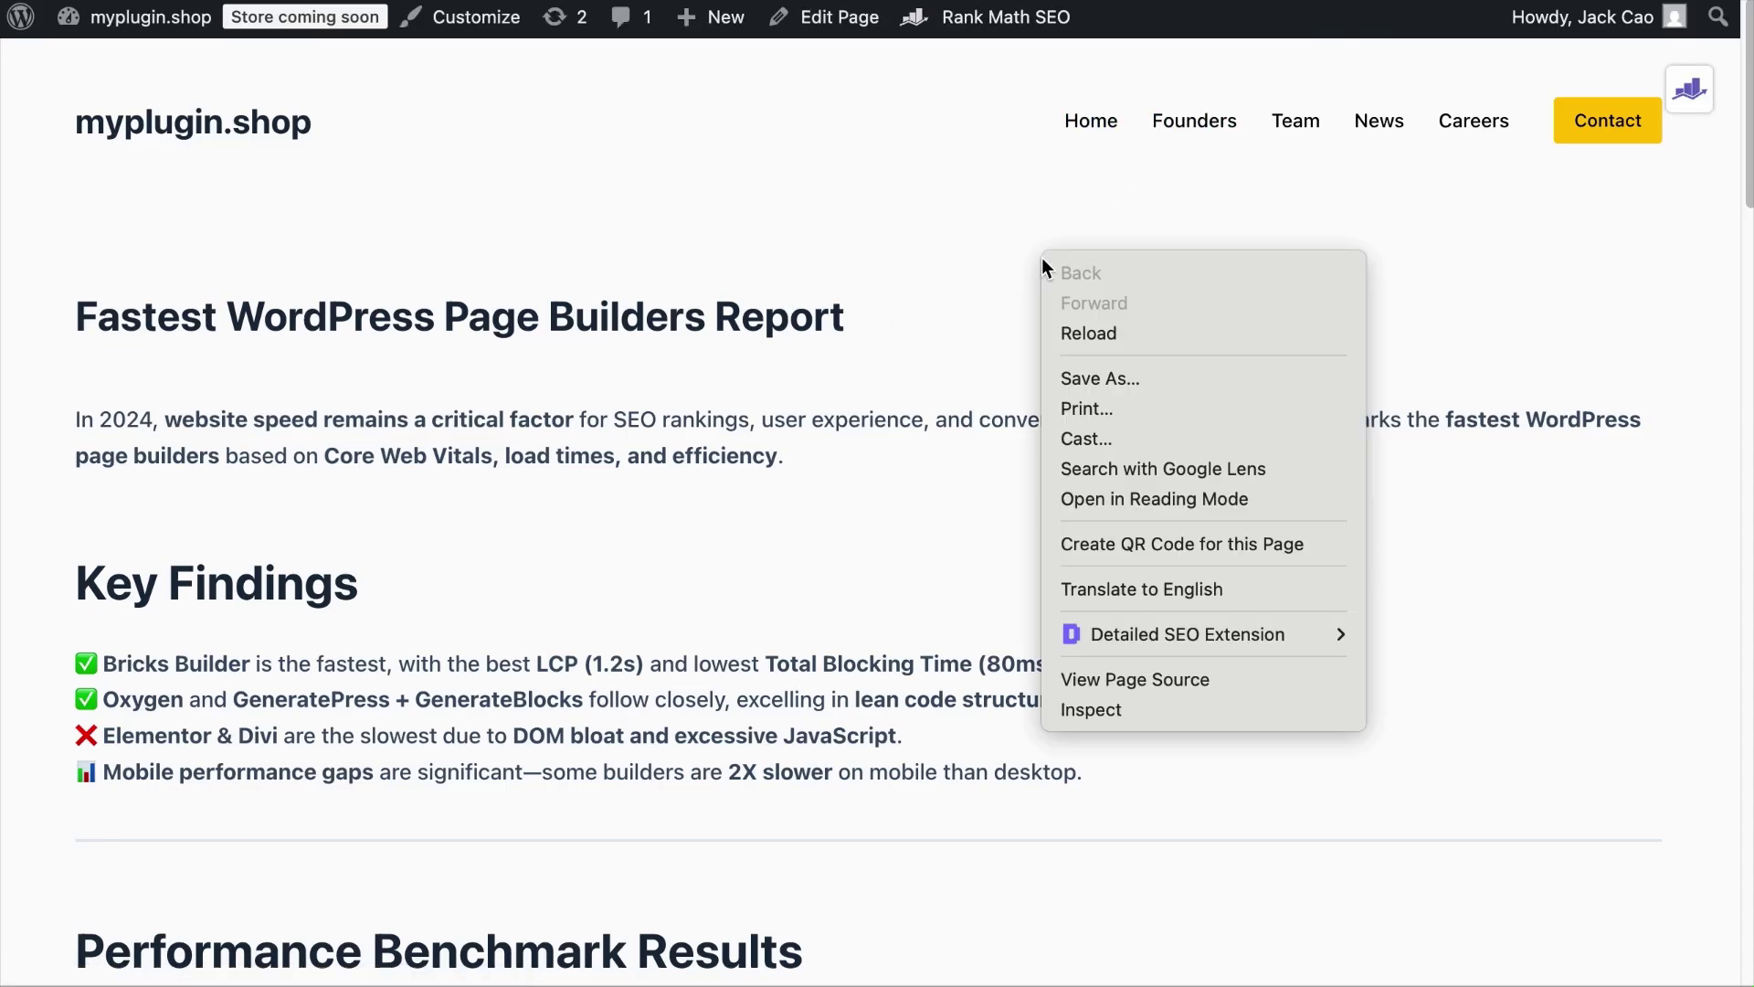
click(1188, 681)
key(ctrl+a)
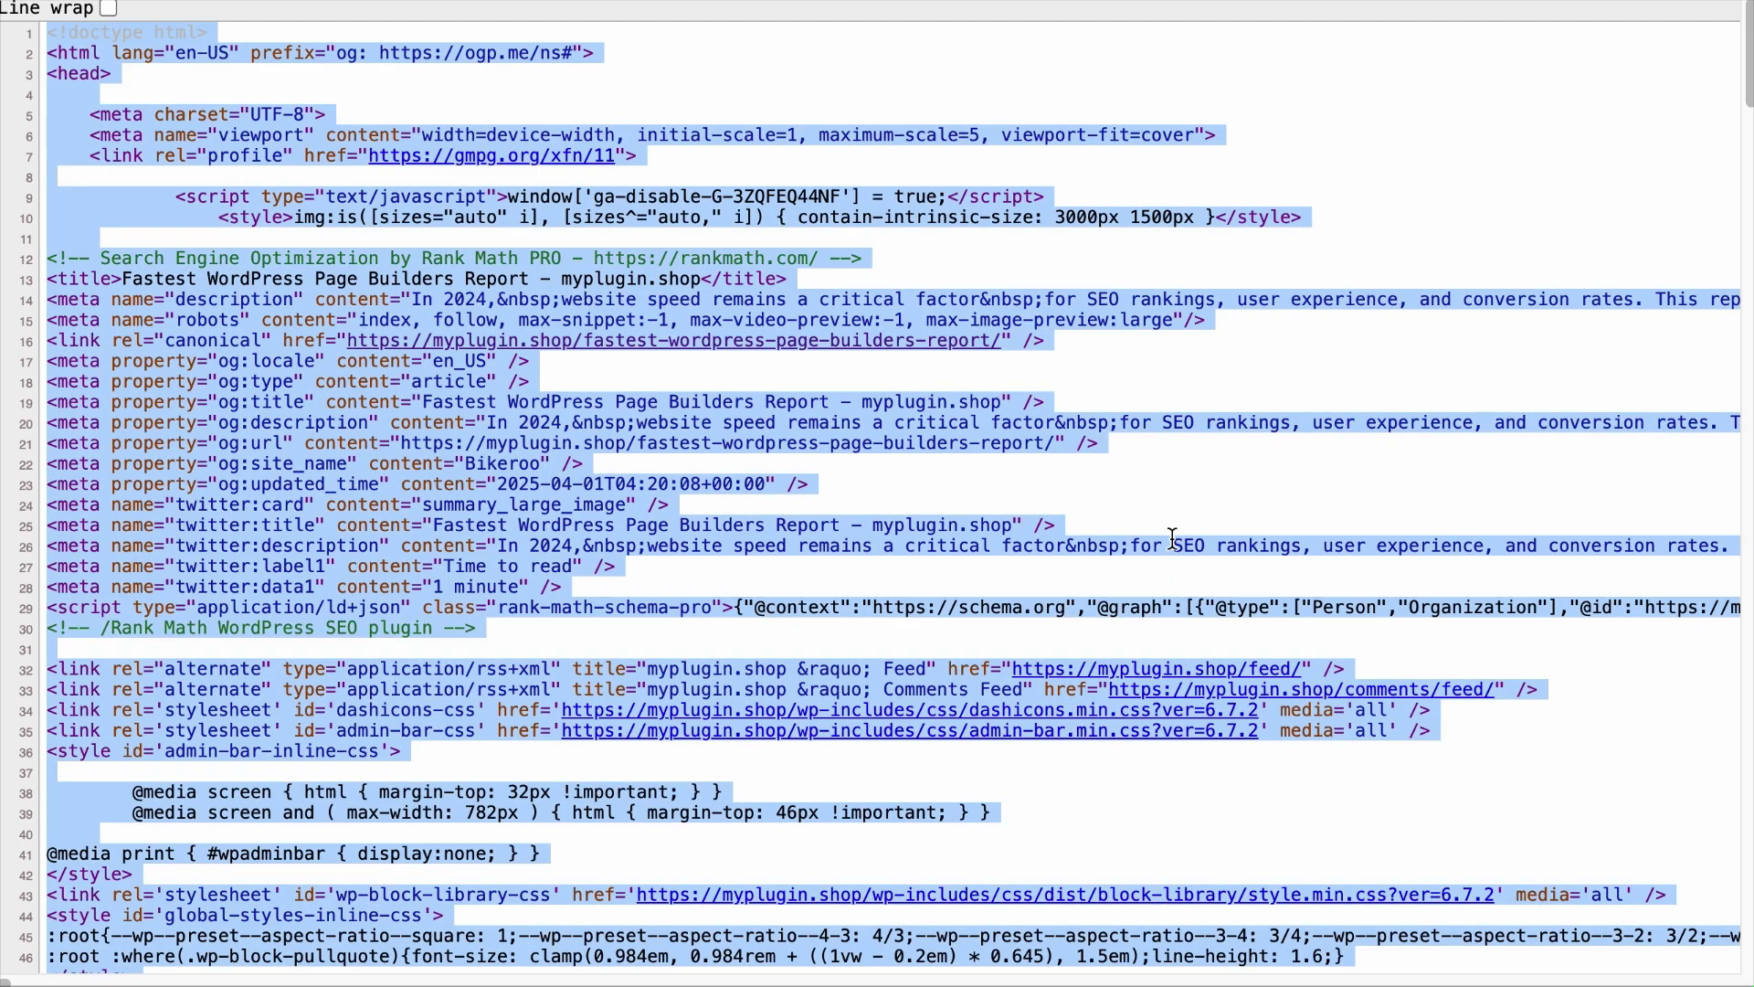
key(ctrl+Tab)
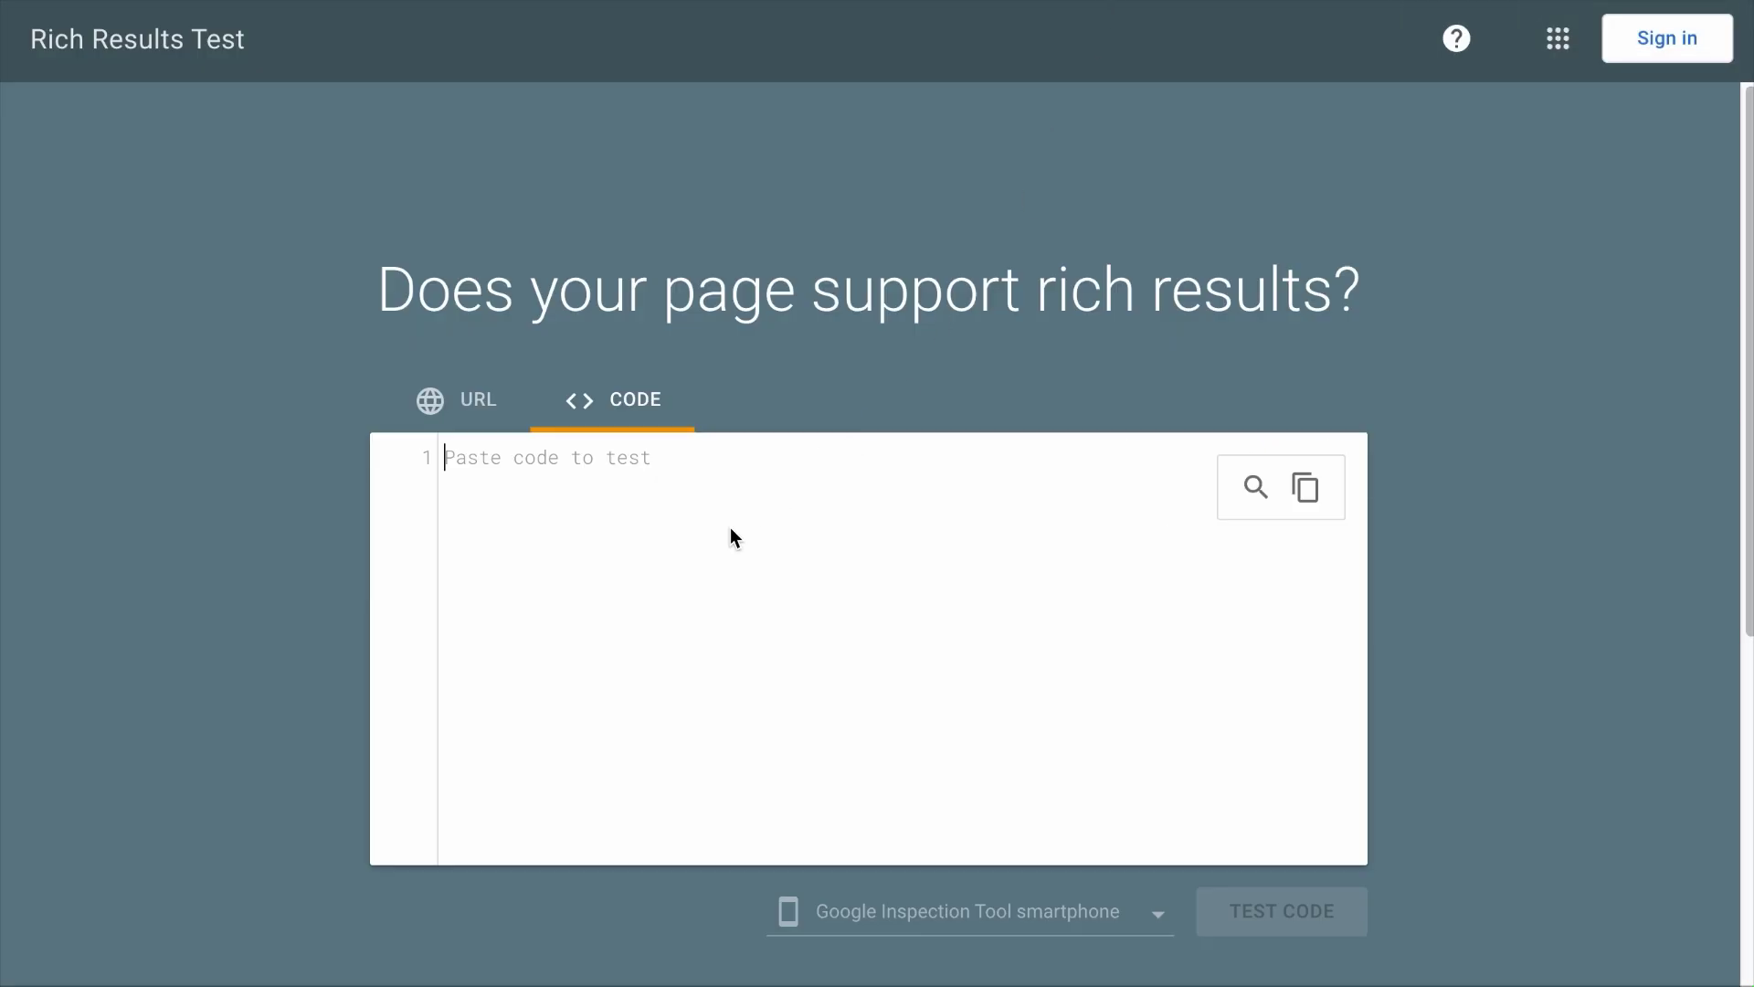
Step: Test the pasted source and expand both detected Datasets to read their warnings
key(ctrl+v)
click(1306, 924)
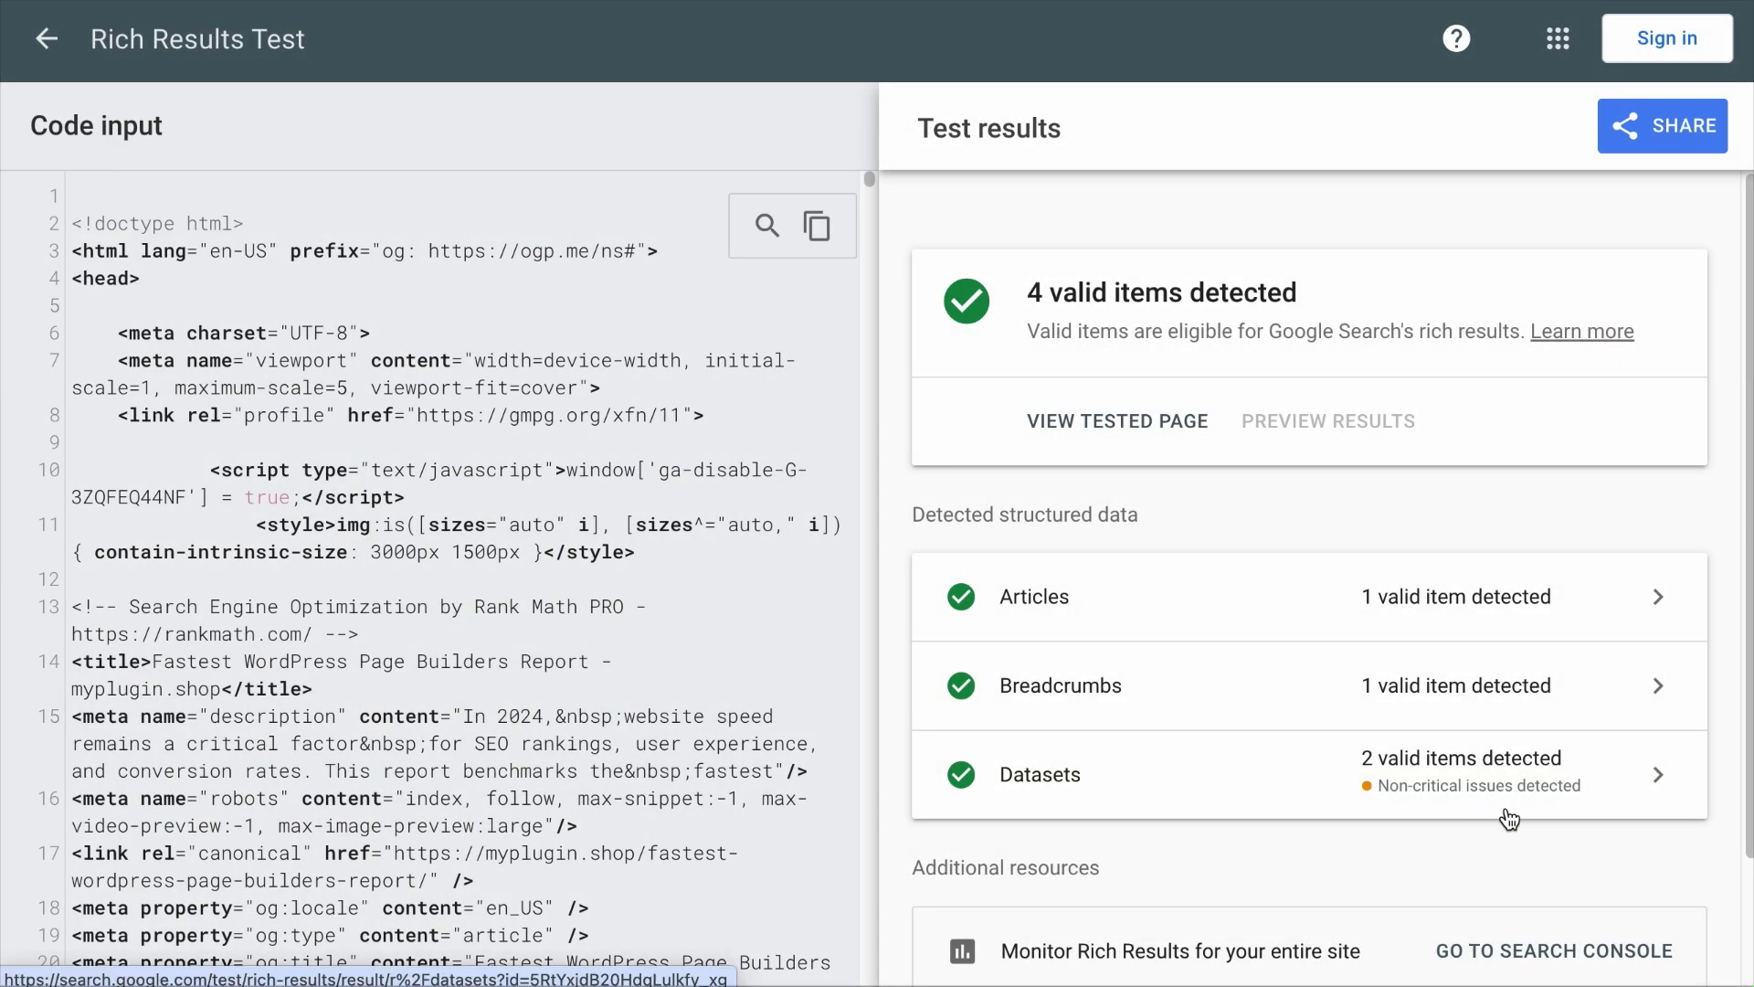
click(1239, 775)
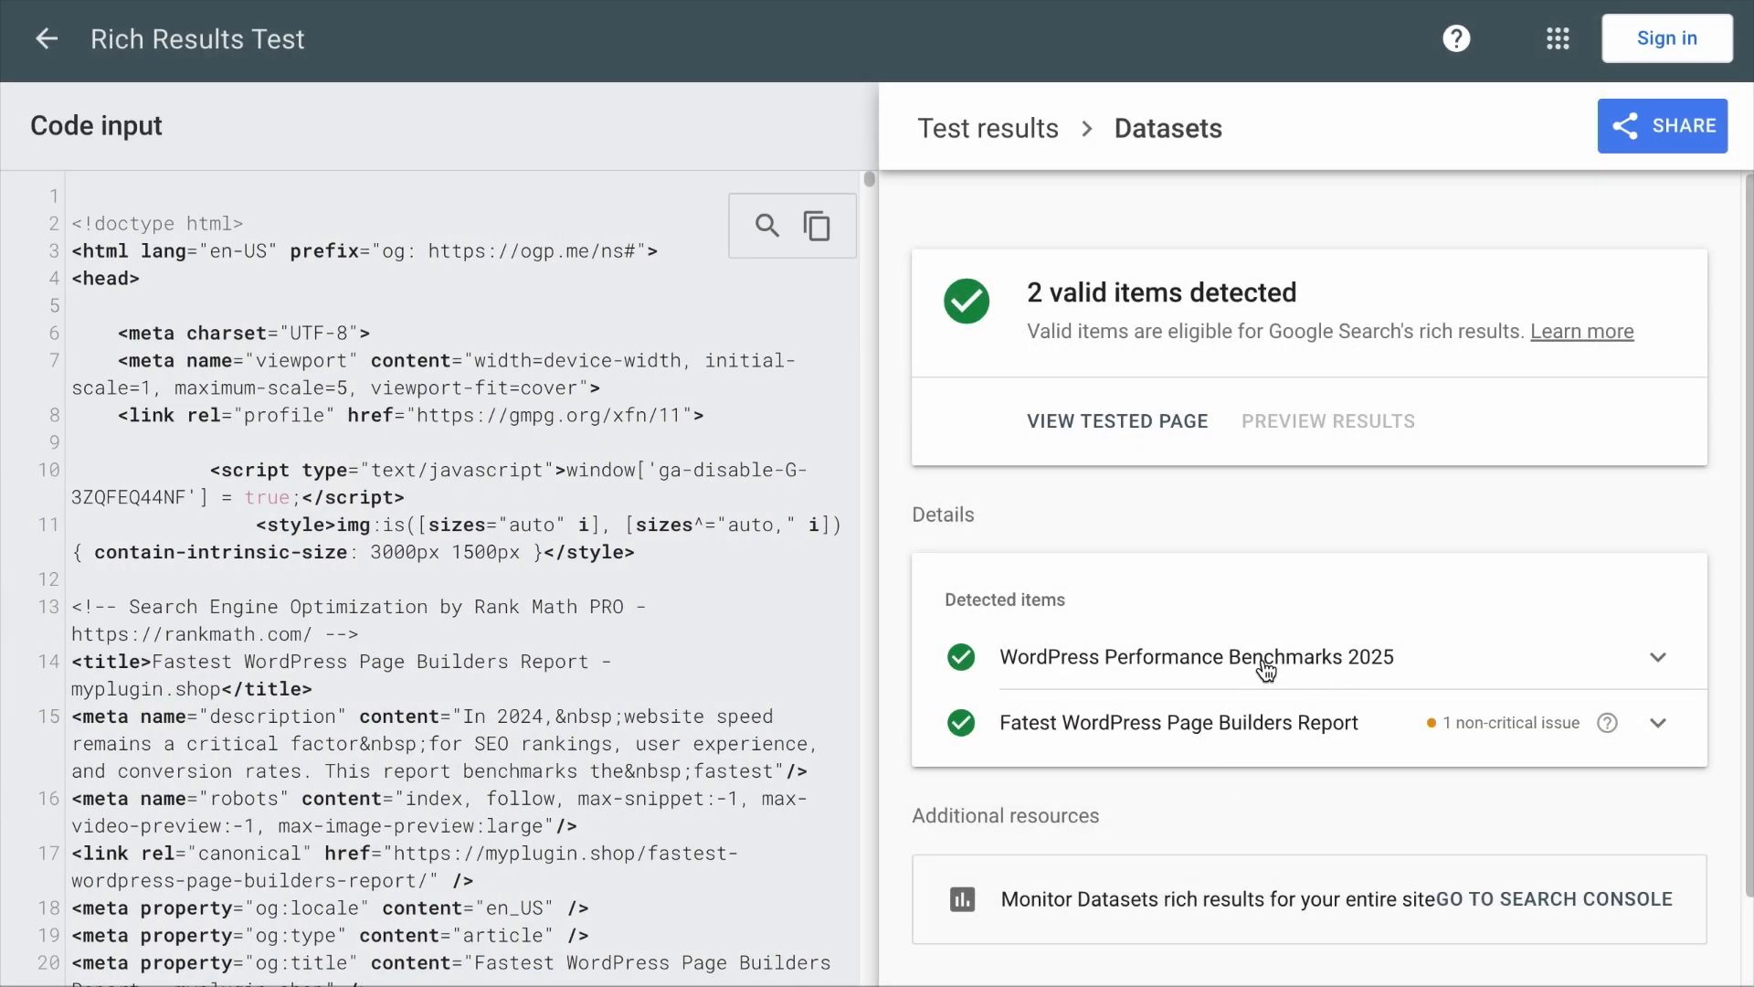
click(1266, 671)
scroll(1277, 666, down, 10)
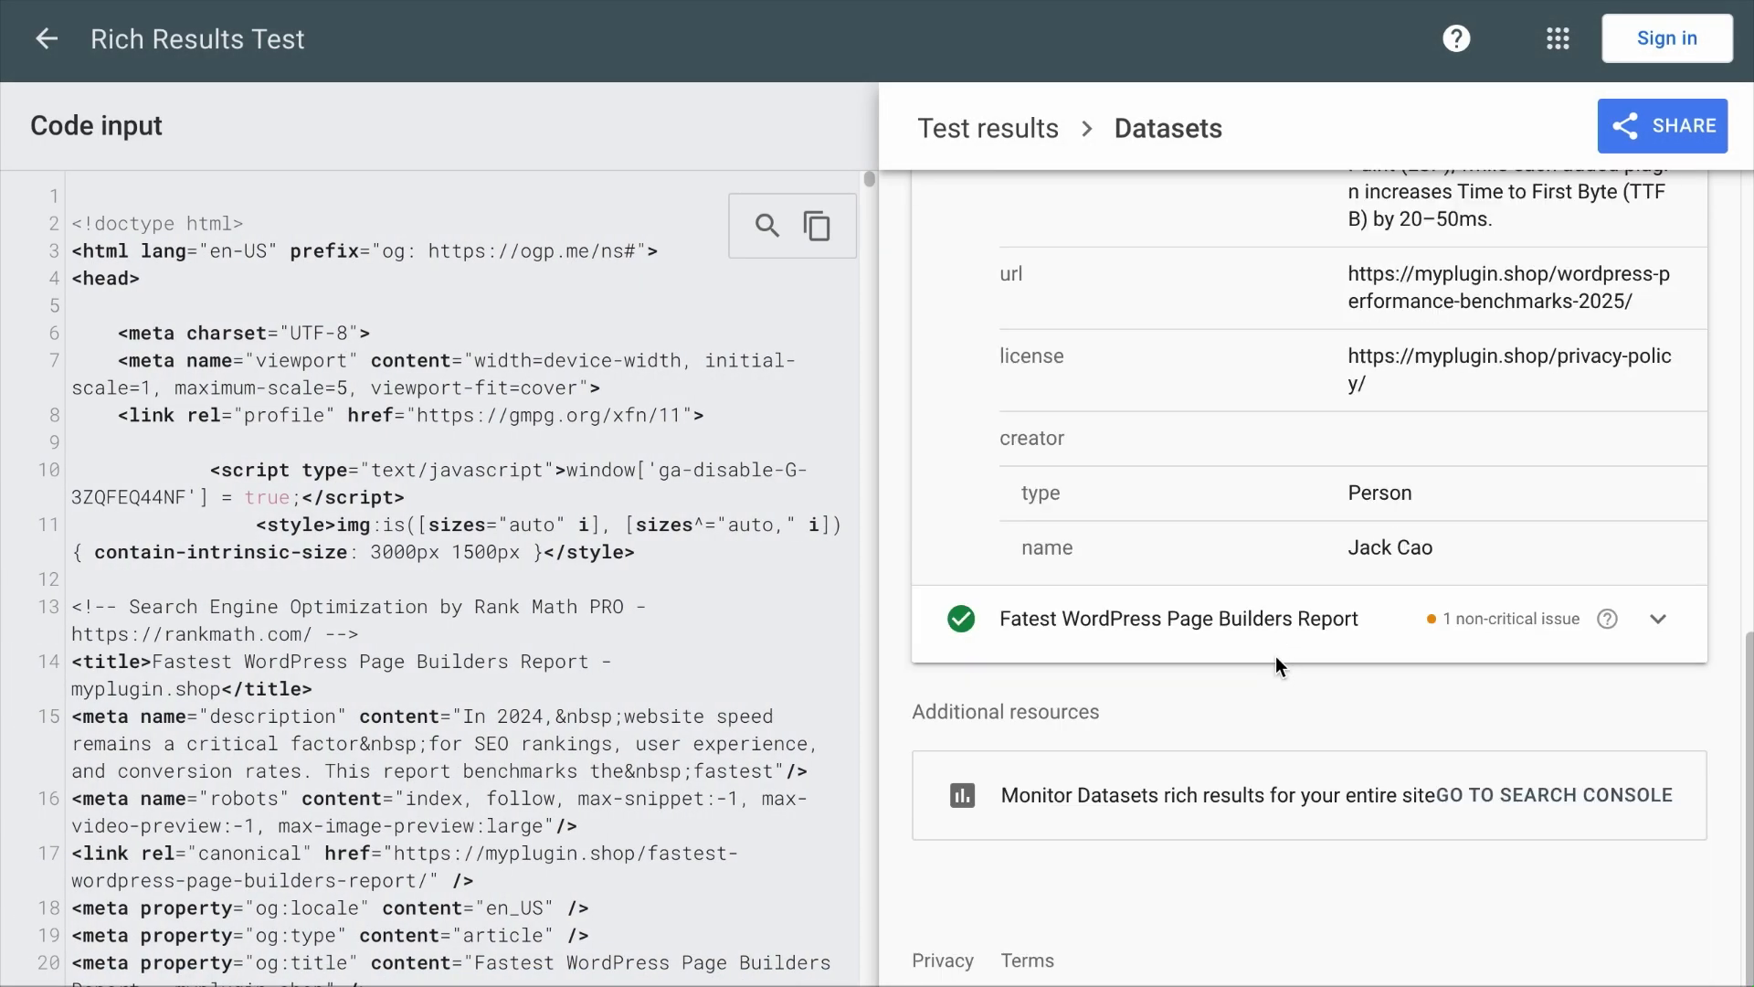
scroll(1275, 656, up, 7)
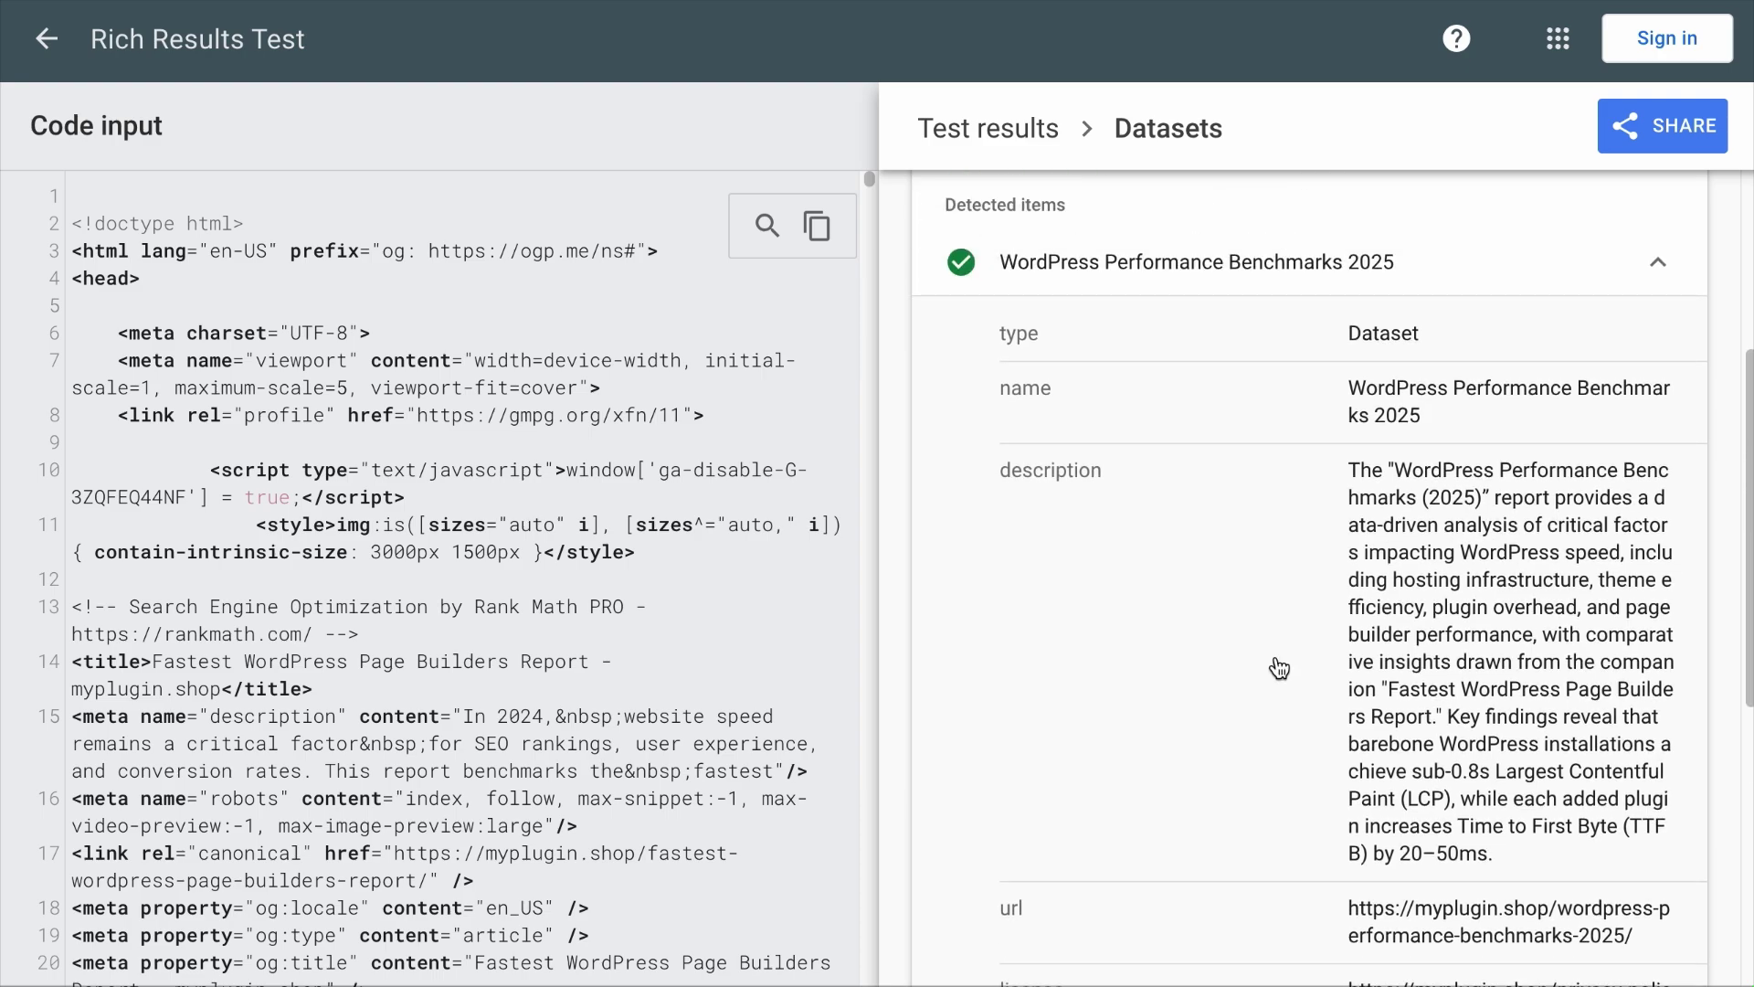
scroll(1273, 659, down, 7)
click(1263, 687)
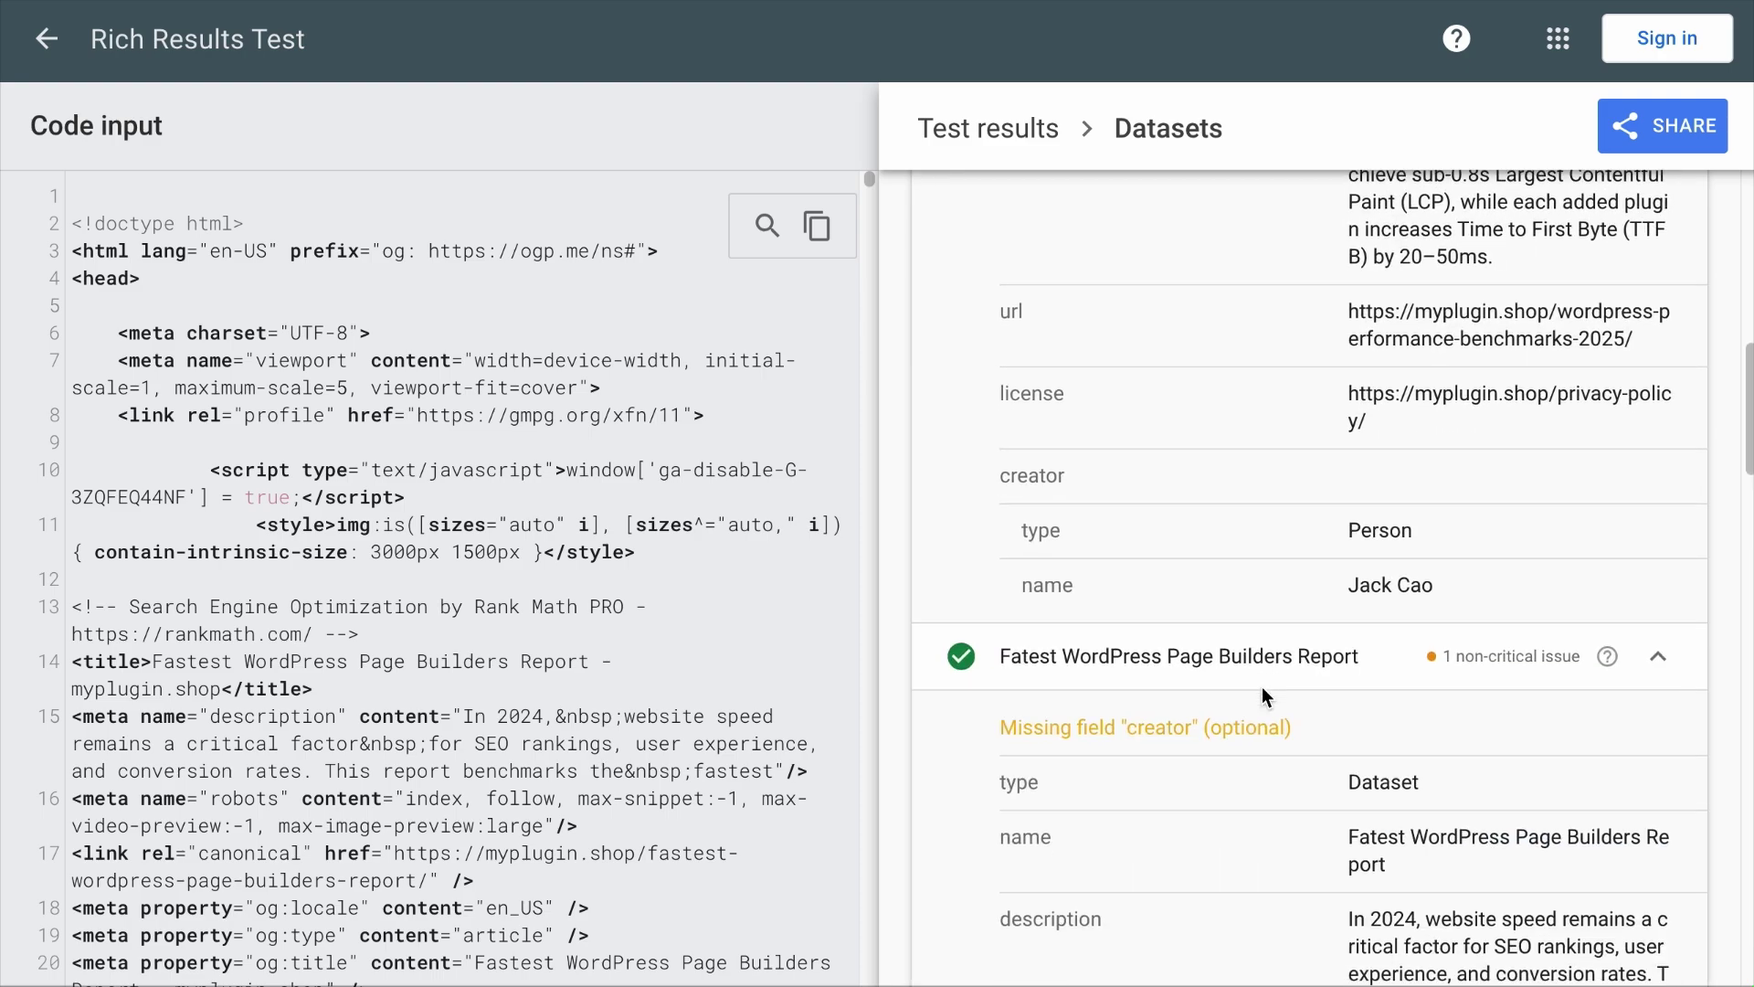
scroll(1323, 622, down, 3)
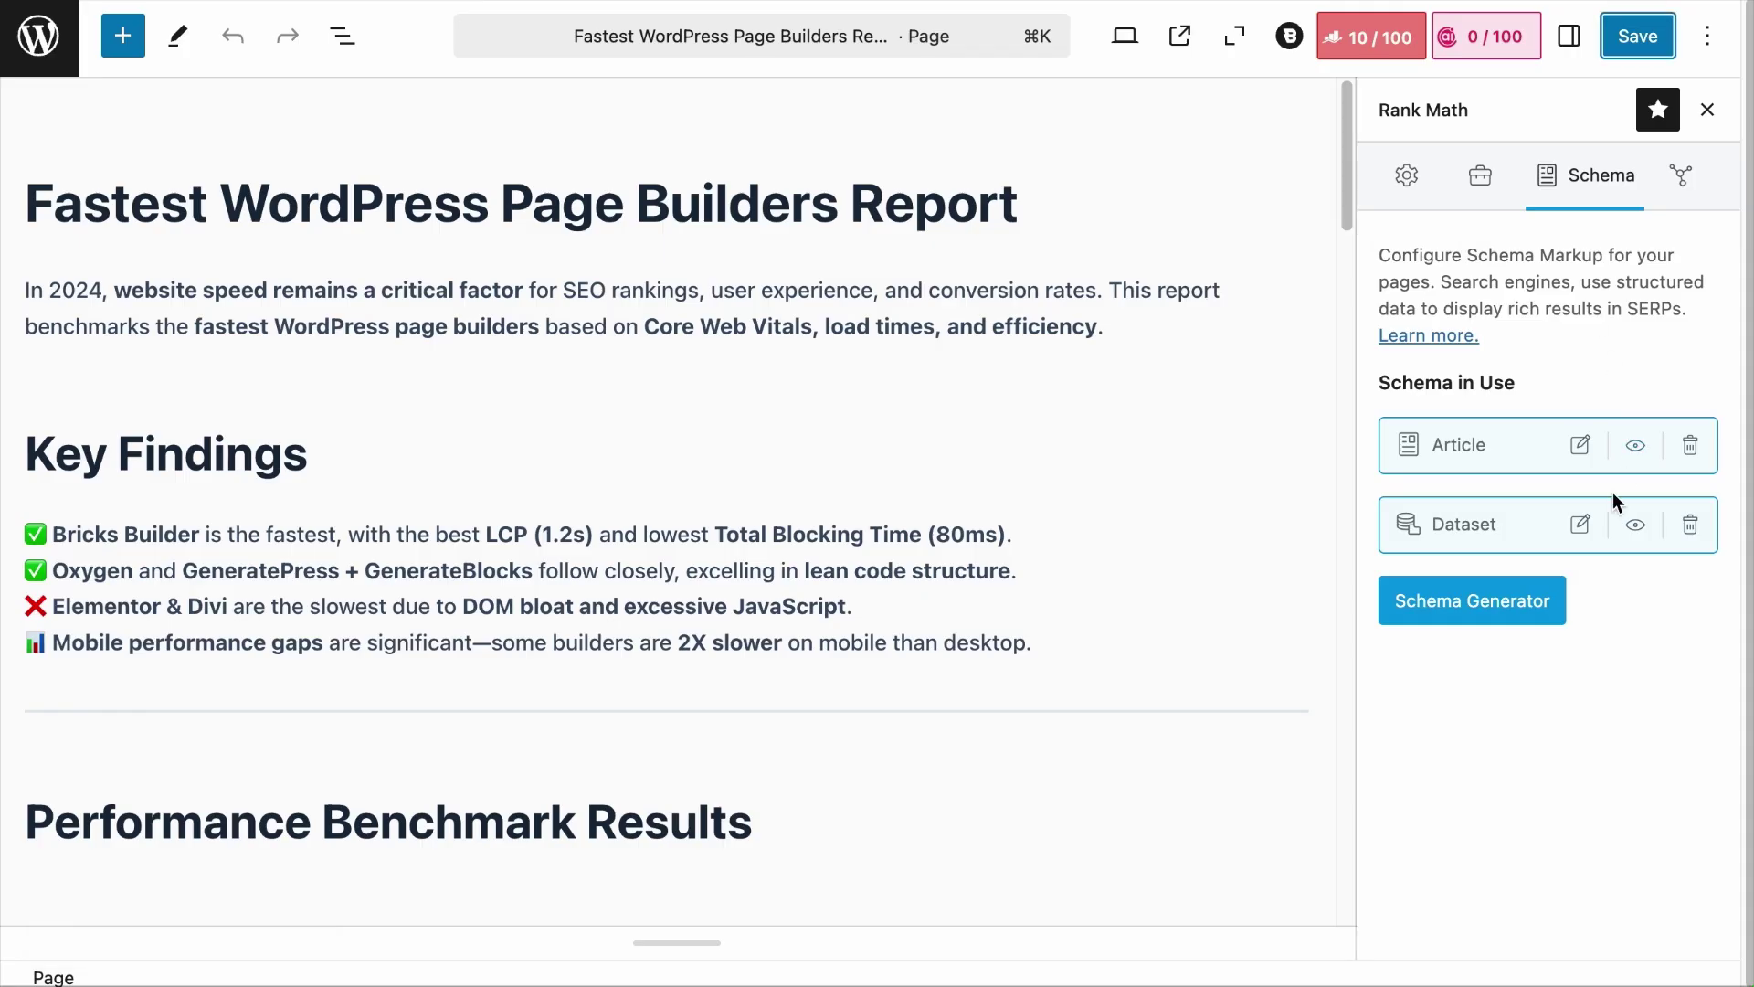
Step: Open the report's Dataset schema for editing and review its fields
click(1579, 523)
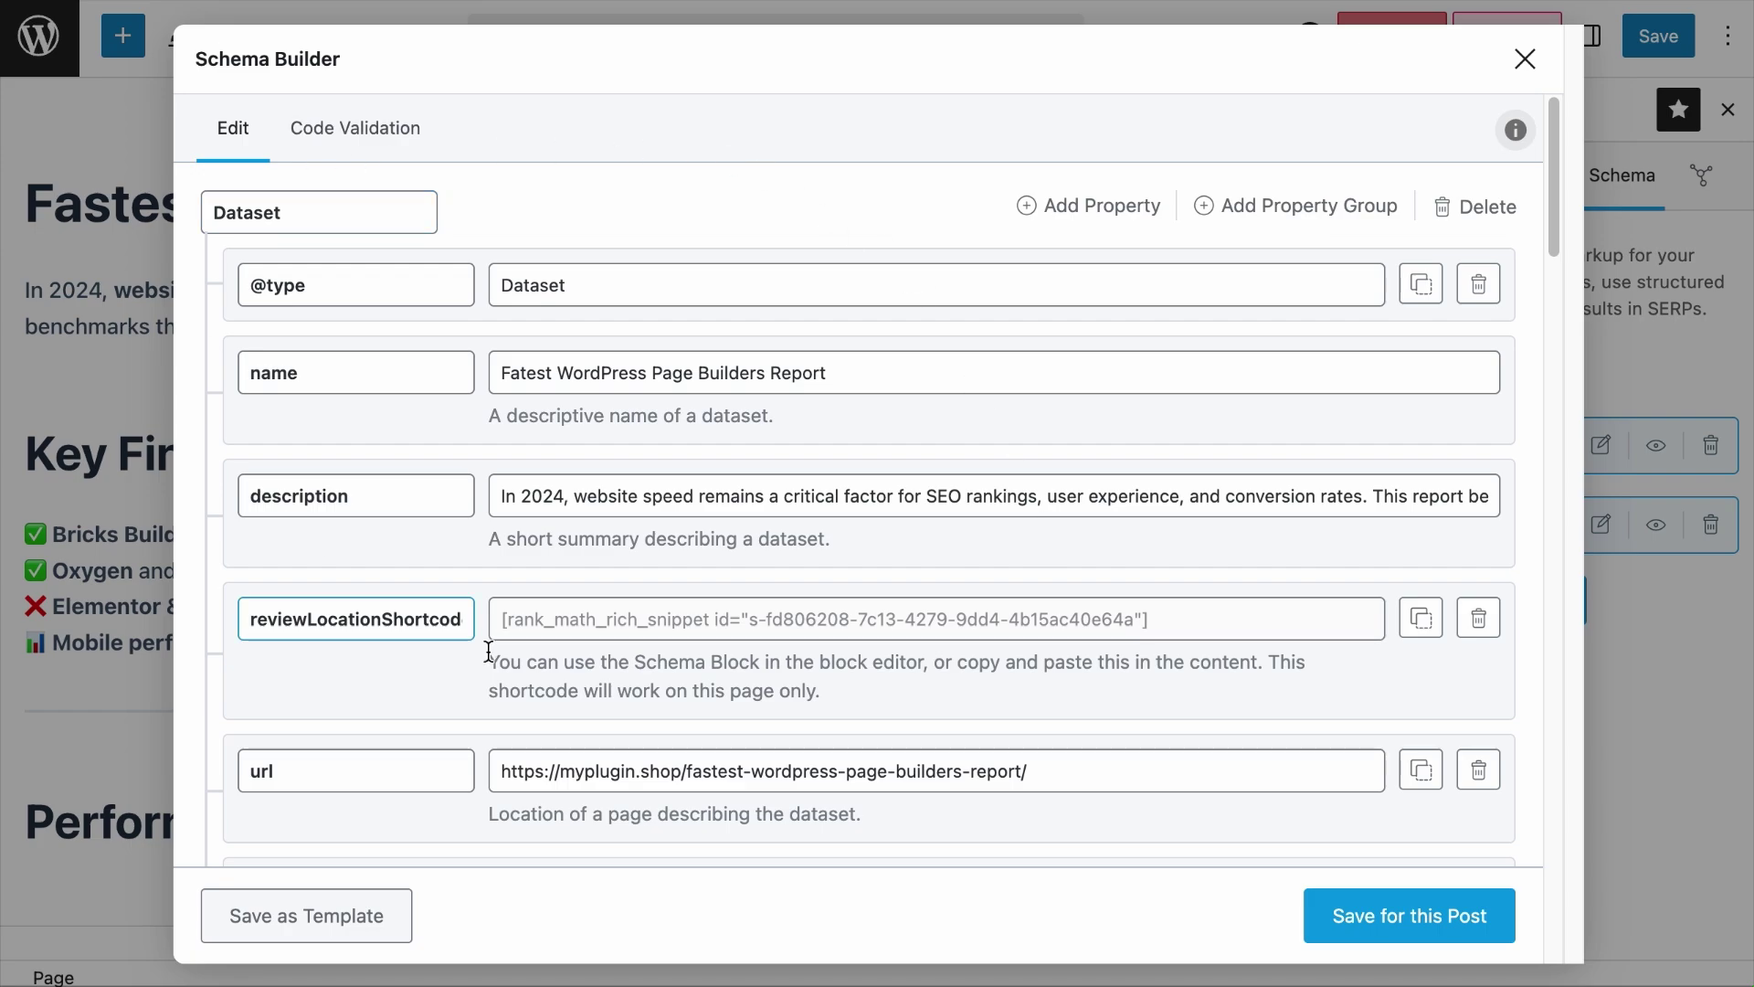
click(148, 449)
drag(828, 371, 408, 372)
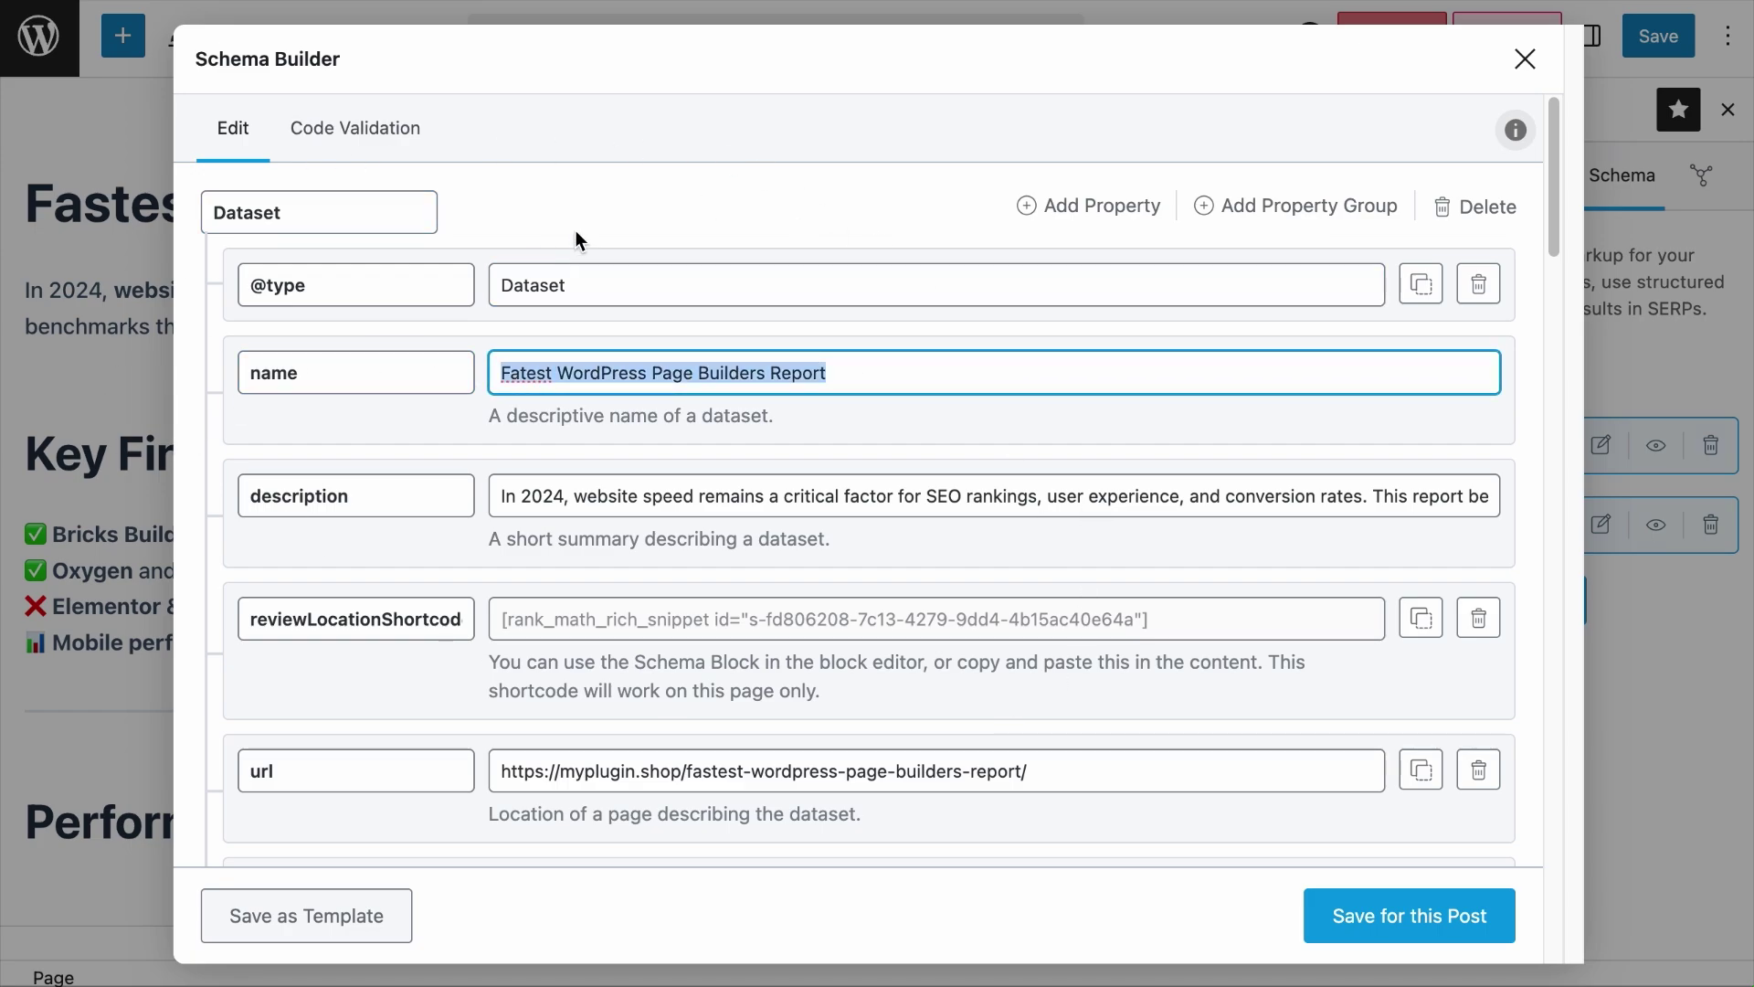
click(603, 201)
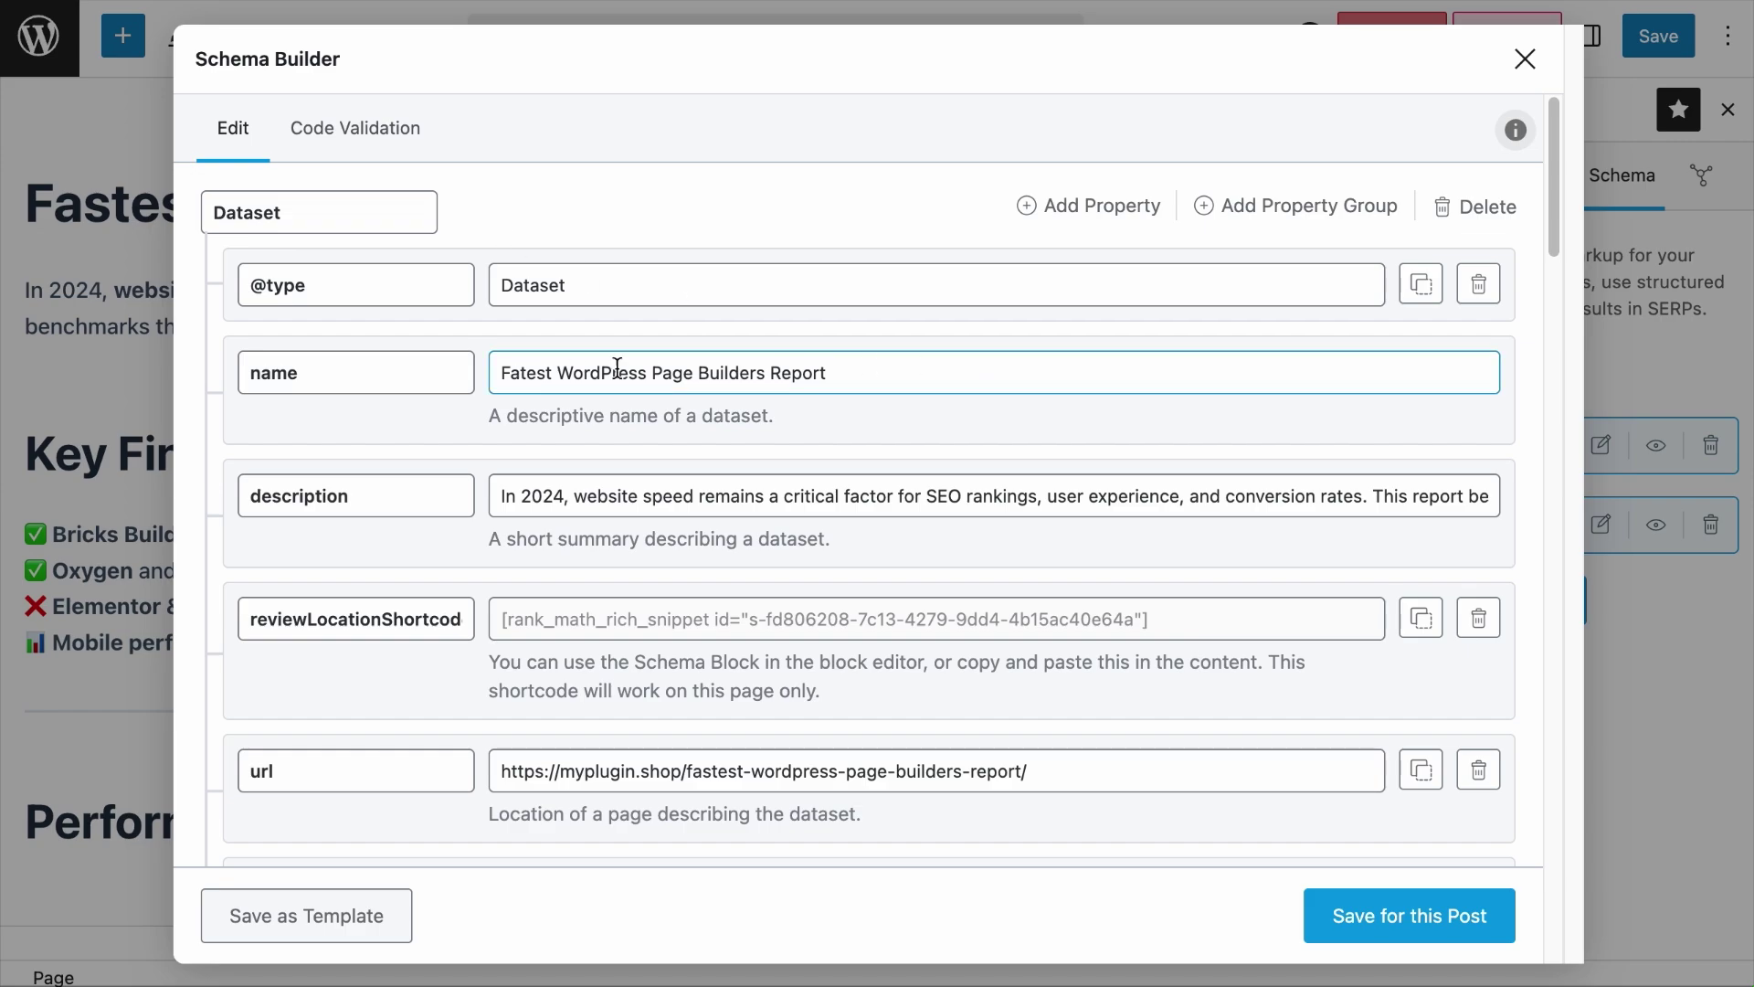
scroll(1084, 499, down, 15)
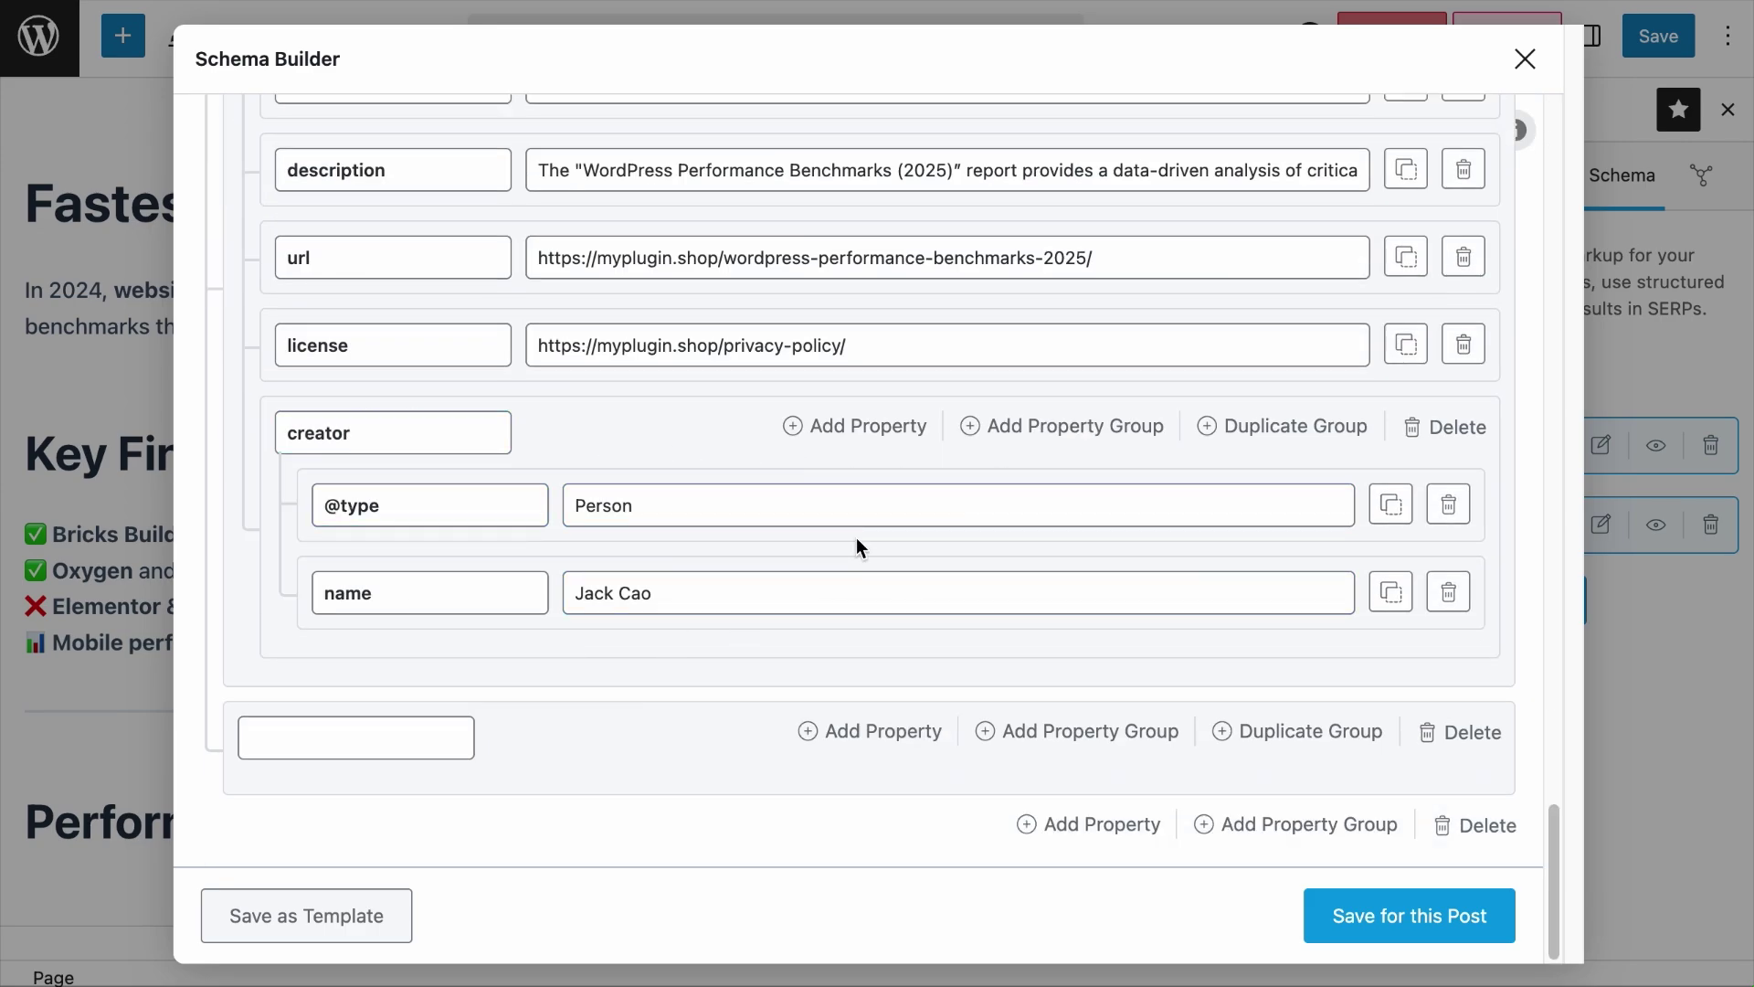
scroll(858, 546, up, 5)
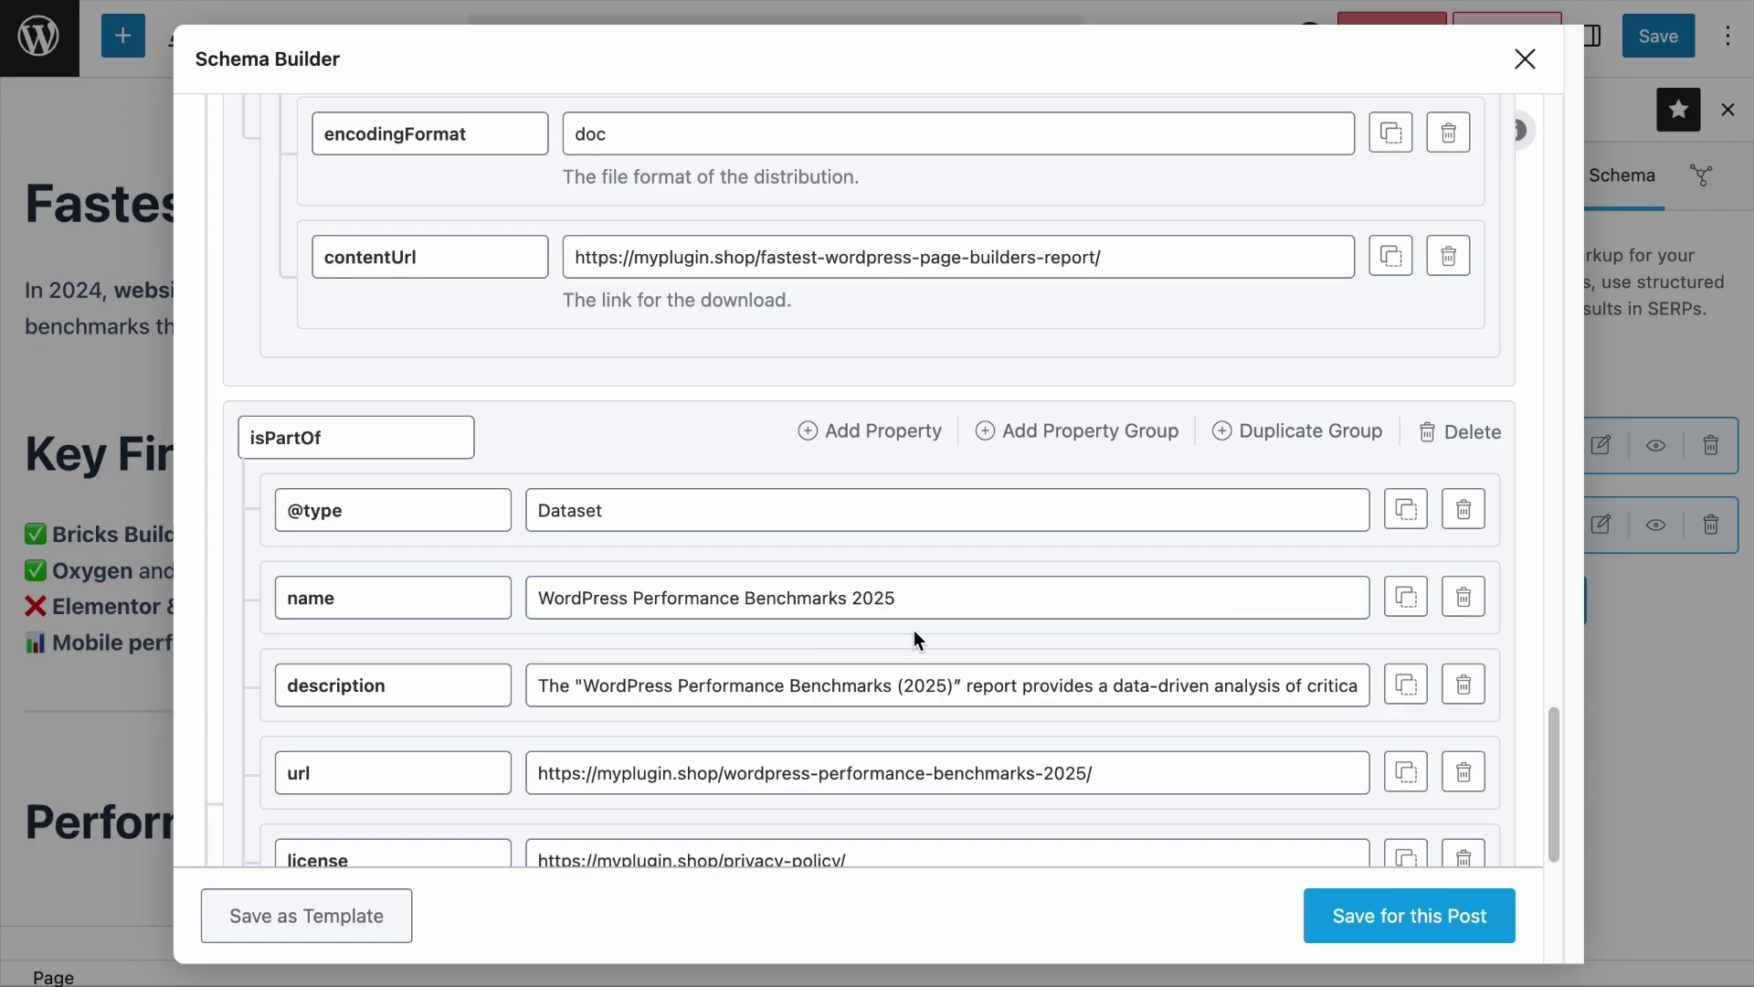
scroll(918, 640, down, 5)
click(372, 730)
text(creator)
click(872, 730)
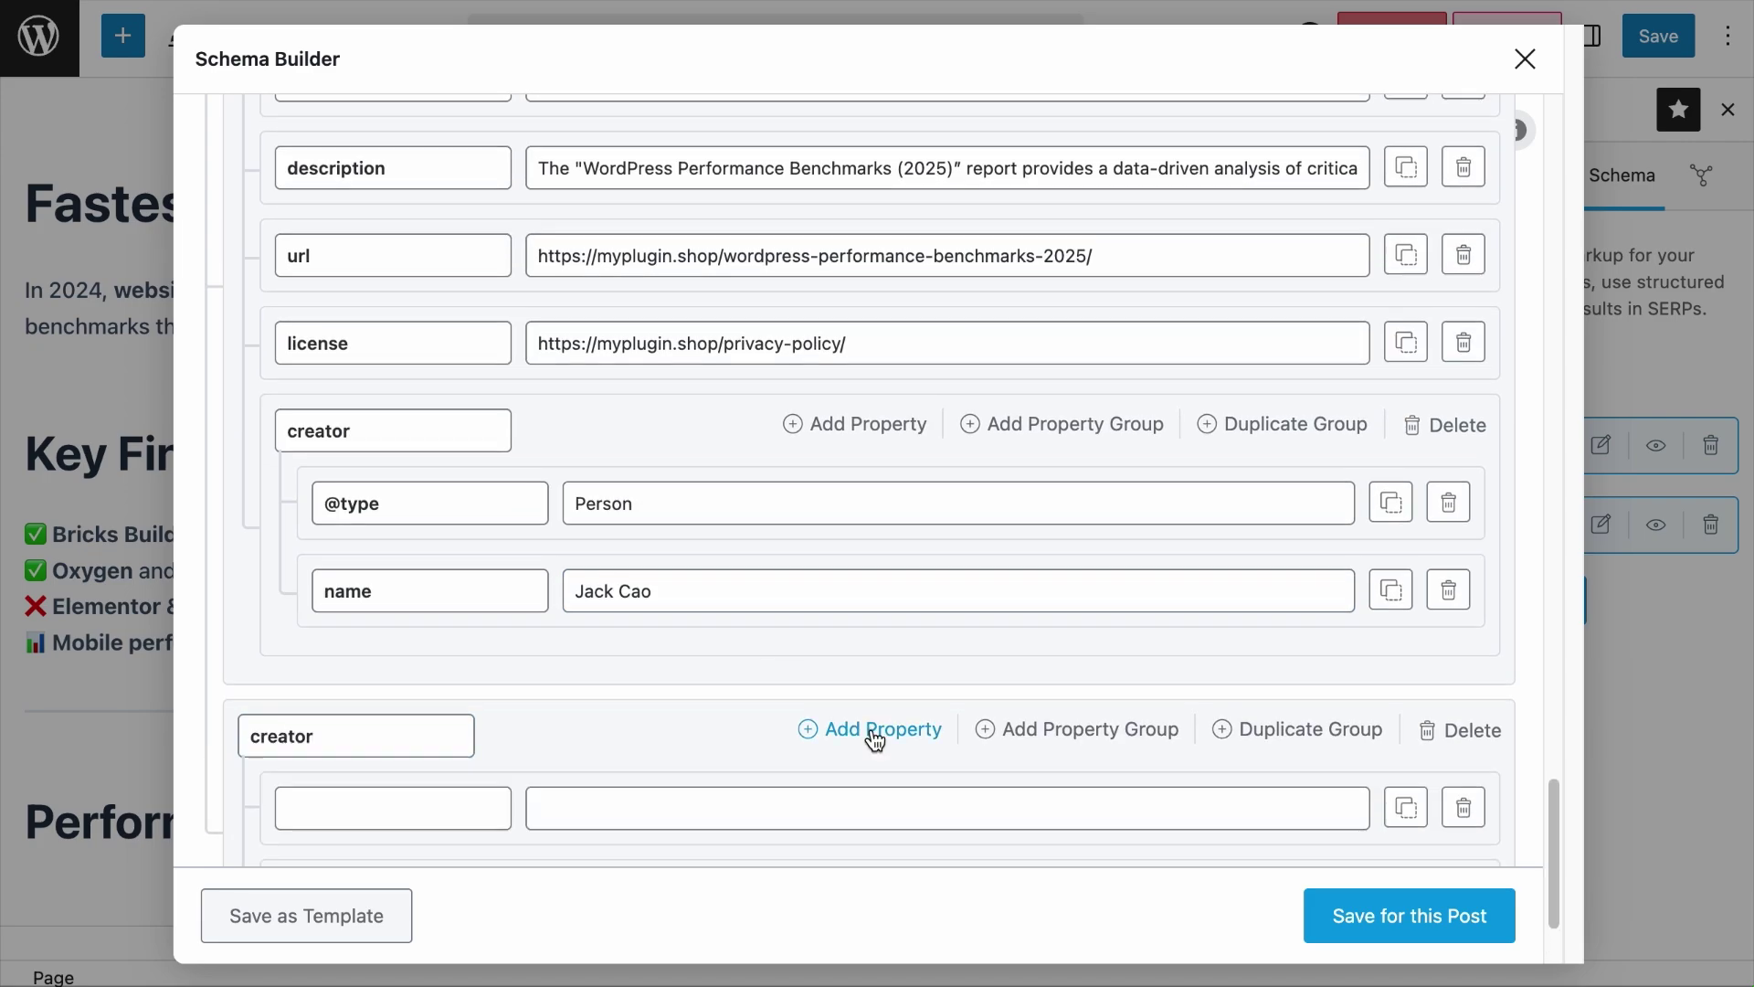
scroll(874, 738, down, 2)
click(361, 640)
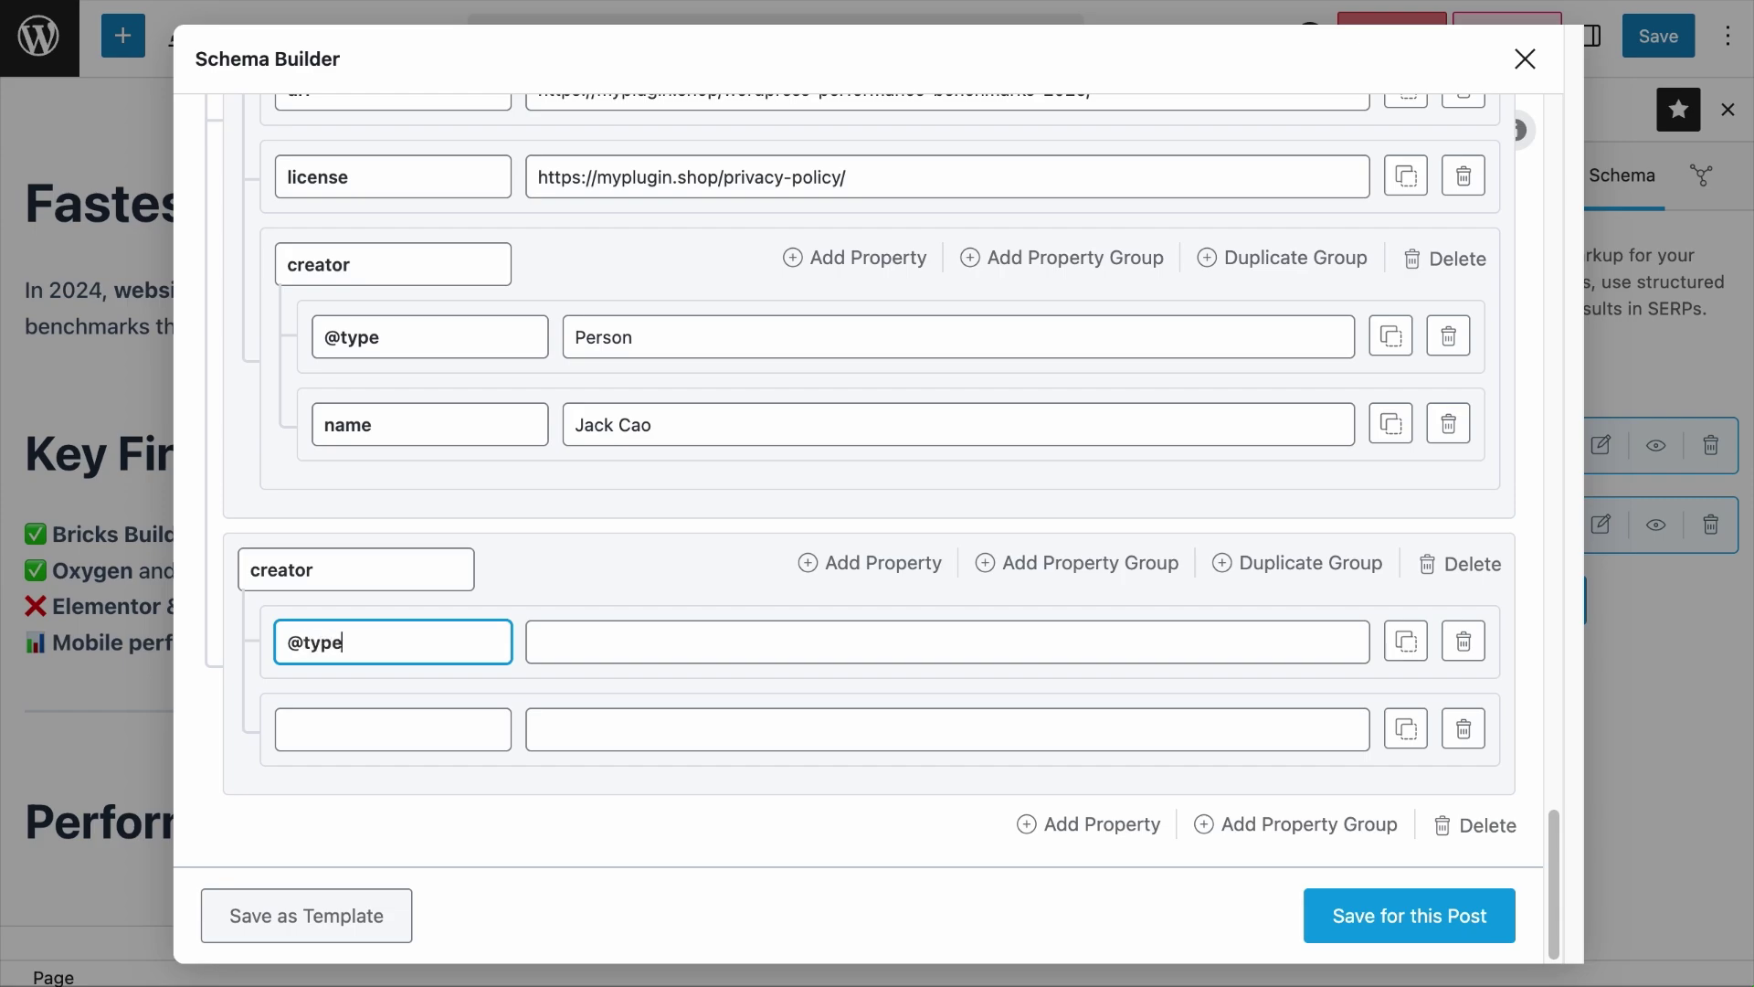
click(543, 641)
text(Person)
click(393, 729)
text(nam)
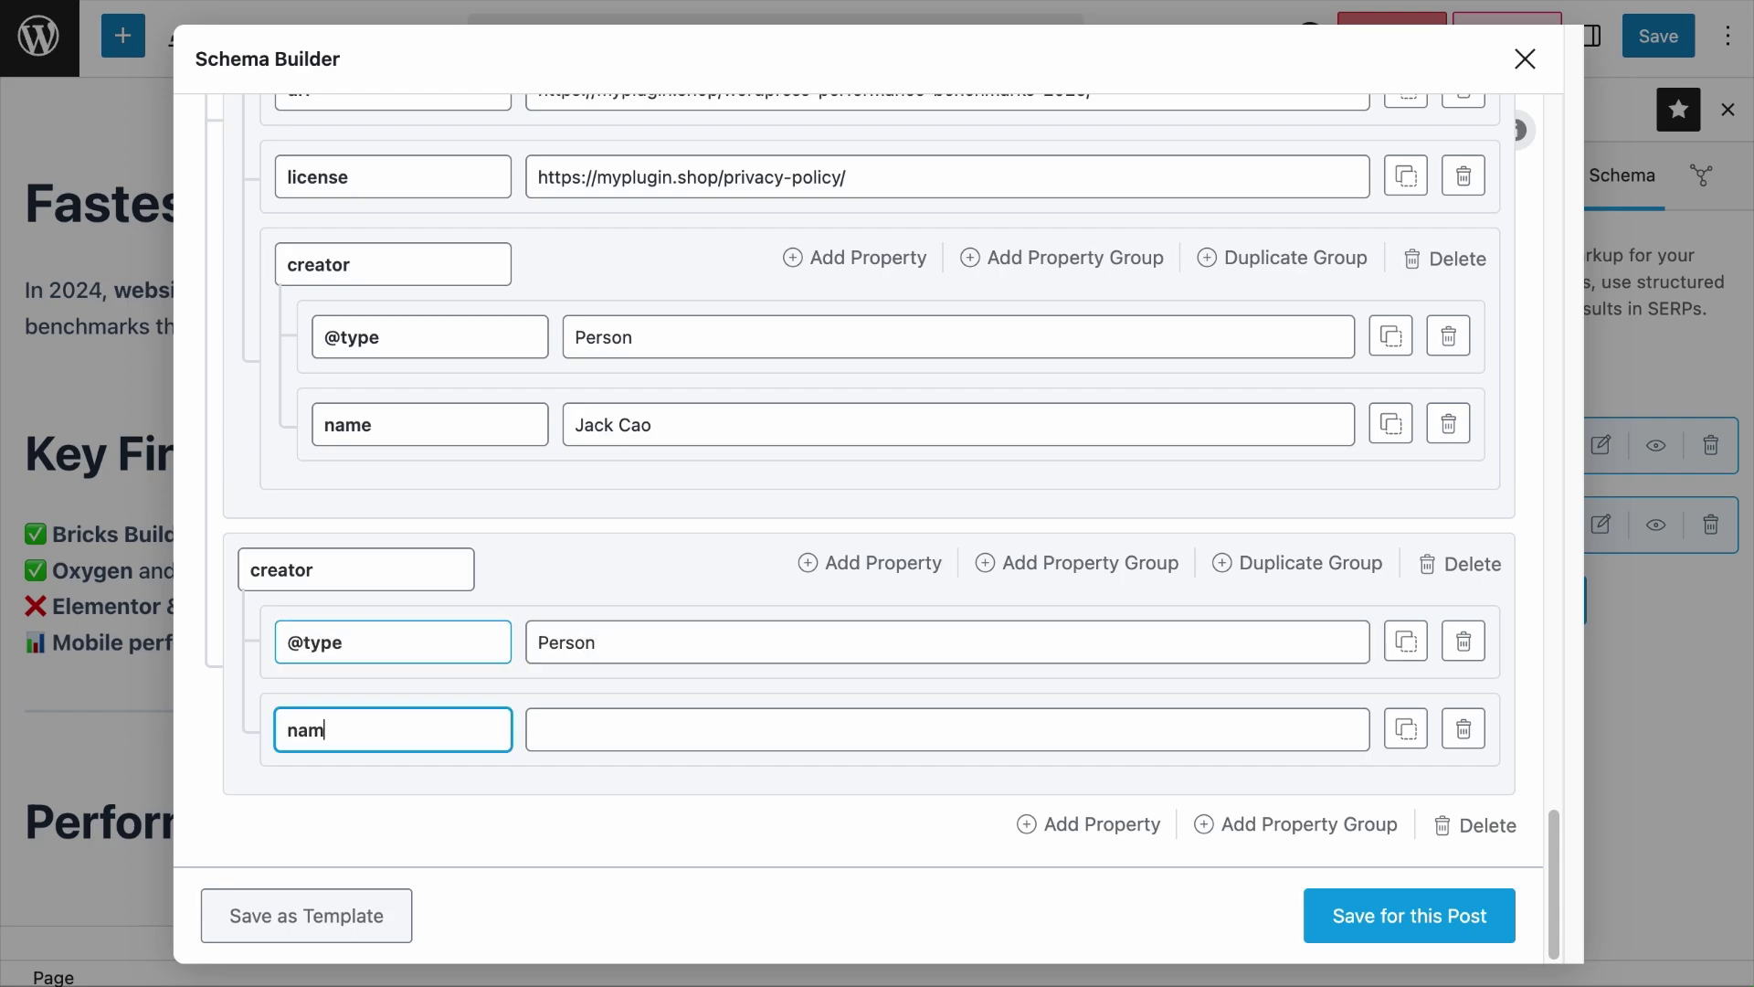
text(e)
key(Tab)
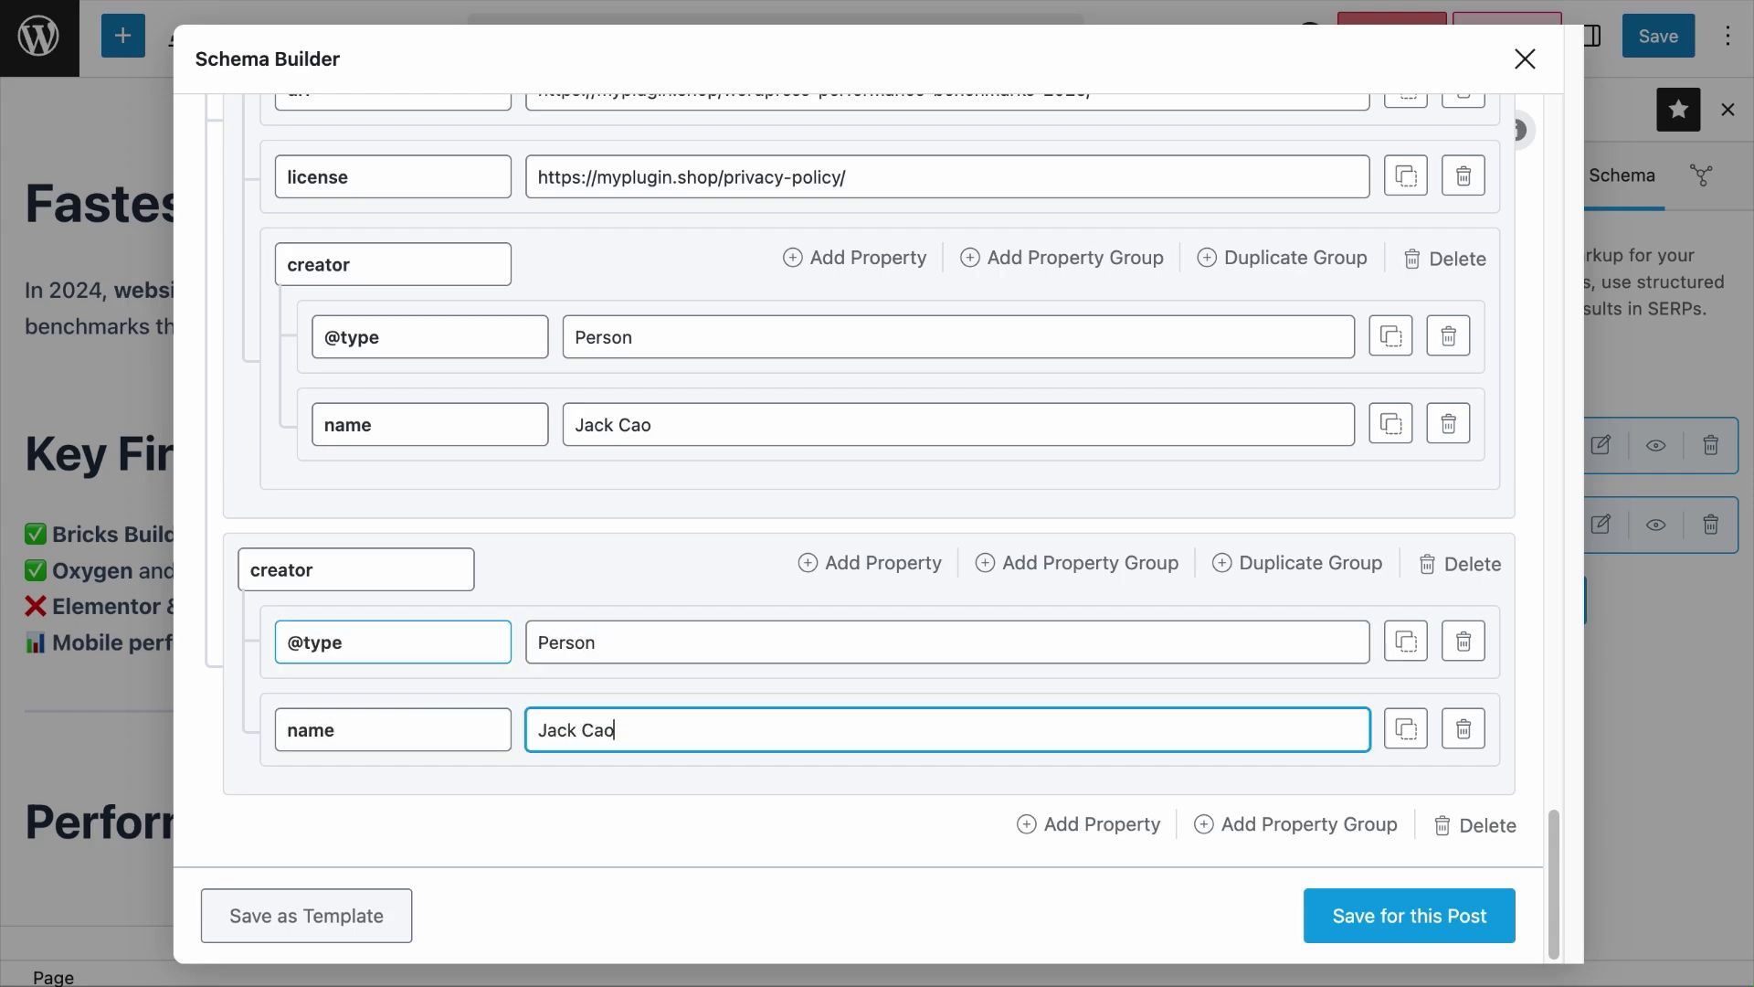
click(1433, 919)
click(1654, 41)
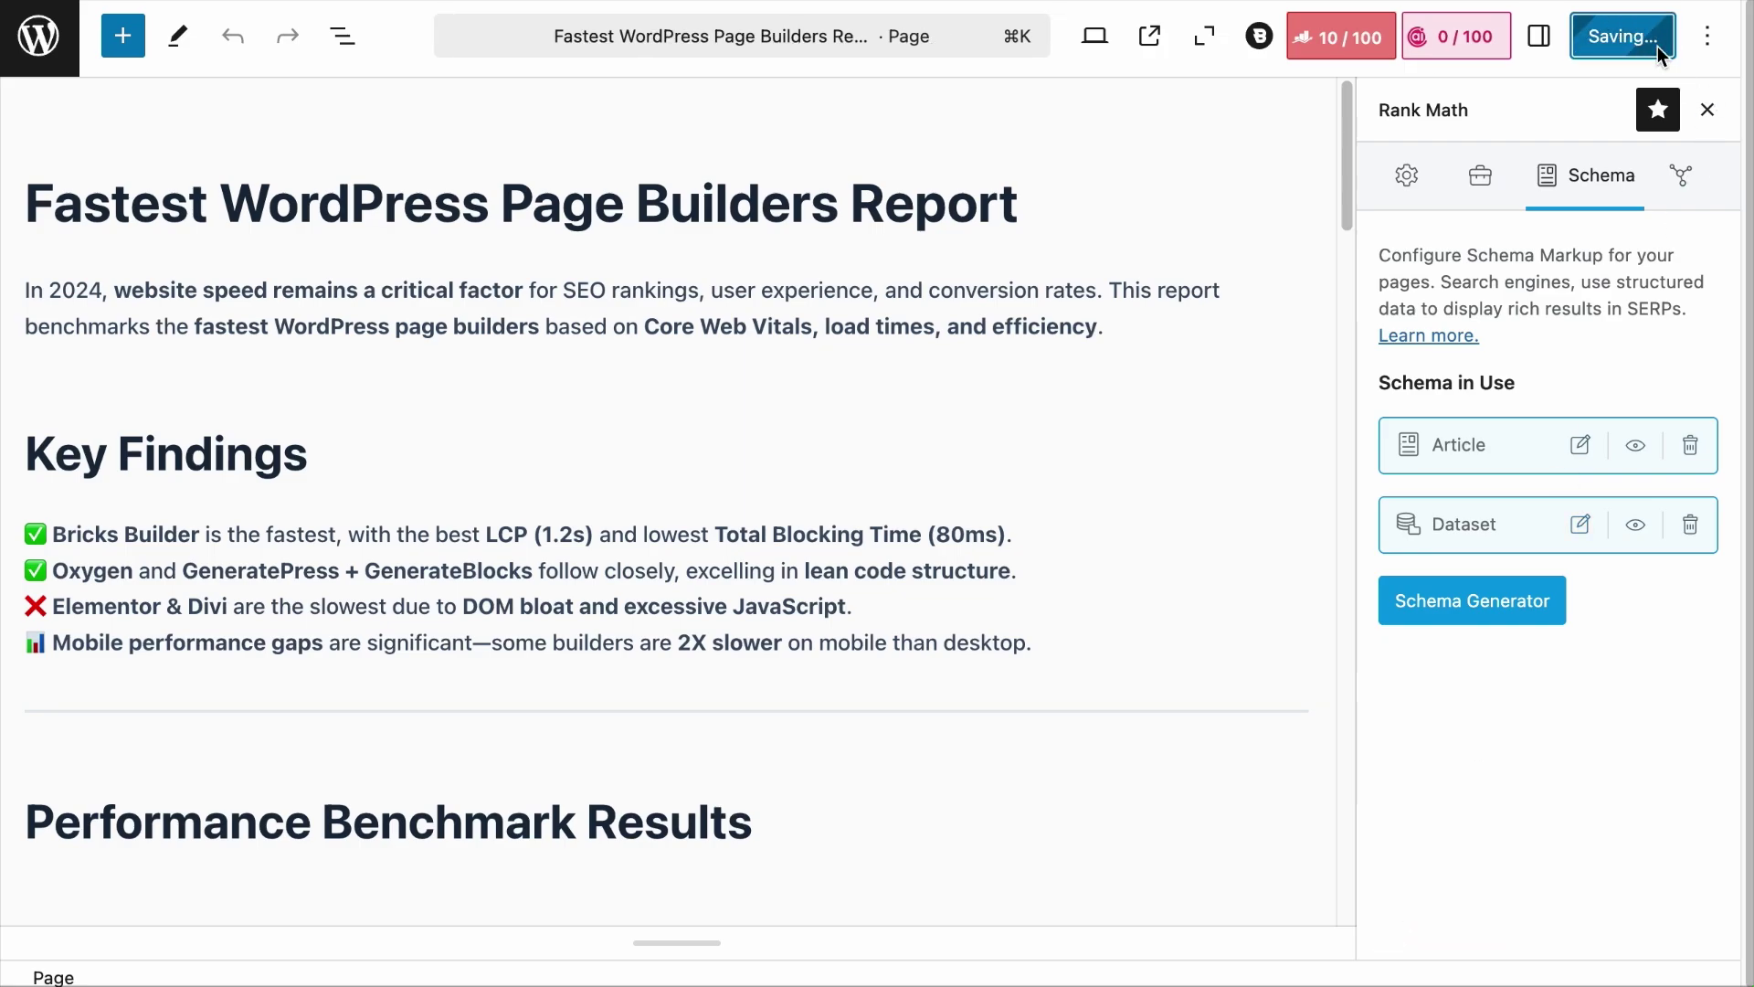
Step: Open the updated live page in a new tab and view and copy its full source
right_click(318, 944)
right_click(299, 941)
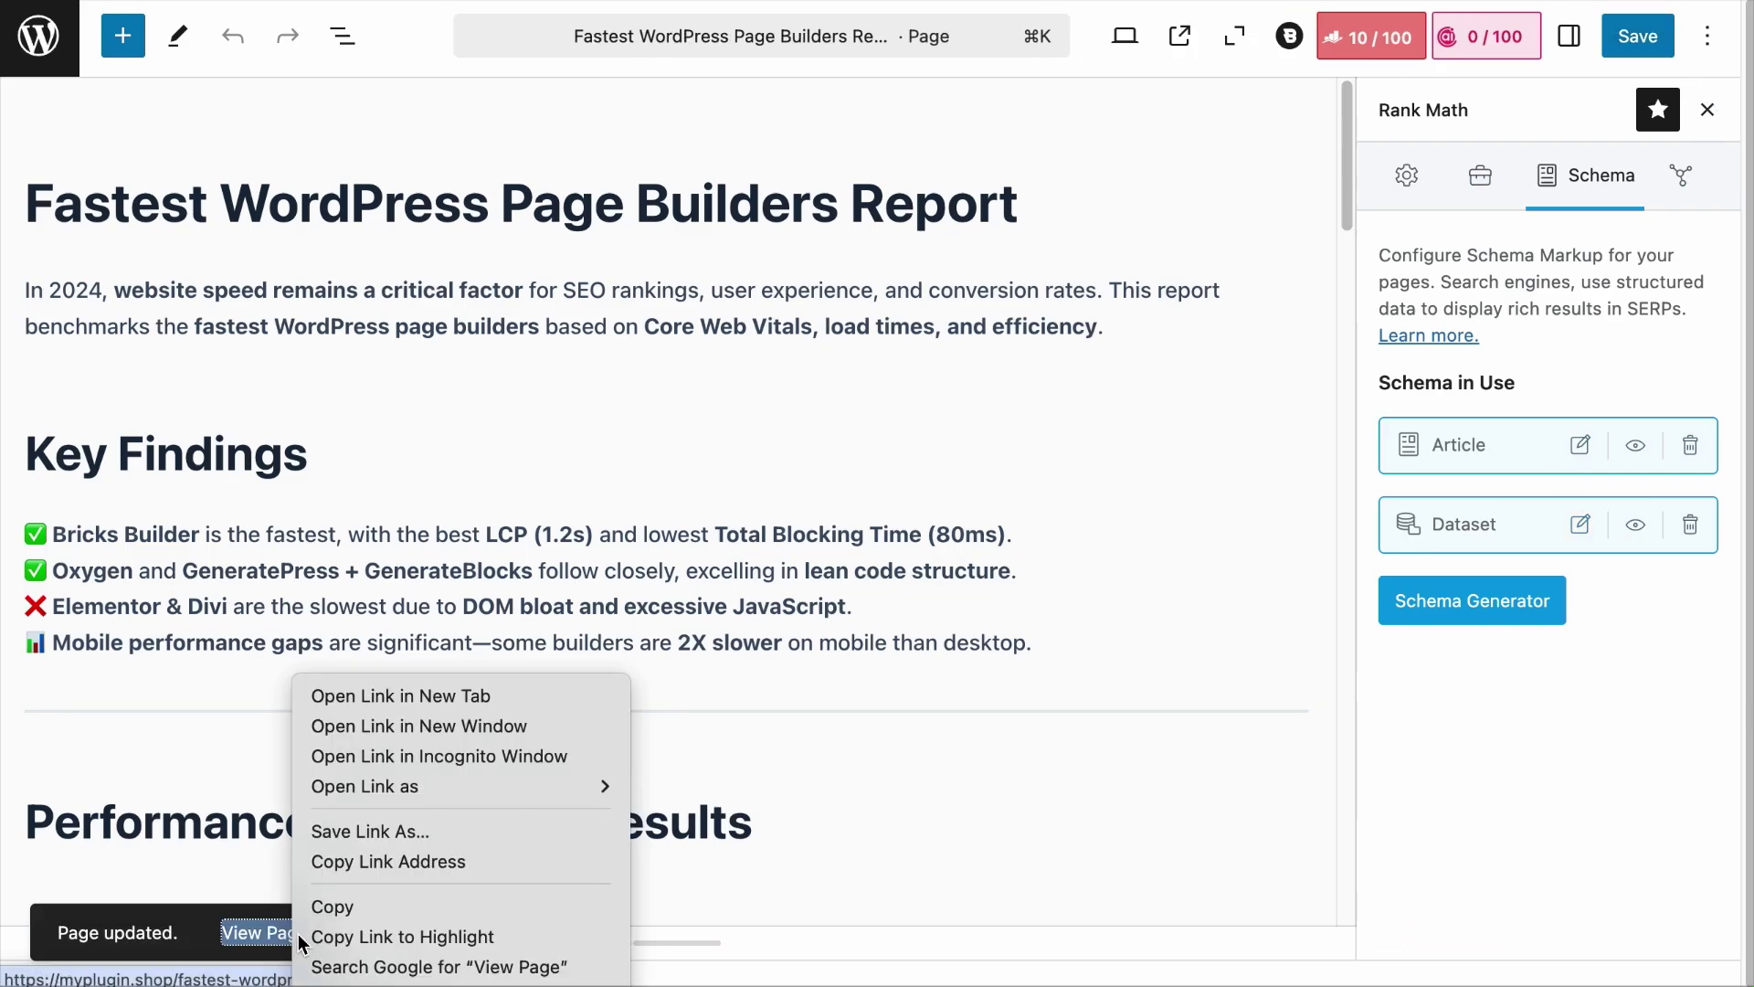
click(400, 696)
right_click(1337, 224)
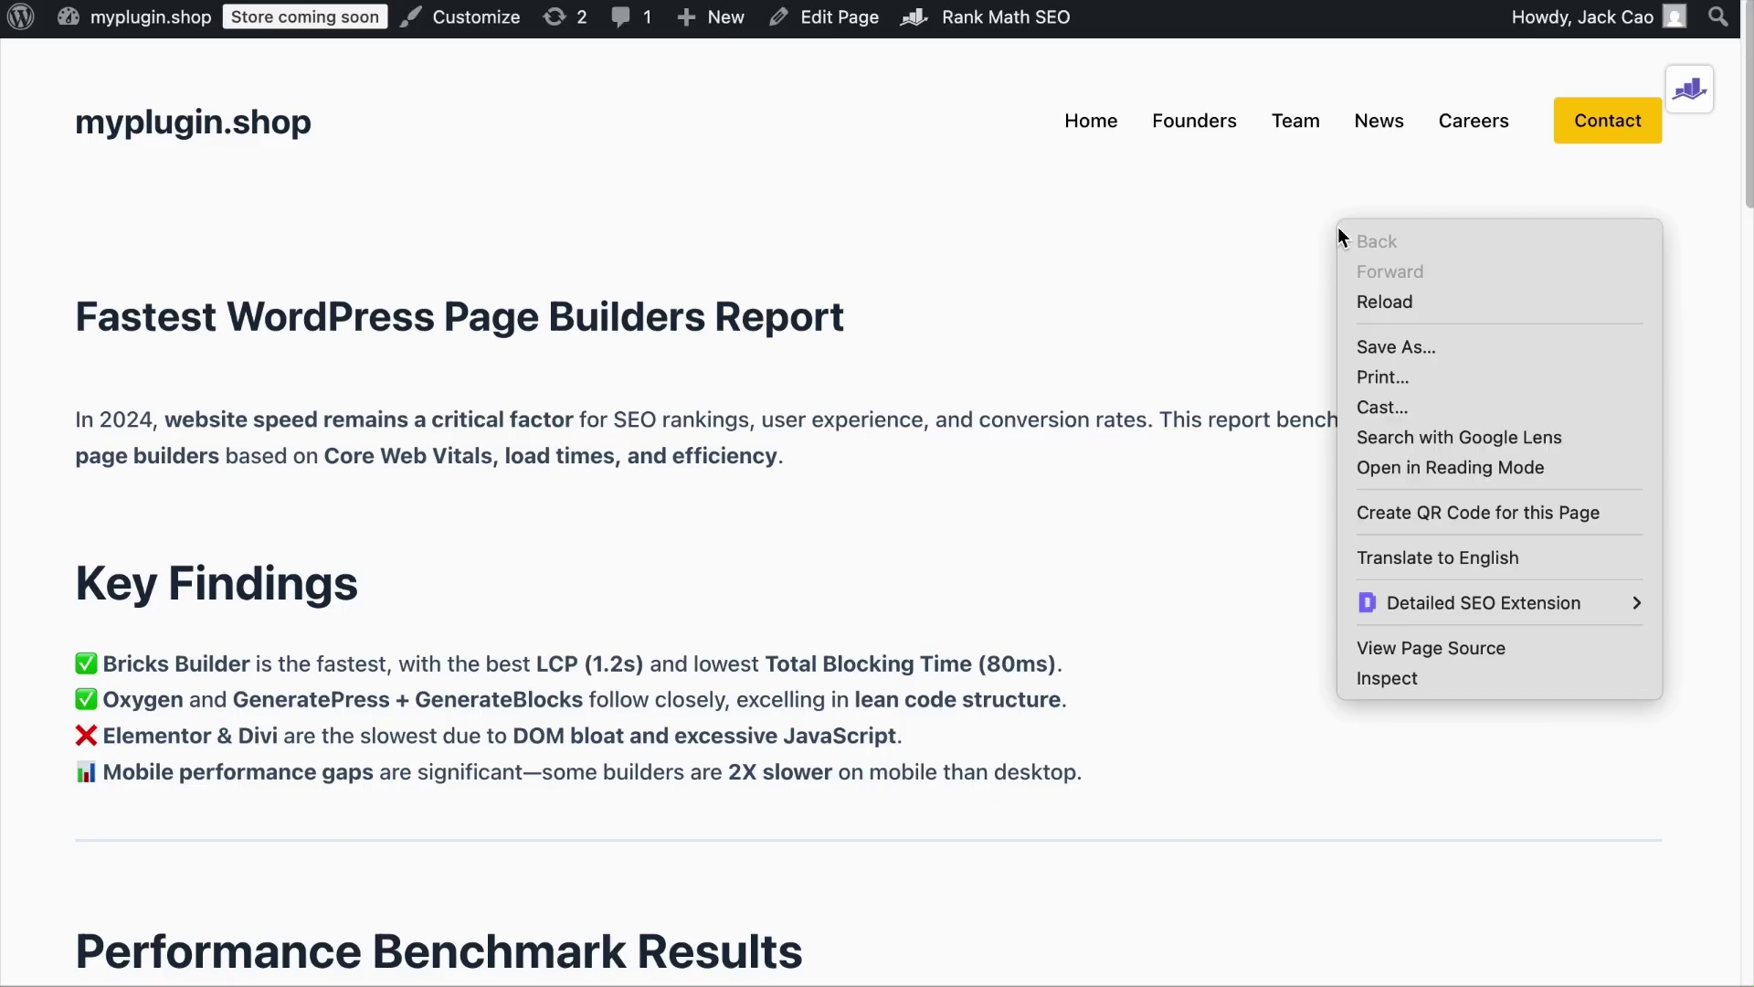
click(1434, 647)
key(super+a)
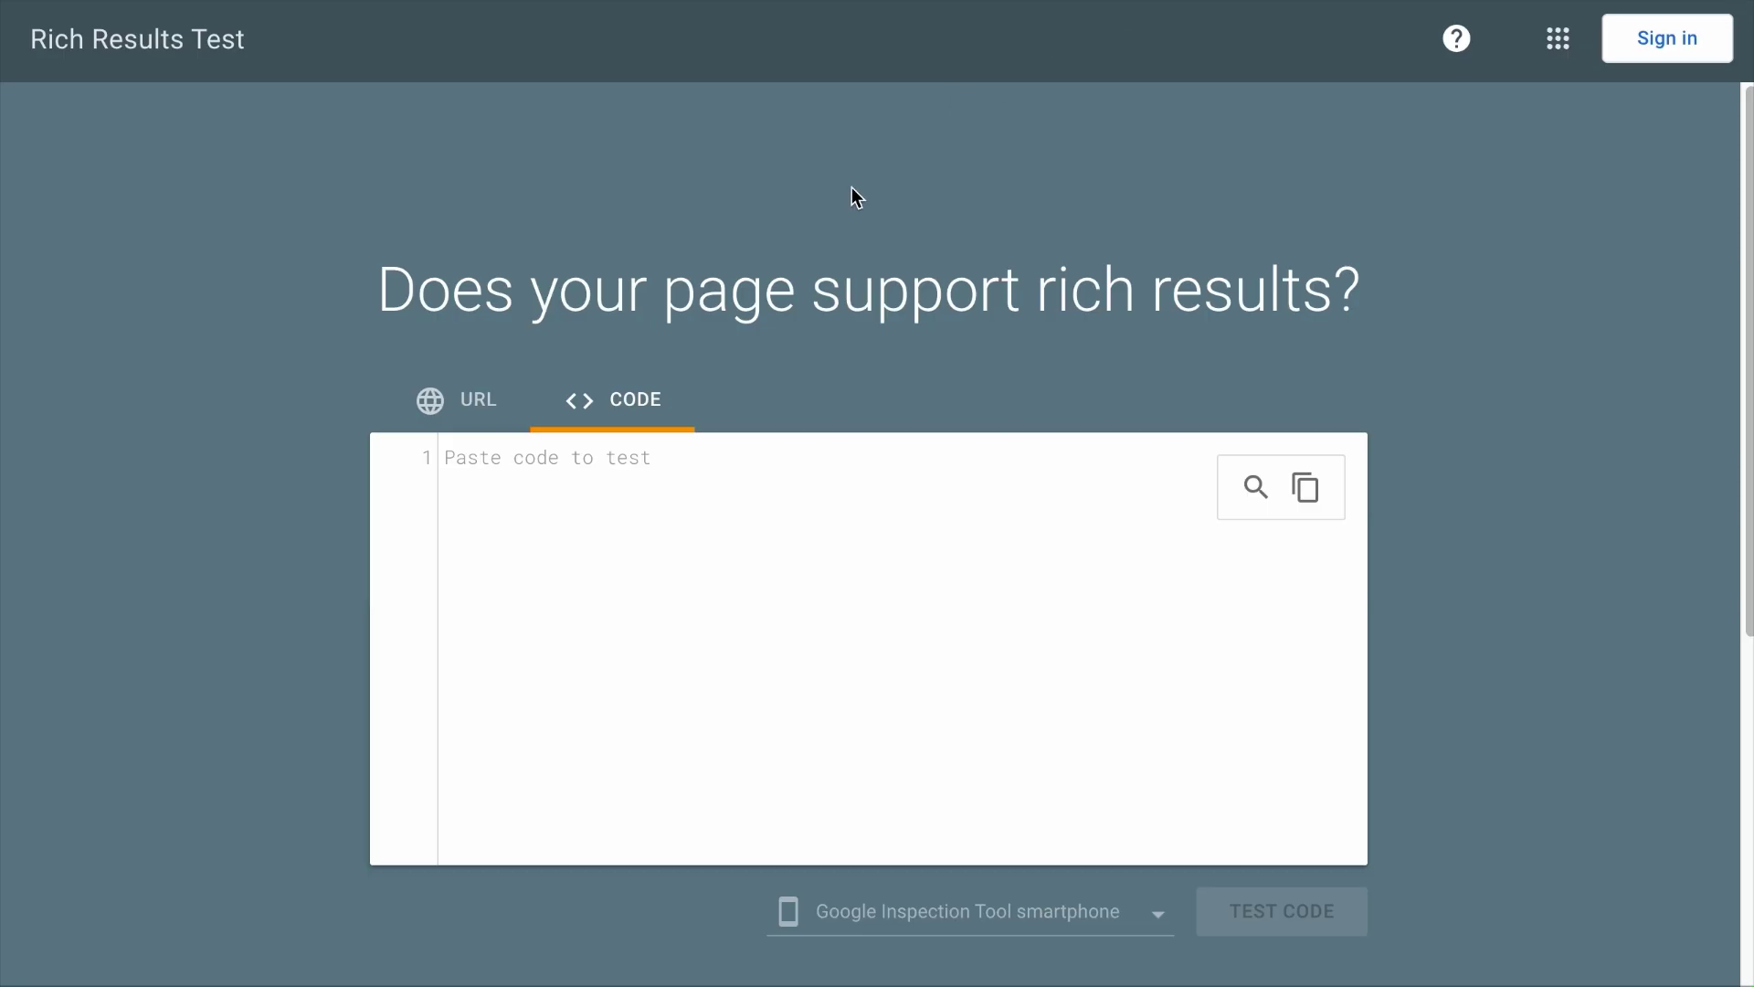
Step: Retest the pasted source and expand both Datasets, confirming 4 valid items with no warnings
key(super+v)
scroll(1179, 722, down, 5)
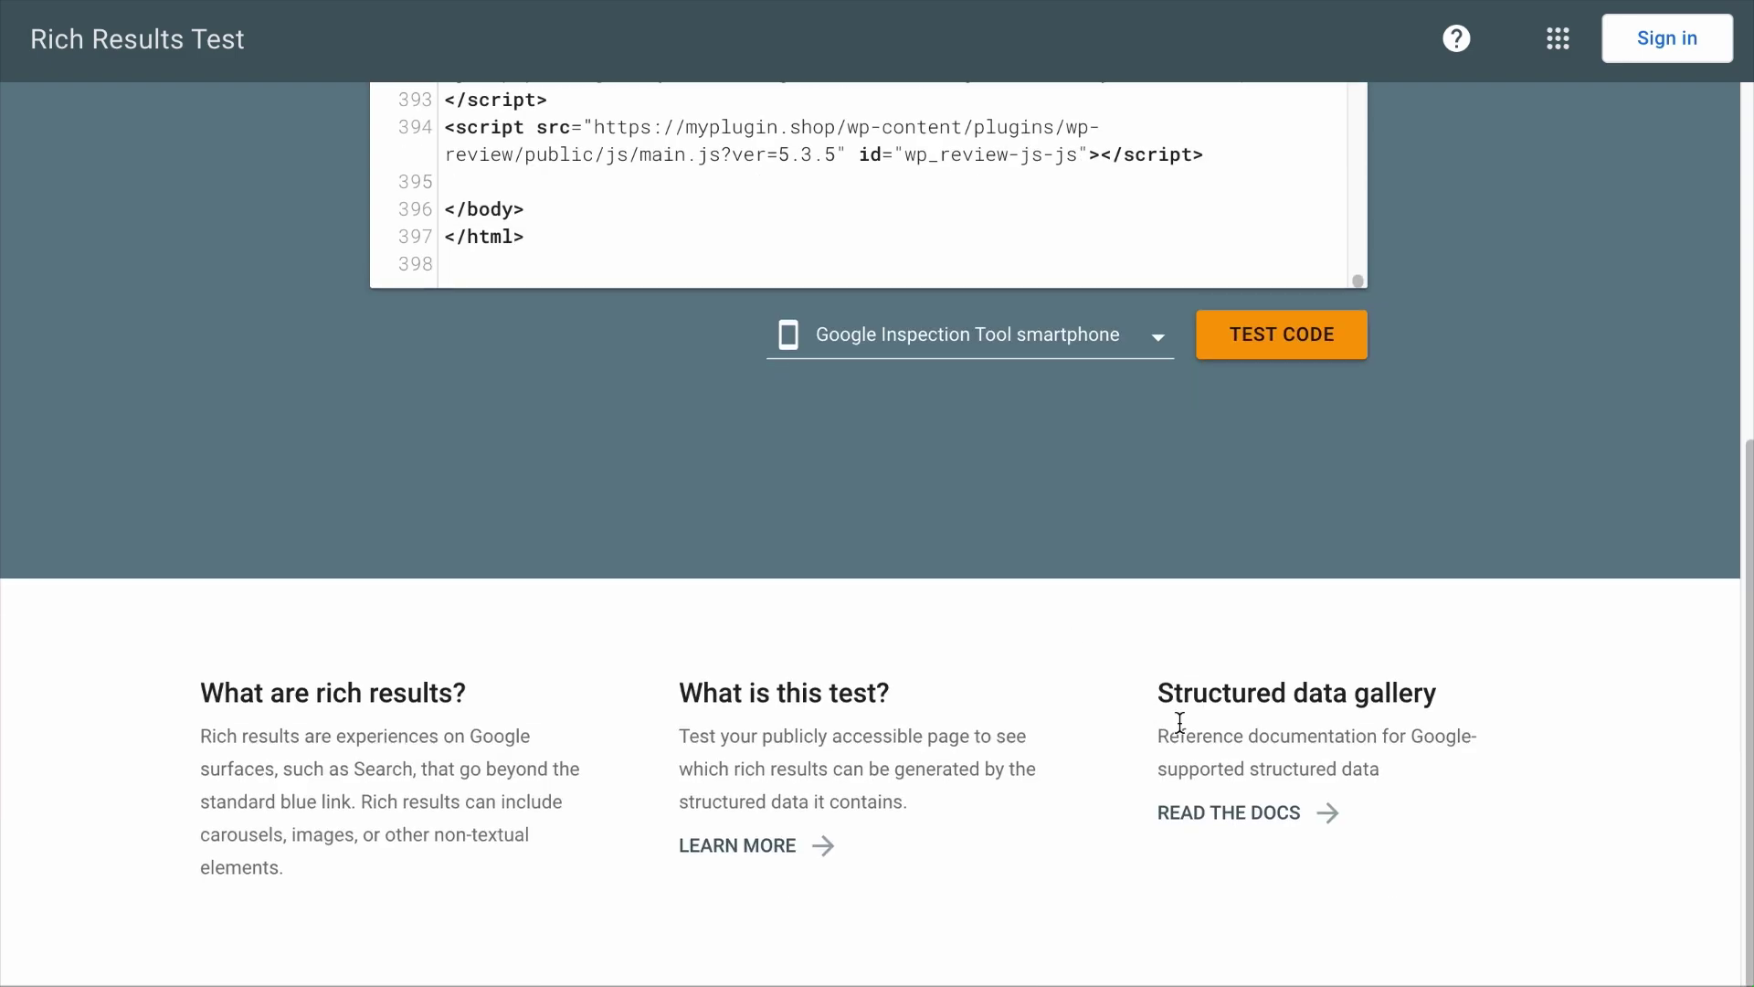
click(1297, 327)
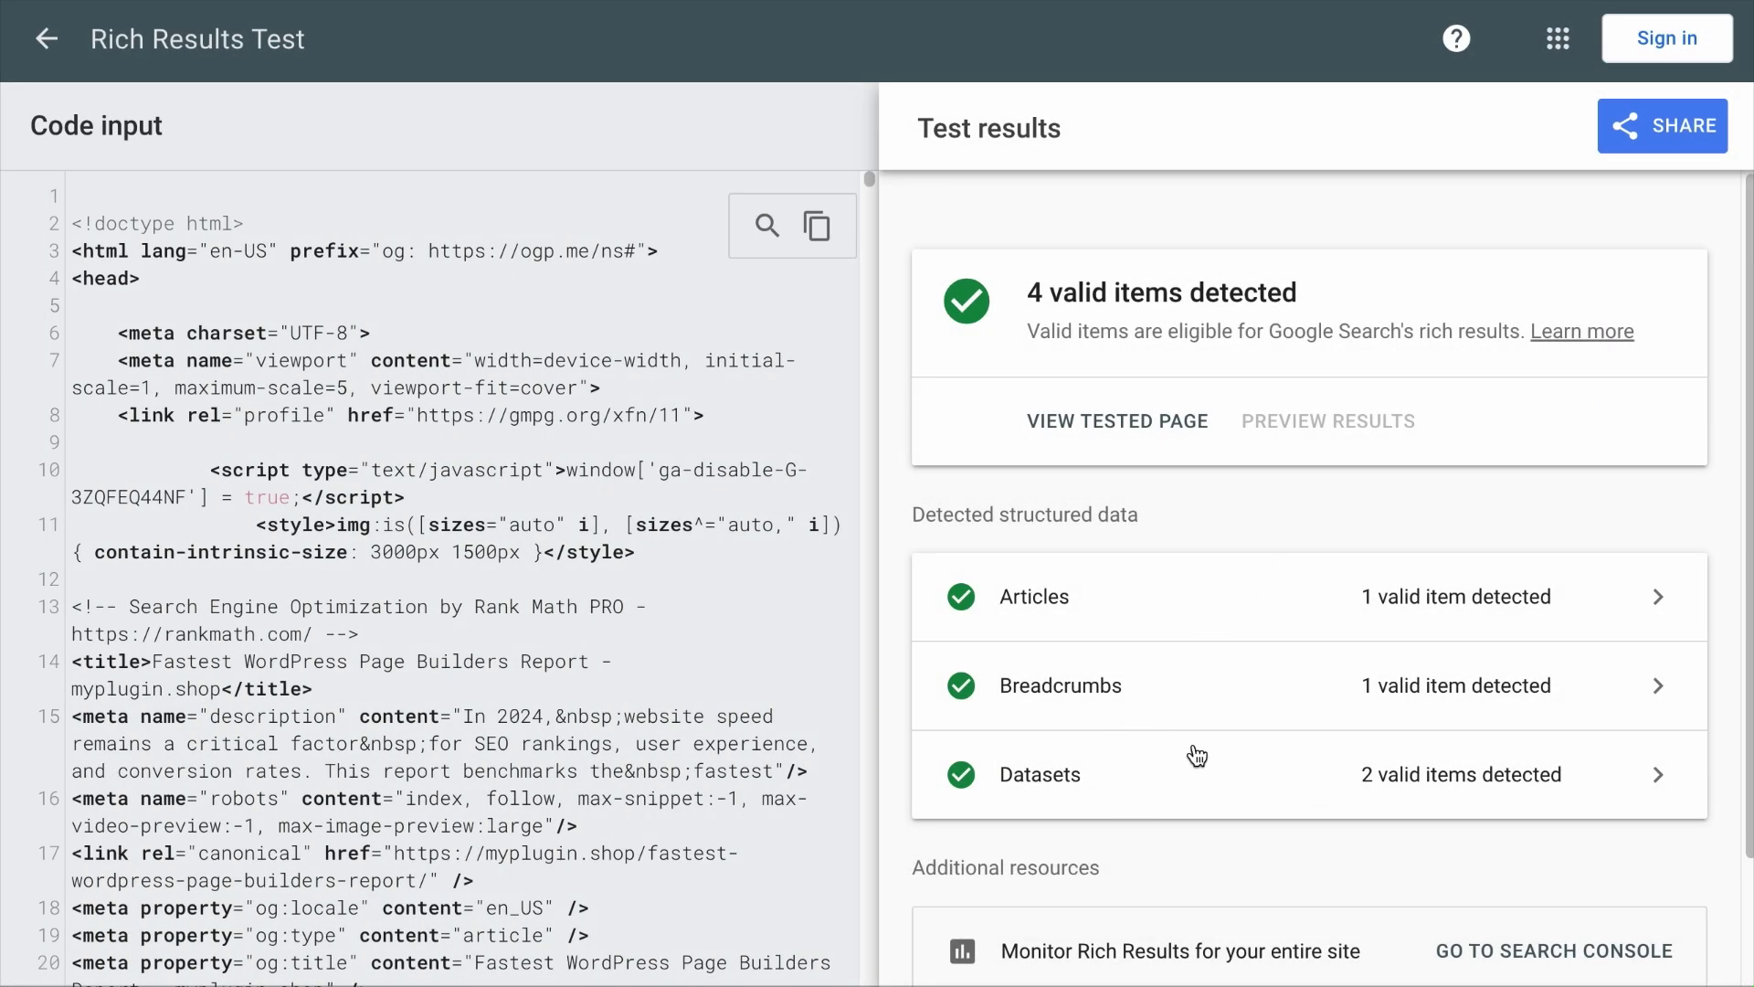
click(1369, 790)
scroll(1404, 578, down, 1)
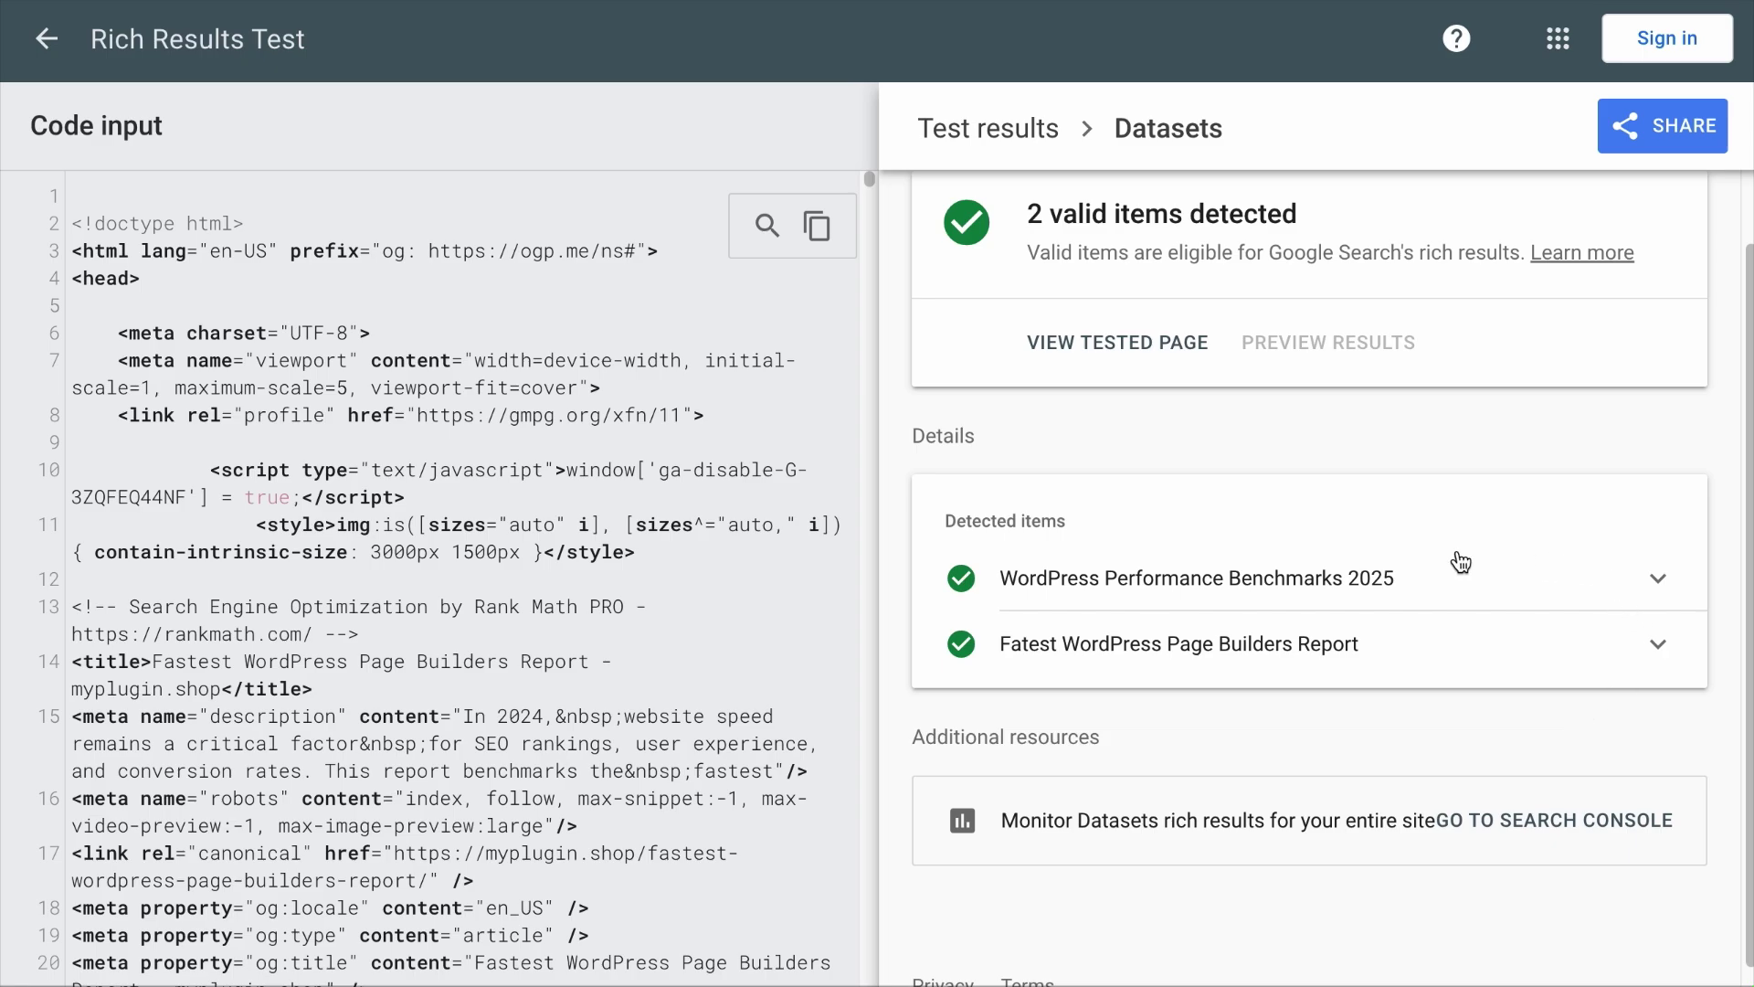
click(1261, 576)
scroll(1275, 695, down, 6)
click(1275, 700)
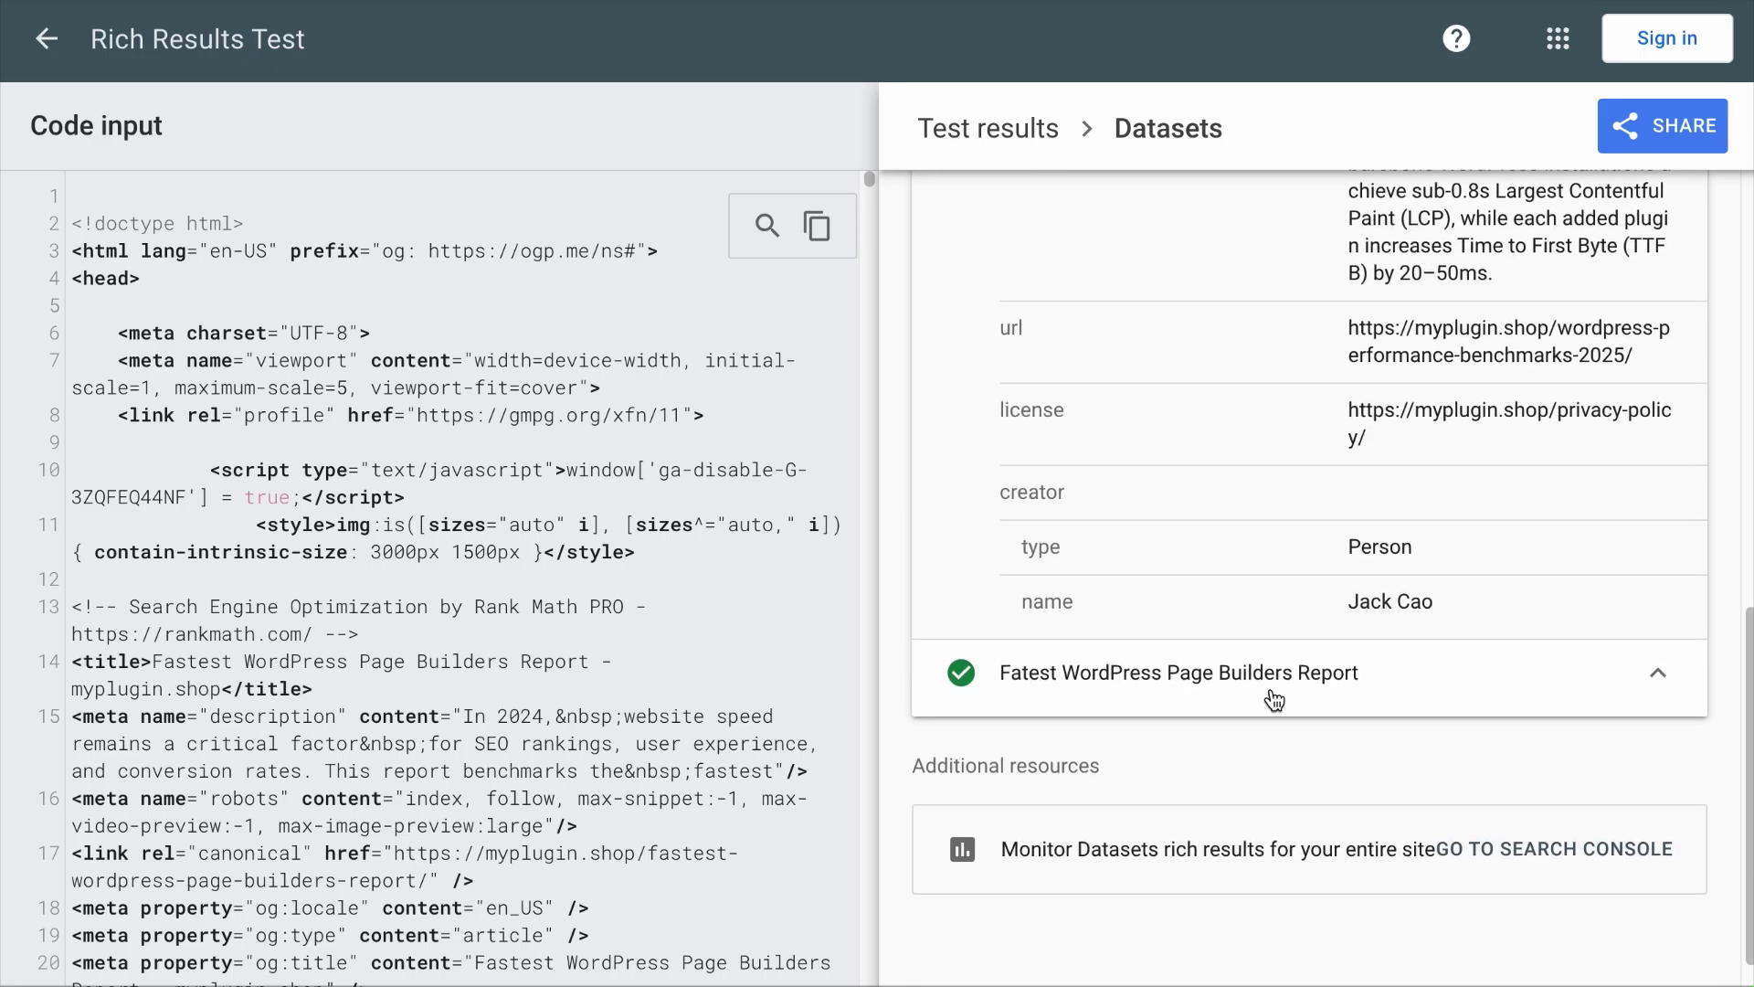
scroll(1275, 700, down, 8)
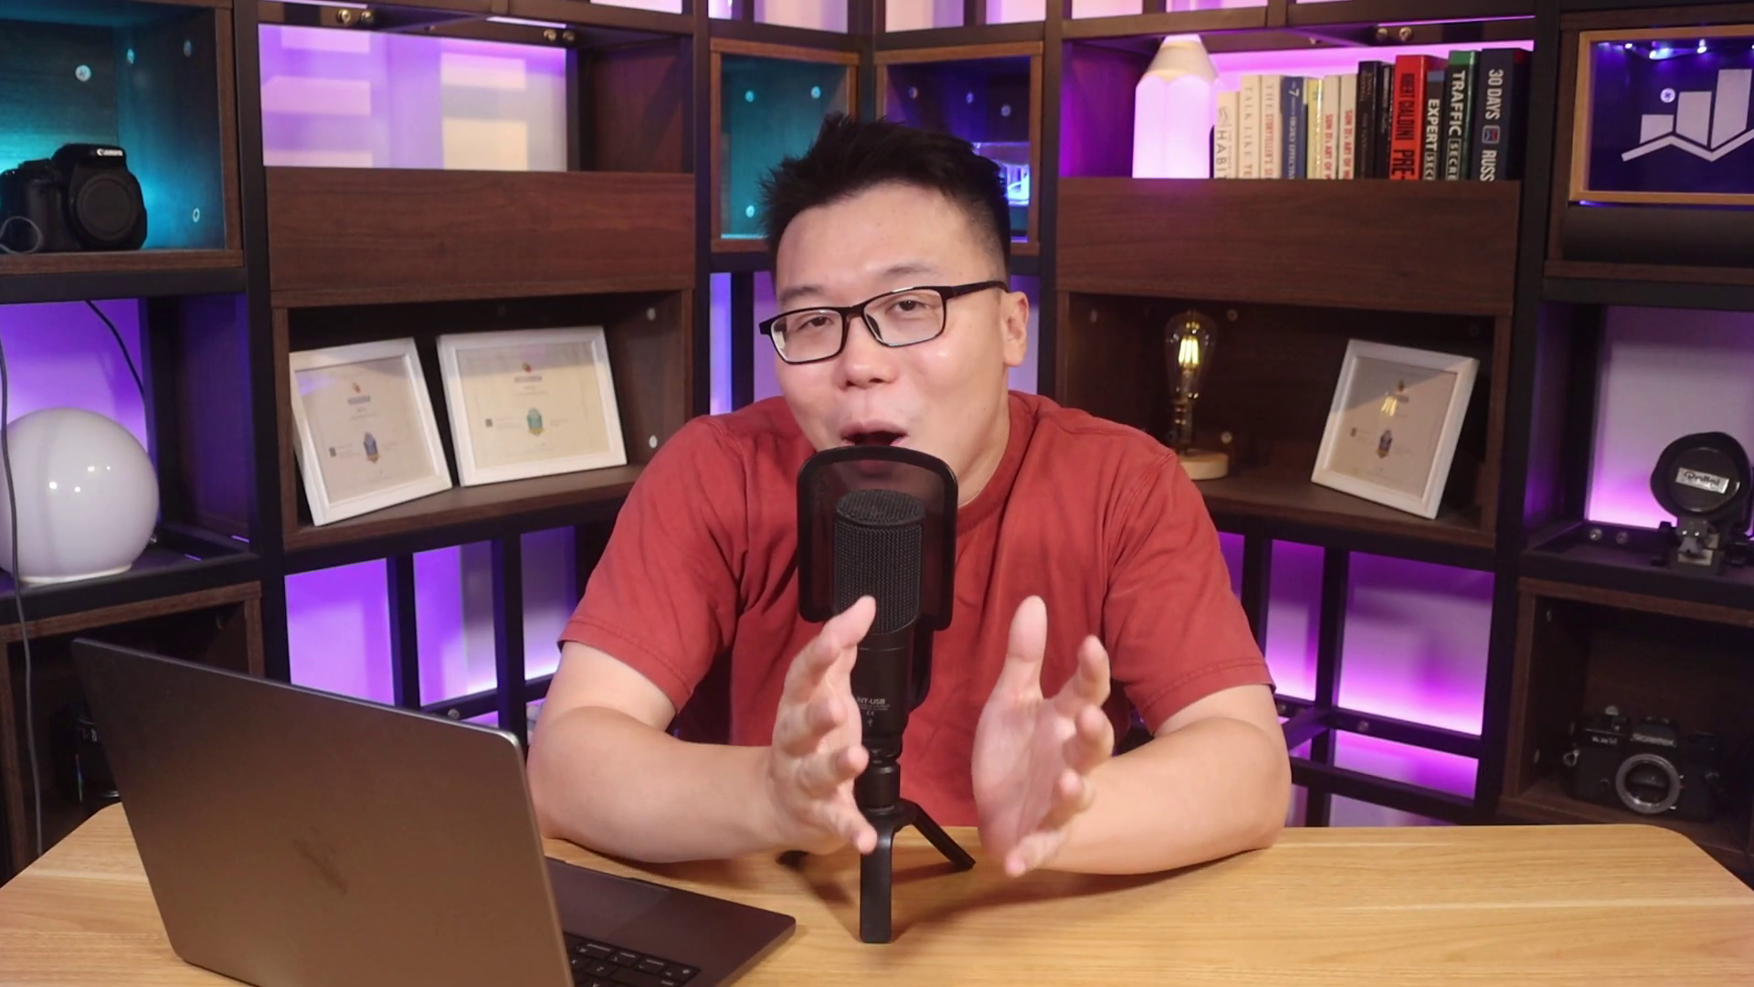